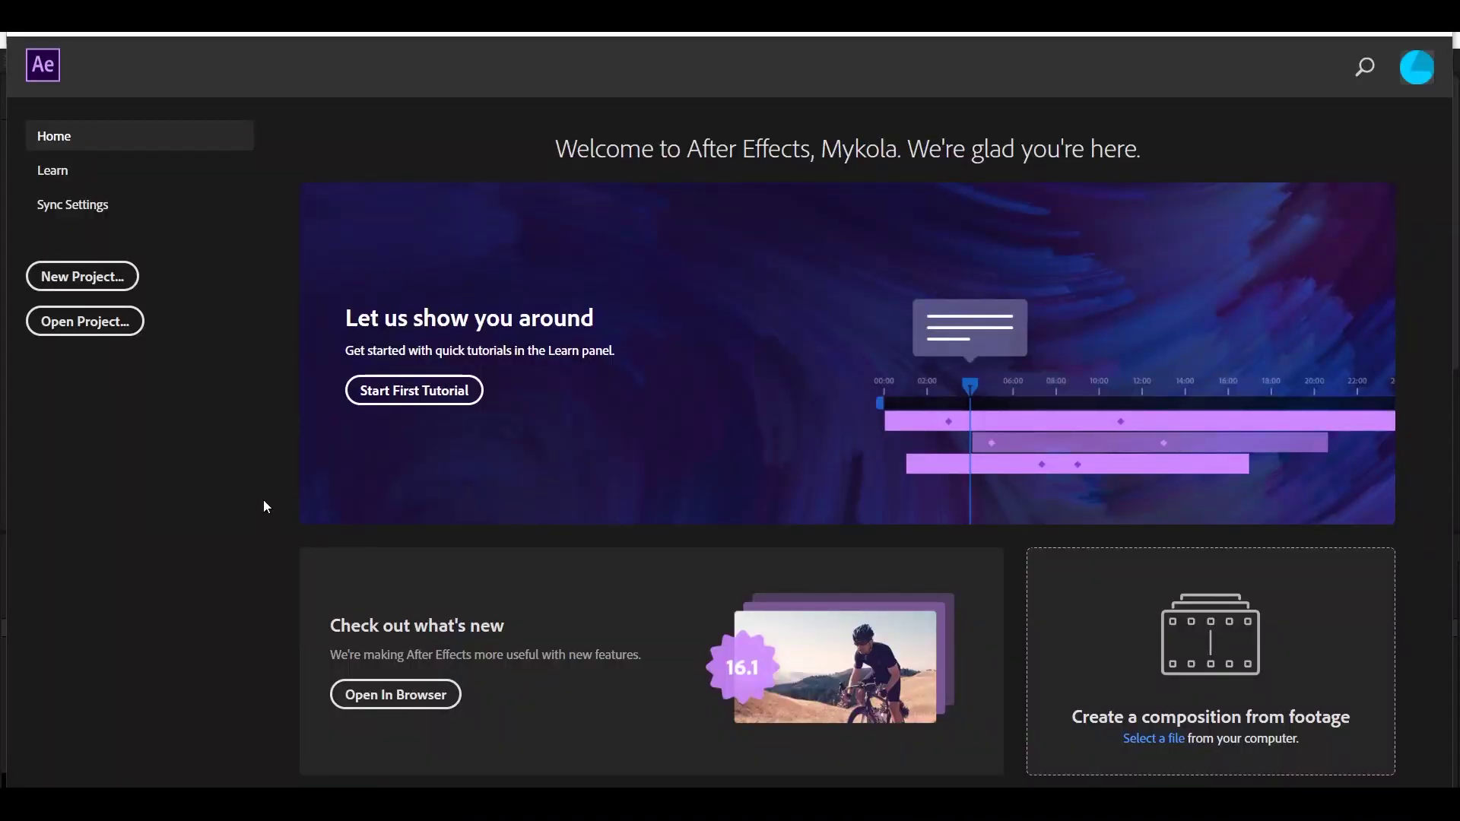
# Create a new project and import the MVI_7246 video from the ae hologram folder.
pyautogui.click(123, 277)
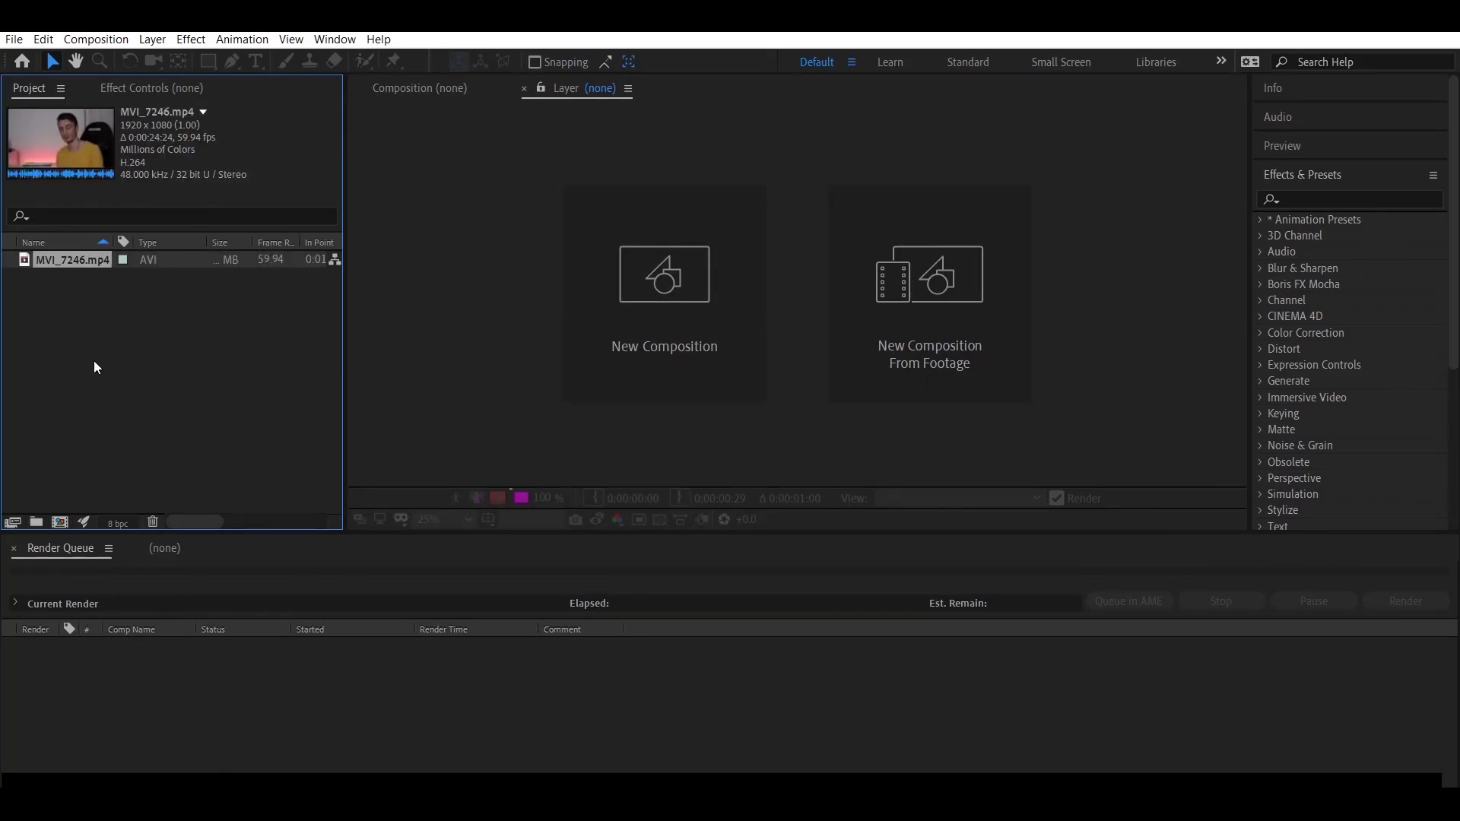
pyautogui.doubleClick(159, 379)
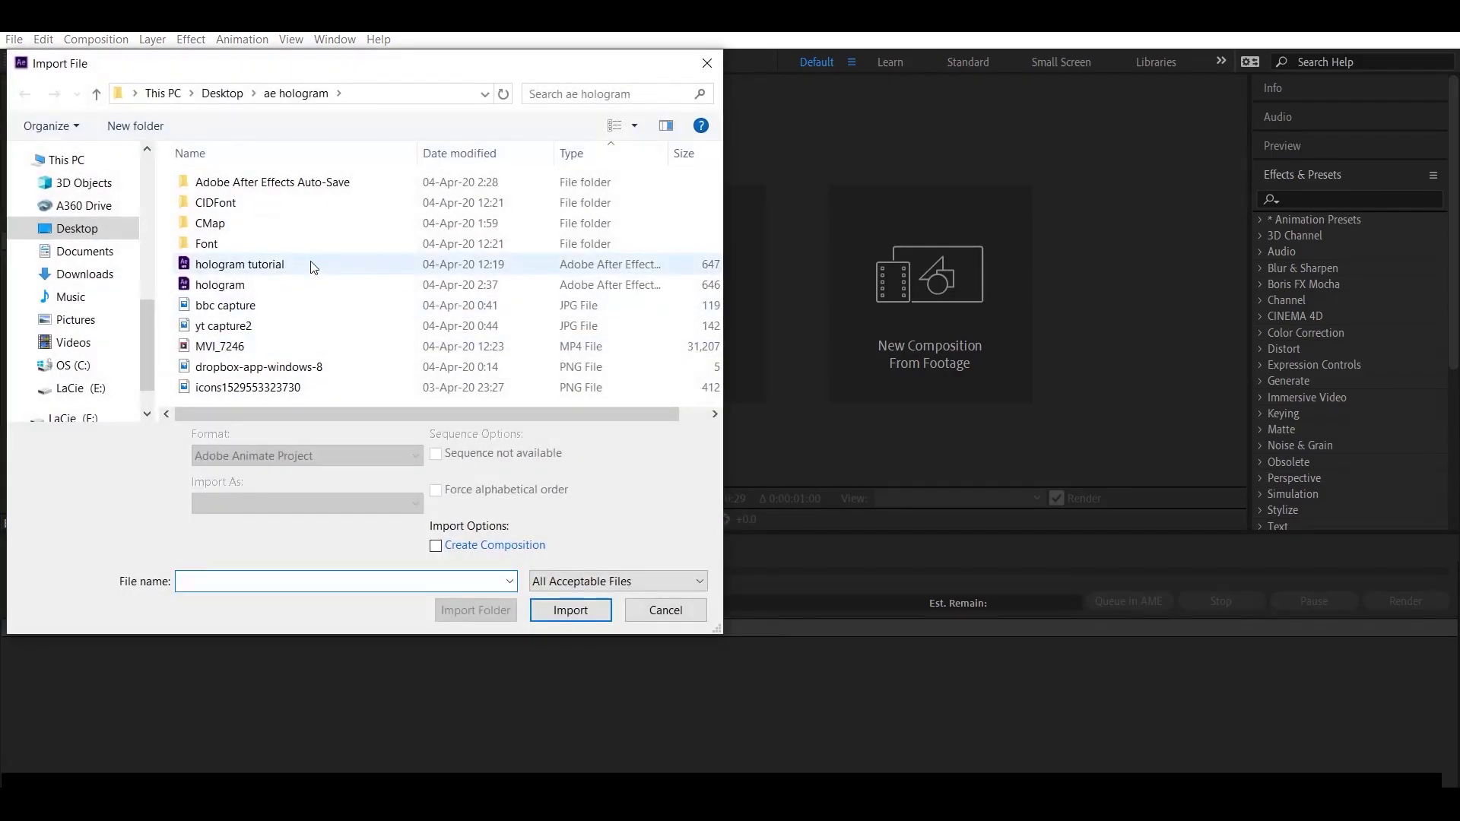
pyautogui.doubleClick(258, 183)
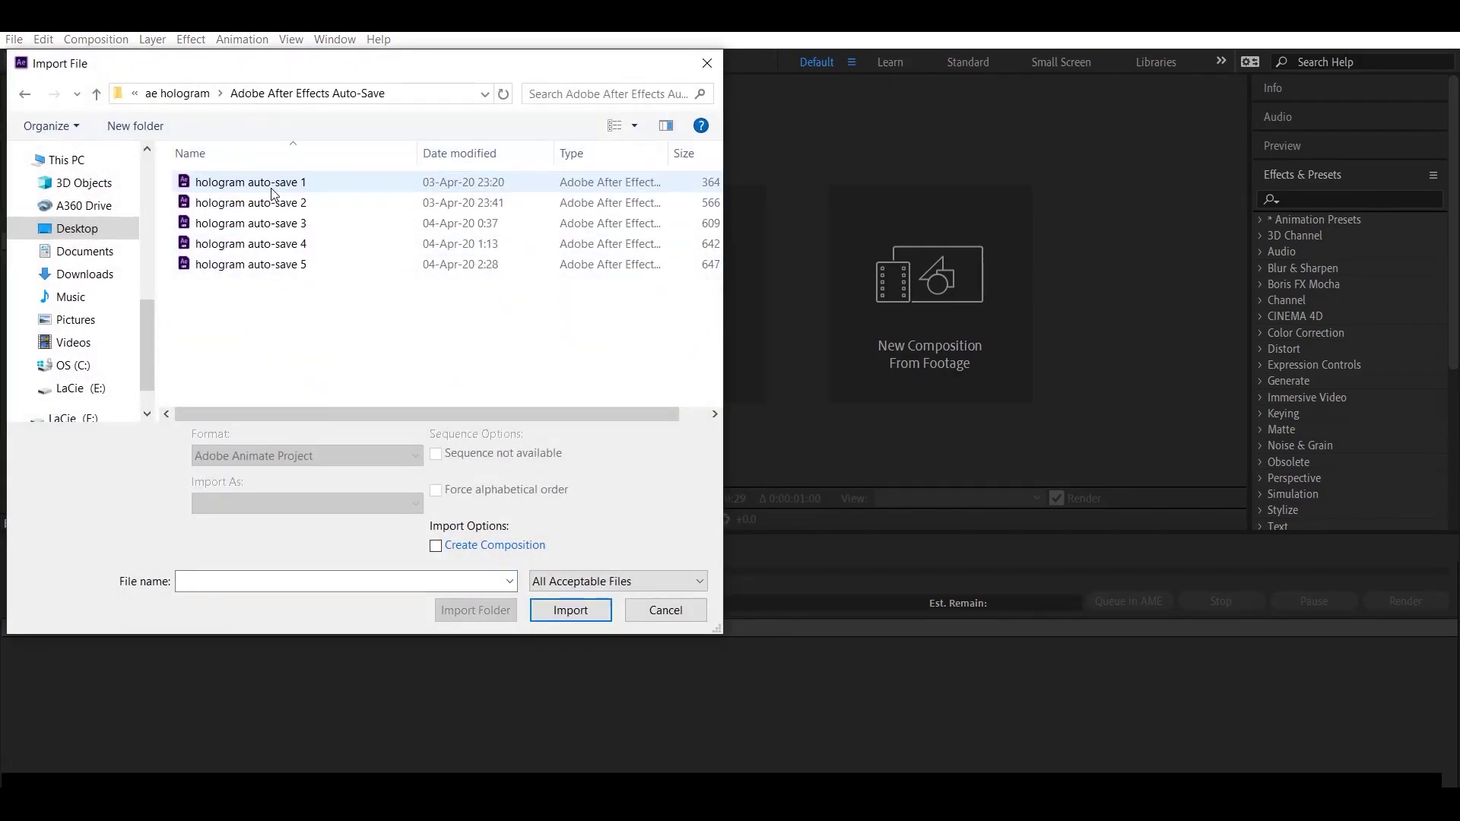
pyautogui.click(25, 93)
pyautogui.doubleClick(258, 346)
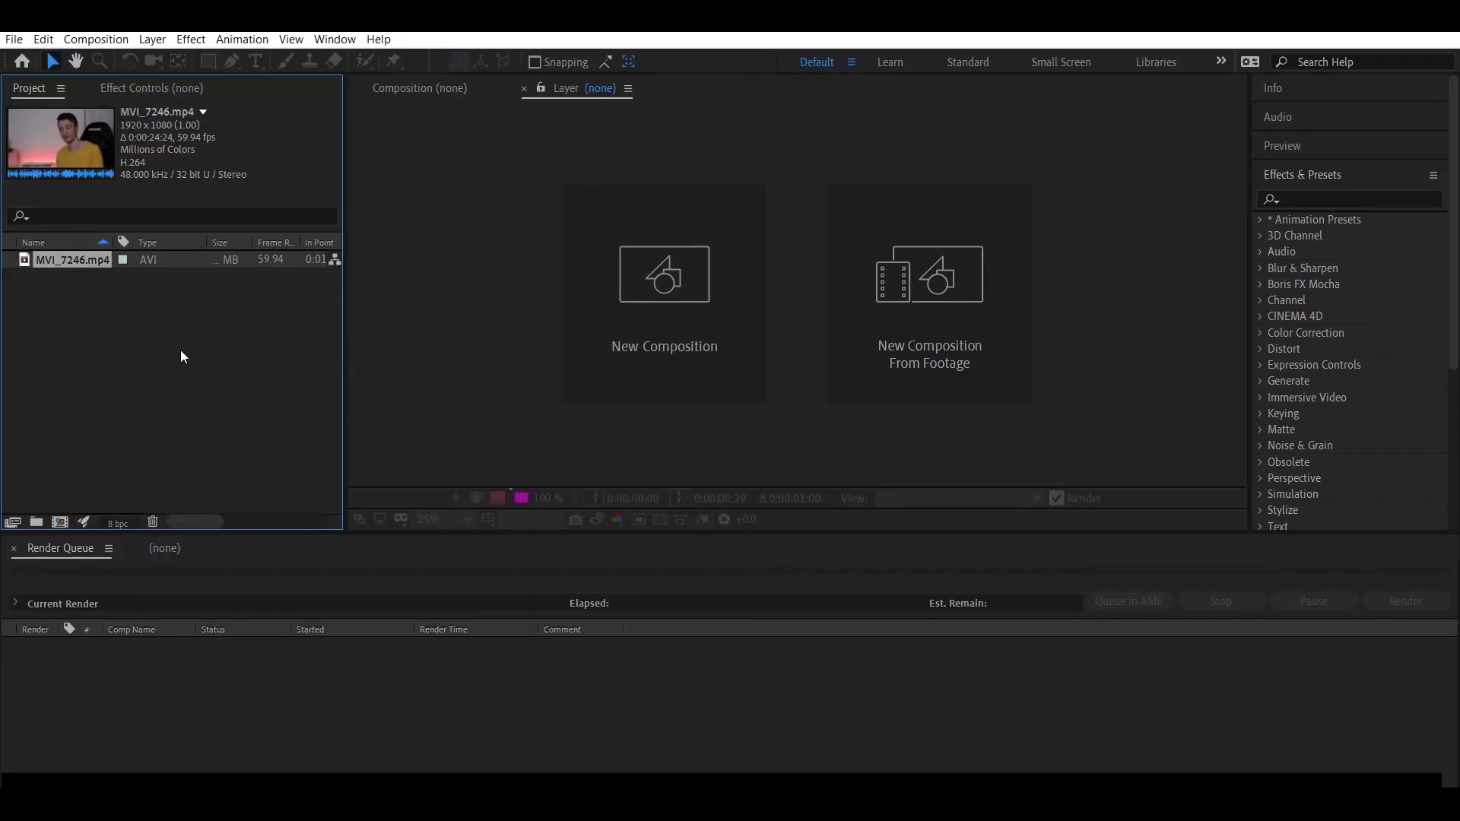
# Create a composition from the MVI_7246.mp4 footage with the clip as its layer.
pyautogui.moveTo(80, 269); pyautogui.dragTo(177, 465)
pyautogui.moveTo(169, 549); pyautogui.dragTo(169, 549)
pyautogui.moveTo(169, 611); pyautogui.dragTo(166, 634)
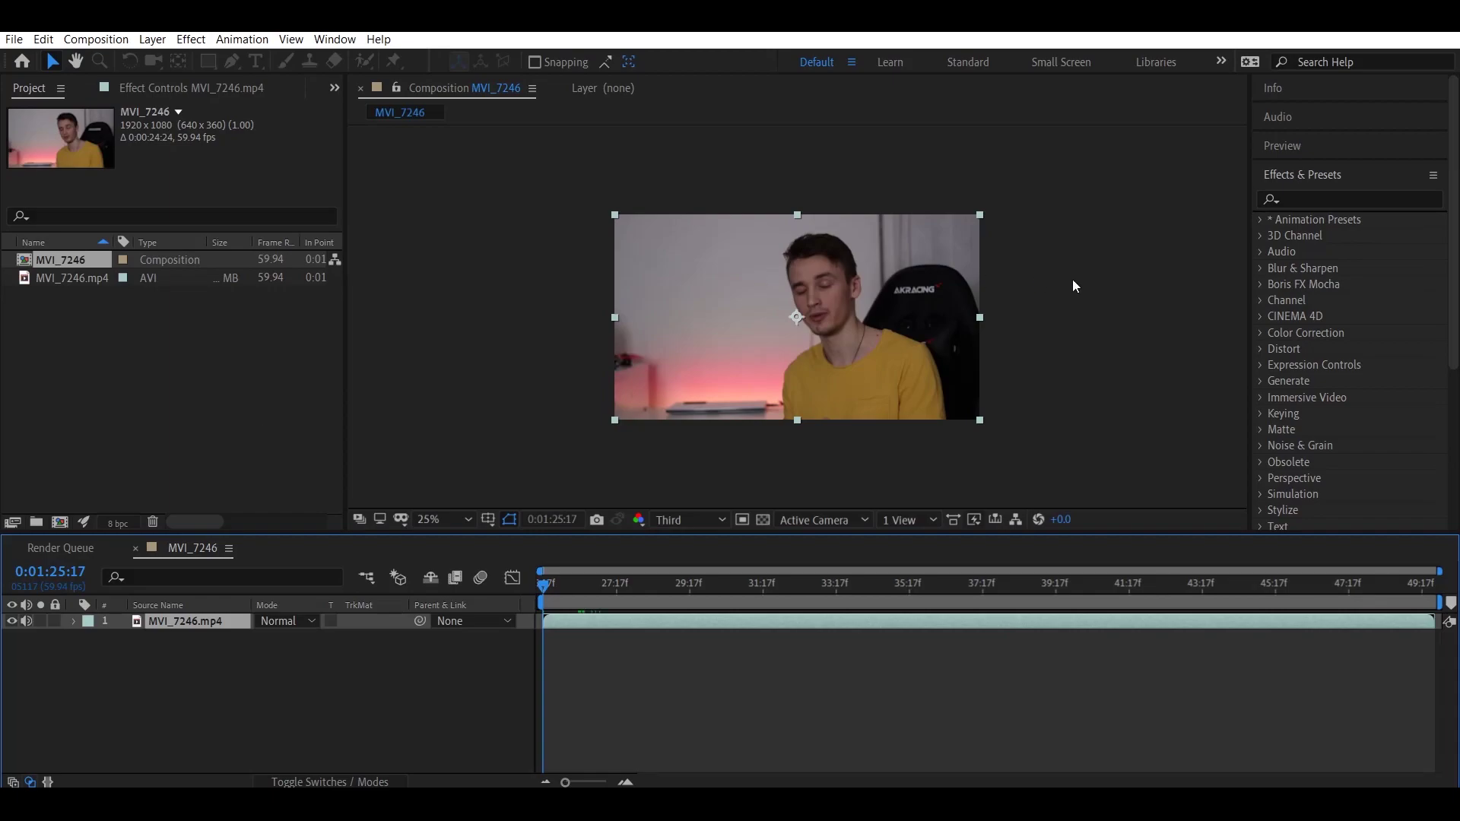
# Collapse the effects list and display the Tracker controls in the workspace.
pyautogui.click(1326, 174)
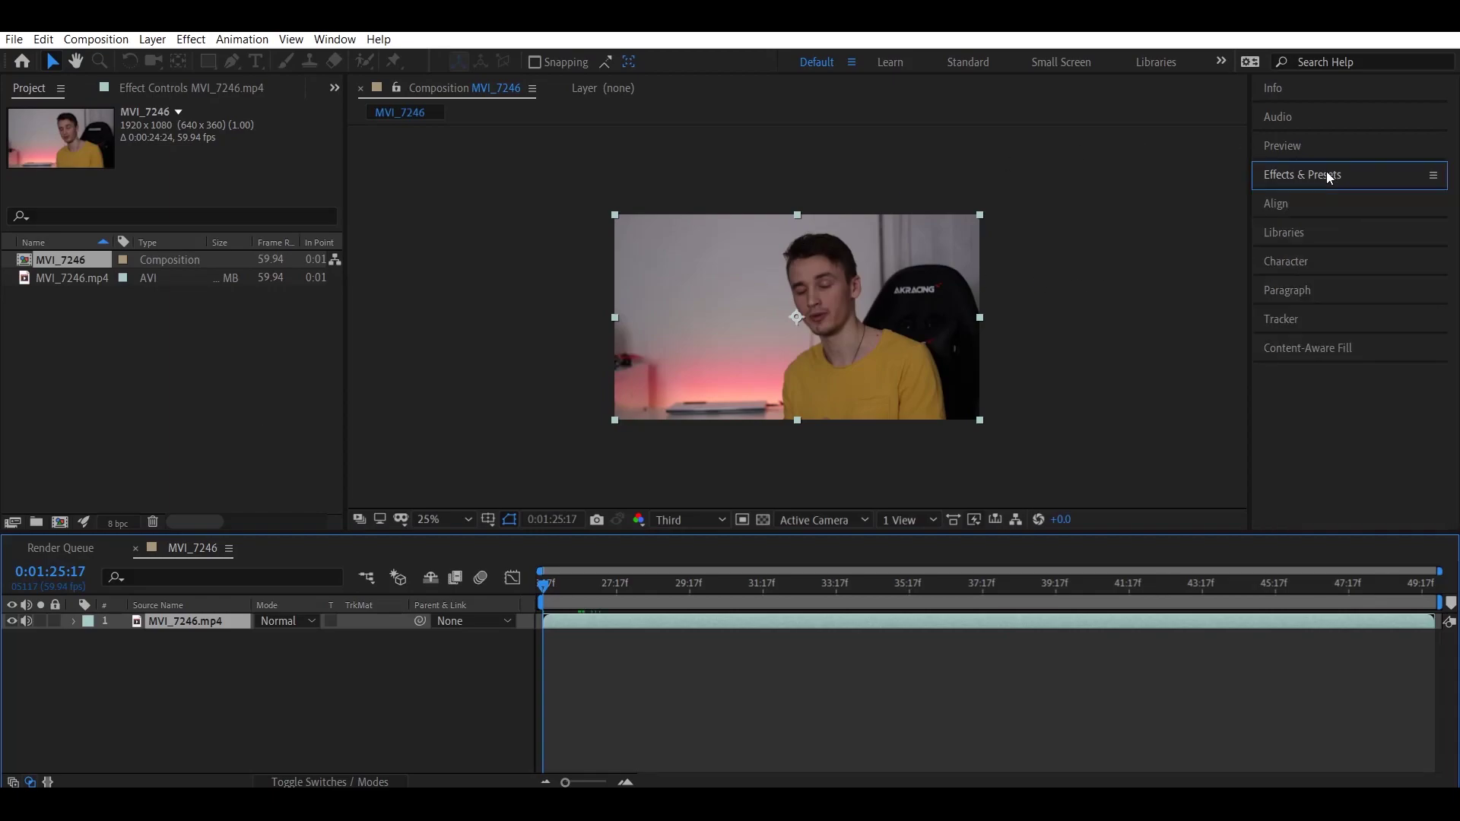
pyautogui.click(1292, 320)
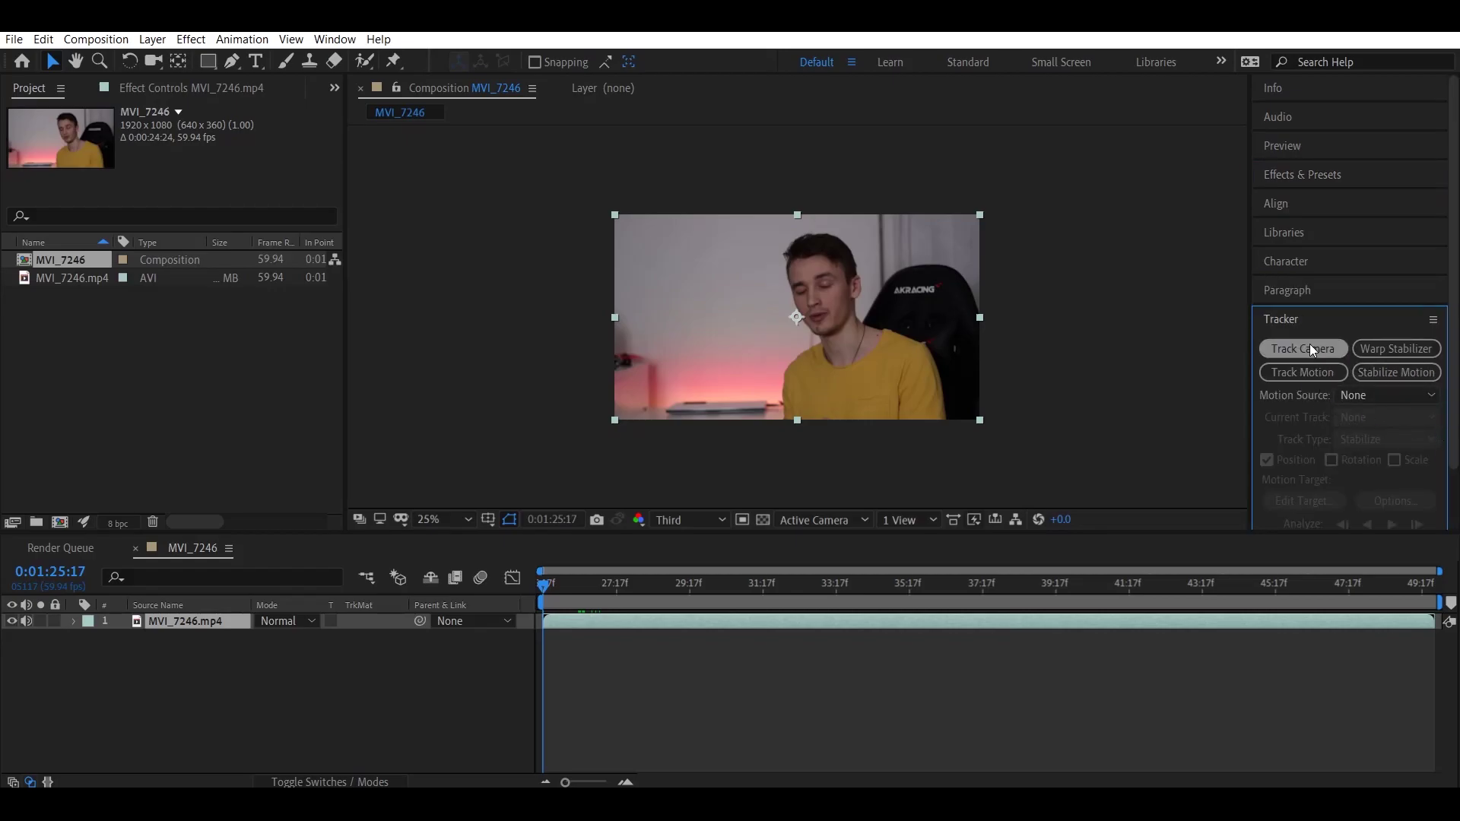
pyautogui.click(346, 43)
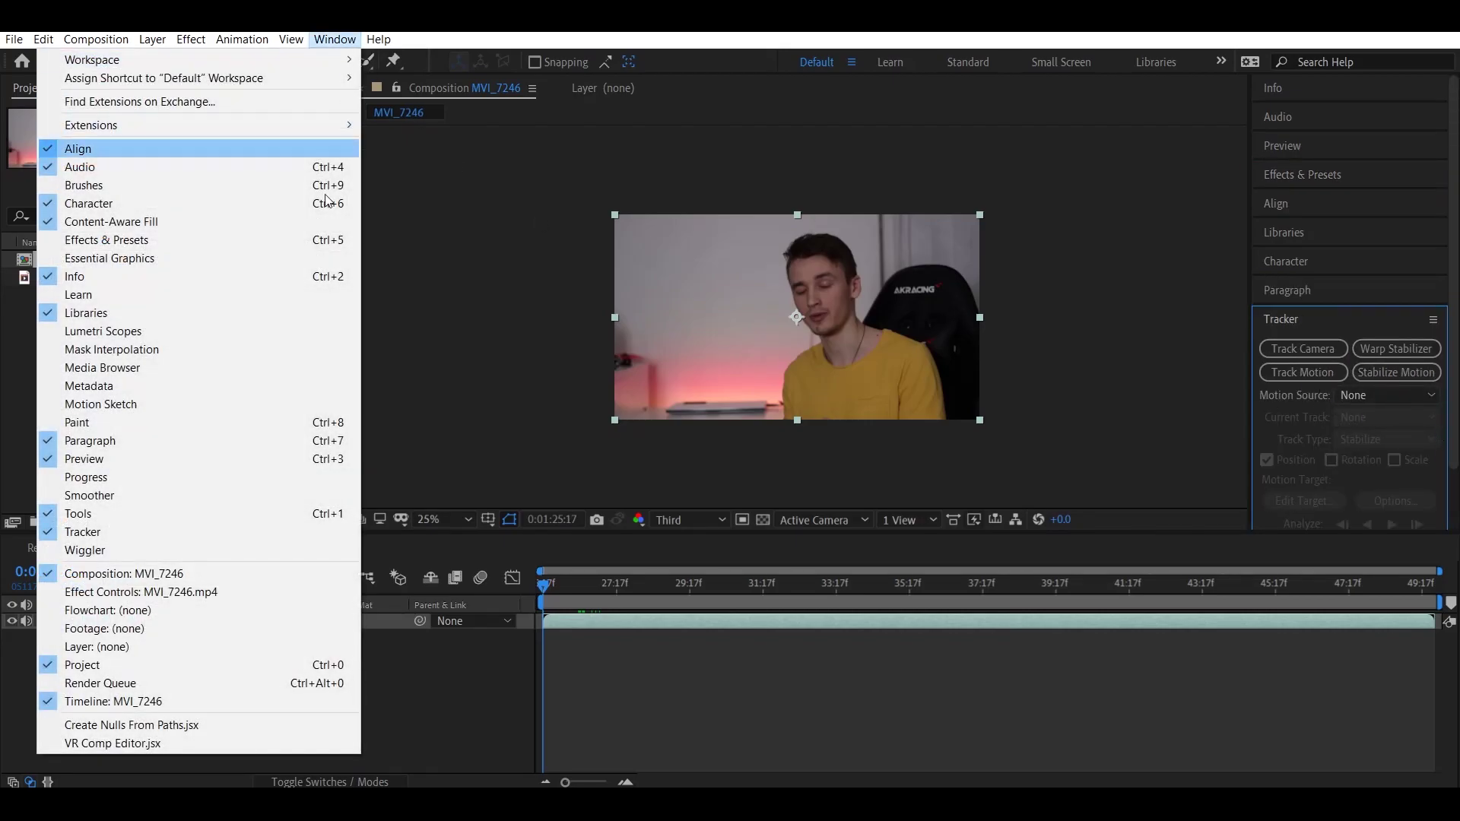
pyautogui.click(280, 537)
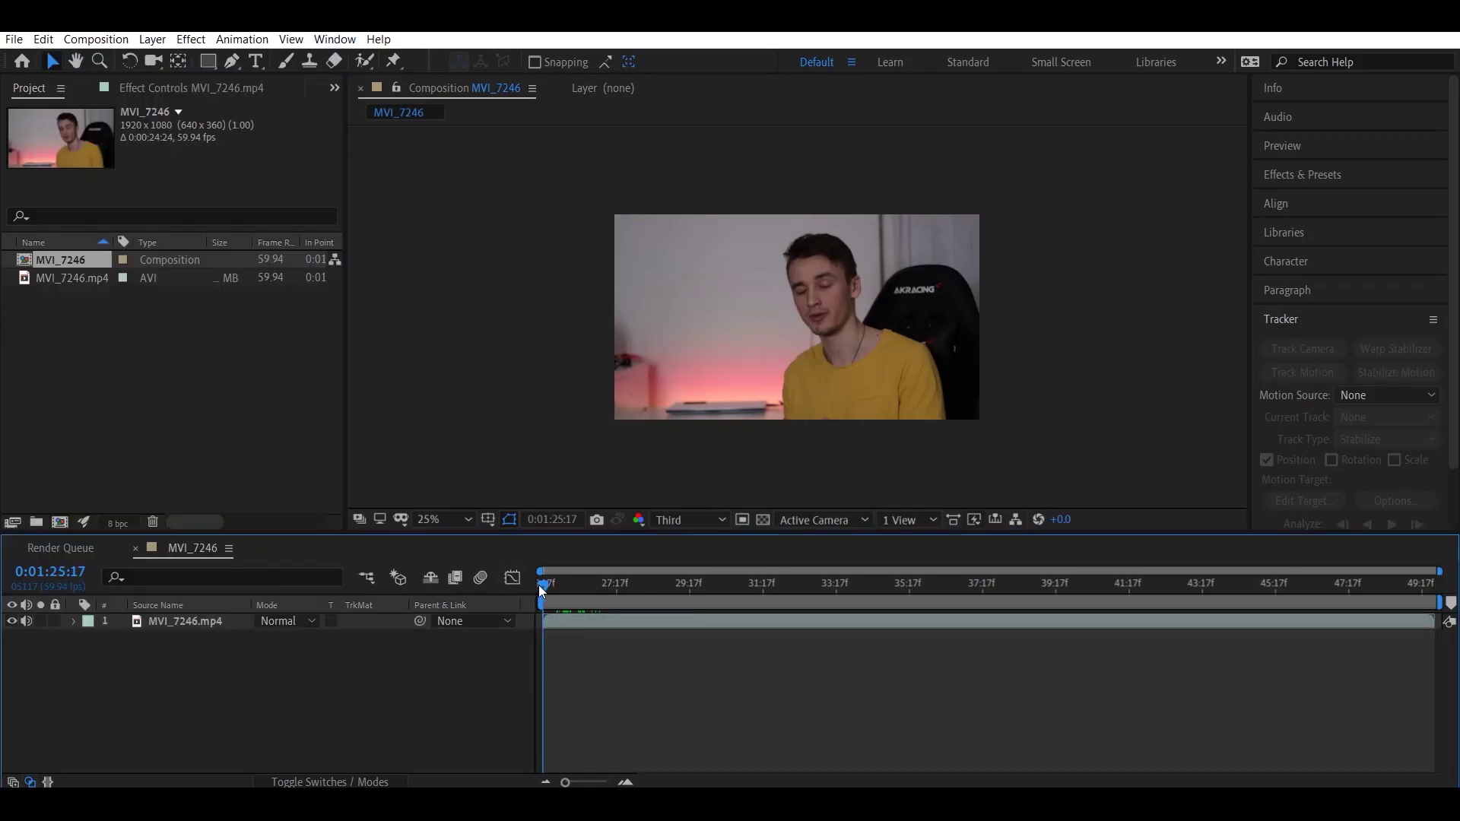
# Start Track Motion on the MVI_7246.mp4 layer at 0:01:29:44, where the phone is held up.
pyautogui.moveTo(550, 578); pyautogui.dragTo(705, 582)
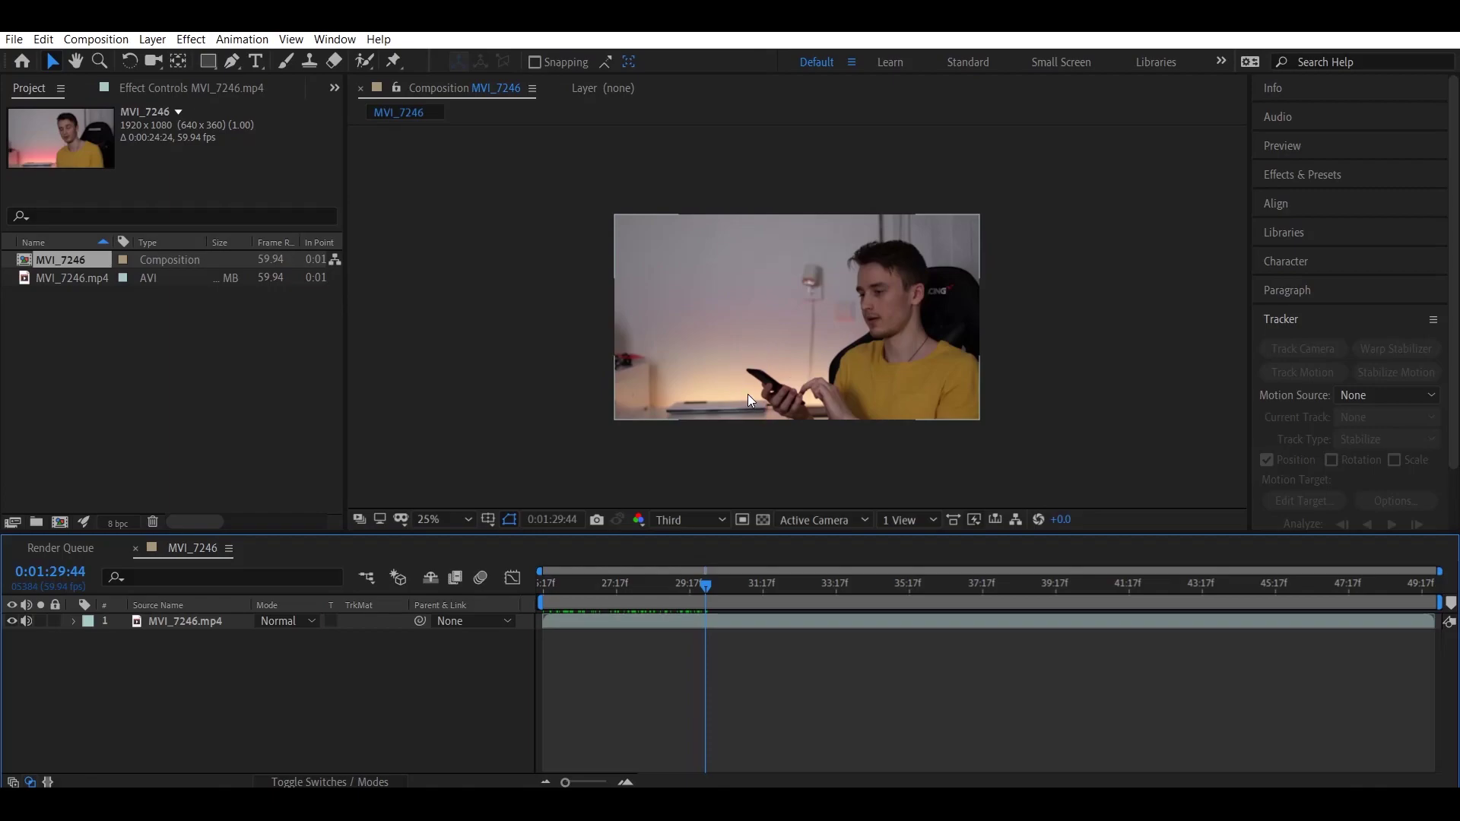
pyautogui.click(189, 668)
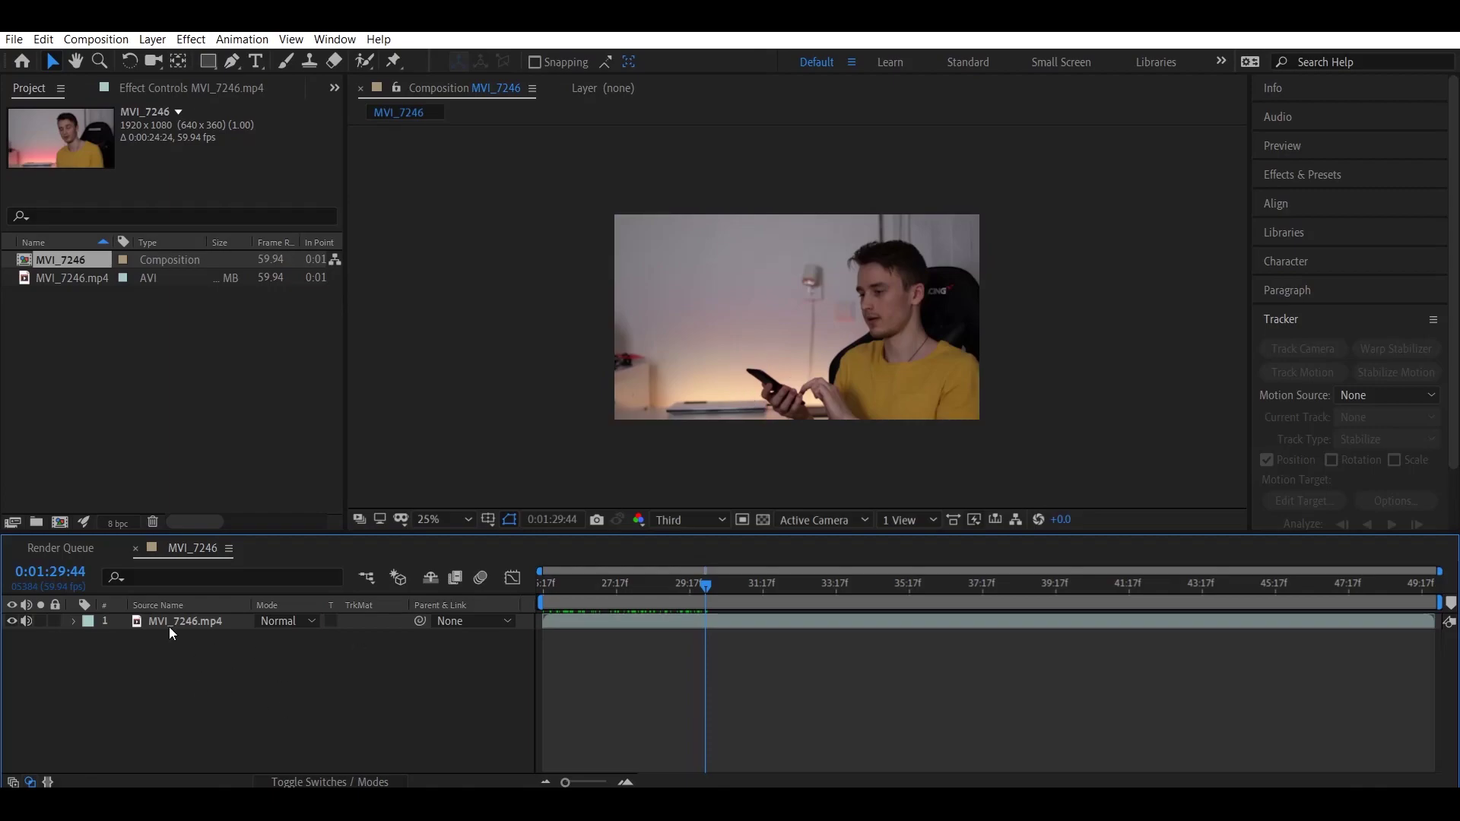
pyautogui.click(190, 621)
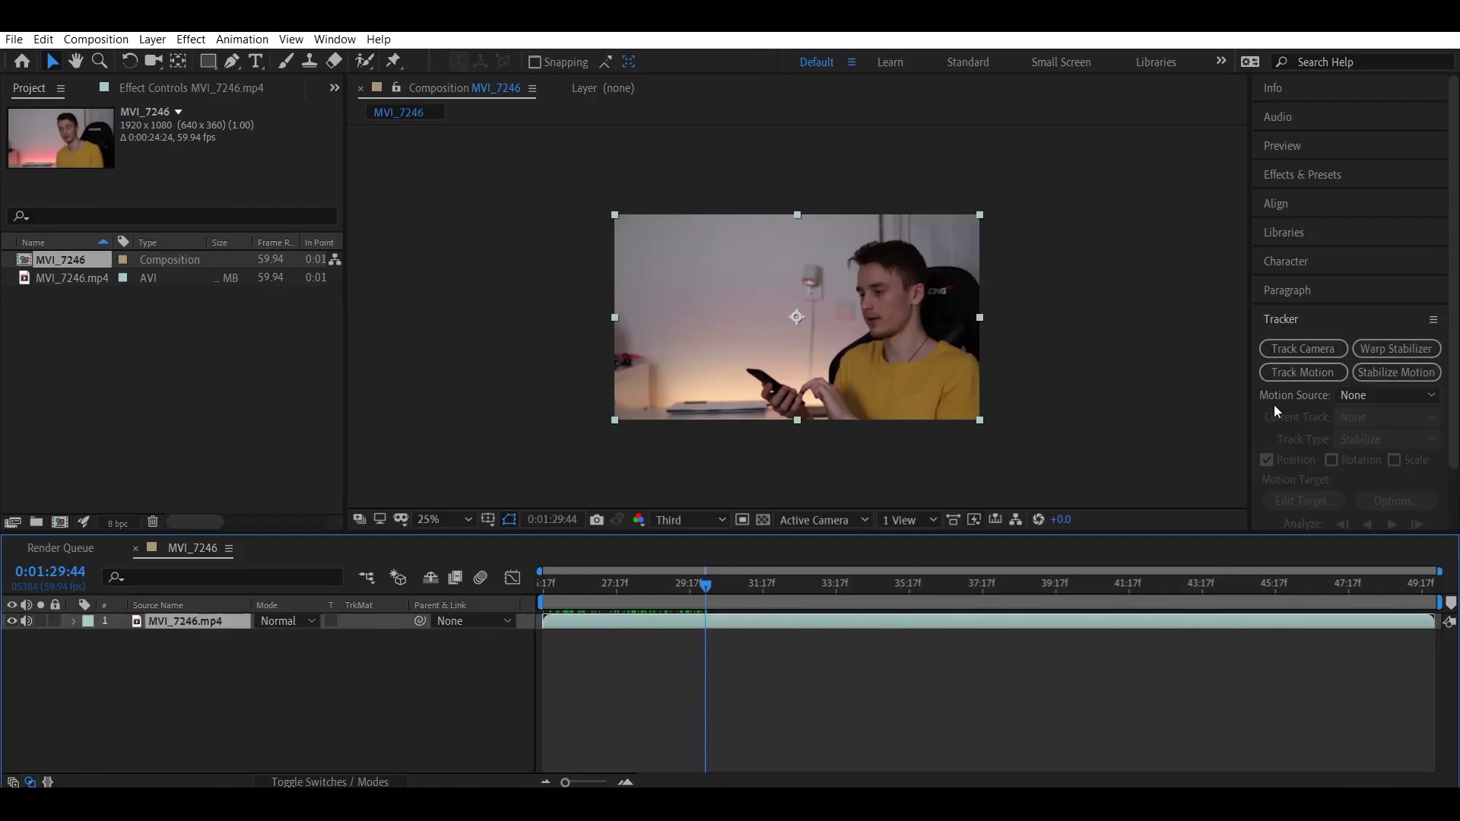
pyautogui.click(1330, 370)
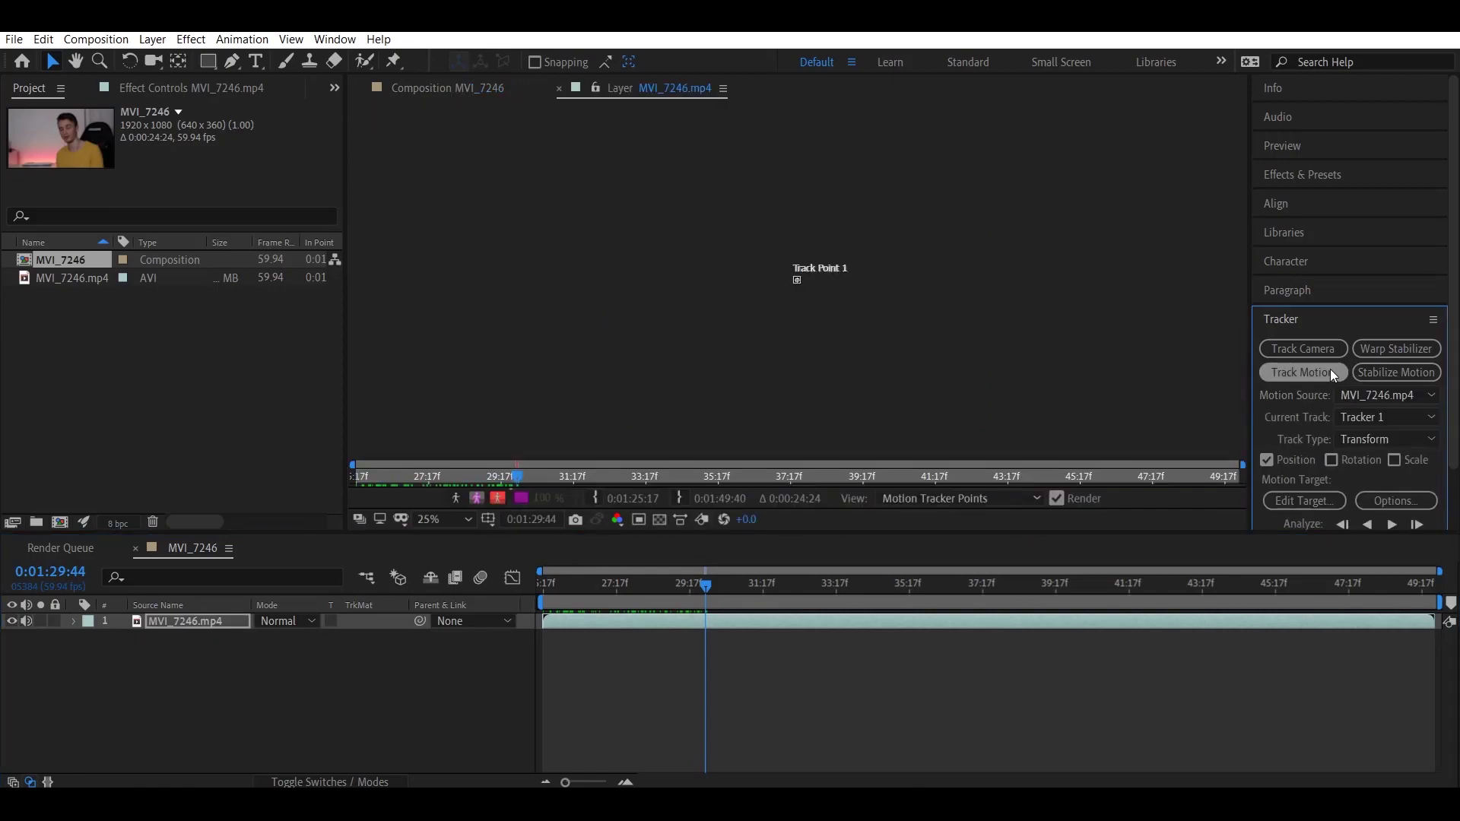
# Place Track Point 1 on the upper corner of the phone in the layer view.
pyautogui.click(792, 290)
pyautogui.scroll(4, 796, 293)
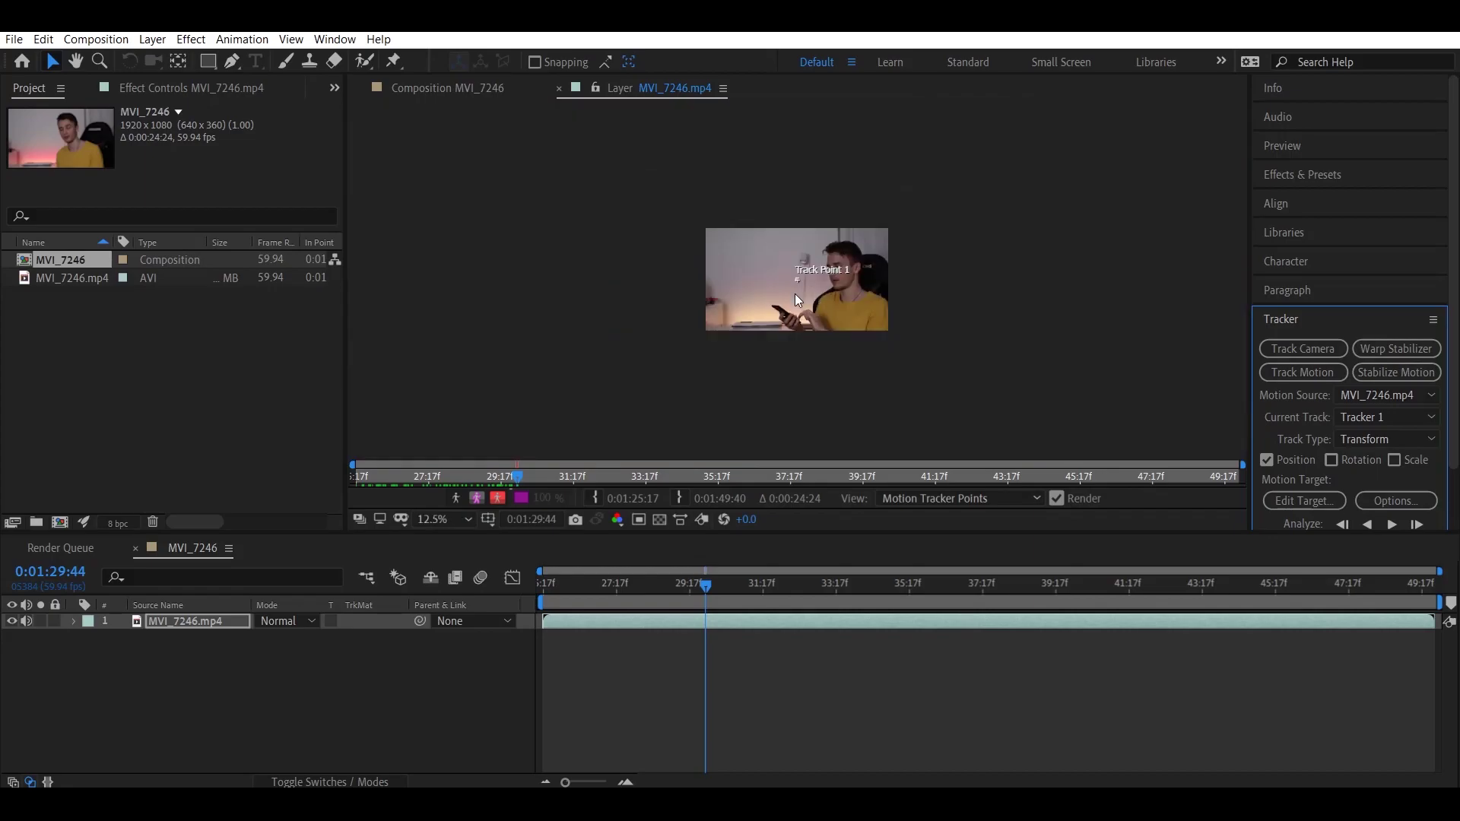
pyautogui.moveTo(795, 292); pyautogui.dragTo(857, 257)
pyautogui.press('h')
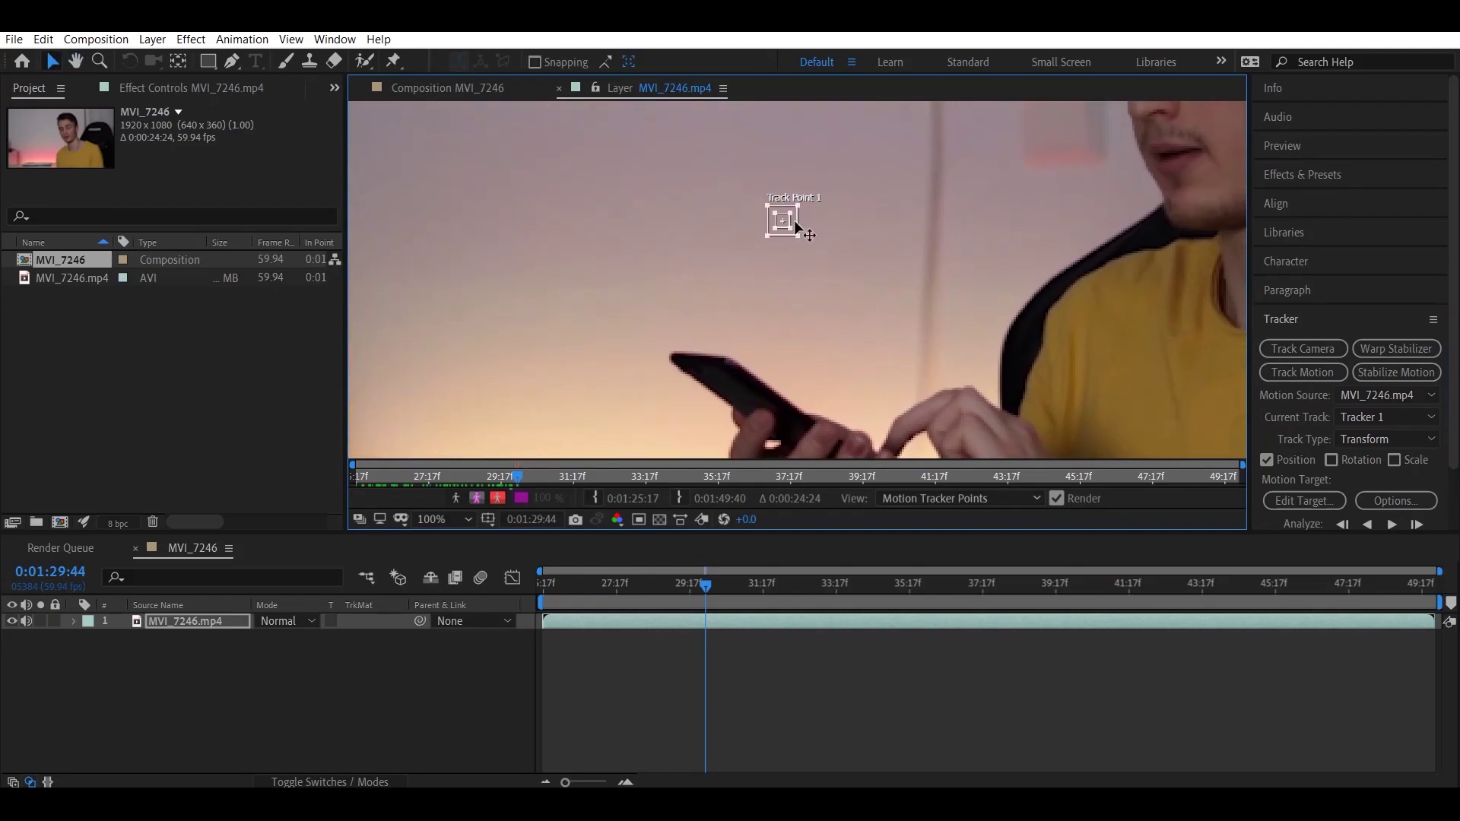
pyautogui.moveTo(797, 227); pyautogui.dragTo(742, 365)
pyautogui.press(',')
pyautogui.press(',')
pyautogui.press(',')
pyautogui.press(',')
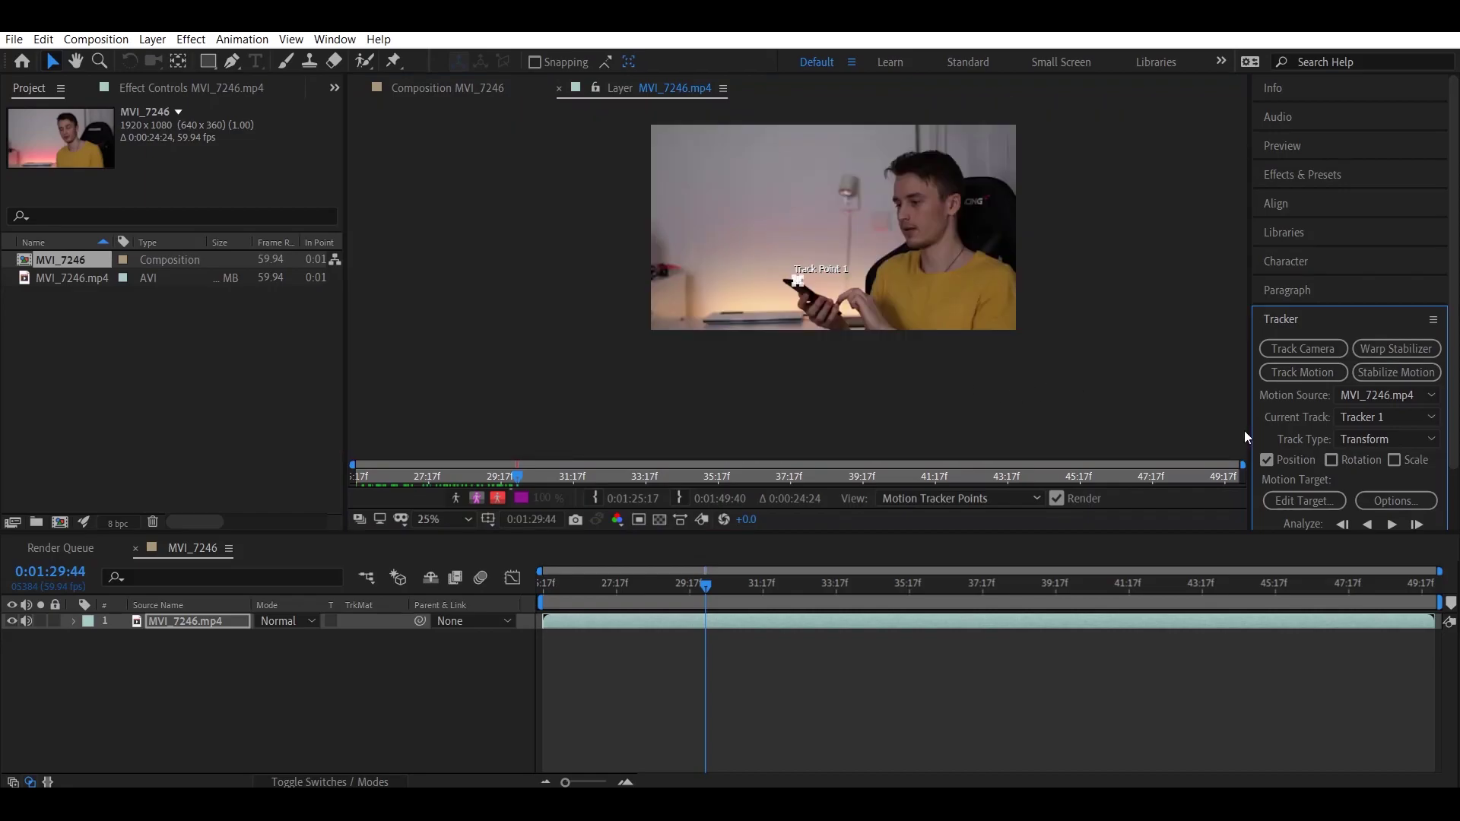
# Analyze the phone's motion forward from 0:01:29:44 to 0:01:47:47.
pyautogui.scroll(-3, 1263, 435)
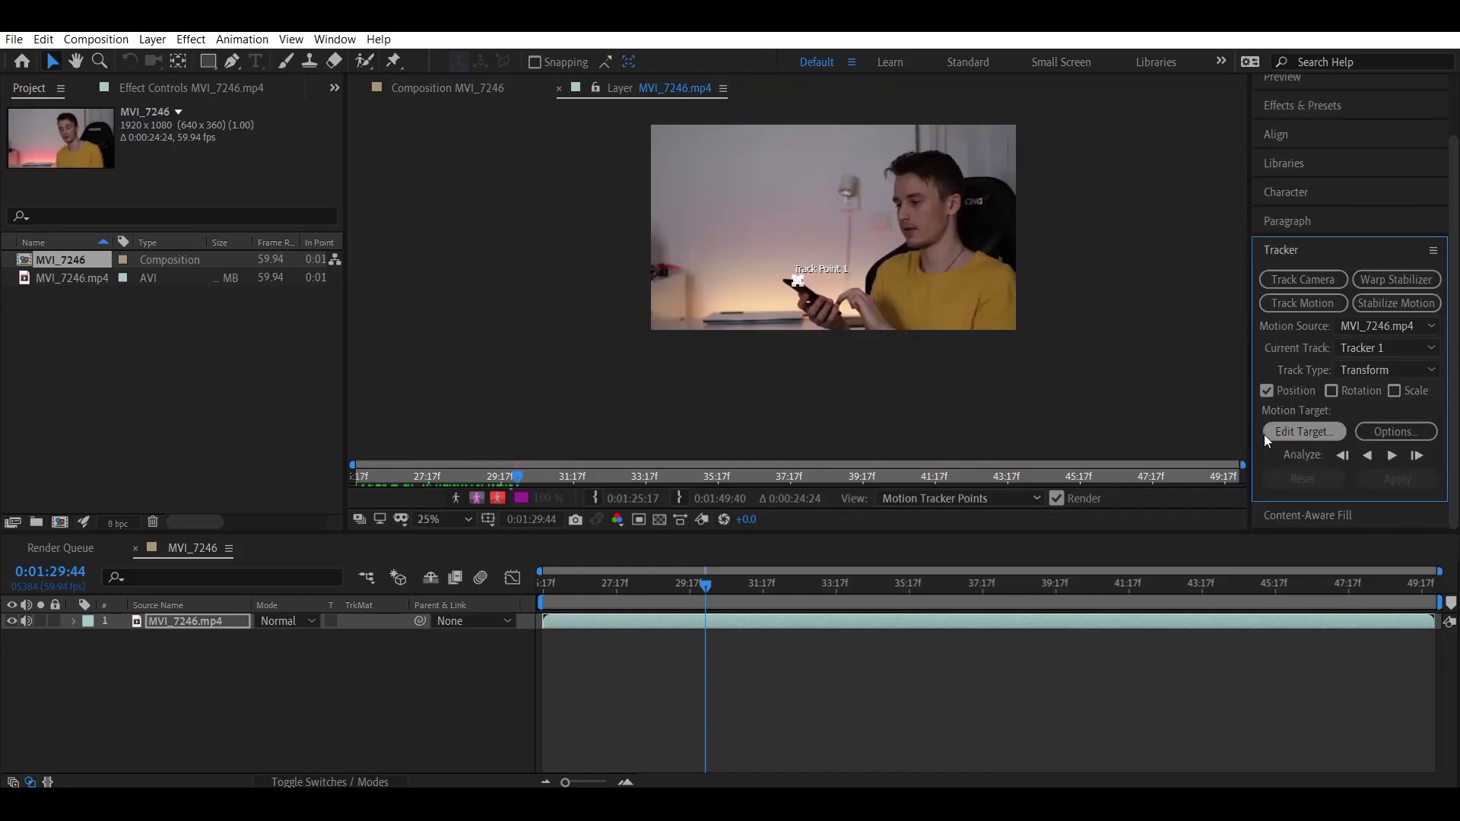
pyautogui.click(1391, 456)
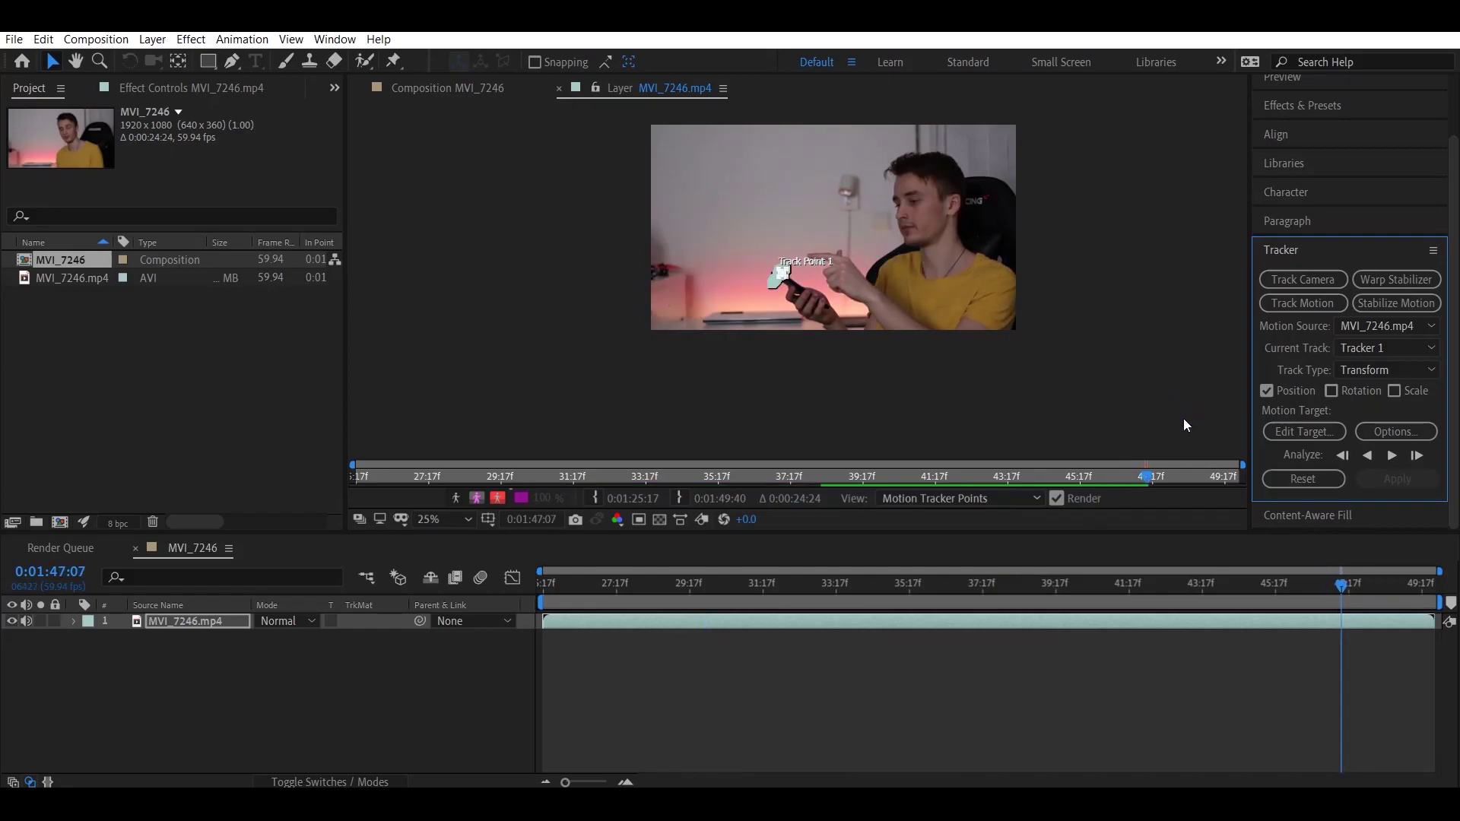
pyautogui.click(1390, 456)
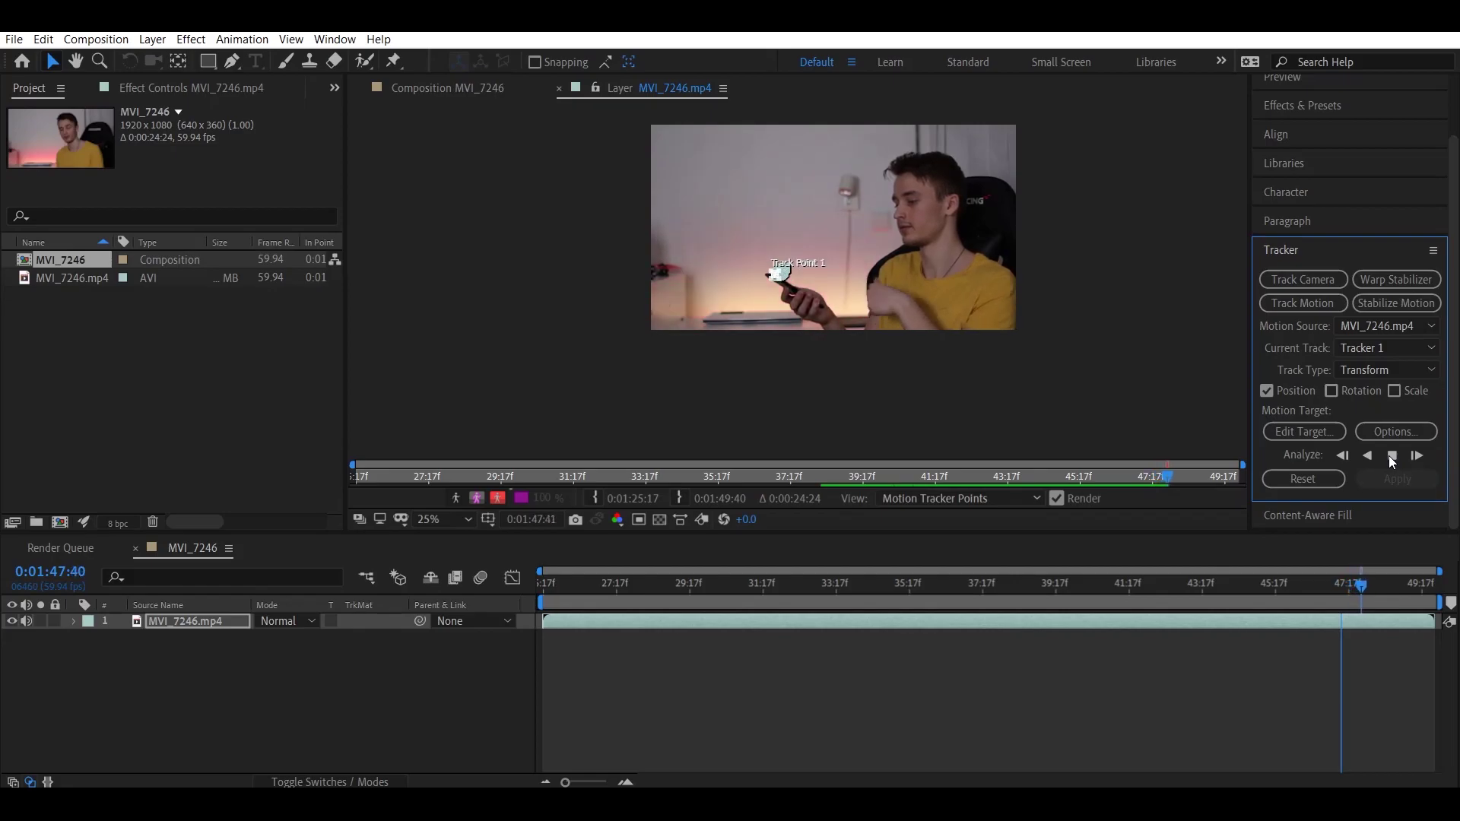
pyautogui.click(1390, 456)
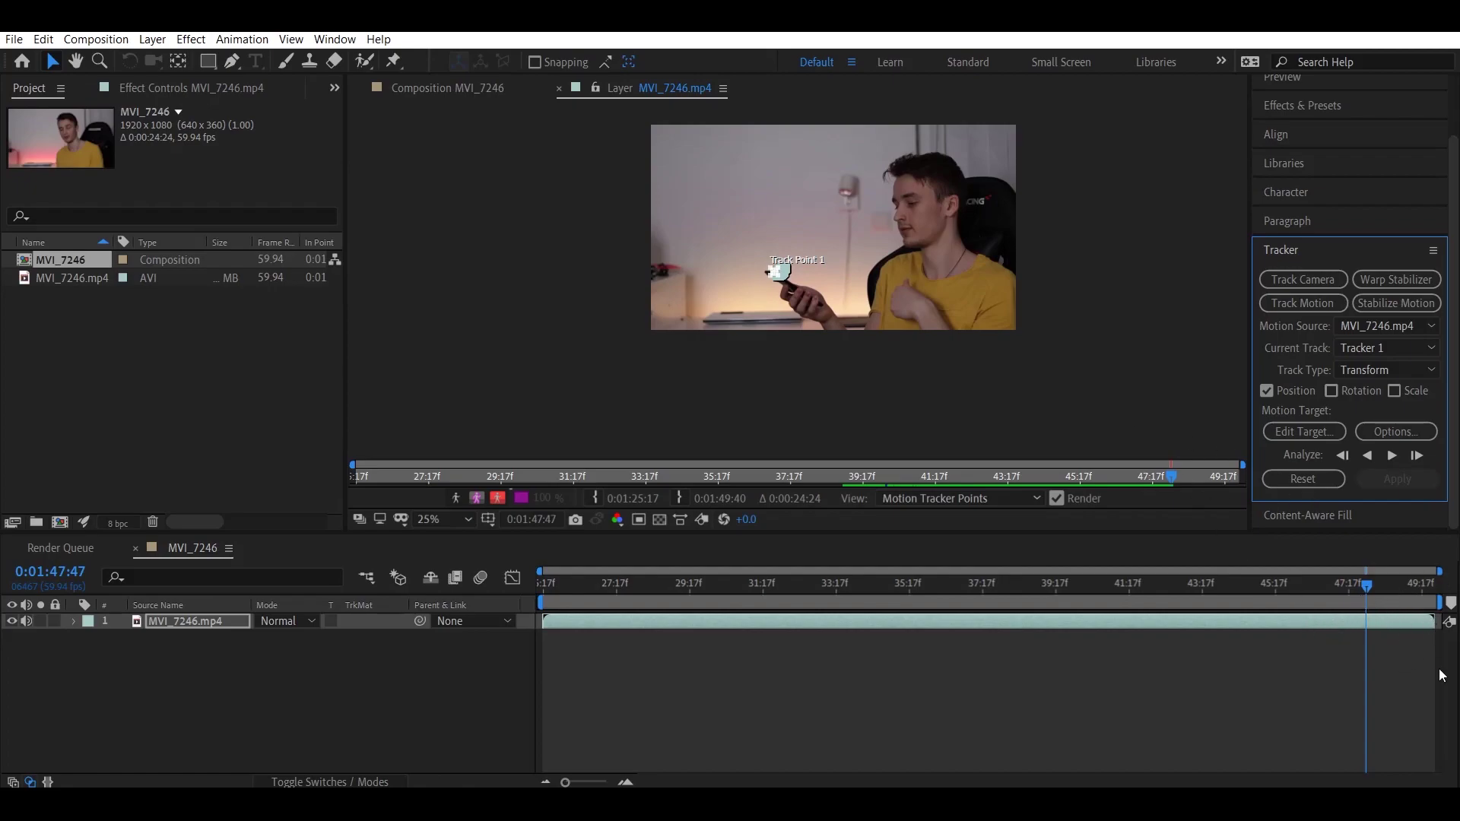
# Go to 0:01:36:10 and add a null object layer to the composition.
pyautogui.moveTo(1367, 586); pyautogui.dragTo(943, 584)
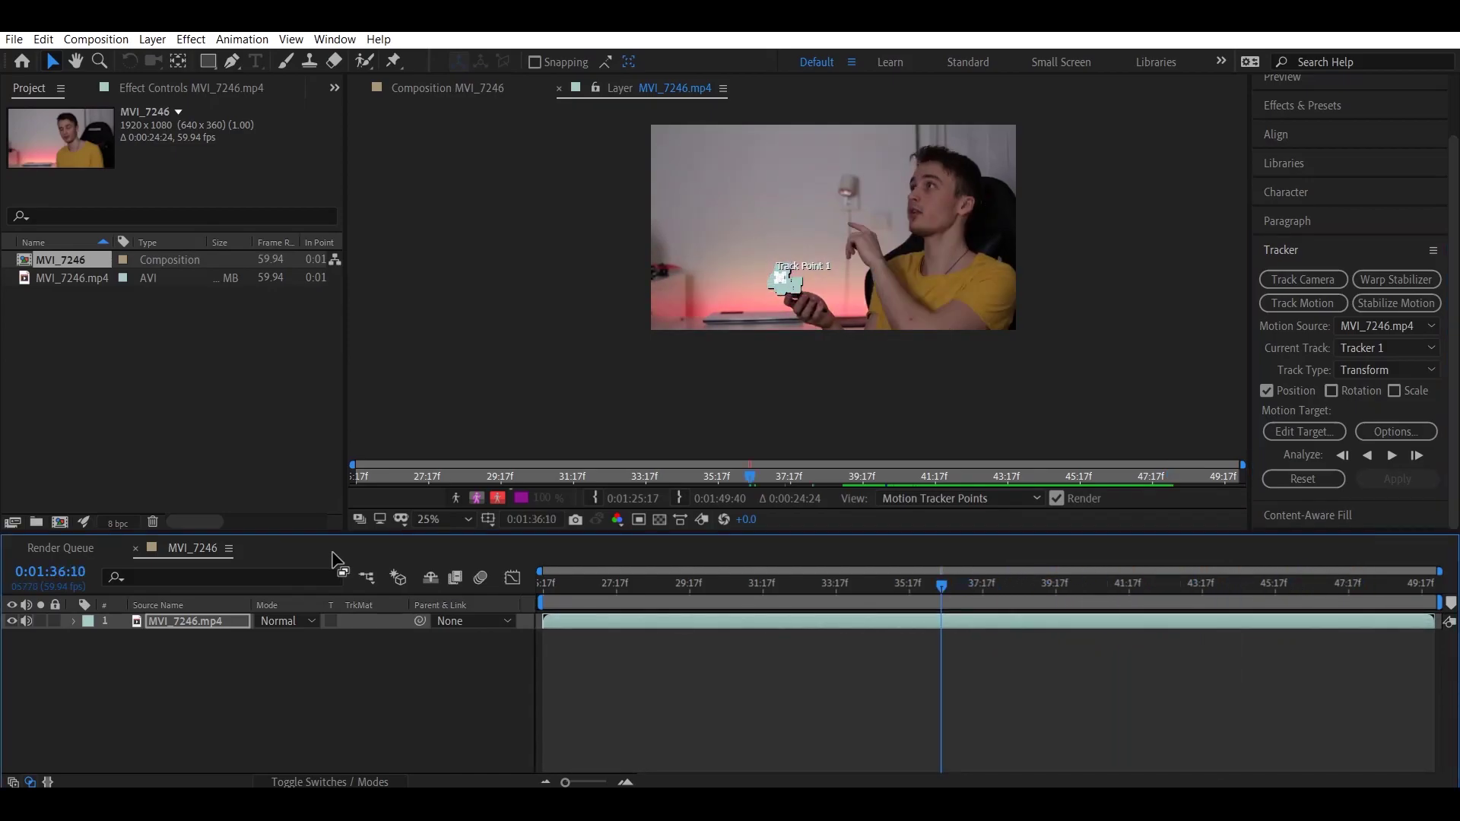
pyautogui.click(152, 38)
pyautogui.moveTo(179, 65)
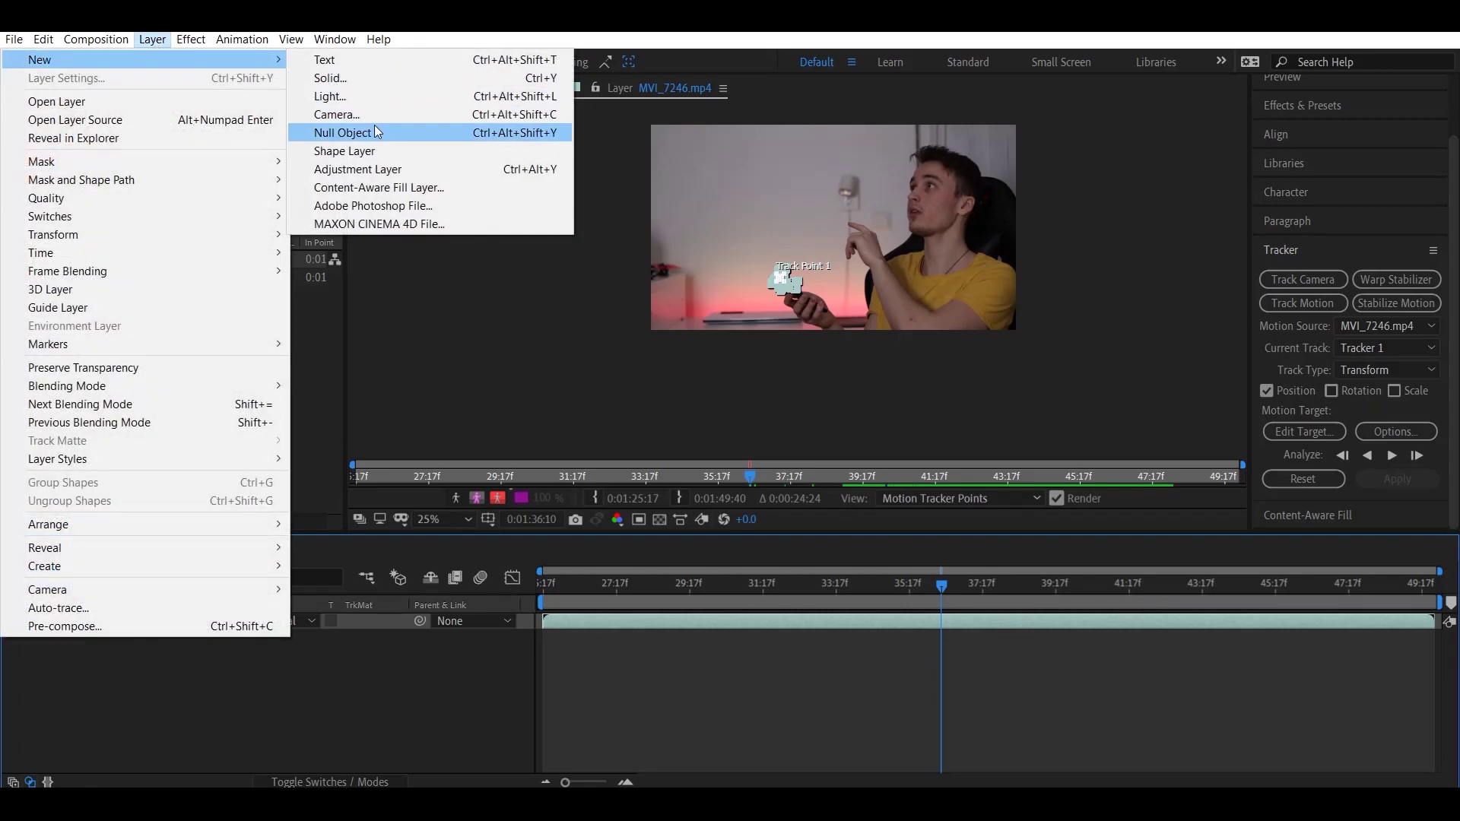
pyautogui.click(342, 132)
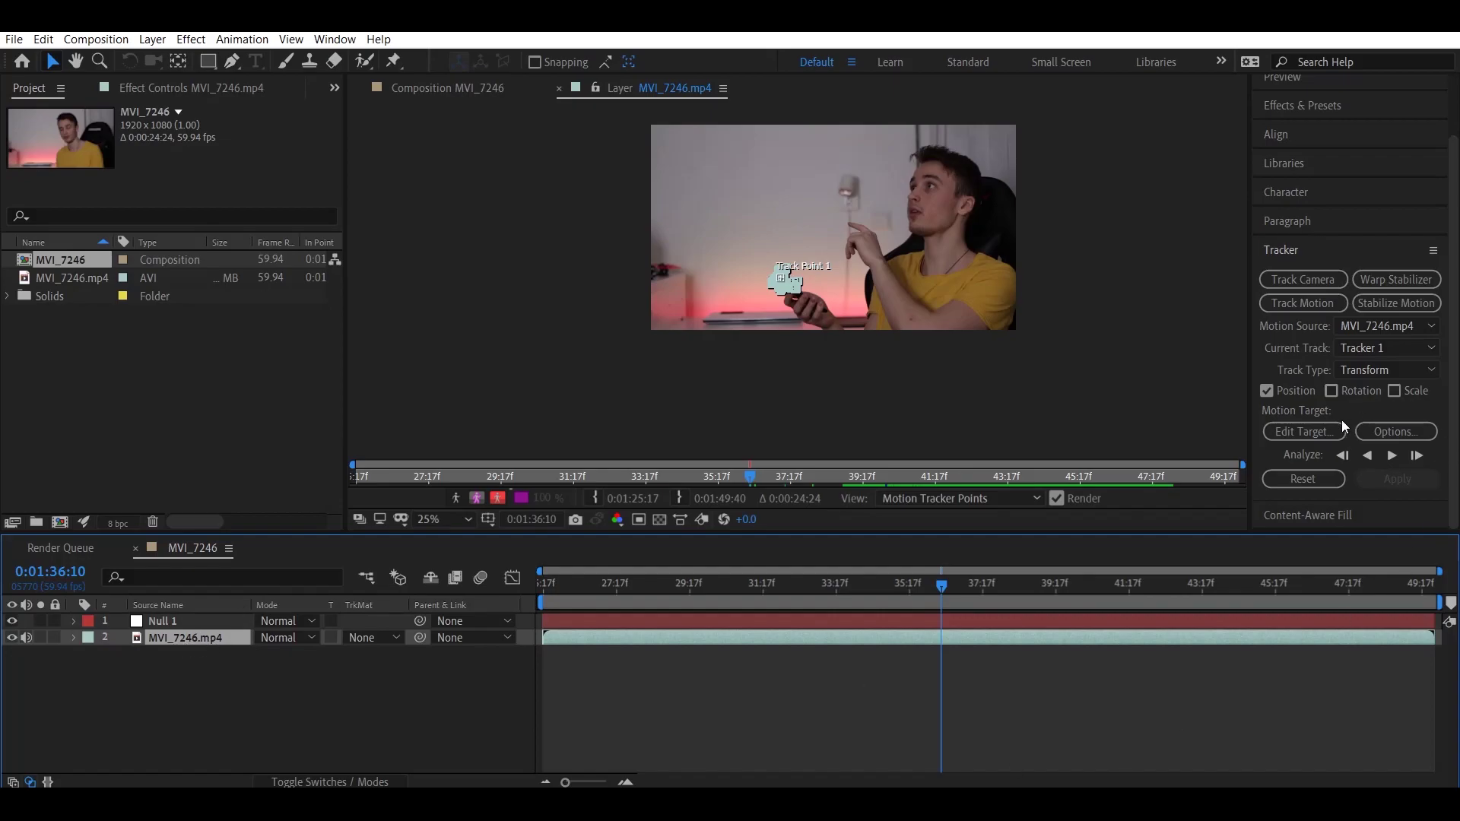
# Set Null 1 as the motion target and apply the tracking data to it in X and Y.
pyautogui.click(1325, 434)
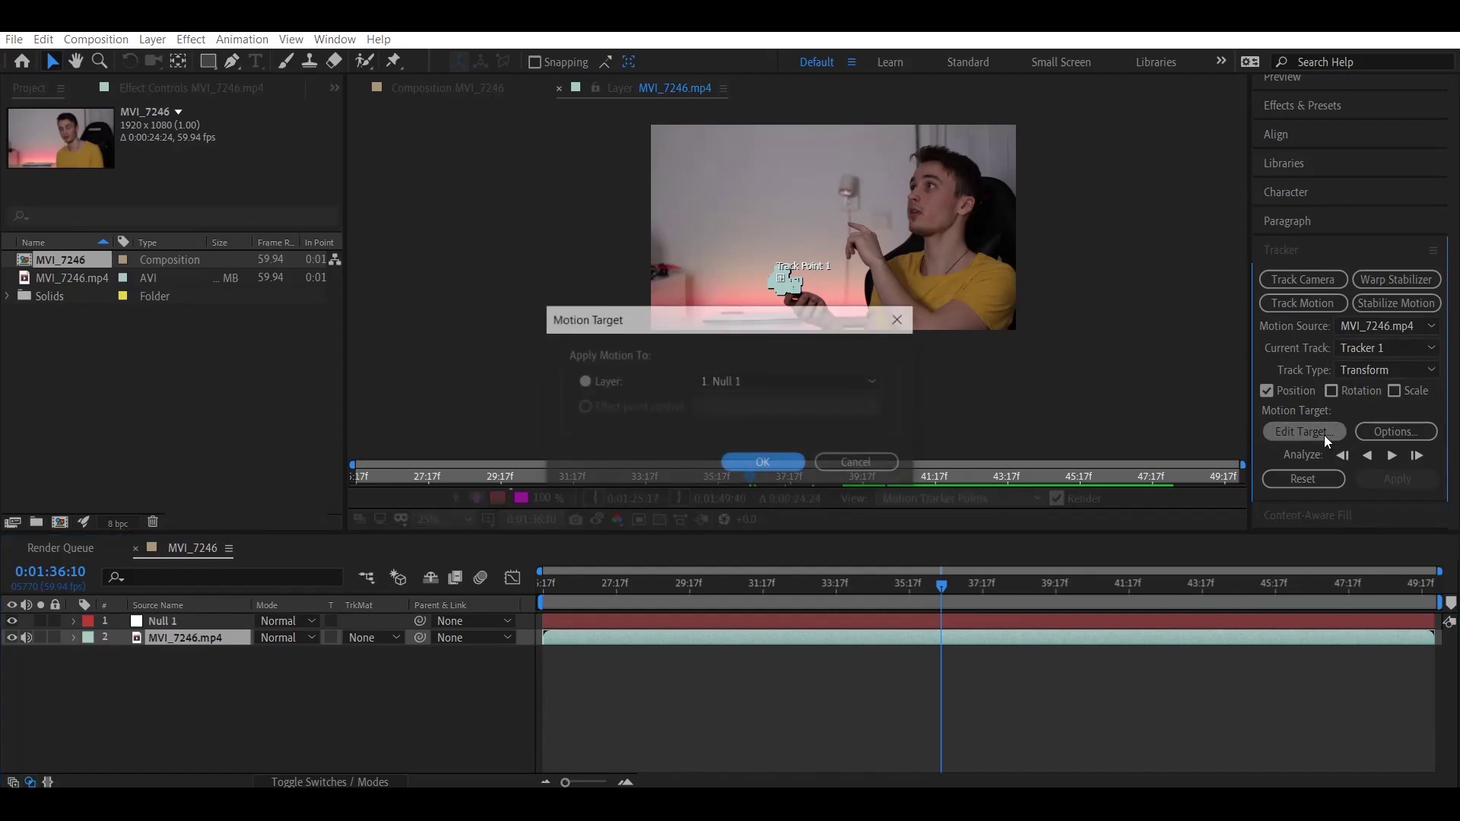
pyautogui.click(727, 390)
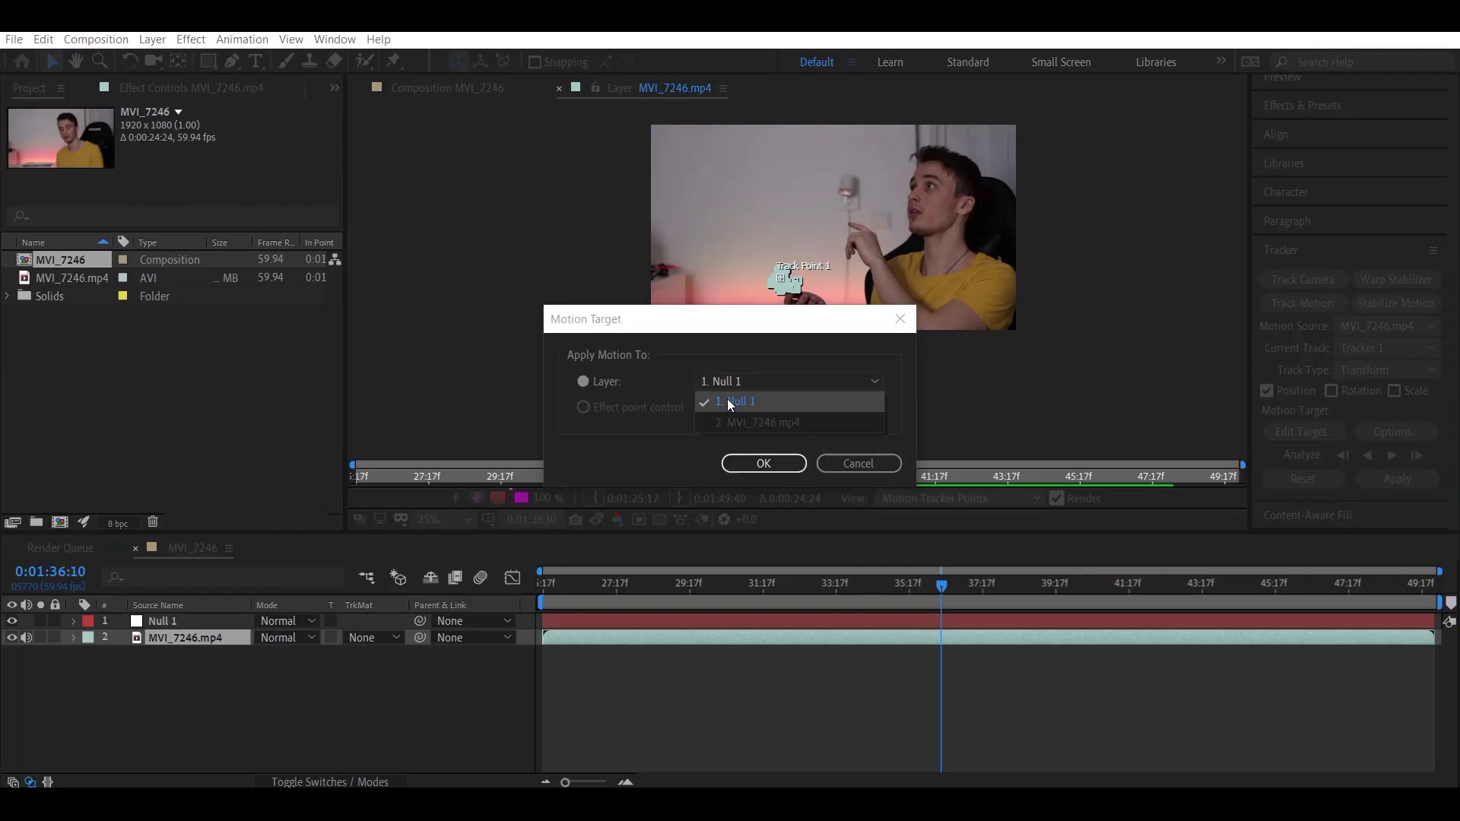
pyautogui.click(727, 398)
pyautogui.click(762, 463)
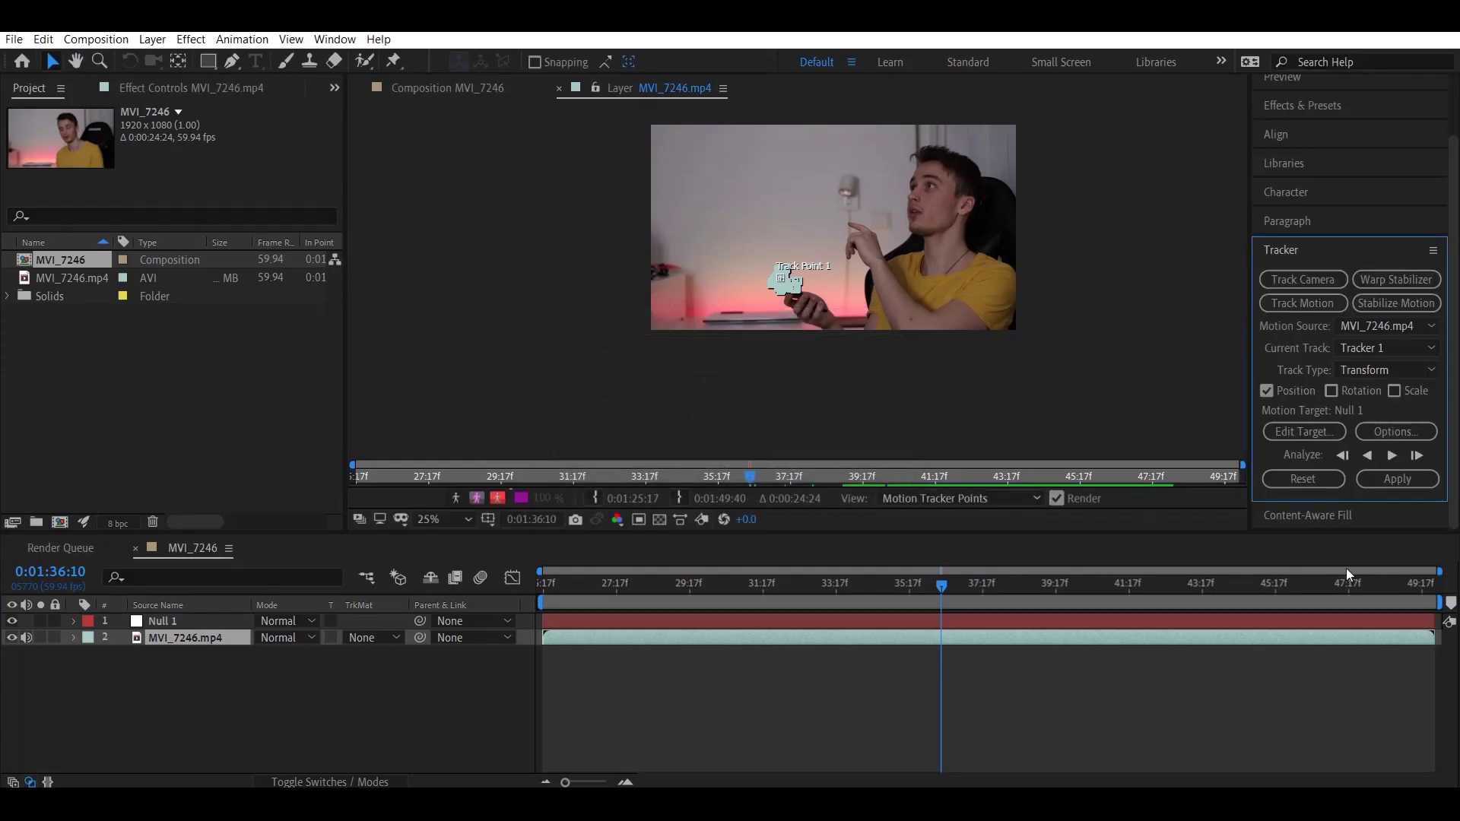
pyautogui.click(1405, 476)
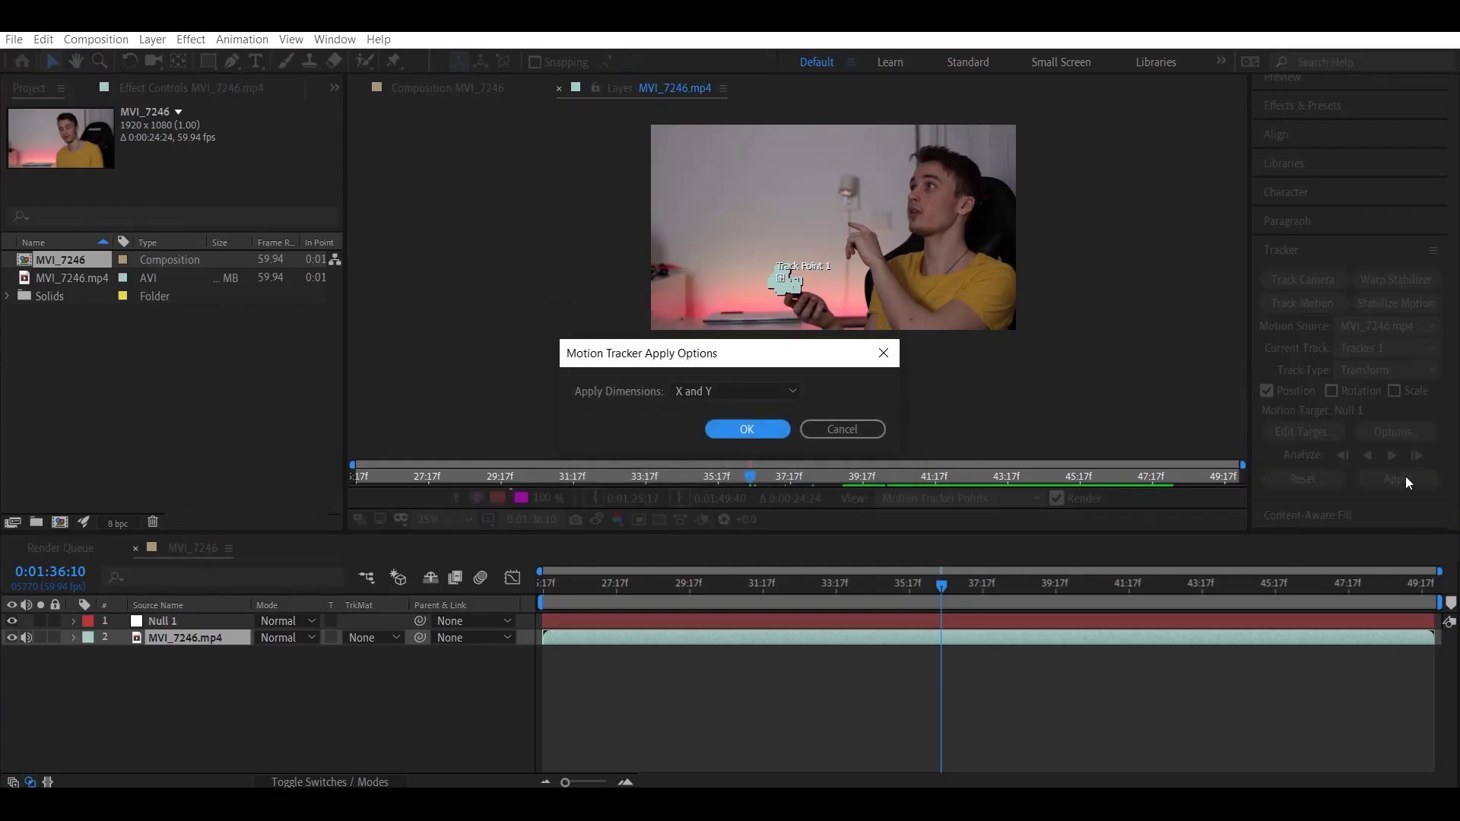
pyautogui.click(752, 427)
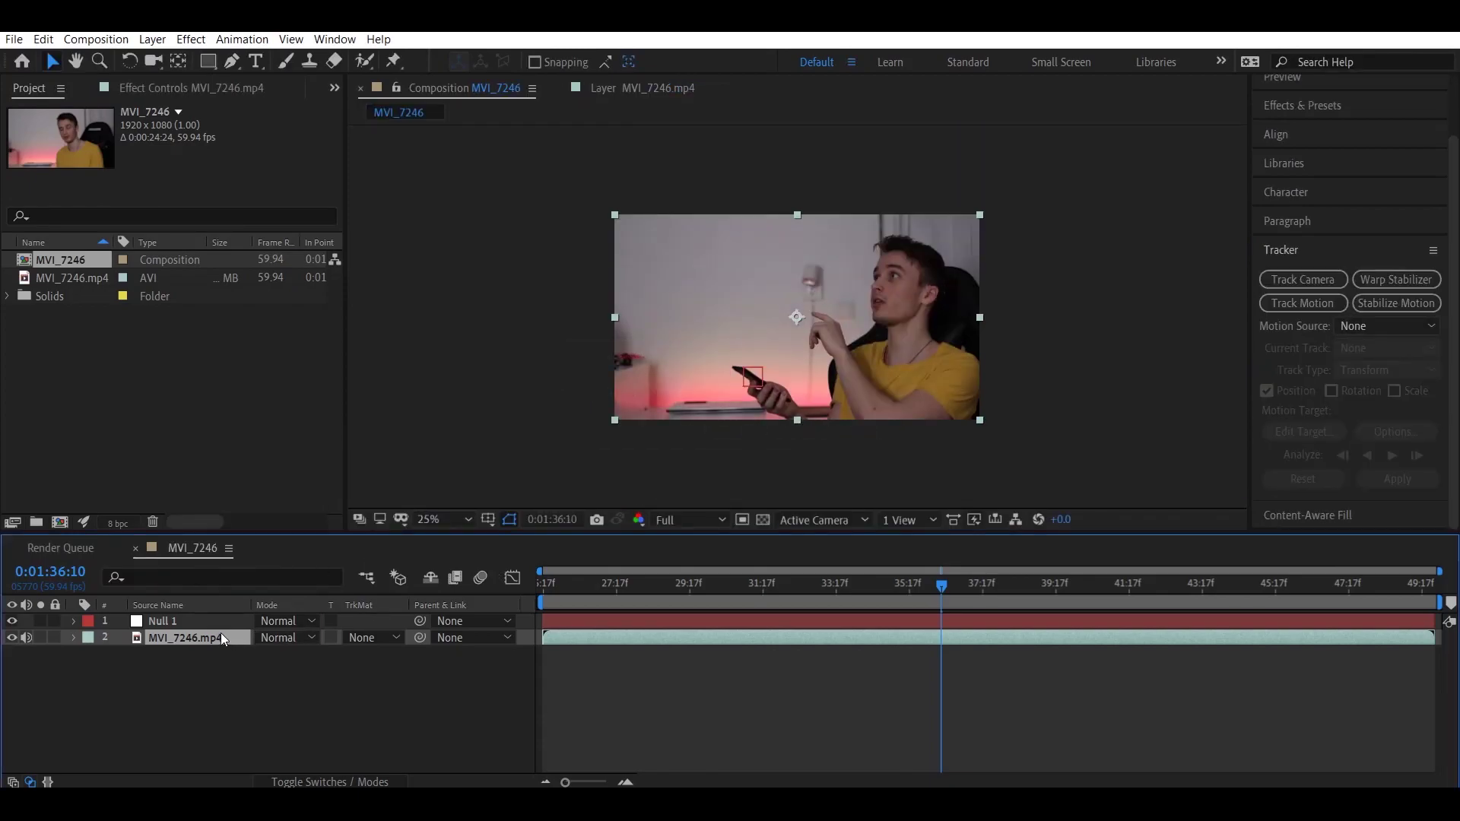
pyautogui.click(184, 620)
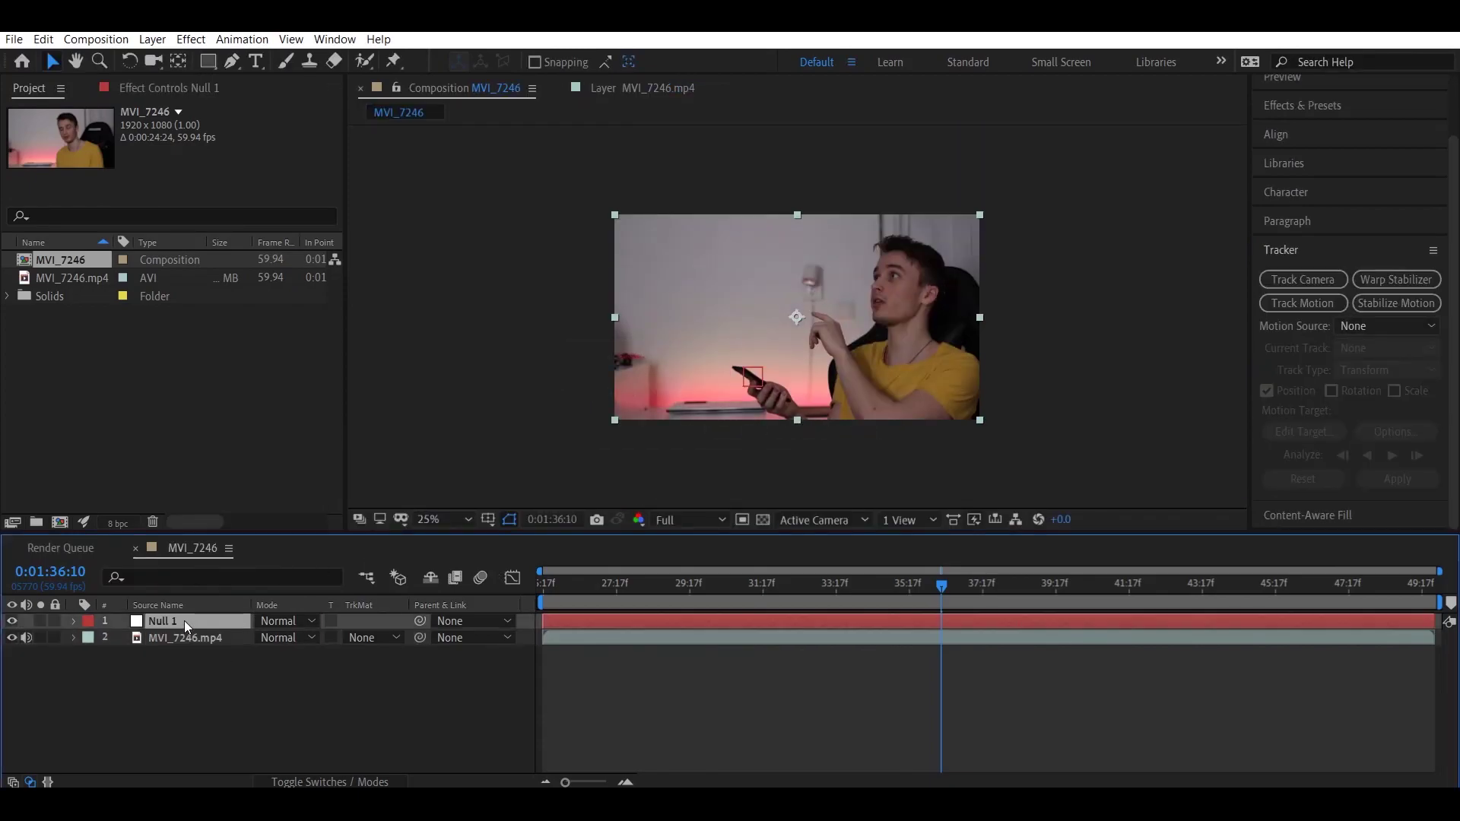
pyautogui.click(774, 691)
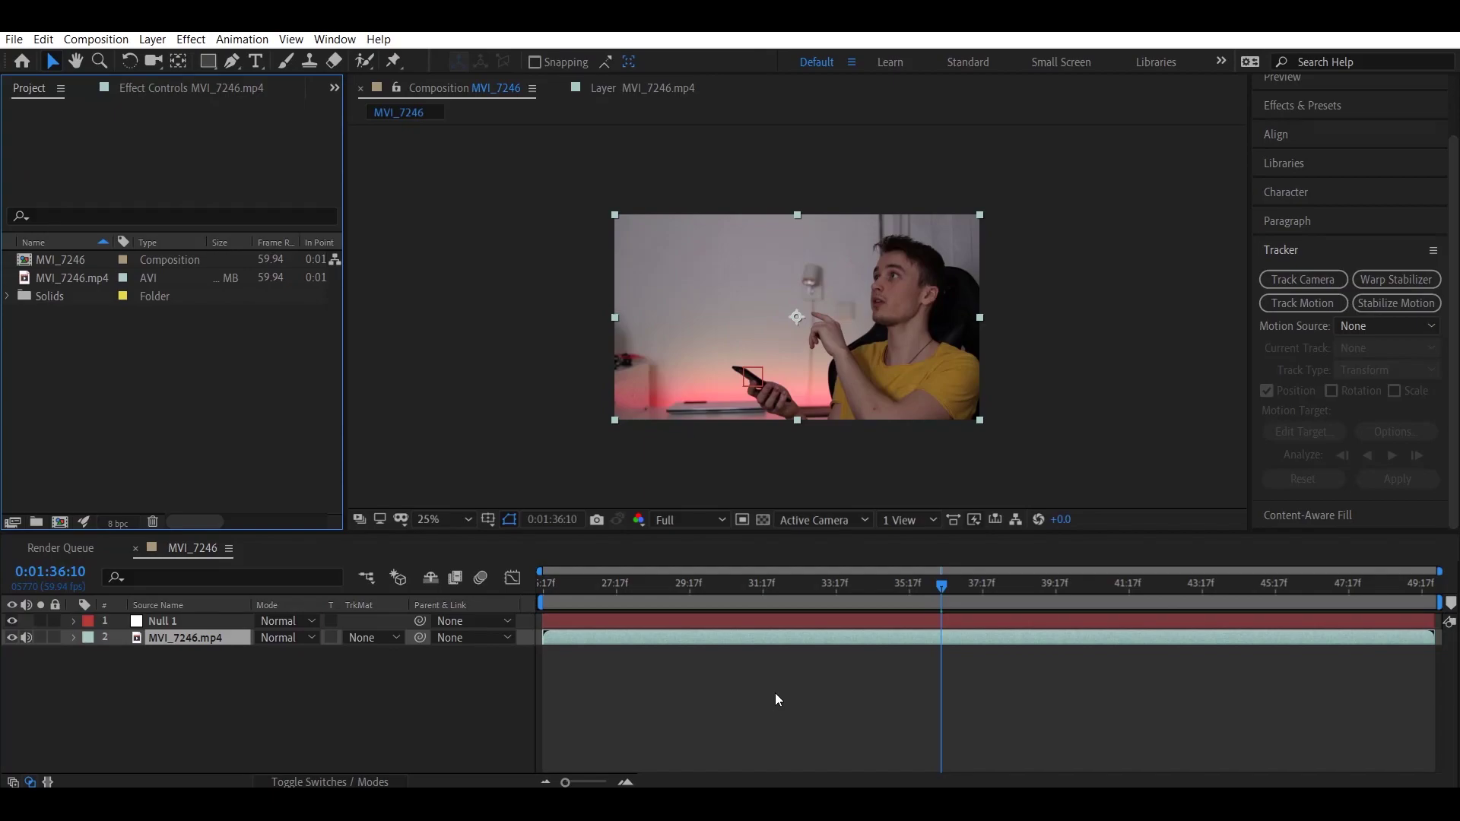
# Start a new composition named hologram, sized 1080 px wide by 1920 px high with the aspect ratio locked.
pyautogui.rightClick(149, 416)
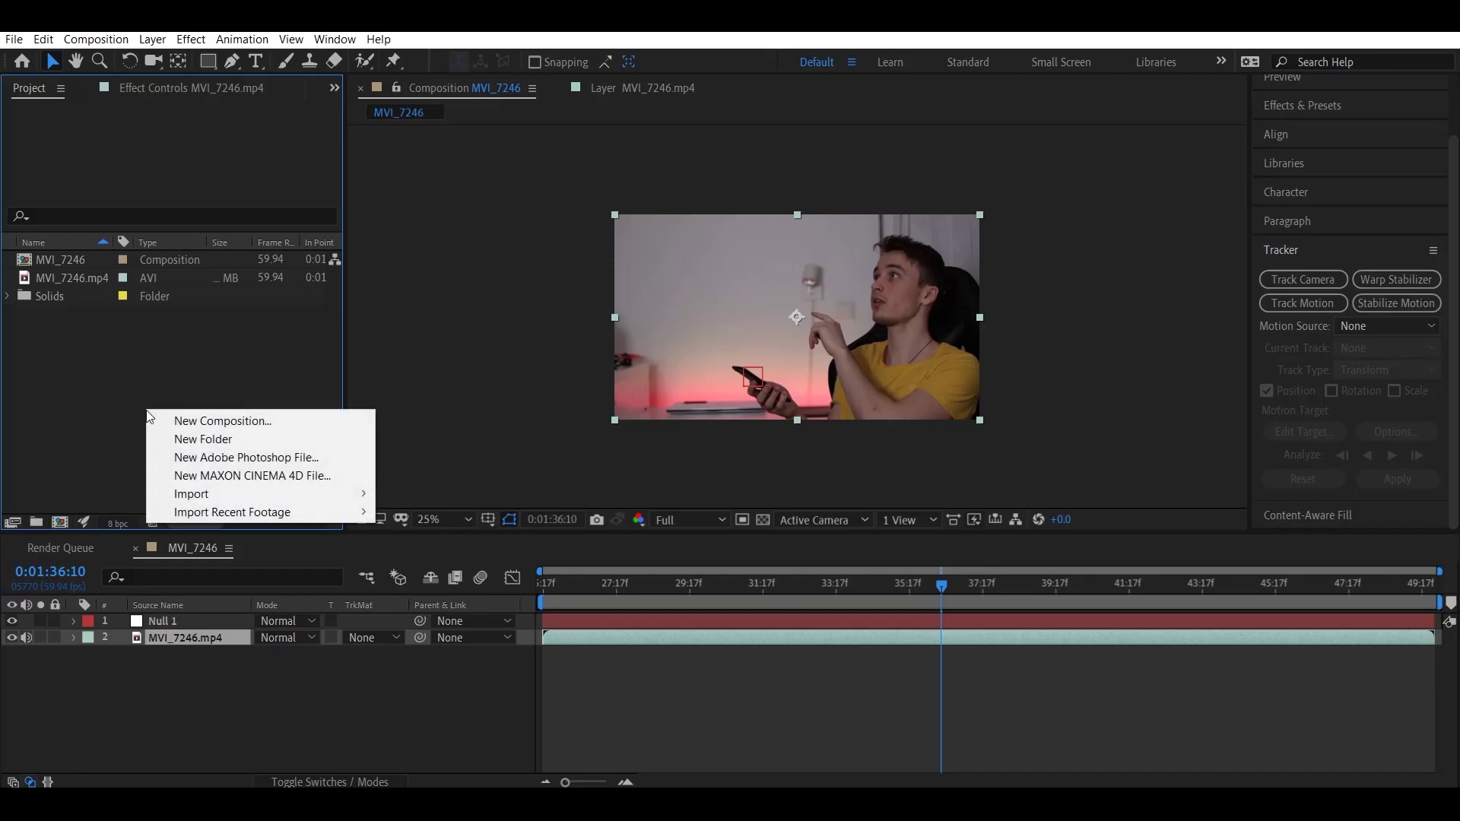
pyautogui.click(182, 420)
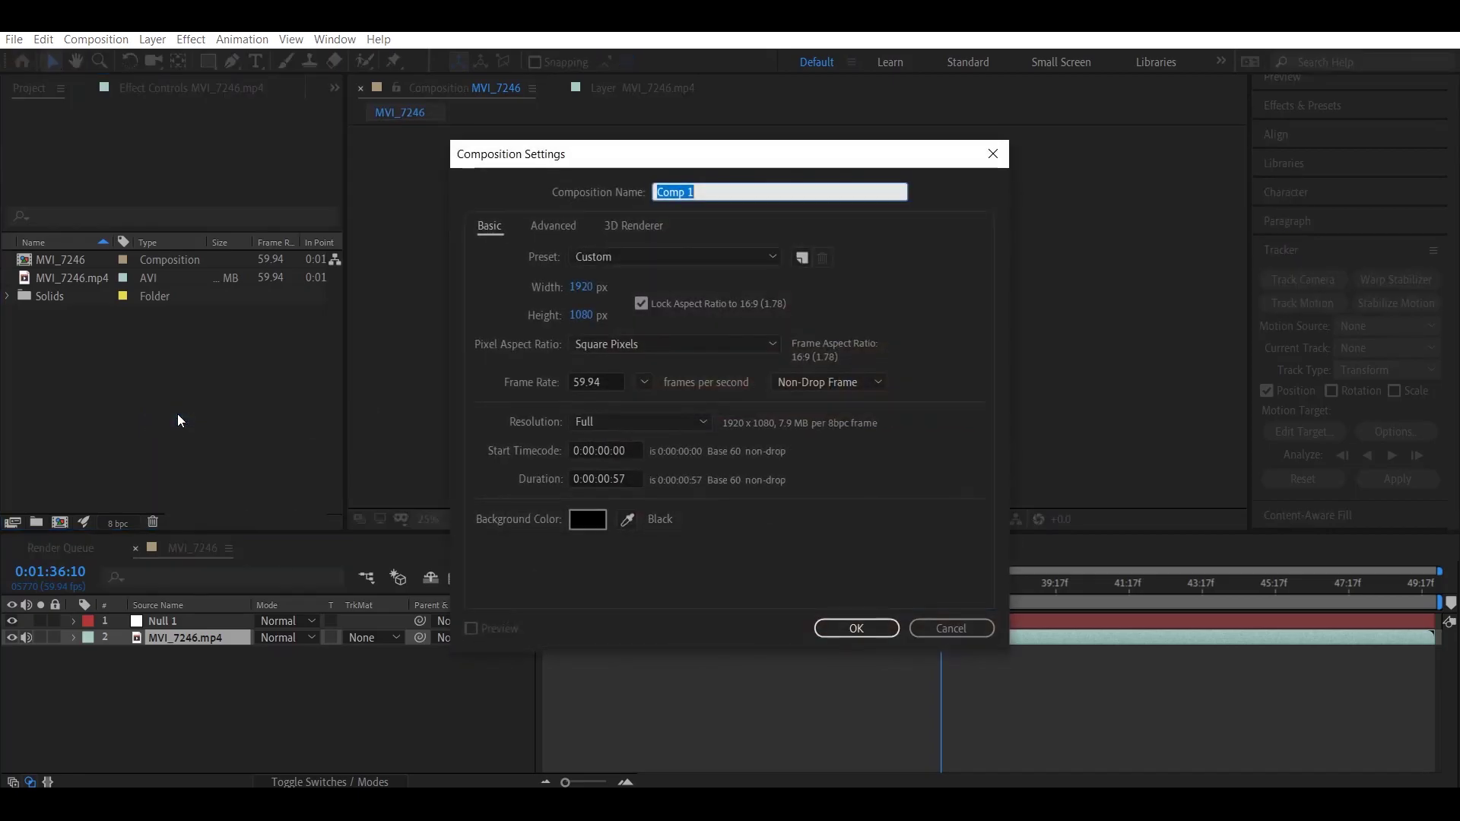
pyautogui.write('holo')
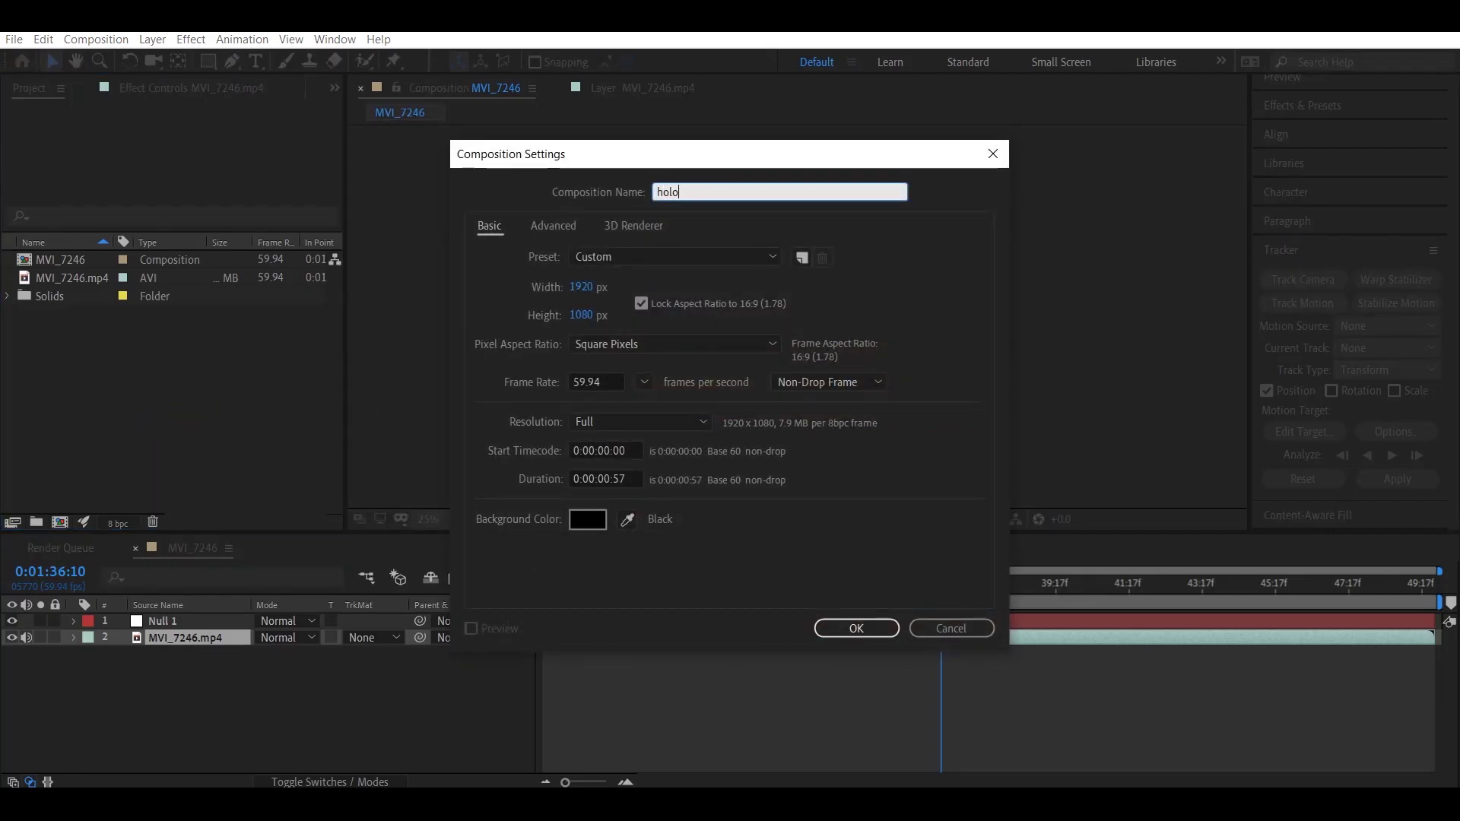
pyautogui.write('gram')
pyautogui.click(644, 306)
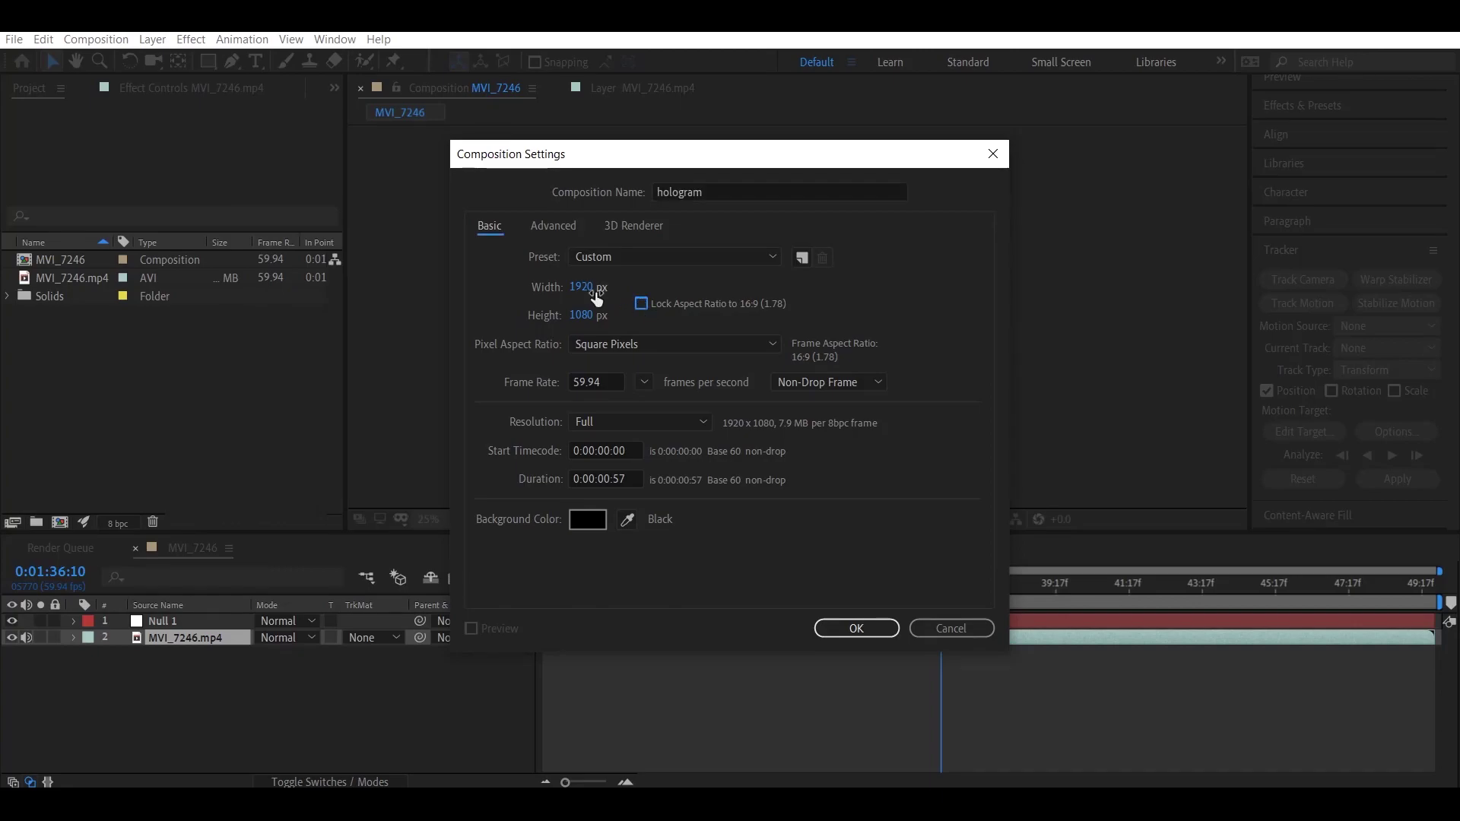
pyautogui.write('1080')
pyautogui.press('Tab')
pyautogui.write('1920')
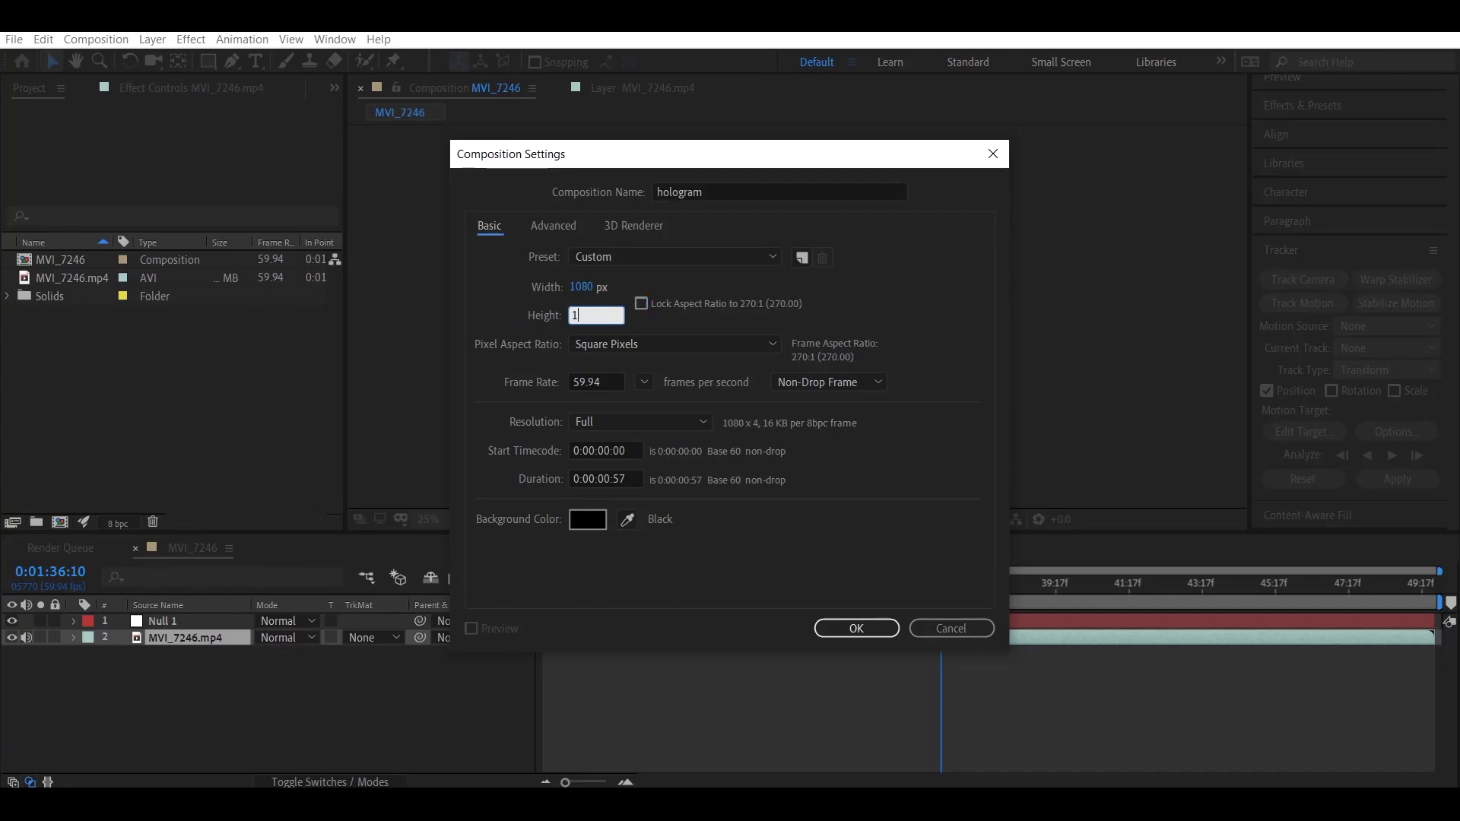
pyautogui.click(641, 305)
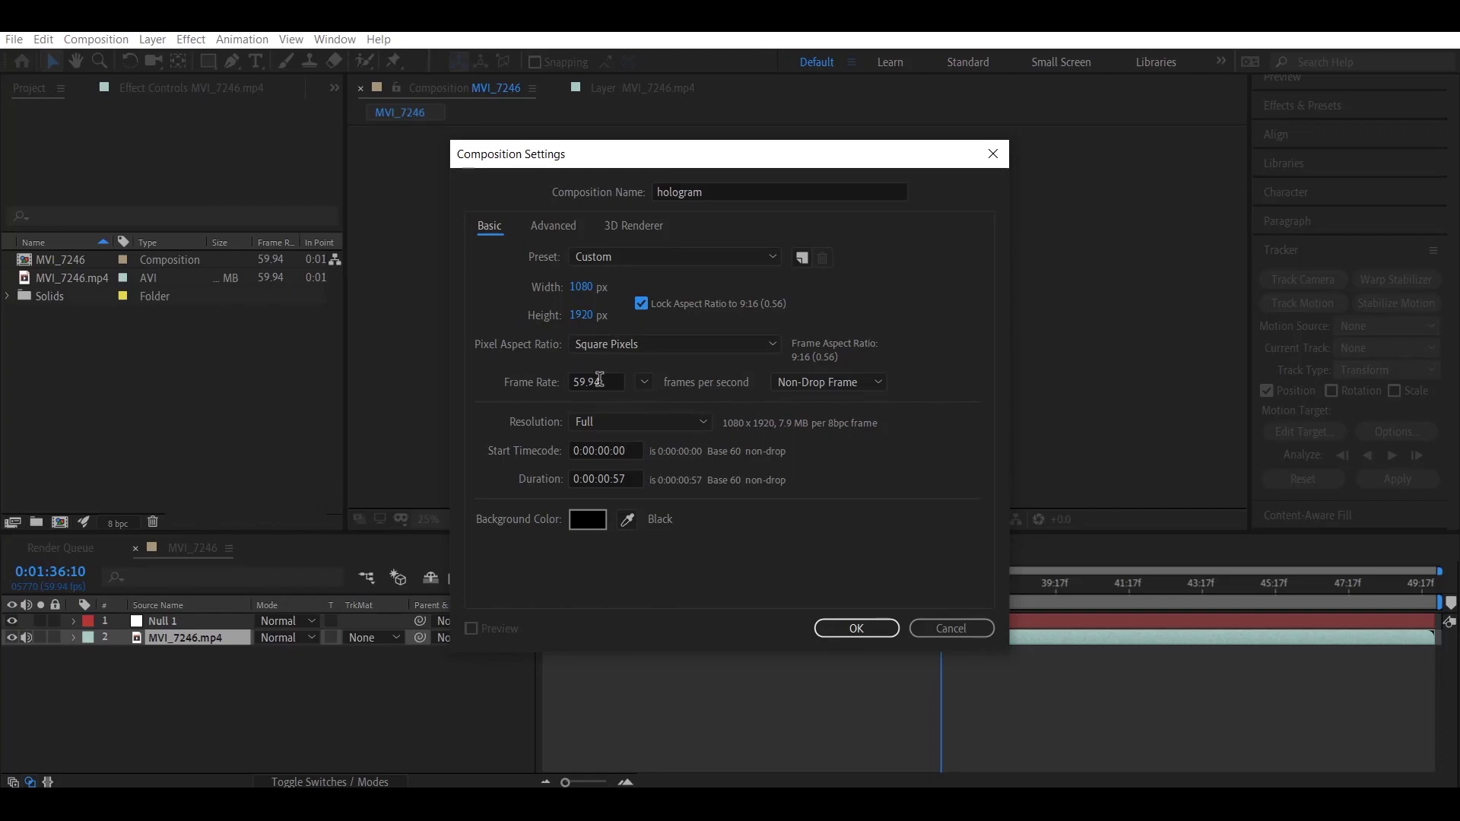
# Set the new composition's frame rate to 29.97 and its duration to 0:00:20:00, and create it.
pyautogui.click(644, 383)
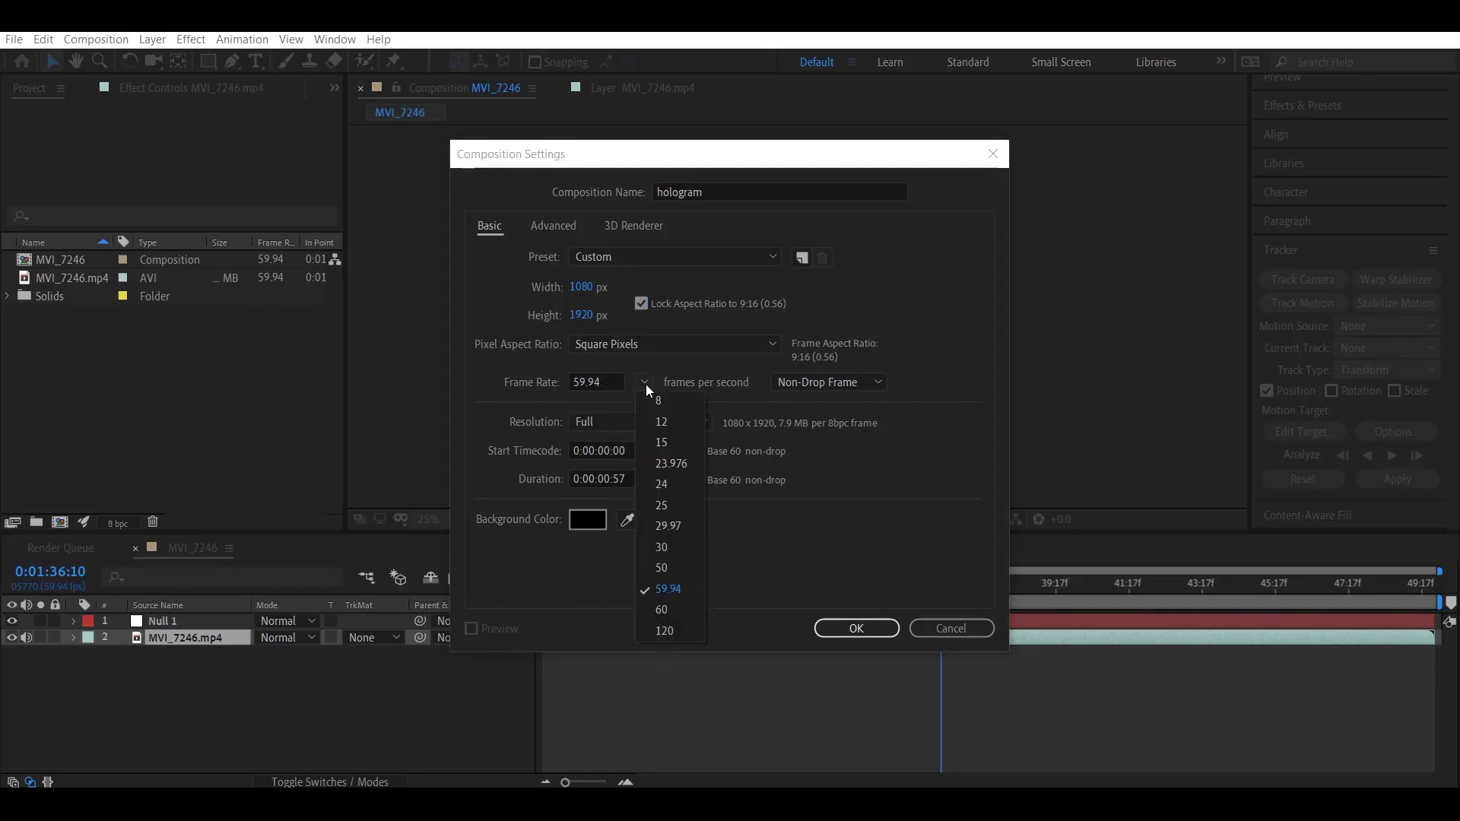
pyautogui.click(679, 526)
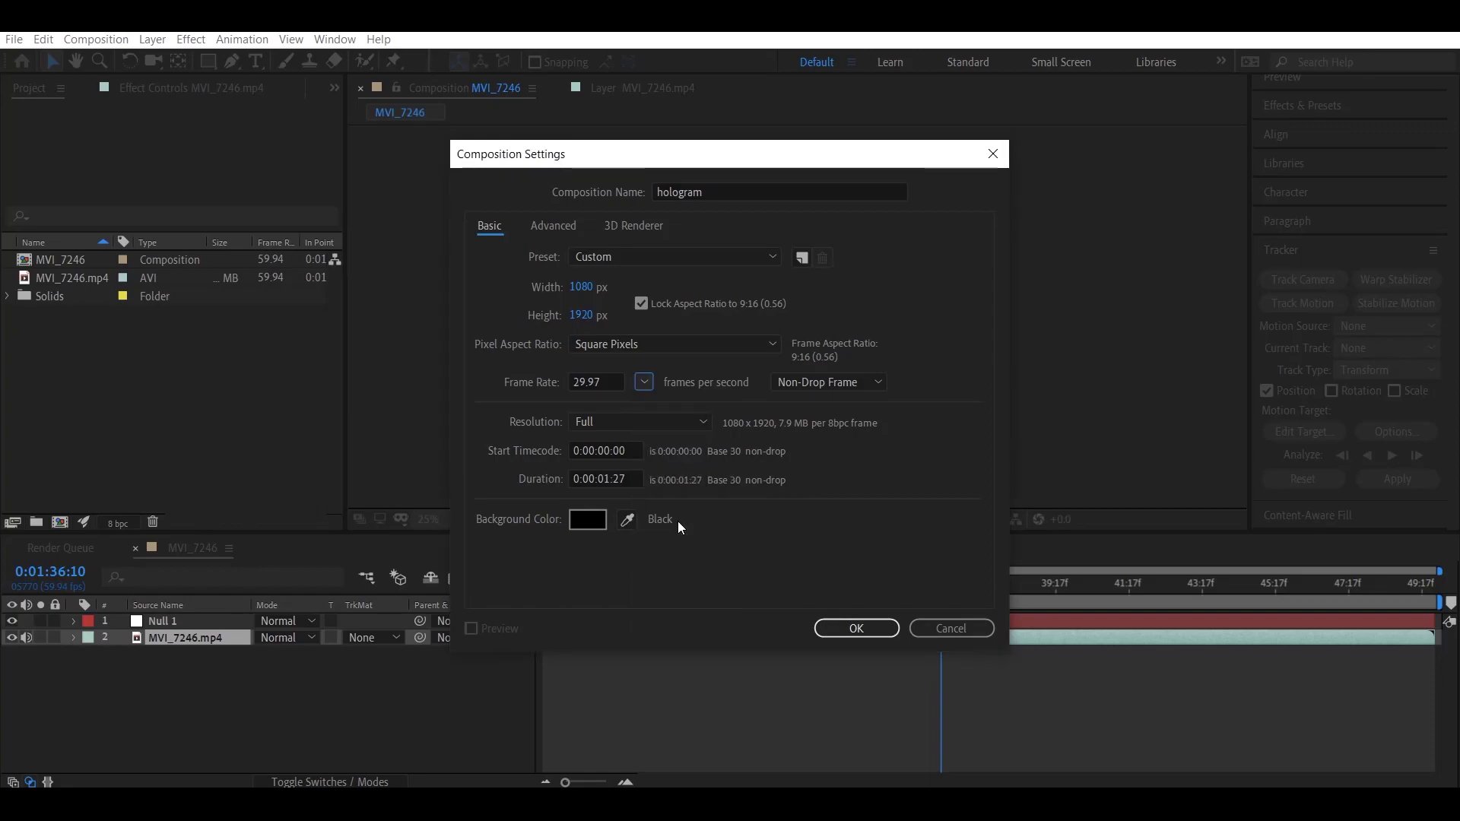
pyautogui.click(642, 480)
pyautogui.press('BackSpace')
pyautogui.press('BackSpace')
pyautogui.write('00')
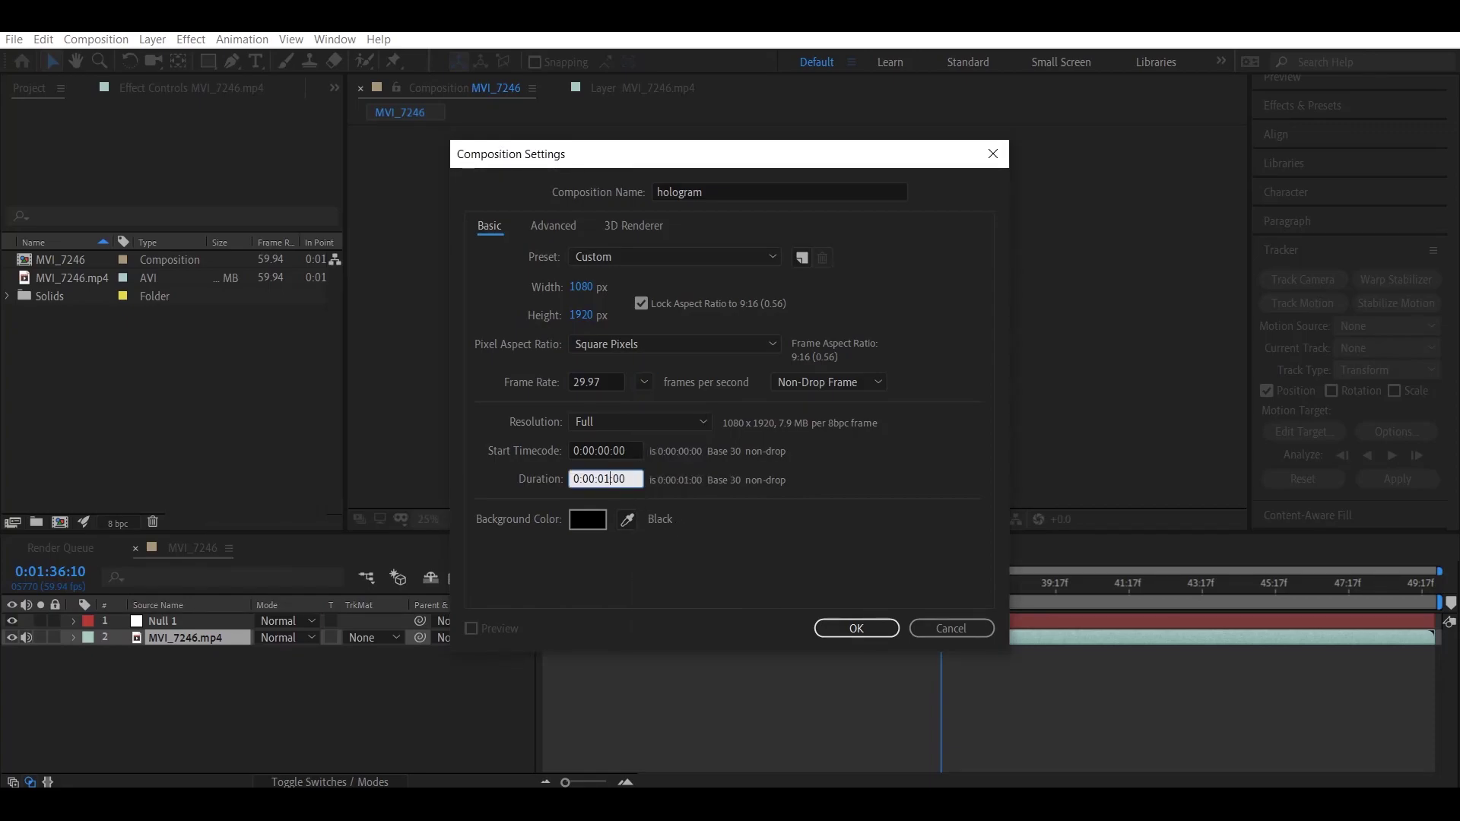
pyautogui.click(610, 479)
pyautogui.press('BackSpace')
pyautogui.press('BackSpace')
pyautogui.write('20')
pyautogui.click(862, 634)
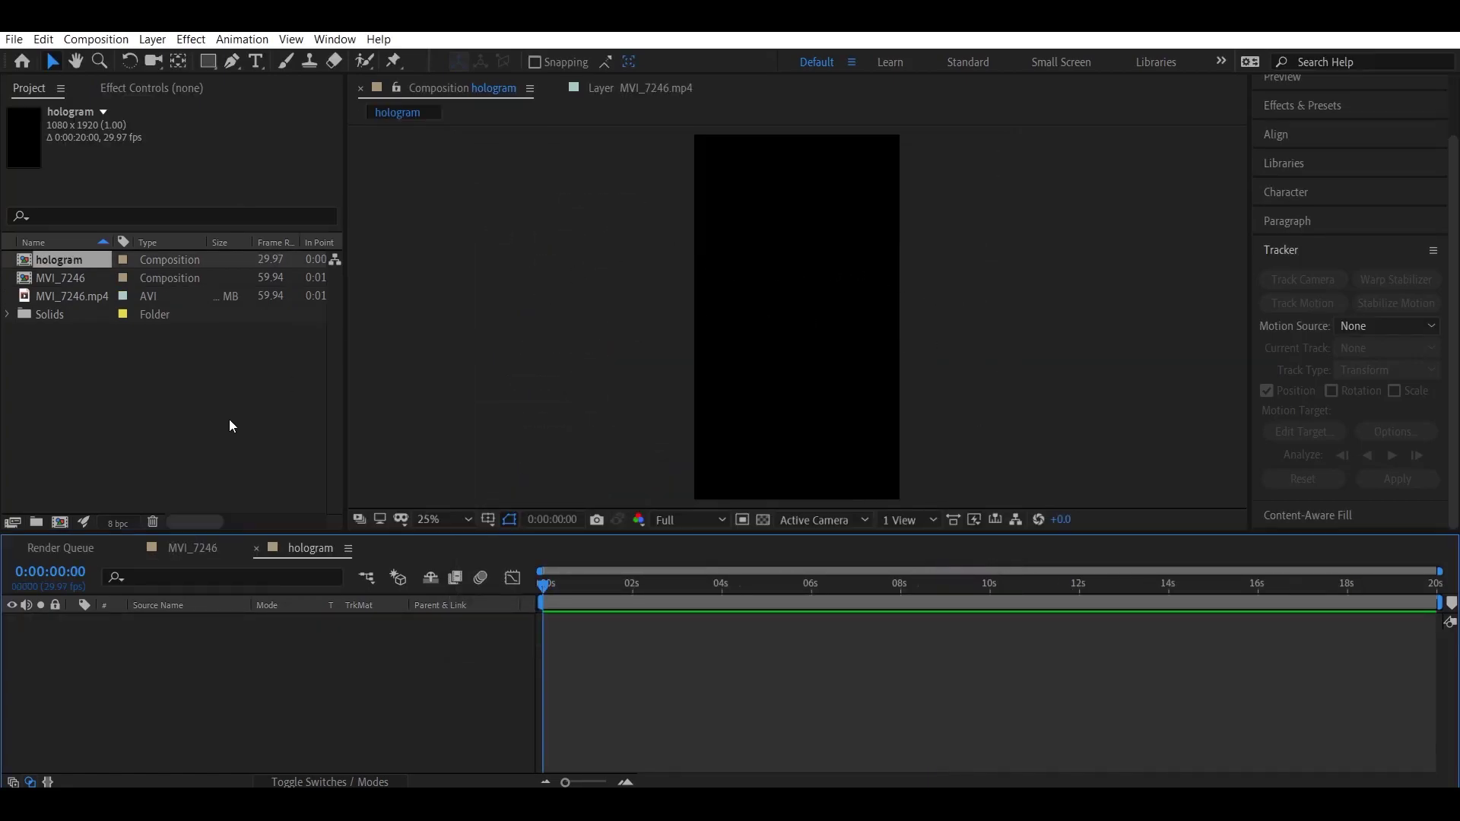
pyautogui.click(175, 806)
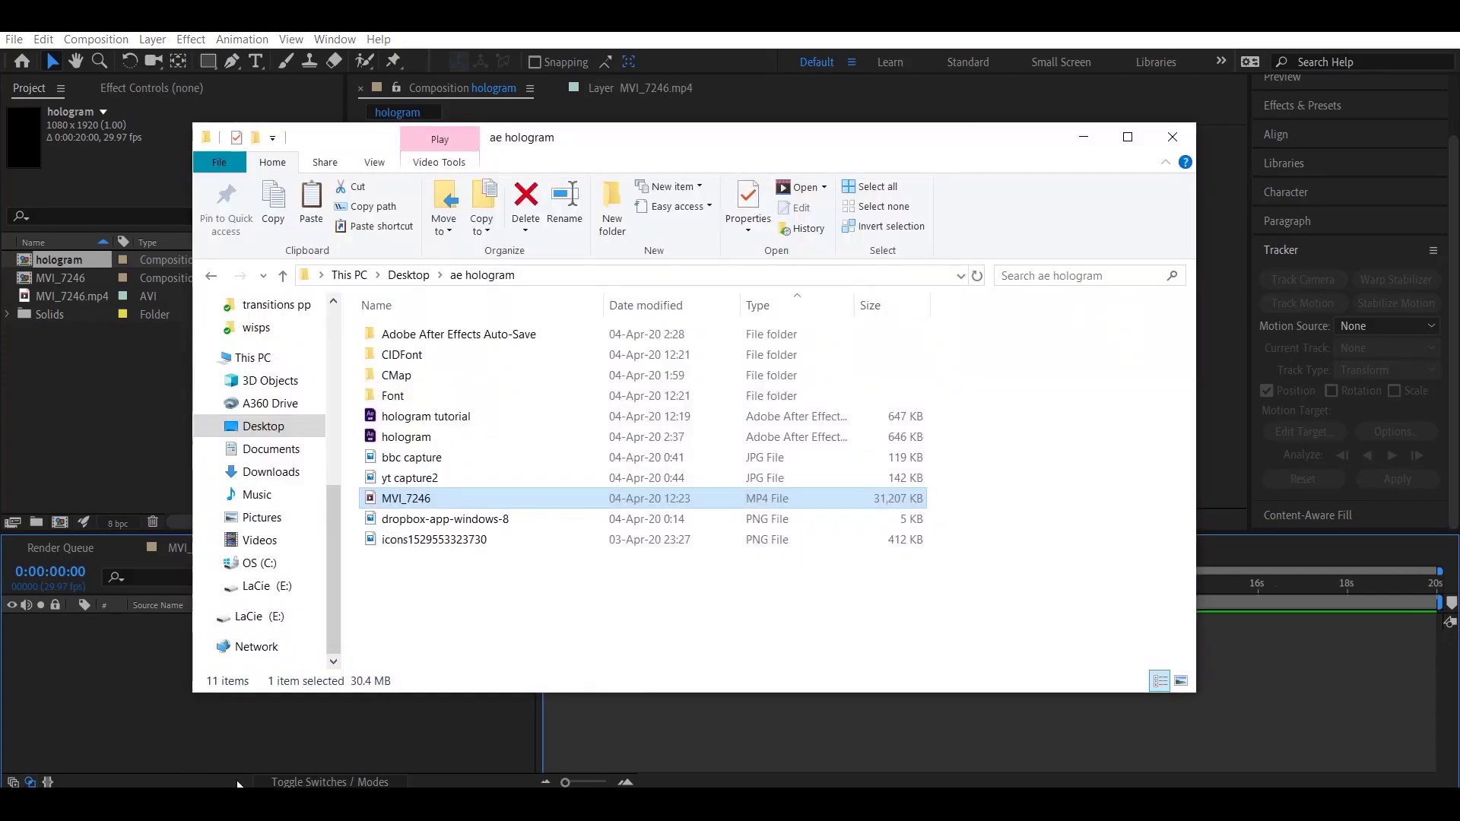
pyautogui.click(423, 457)
pyautogui.keyDown('ctrl'); pyautogui.click(423, 478); pyautogui.keyUp('ctrl')
pyautogui.keyDown('ctrl'); pyautogui.click(422, 520); pyautogui.keyUp('ctrl')
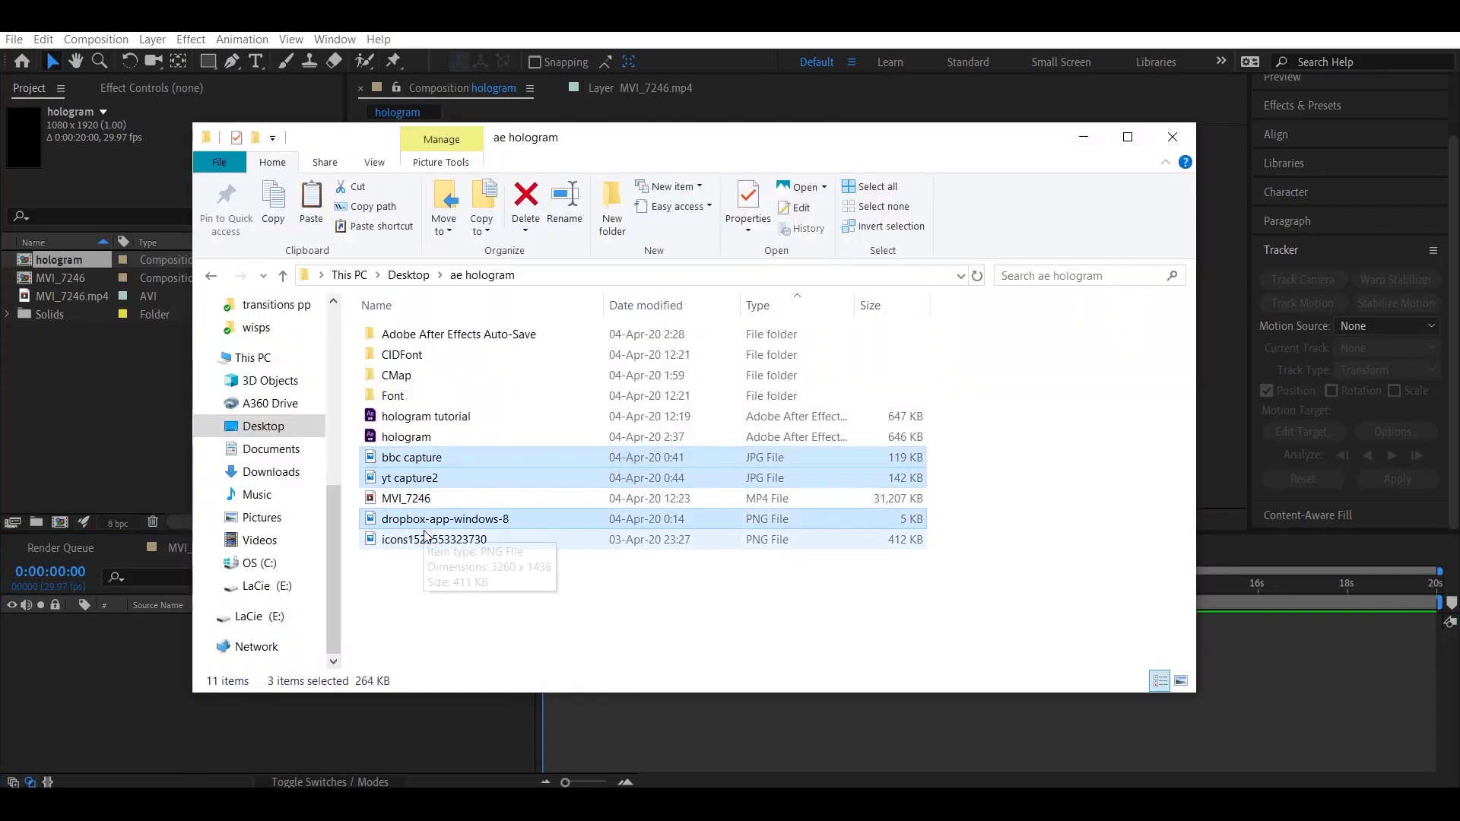
pyautogui.keyDown('ctrl'); pyautogui.click(425, 539); pyautogui.keyUp('ctrl')
pyautogui.moveTo(425, 539); pyautogui.dragTo(59, 439)
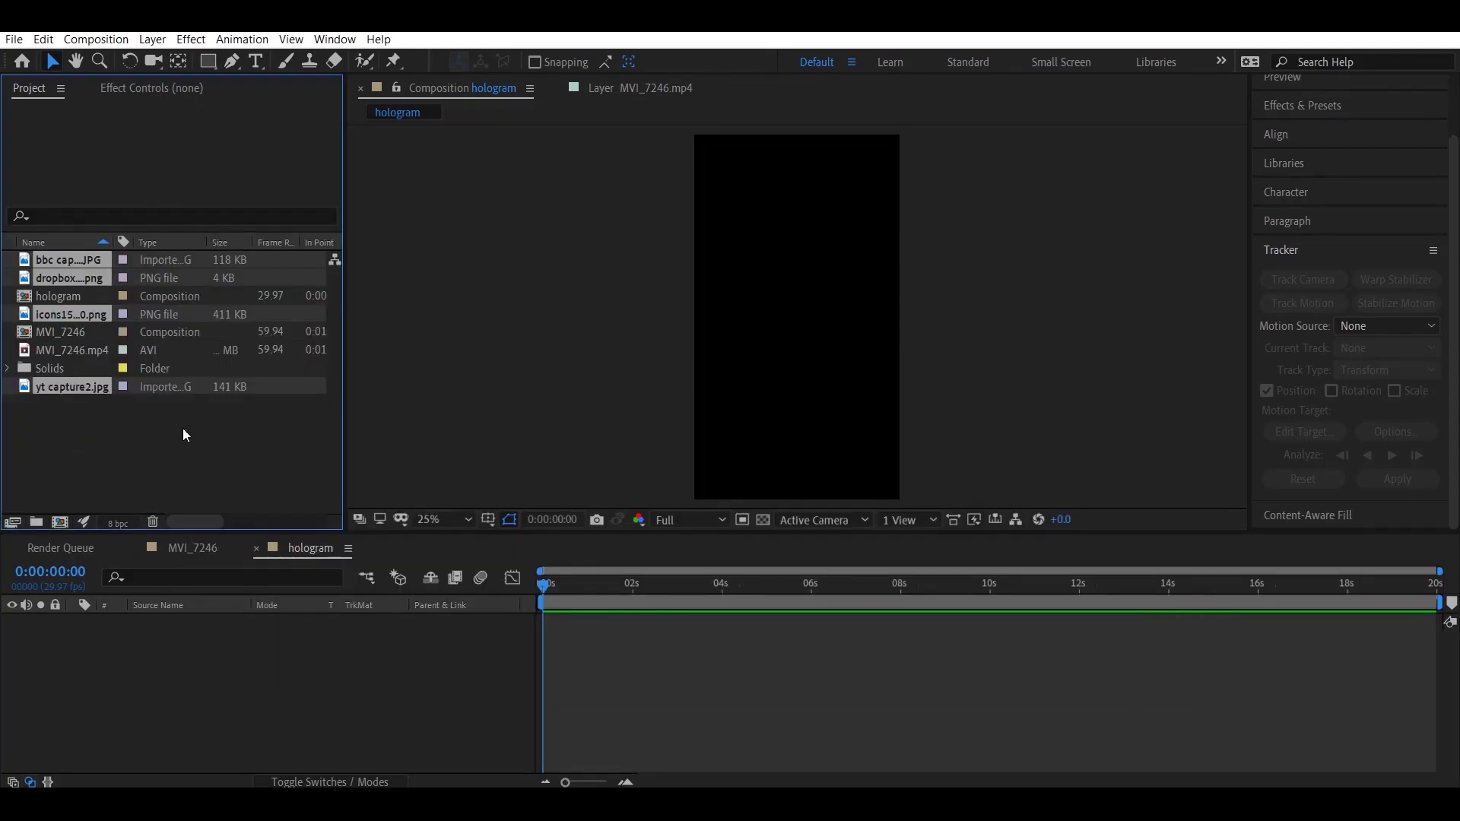
# Add the icons1529553323730.png image as a layer in the hologram composition.
pyautogui.doubleClick(73, 312)
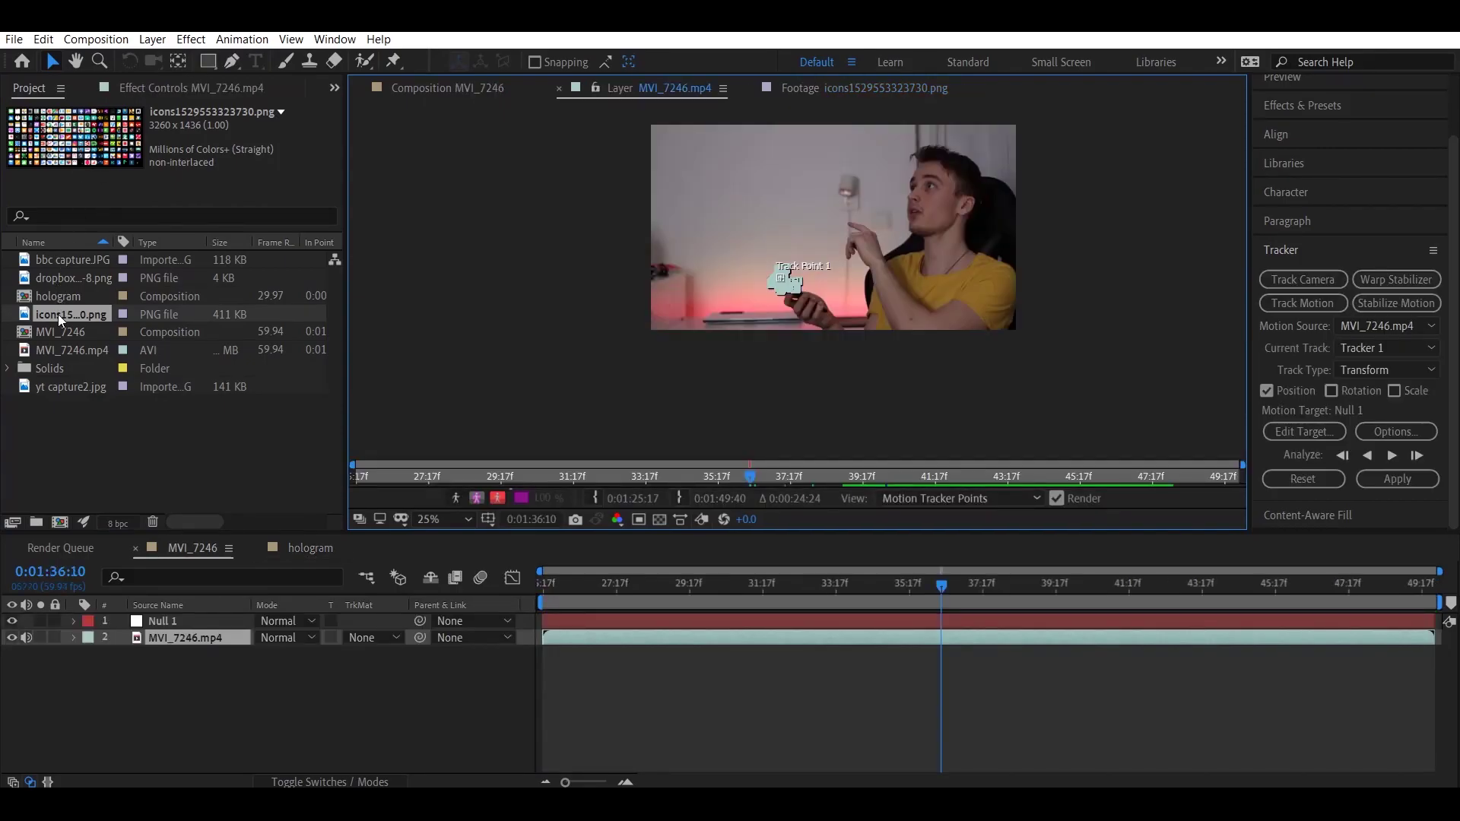
pyautogui.click(298, 547)
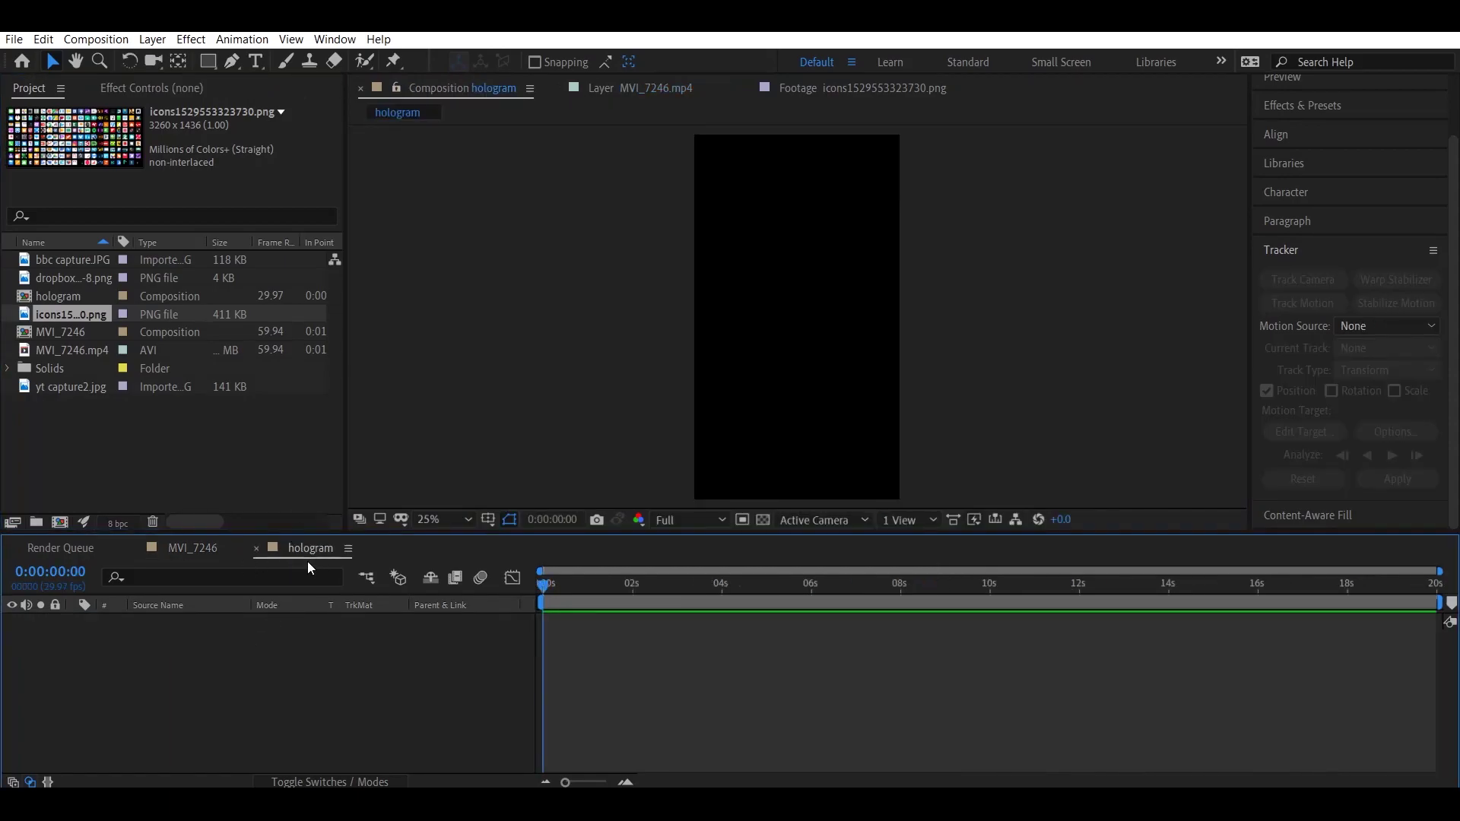
pyautogui.moveTo(64, 311); pyautogui.dragTo(153, 642)
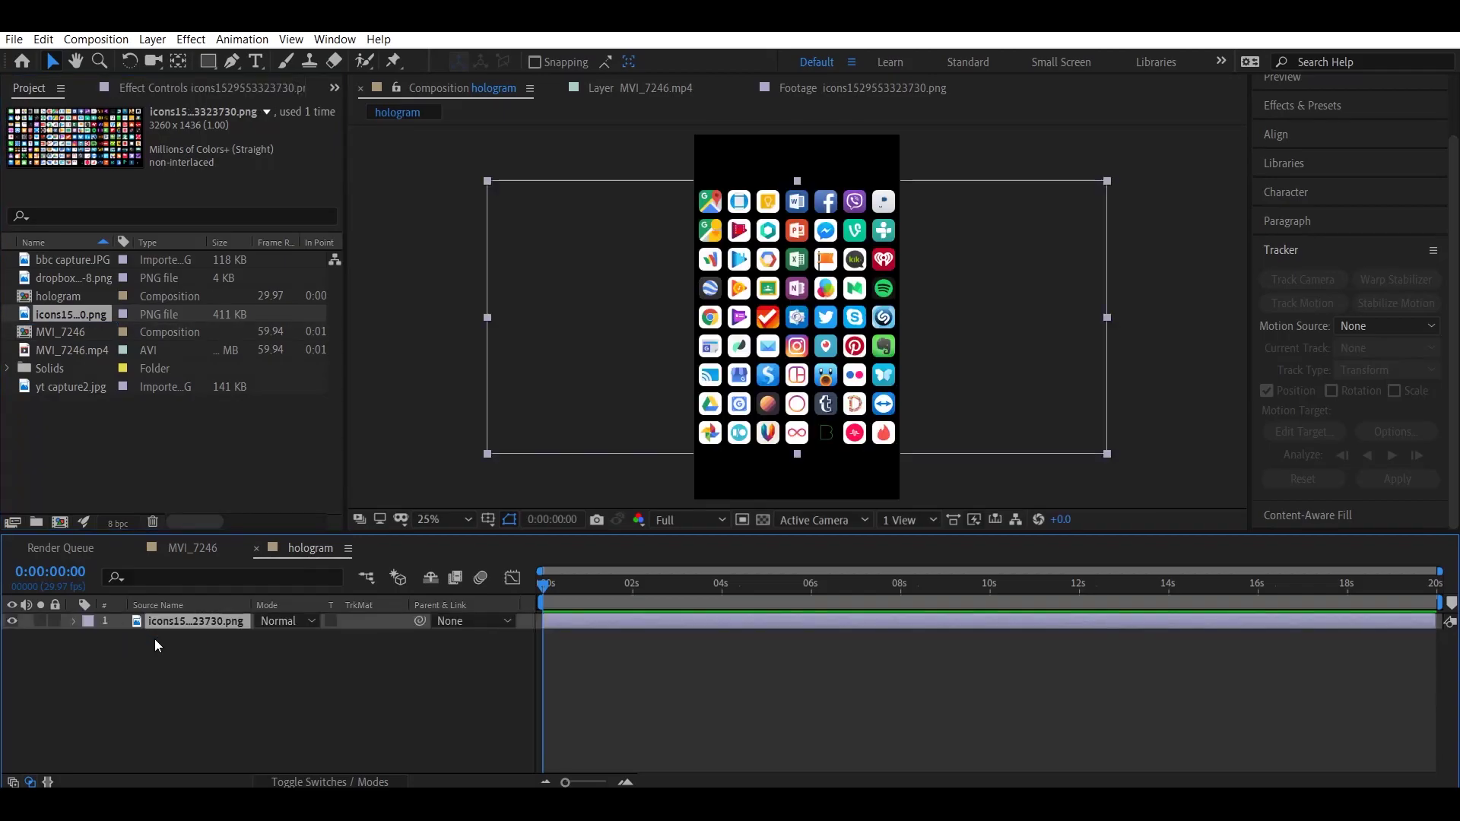
# Shift the icons layer so its first columns of apps fill the portrait frame, and scale it to 140%.
pyautogui.moveTo(853, 341); pyautogui.dragTo(907, 351)
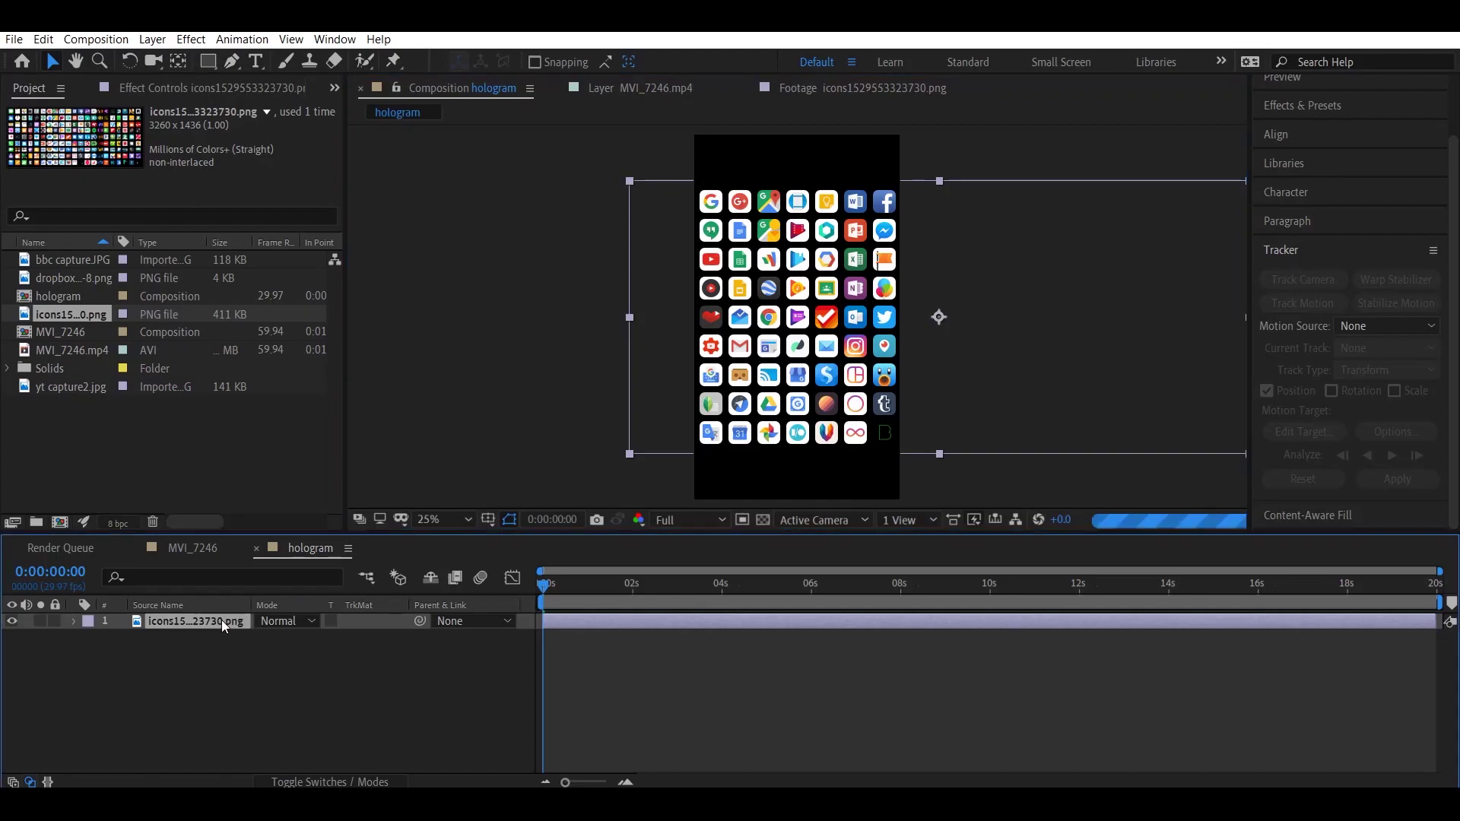
pyautogui.press('s')
pyautogui.moveTo(278, 637); pyautogui.dragTo(300, 638)
pyautogui.click(284, 637)
pyautogui.write('135.0,135.0')
pyautogui.press('Return')
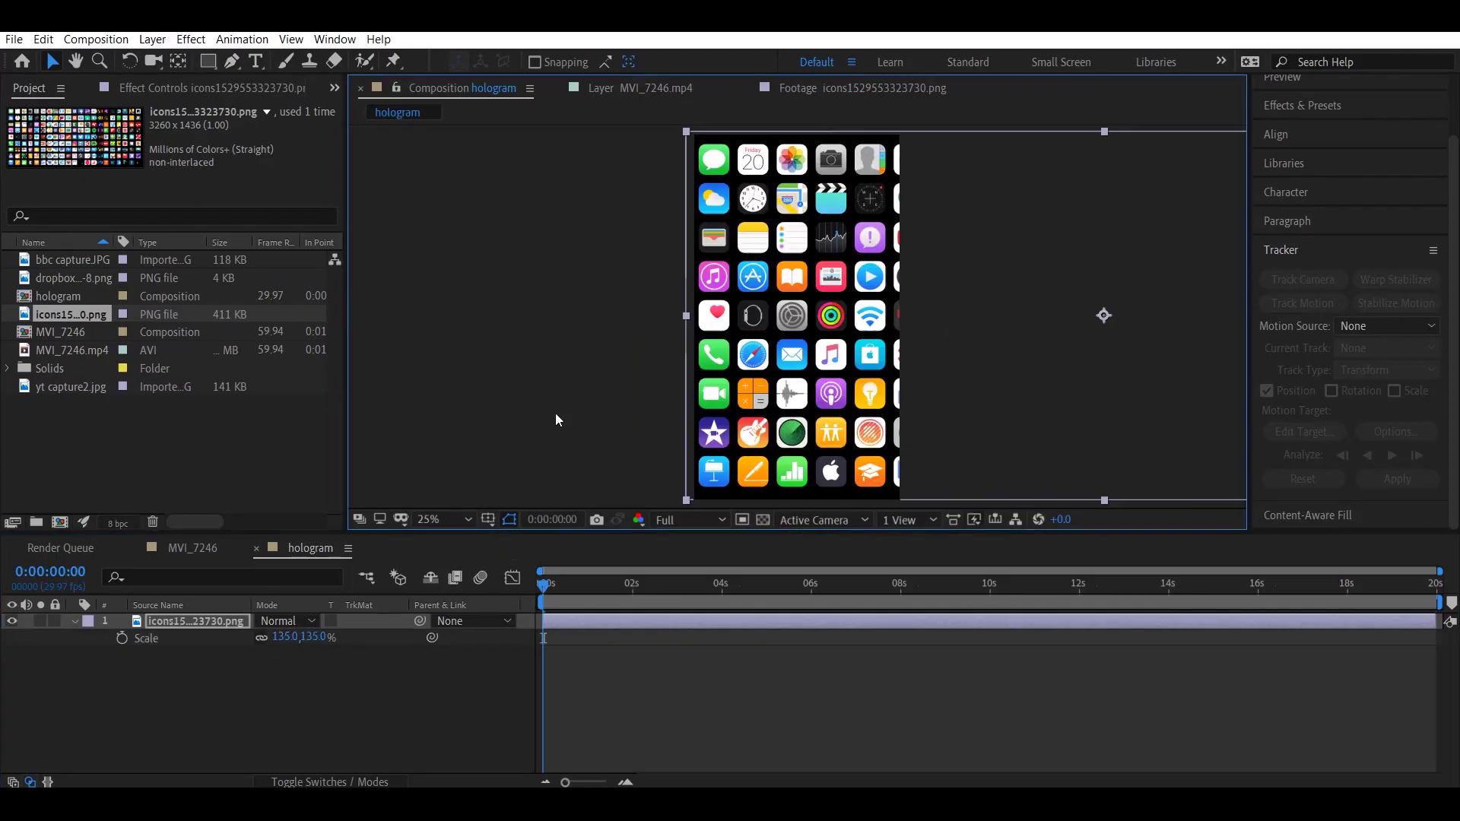
pyautogui.moveTo(293, 631); pyautogui.dragTo(299, 634)
pyautogui.click(489, 716)
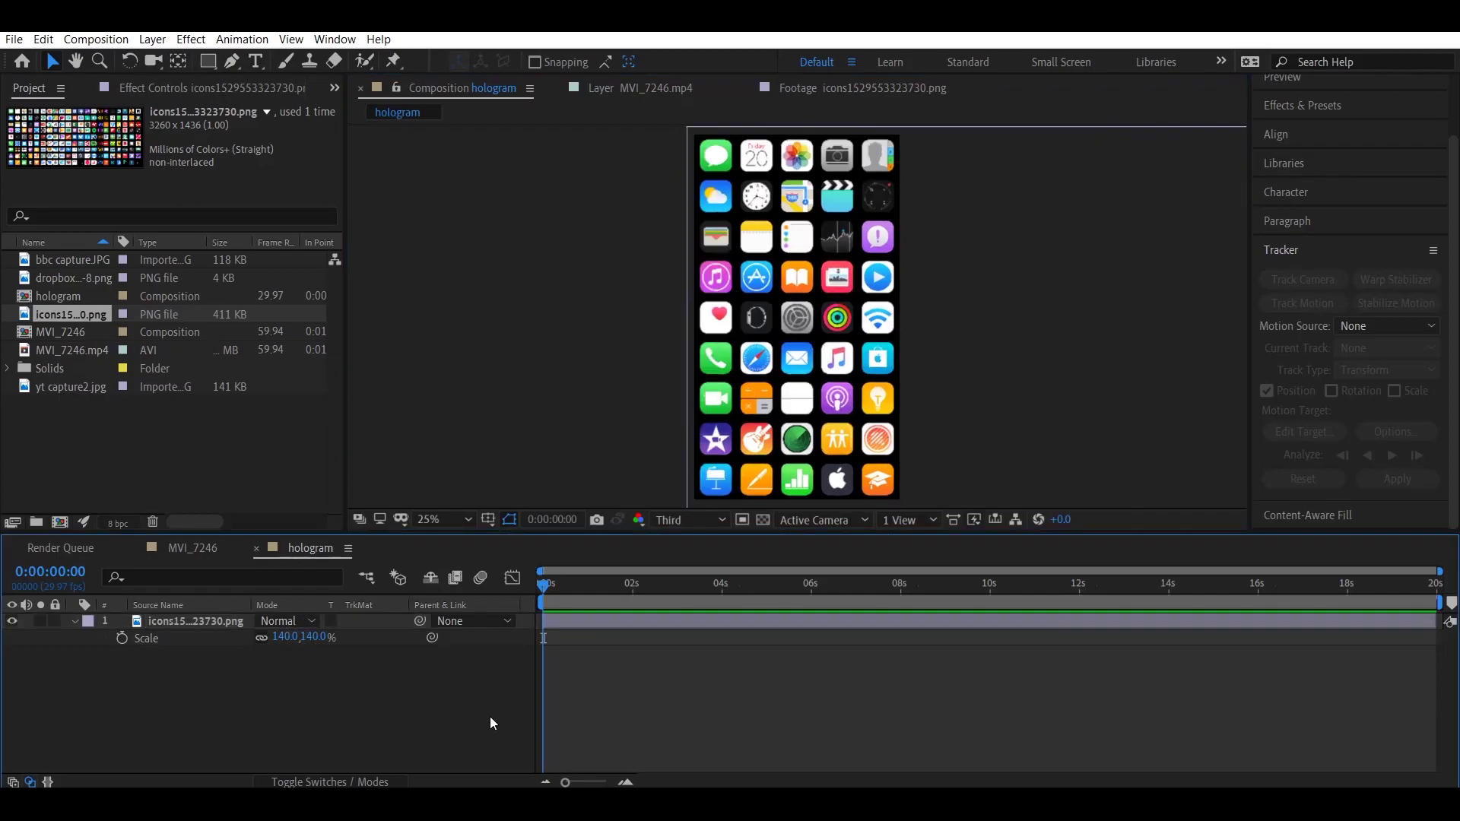
# Place the hologram composition above Null 1 in the MVI_7246 composition and scale it to 53%.
pyautogui.click(193, 549)
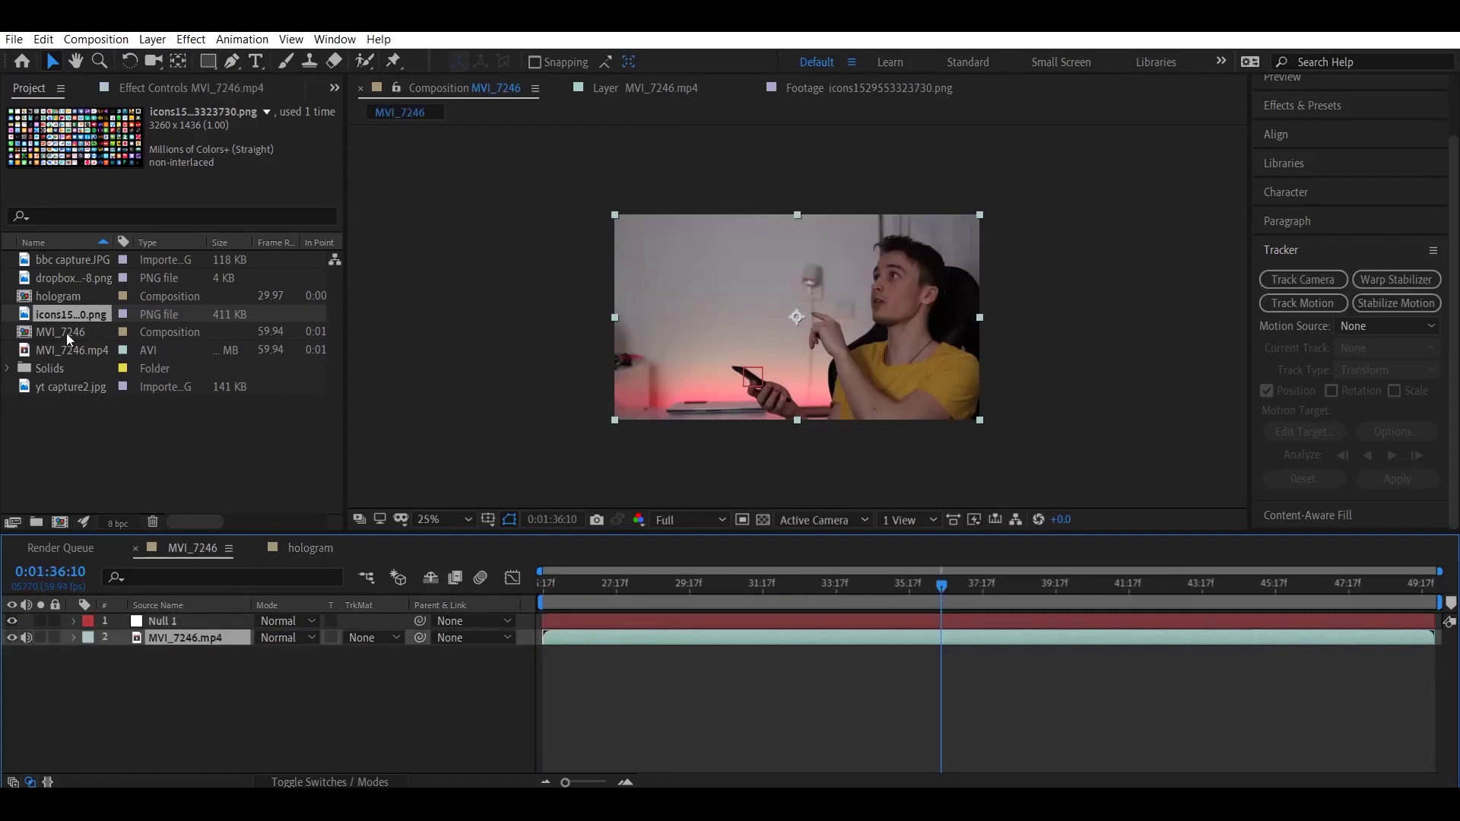
pyautogui.click(52, 295)
pyautogui.moveTo(53, 295); pyautogui.dragTo(175, 615)
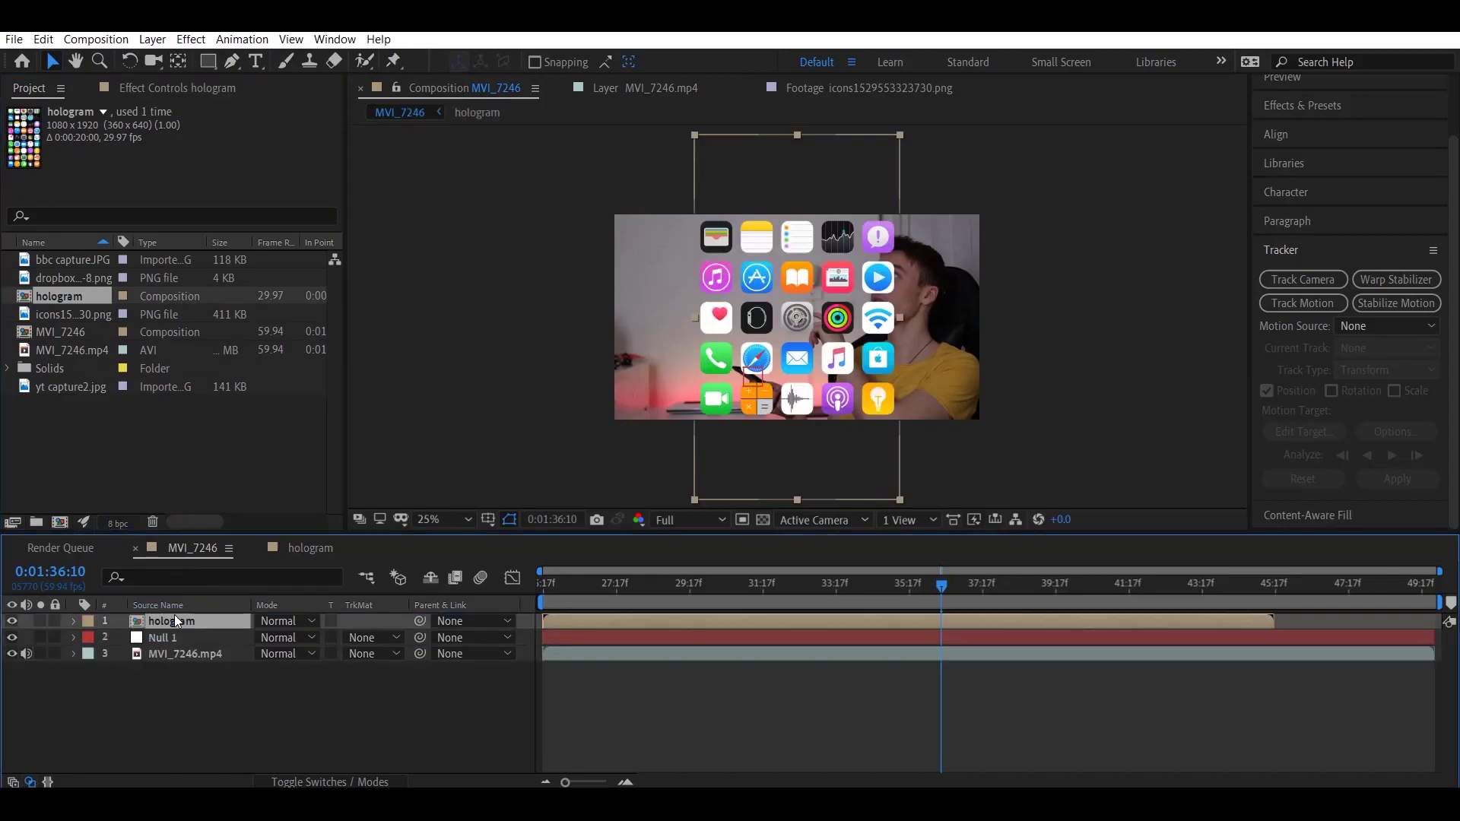
pyautogui.press('s')
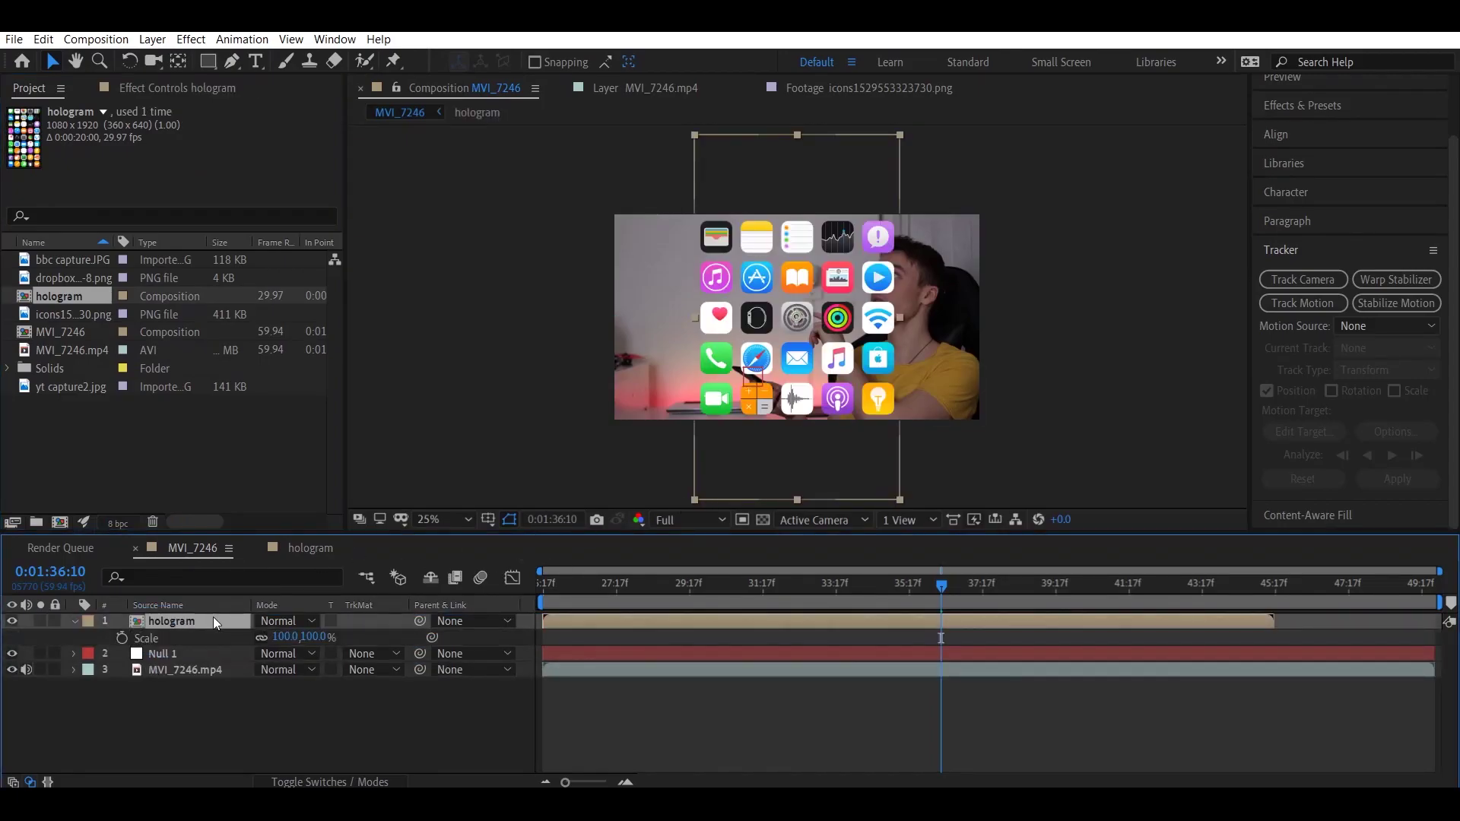
pyautogui.moveTo(284, 637); pyautogui.dragTo(240, 646)
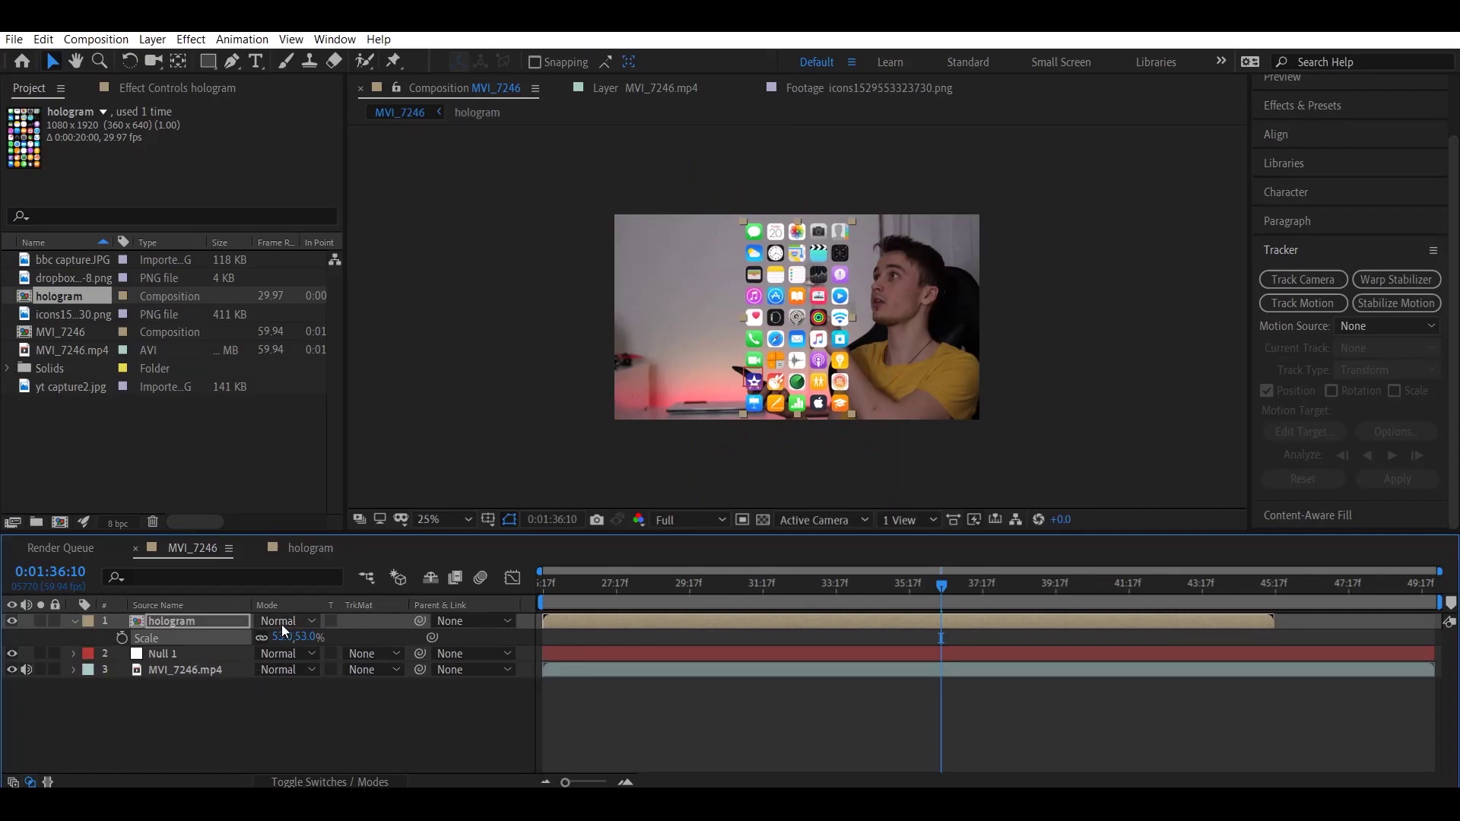
# Make the hologram layer 3D and set its Y orientation to 245°.
pyautogui.click(330, 782)
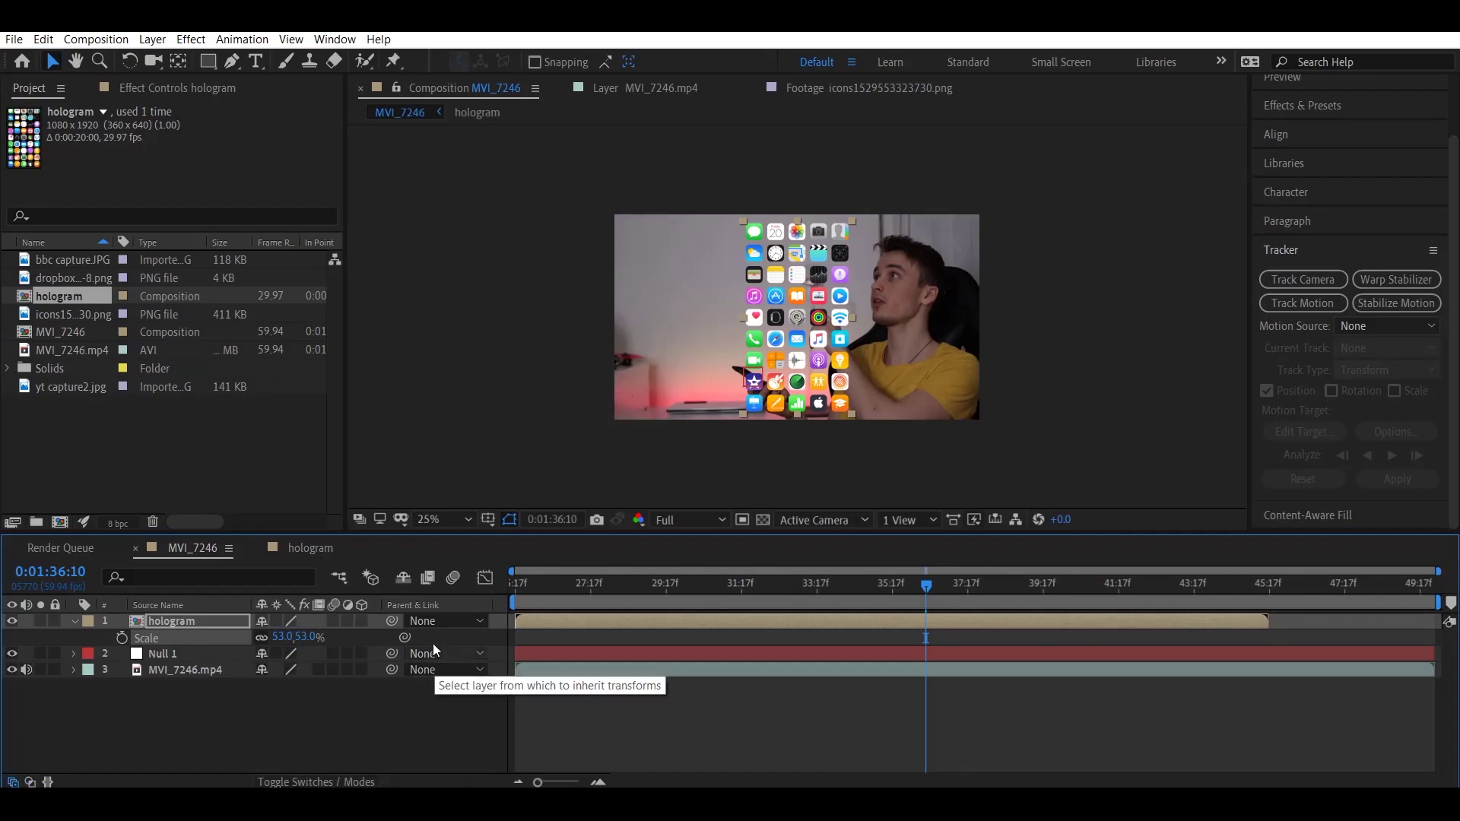
pyautogui.click(363, 621)
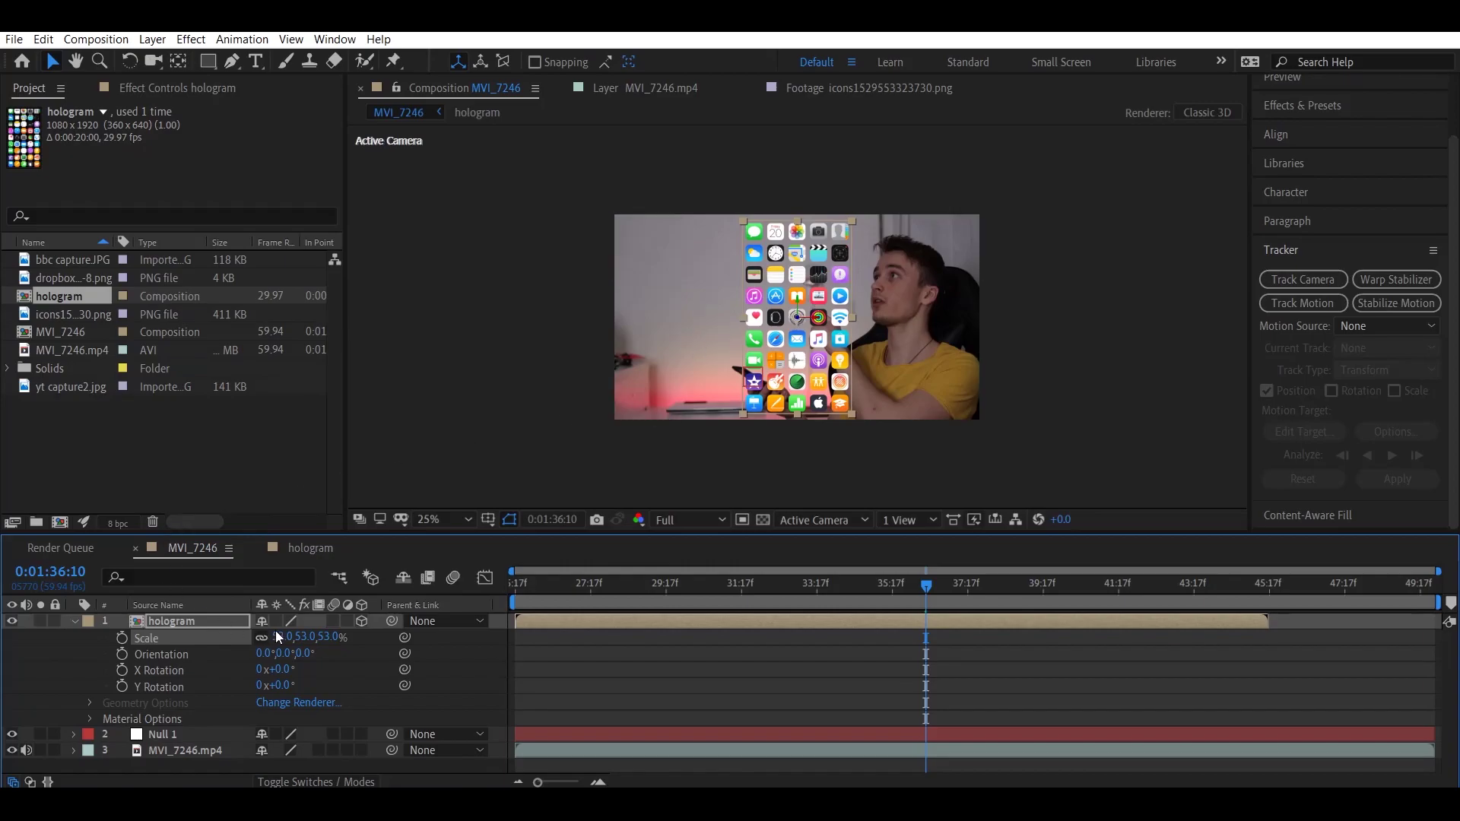
pyautogui.press('r')
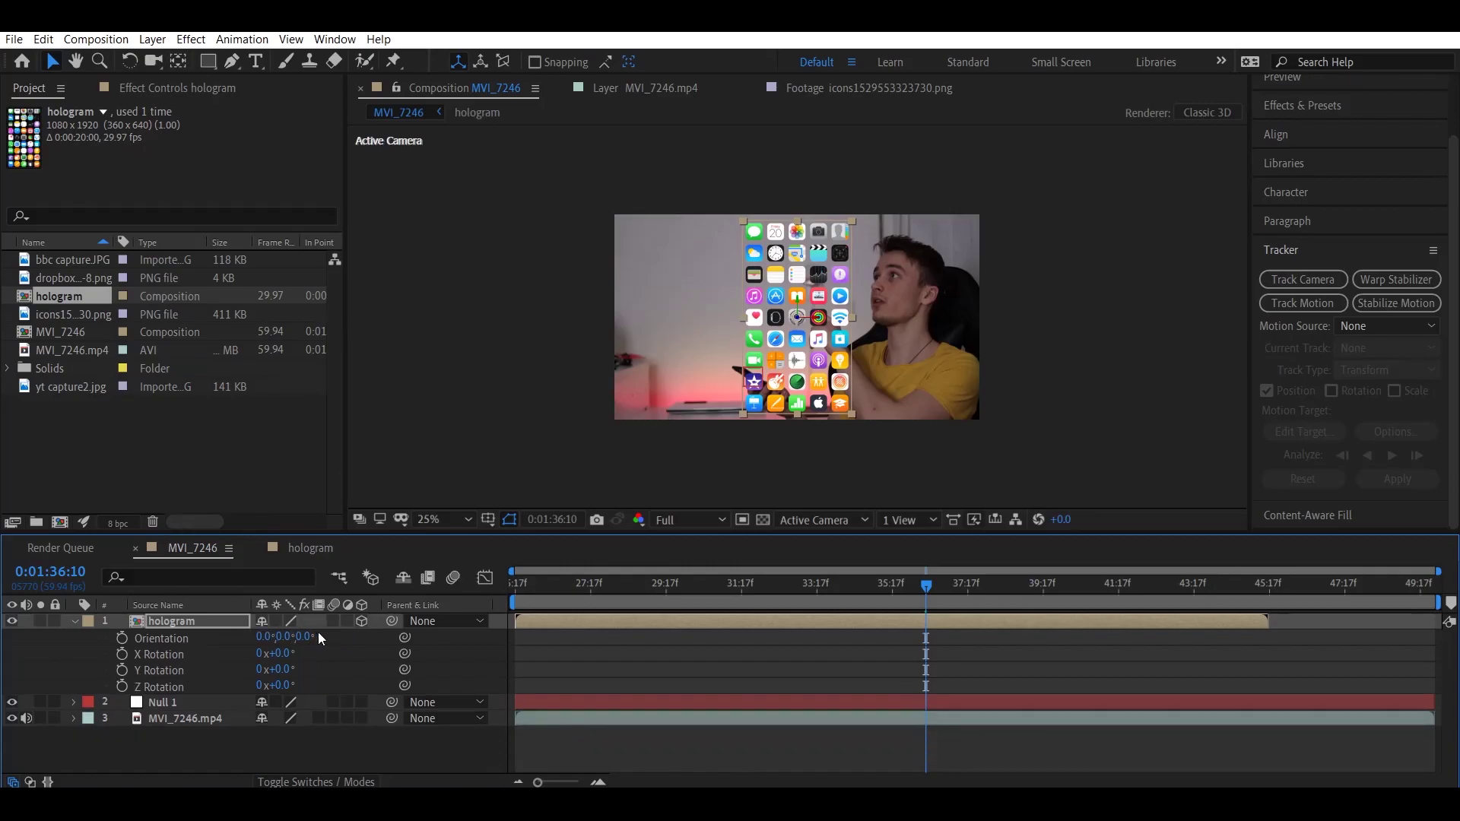
pyautogui.press('p')
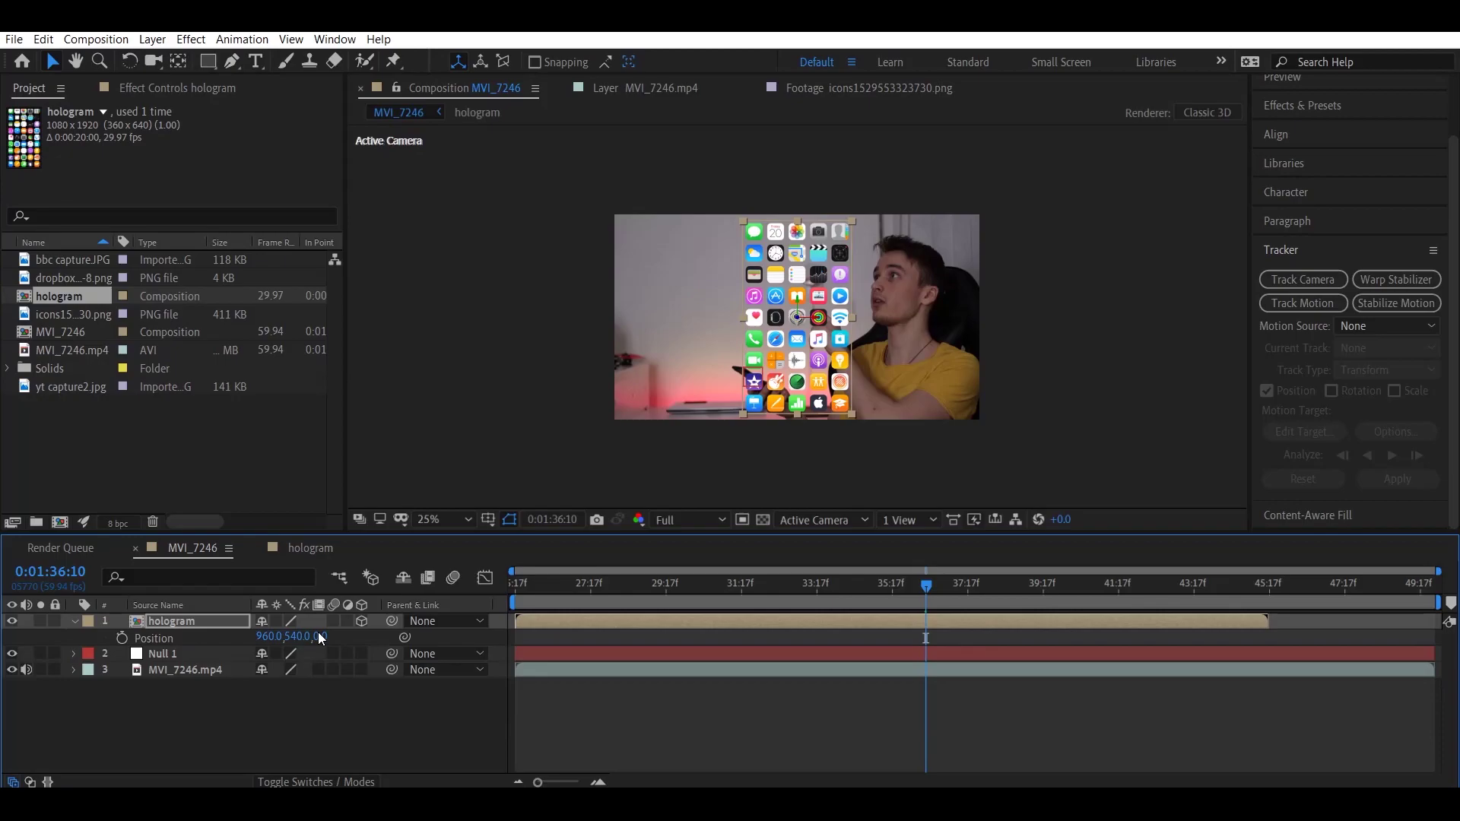
pyautogui.press('s')
pyautogui.press('r')
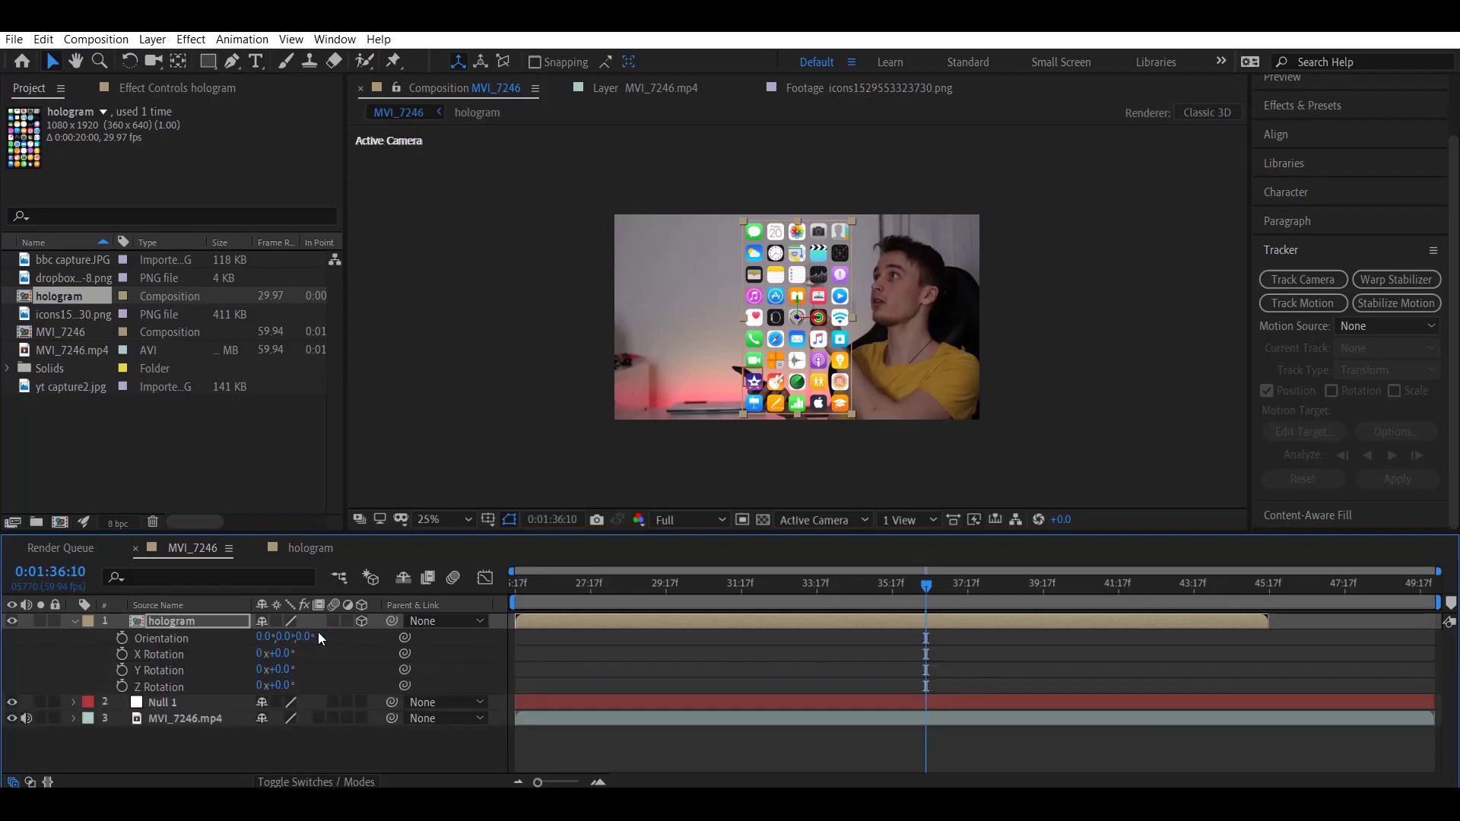
pyautogui.moveTo(280, 641)
pyautogui.mouseDown()
pyautogui.moveTo(197, 640)
pyautogui.moveTo(279, 637)
pyautogui.mouseUp()
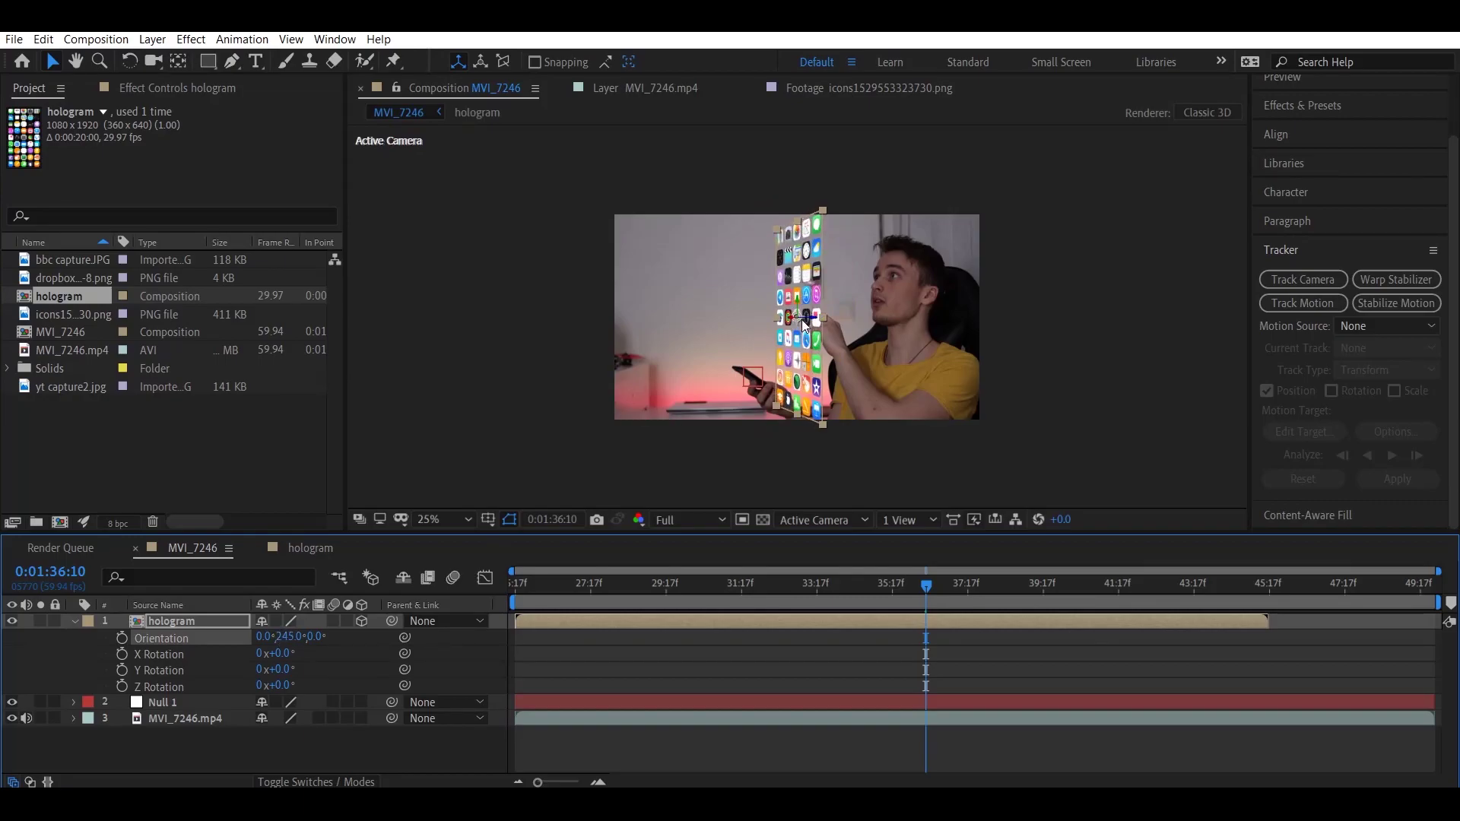
# Move the hologram layer beside the phone's upper end, to about position 461.3, 400.0, 283.8.
pyautogui.moveTo(791, 324); pyautogui.dragTo(709, 321)
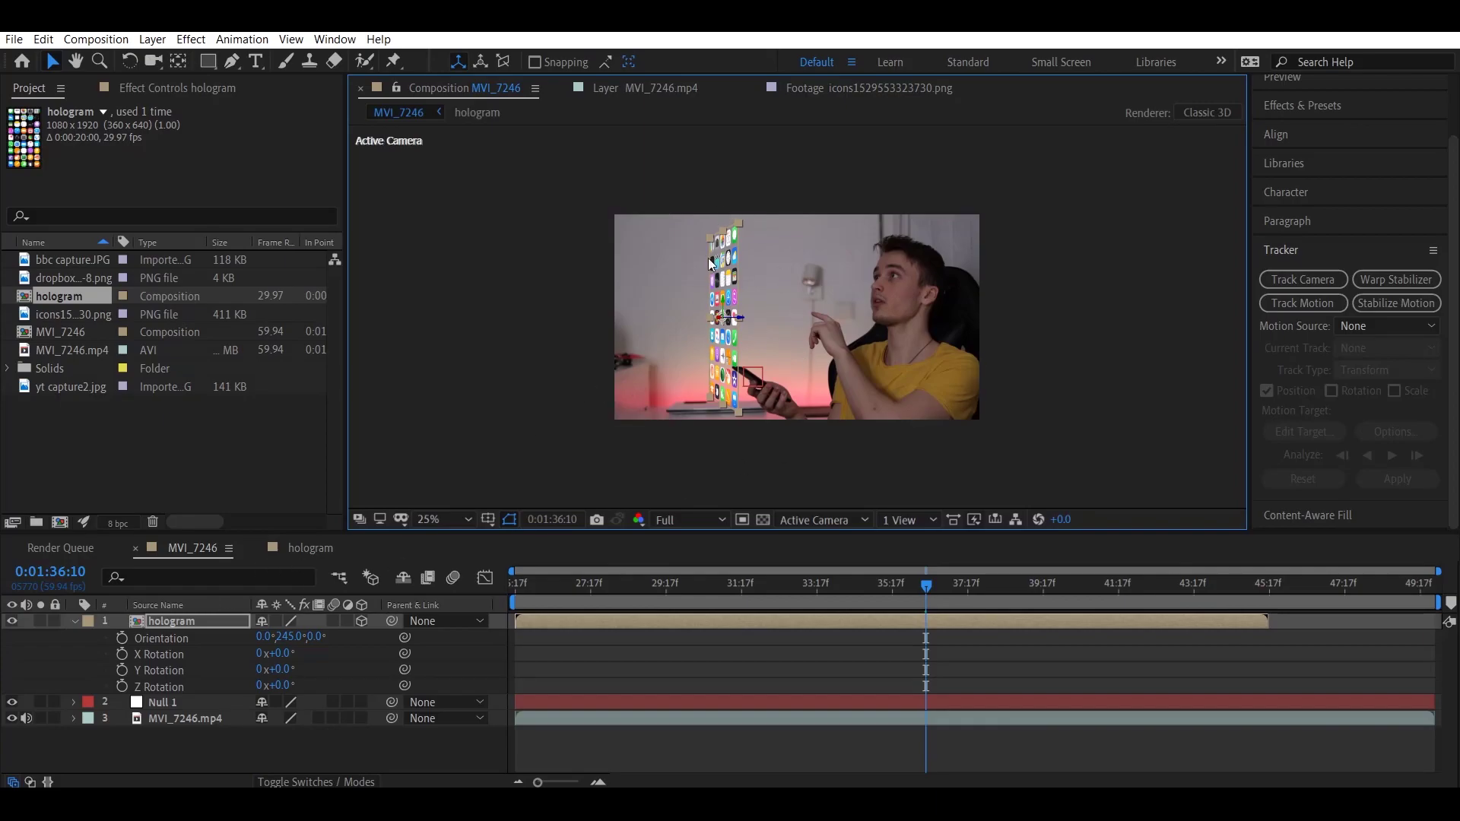
pyautogui.click(171, 623)
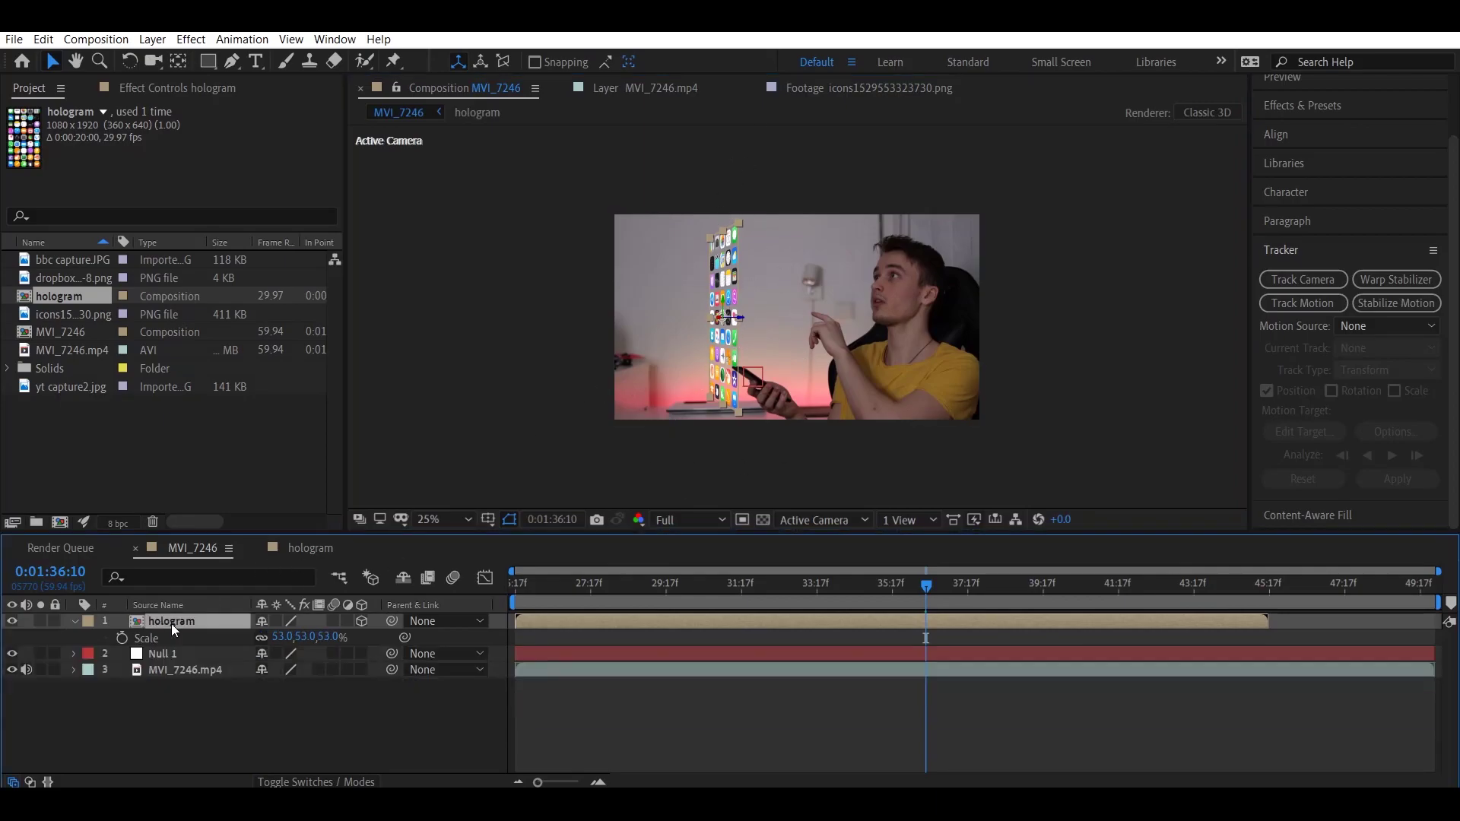
pyautogui.press('p')
pyautogui.moveTo(728, 318); pyautogui.dragTo(728, 291)
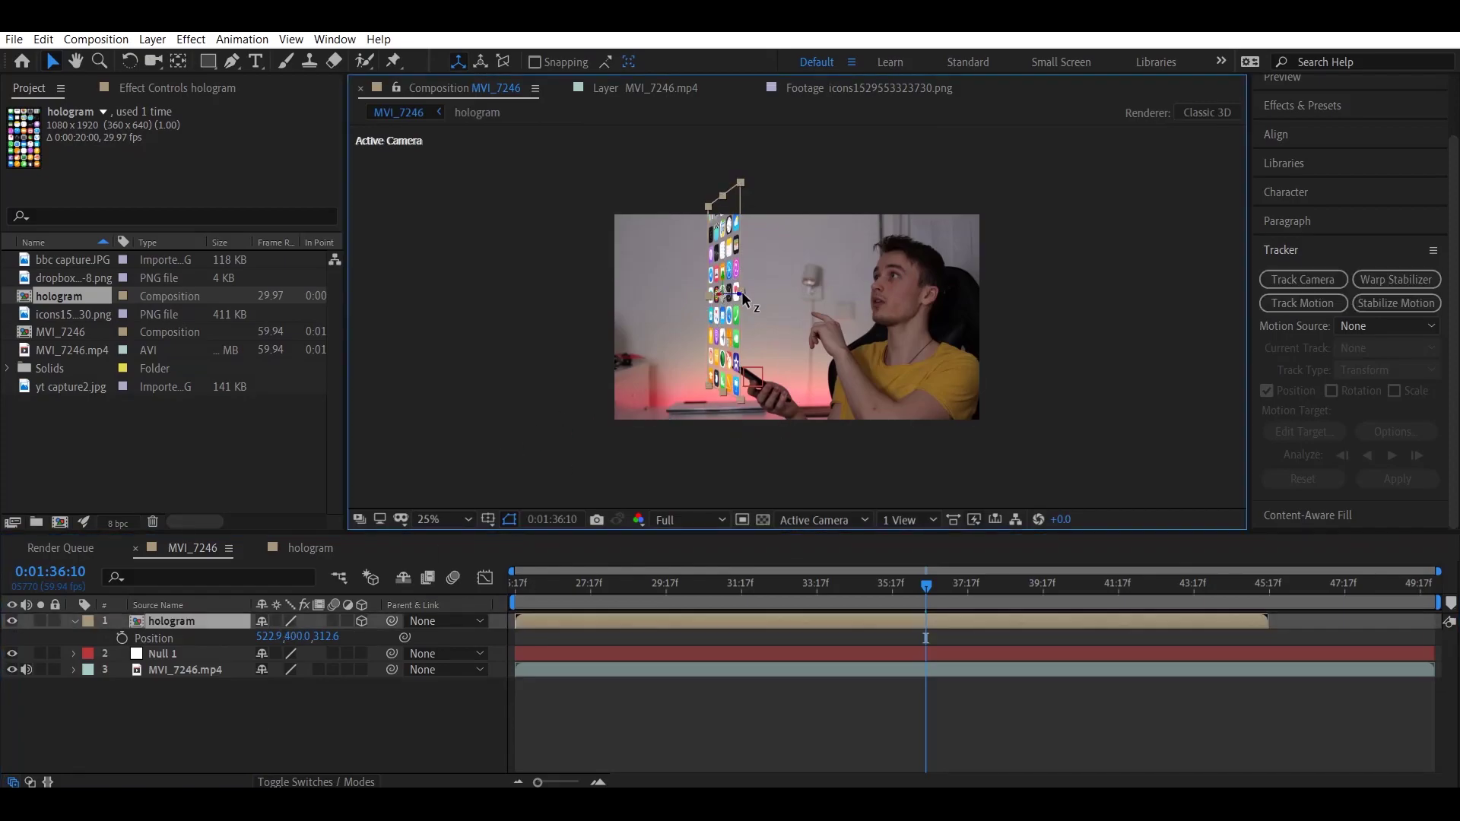
pyautogui.moveTo(741, 290); pyautogui.dragTo(722, 295)
pyautogui.click(390, 742)
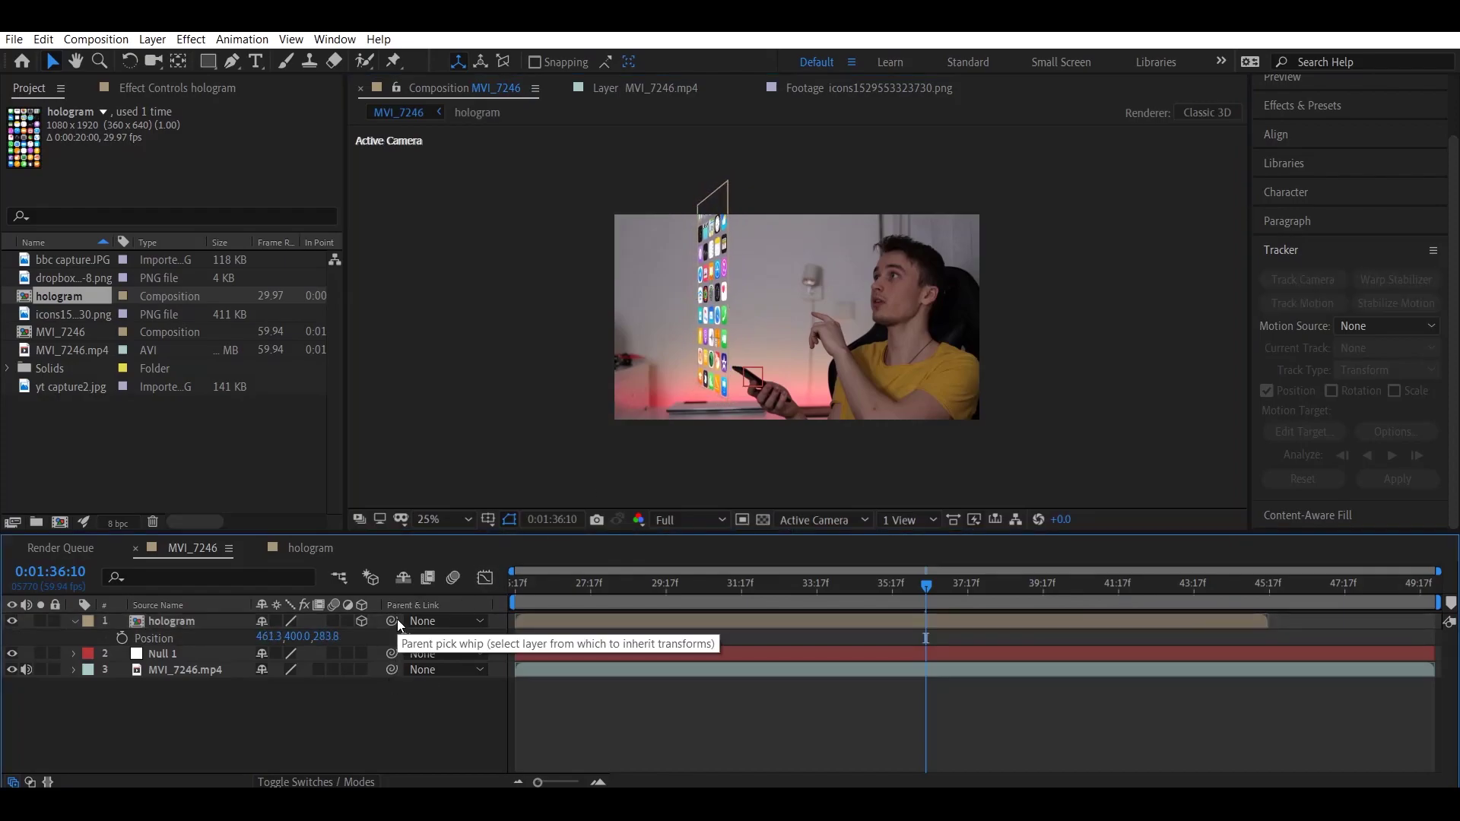
# Parent the hologram layer to Null 1 and play back the composition from 0:01:30:16.
pyautogui.moveTo(397, 621); pyautogui.dragTo(194, 650)
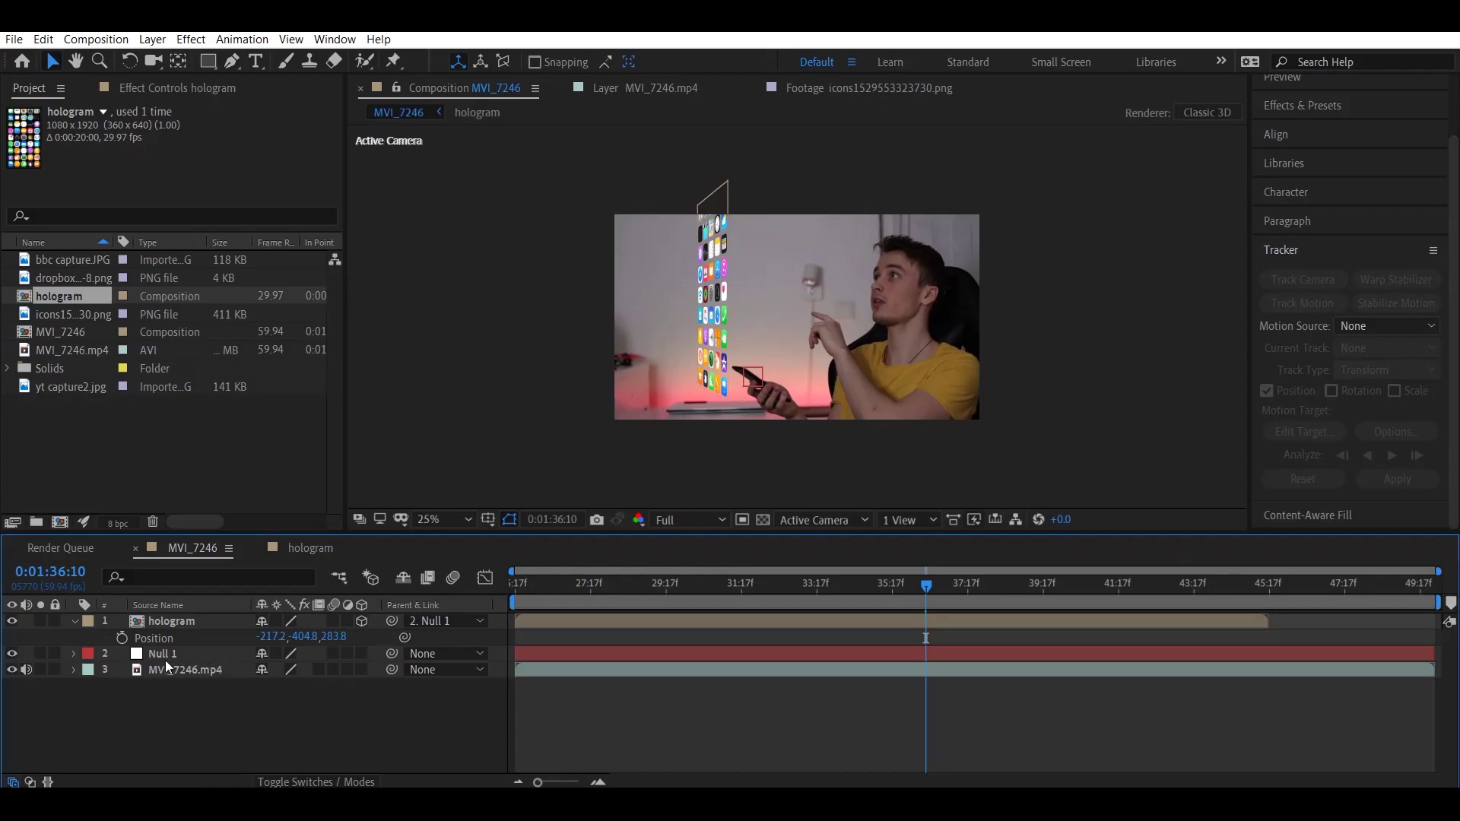
pyautogui.moveTo(733, 583); pyautogui.dragTo(703, 583)
pyautogui.press('space')
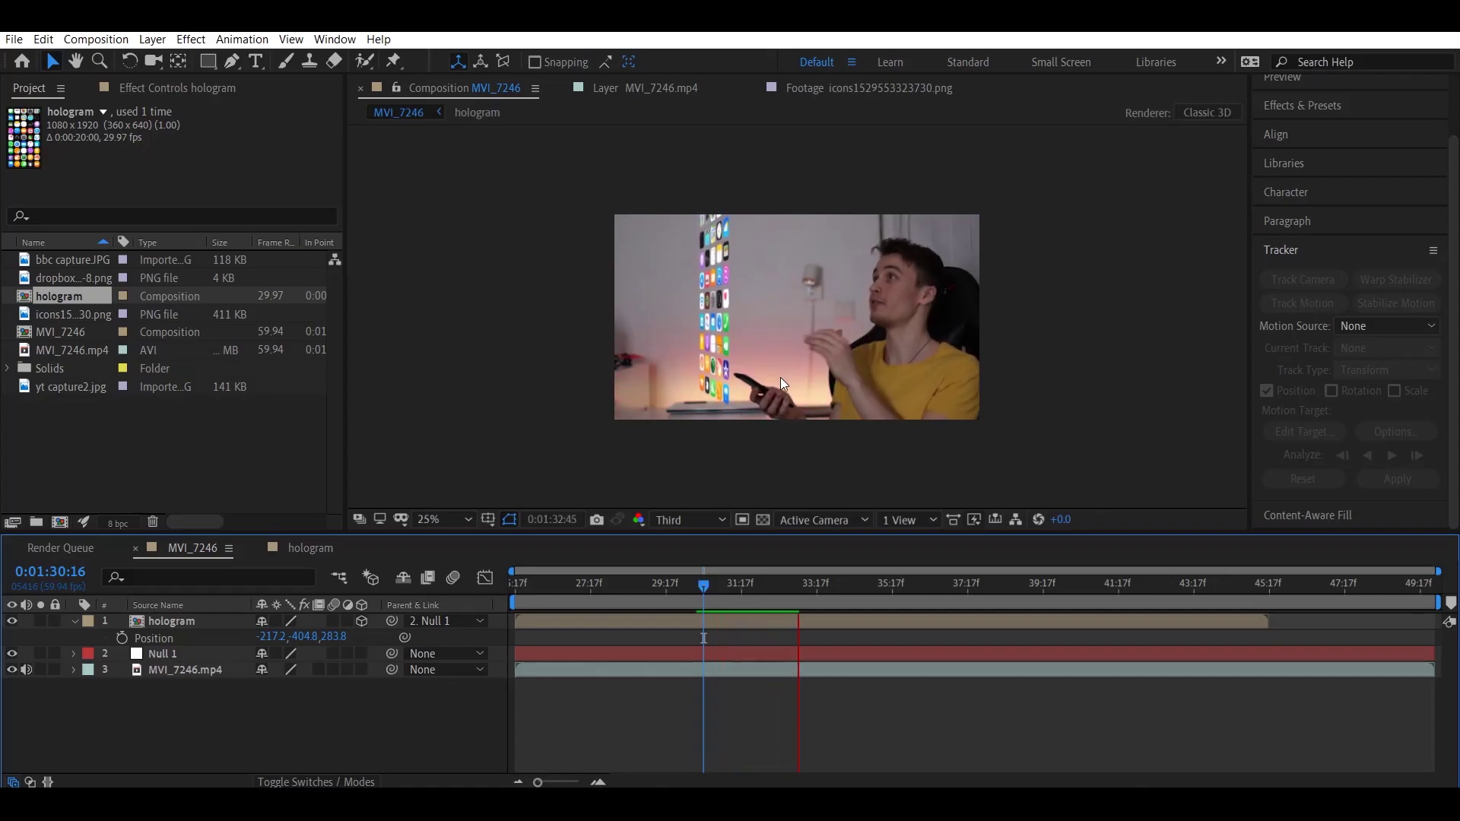
# Play MVI_7246 to find the first swipe's start at 0:01:36:21 and begin position keyframing of the icons layer in hologram at 0:00:11:02.
pyautogui.press('space')
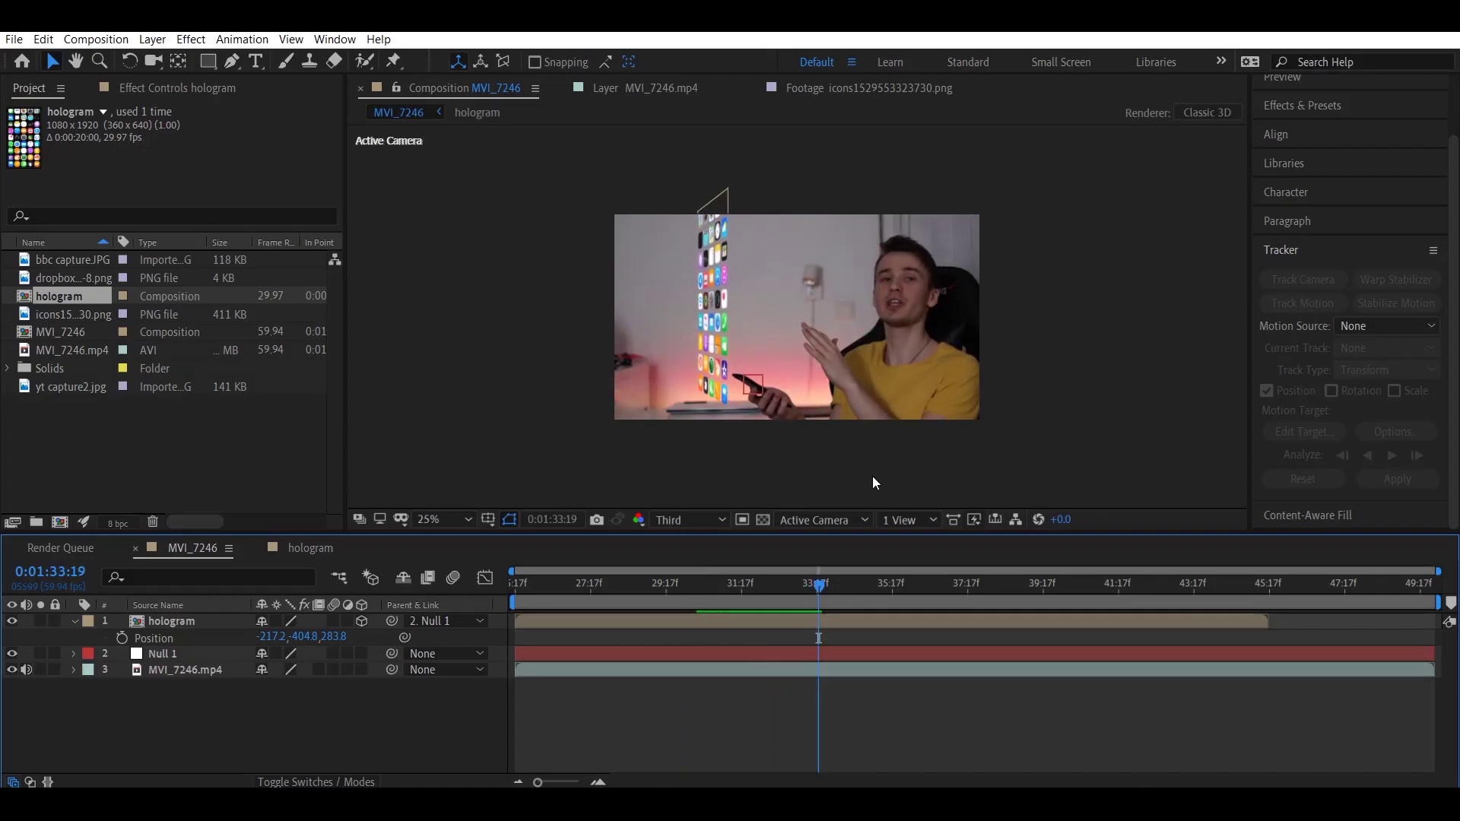
pyautogui.press('space')
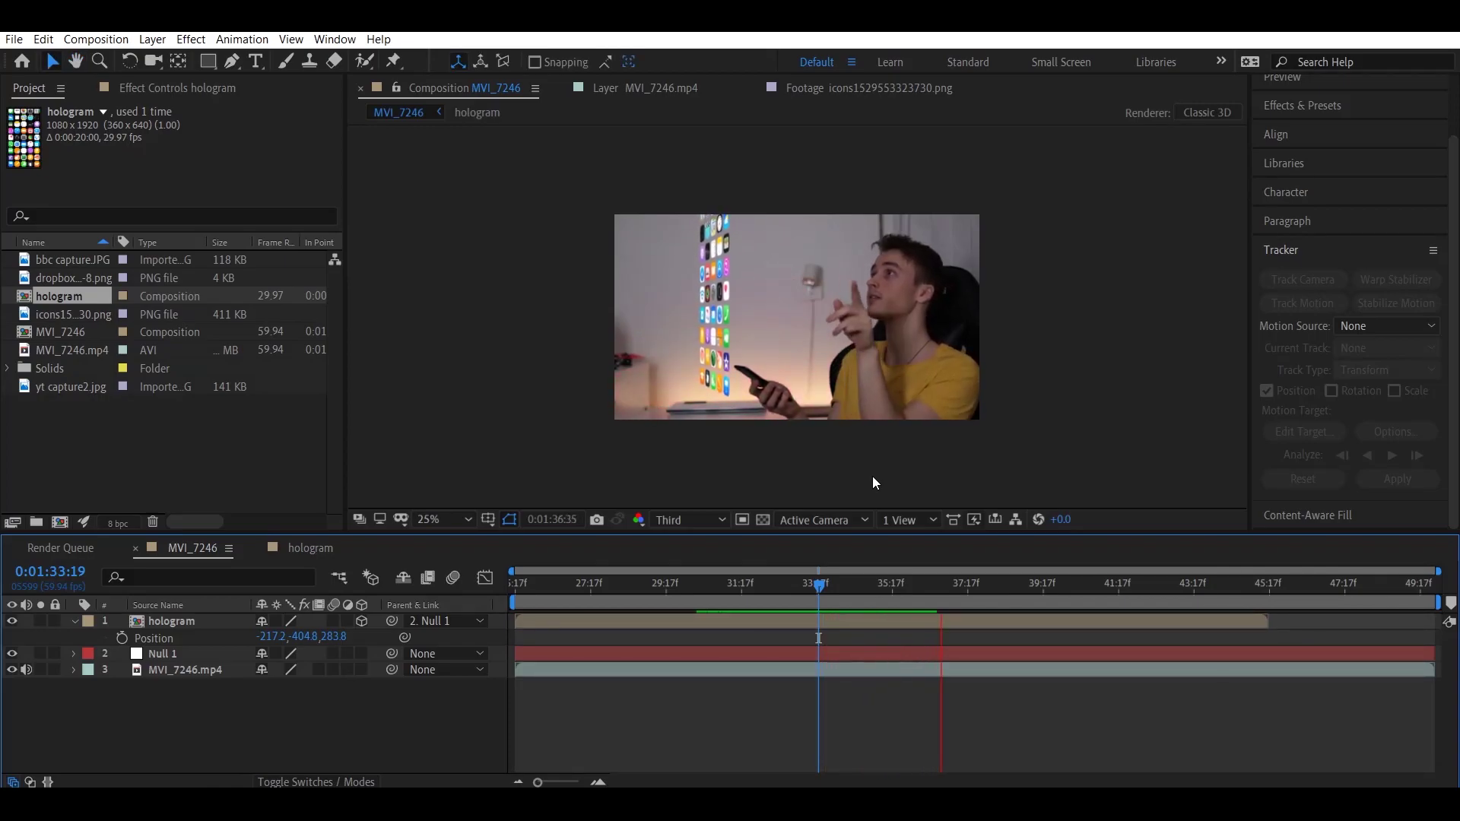
pyautogui.press('space')
pyautogui.moveTo(938, 586); pyautogui.dragTo(933, 591)
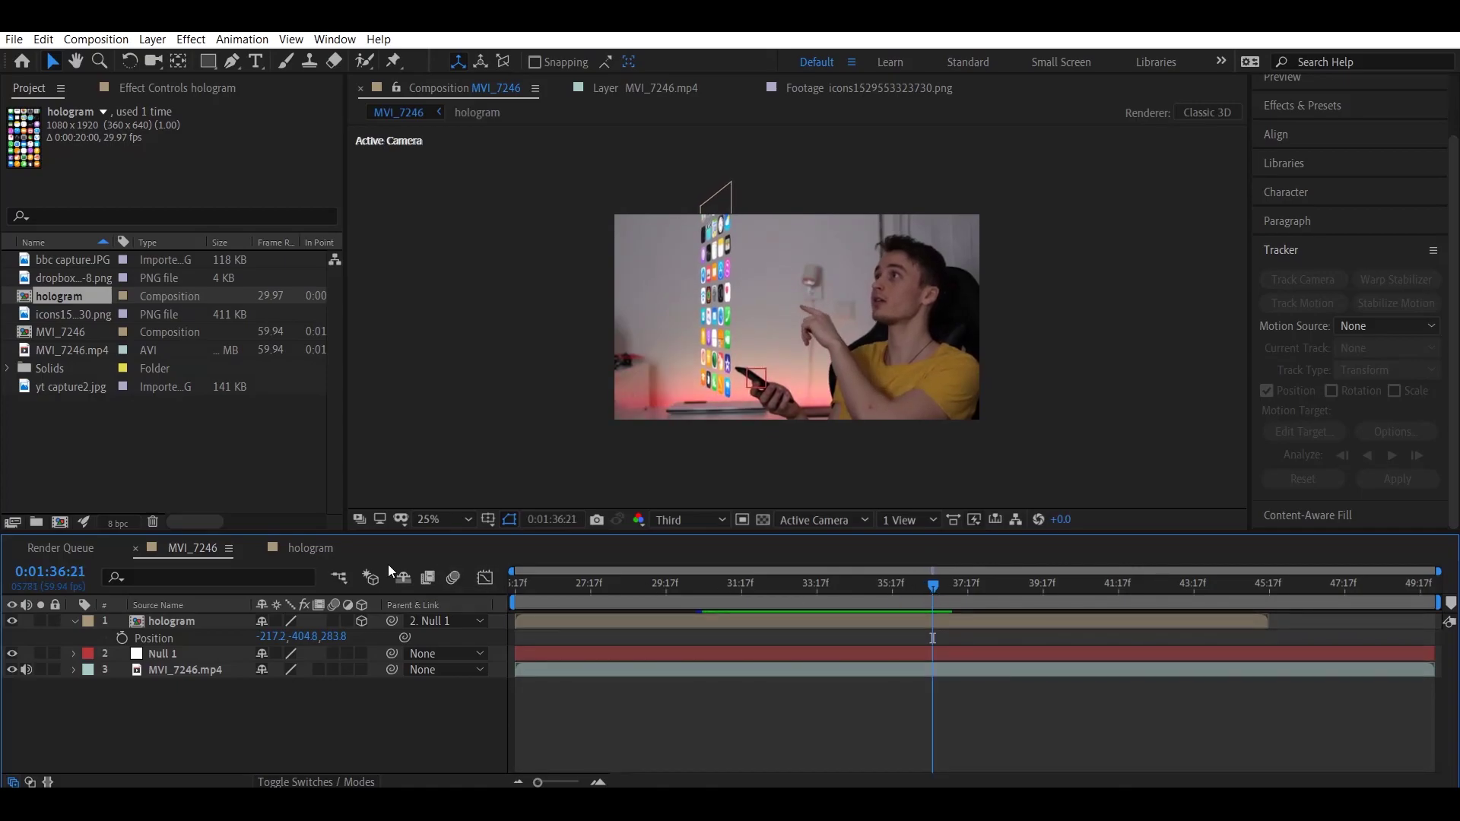
pyautogui.click(307, 548)
pyautogui.click(186, 621)
pyautogui.press('p')
pyautogui.click(123, 638)
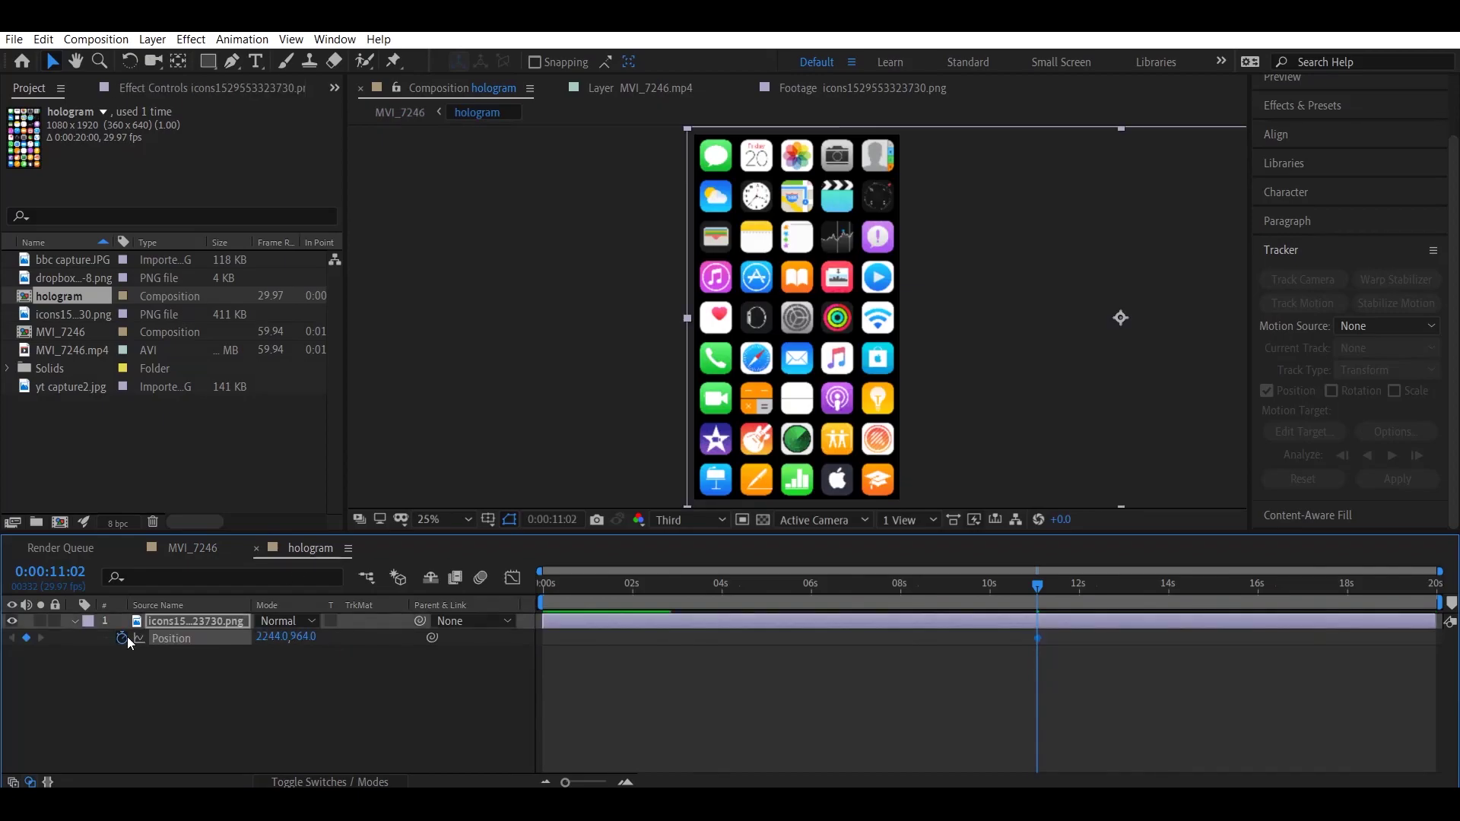
# At the first swipe's end, 0:01:36:36 in MVI_7246, slide the icons layer in hologram to position 1173.0, 964.0 at 0:00:11:10.
pyautogui.click(204, 548)
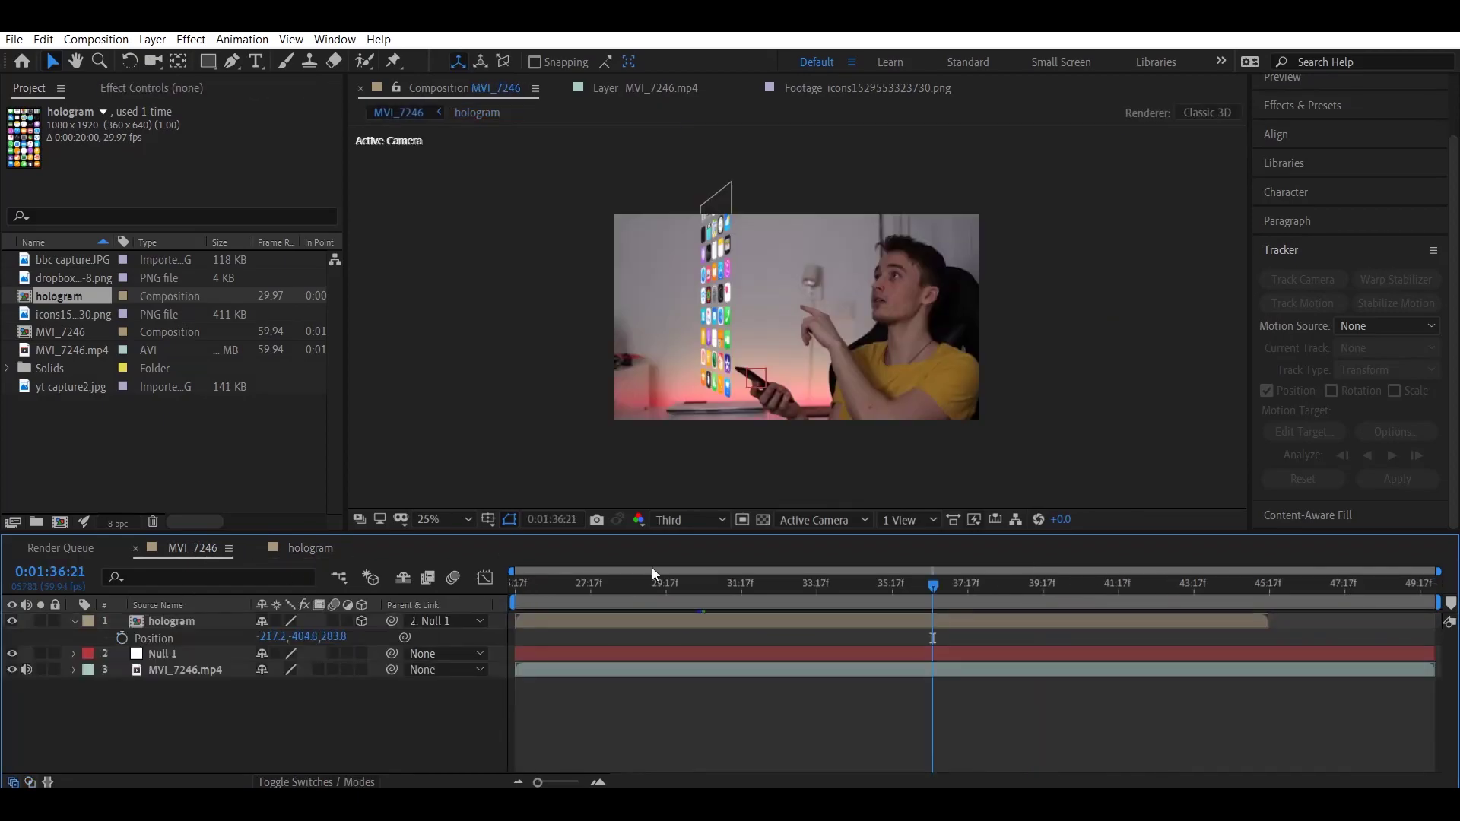
pyautogui.moveTo(933, 585); pyautogui.dragTo(943, 593)
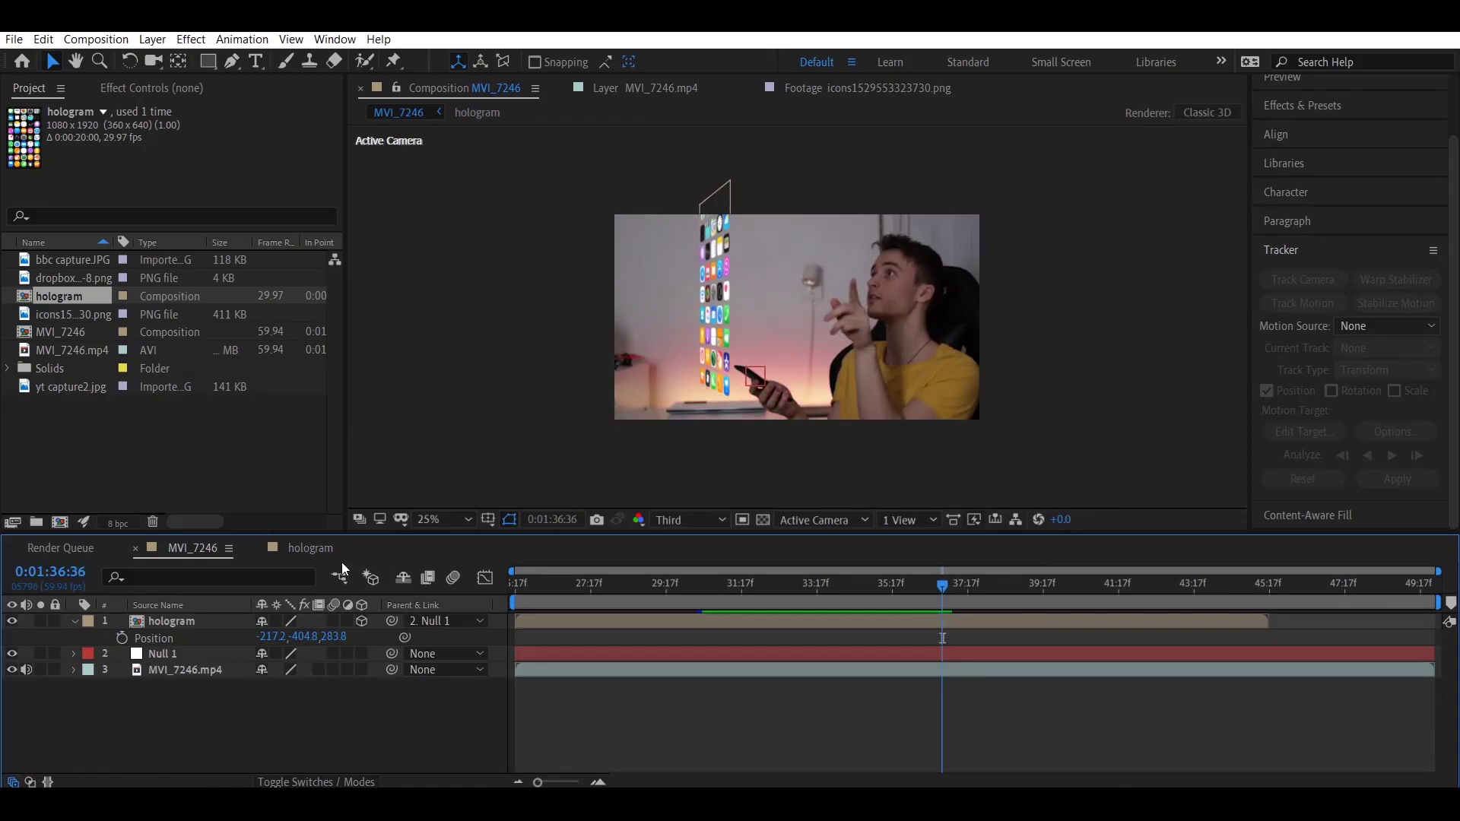
pyautogui.click(311, 547)
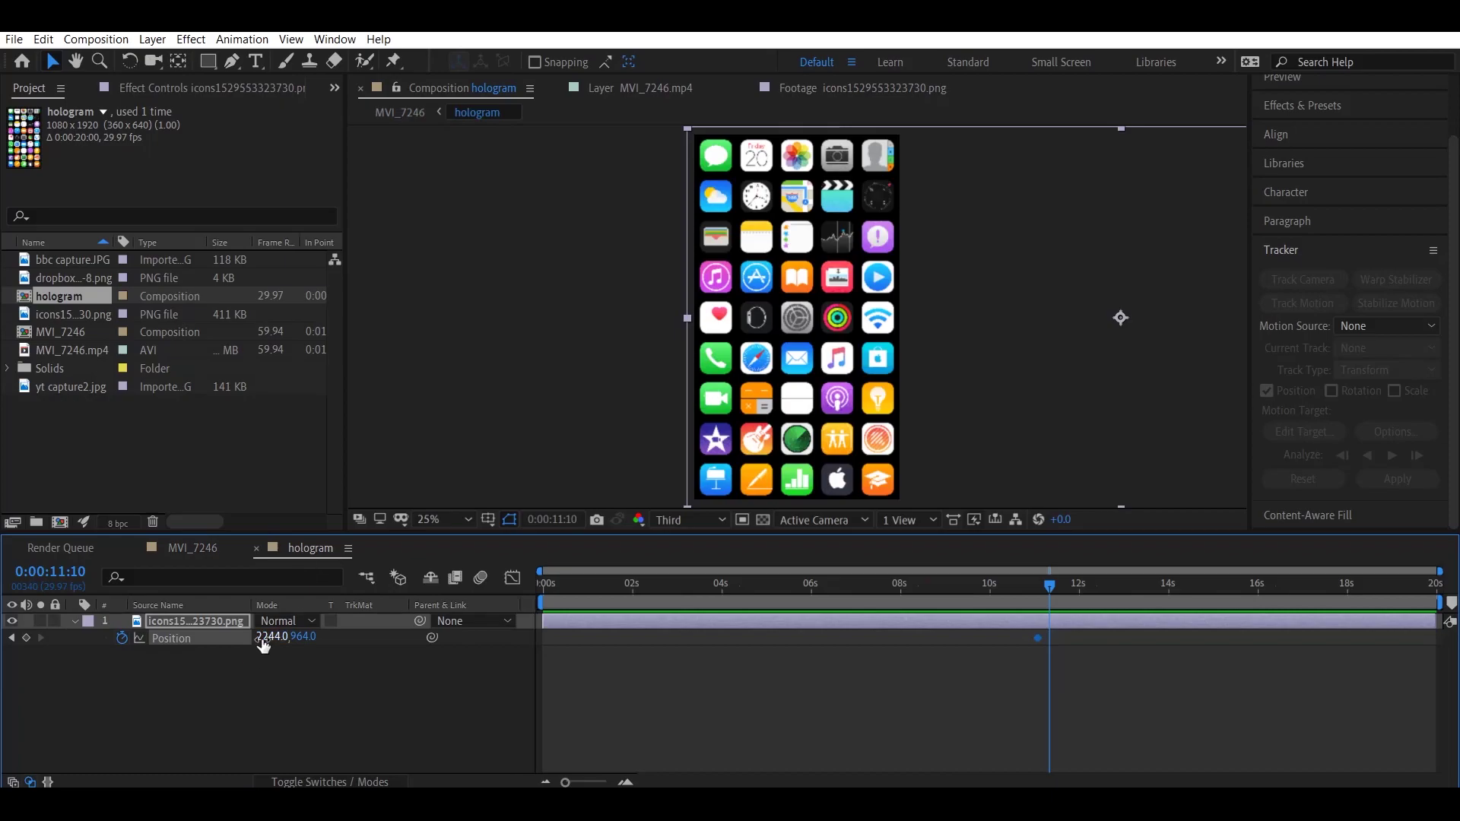
pyautogui.moveTo(262, 637); pyautogui.dragTo(3, 658)
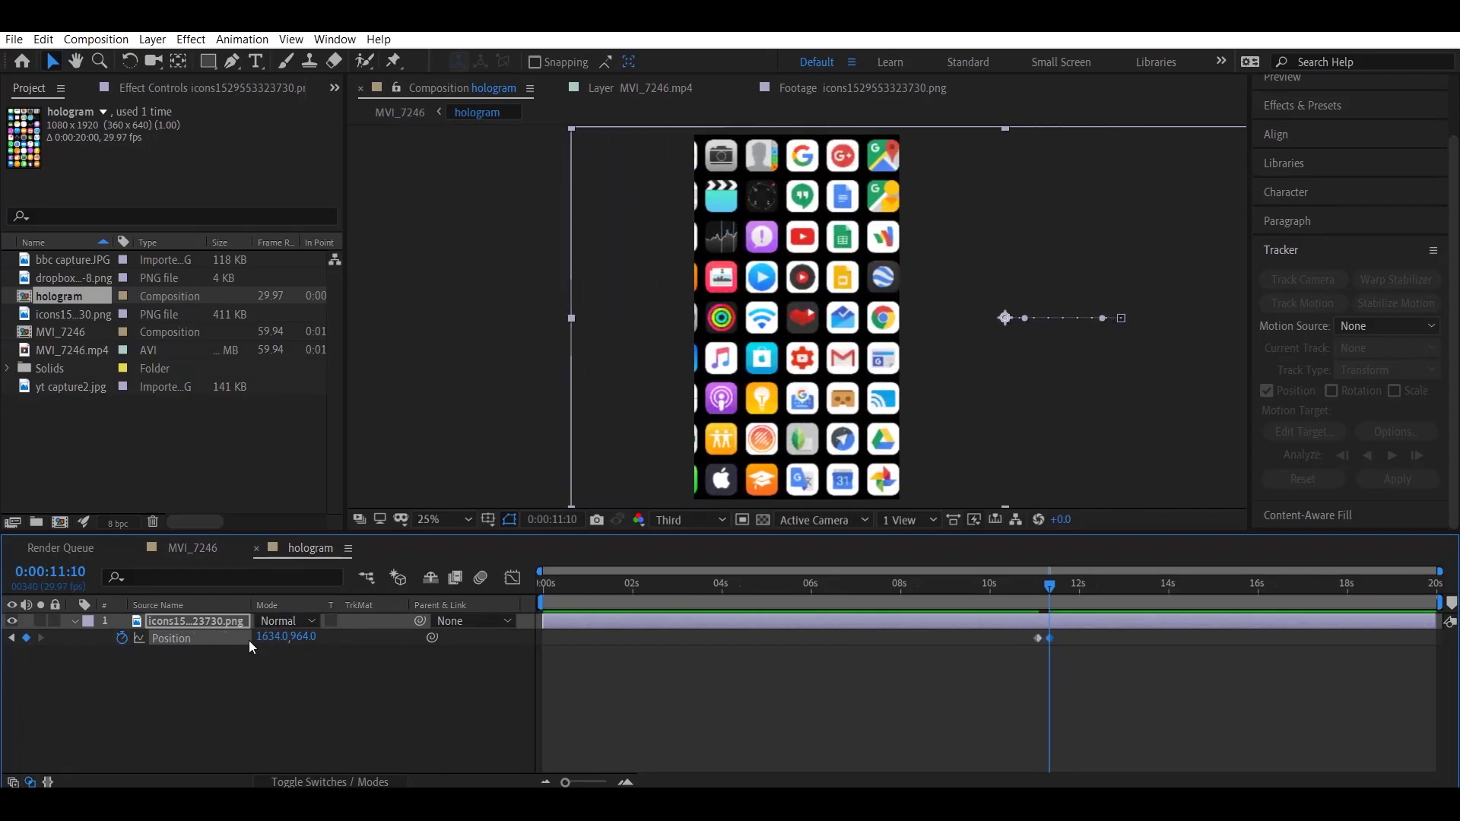
pyautogui.moveTo(265, 637); pyautogui.dragTo(4, 664)
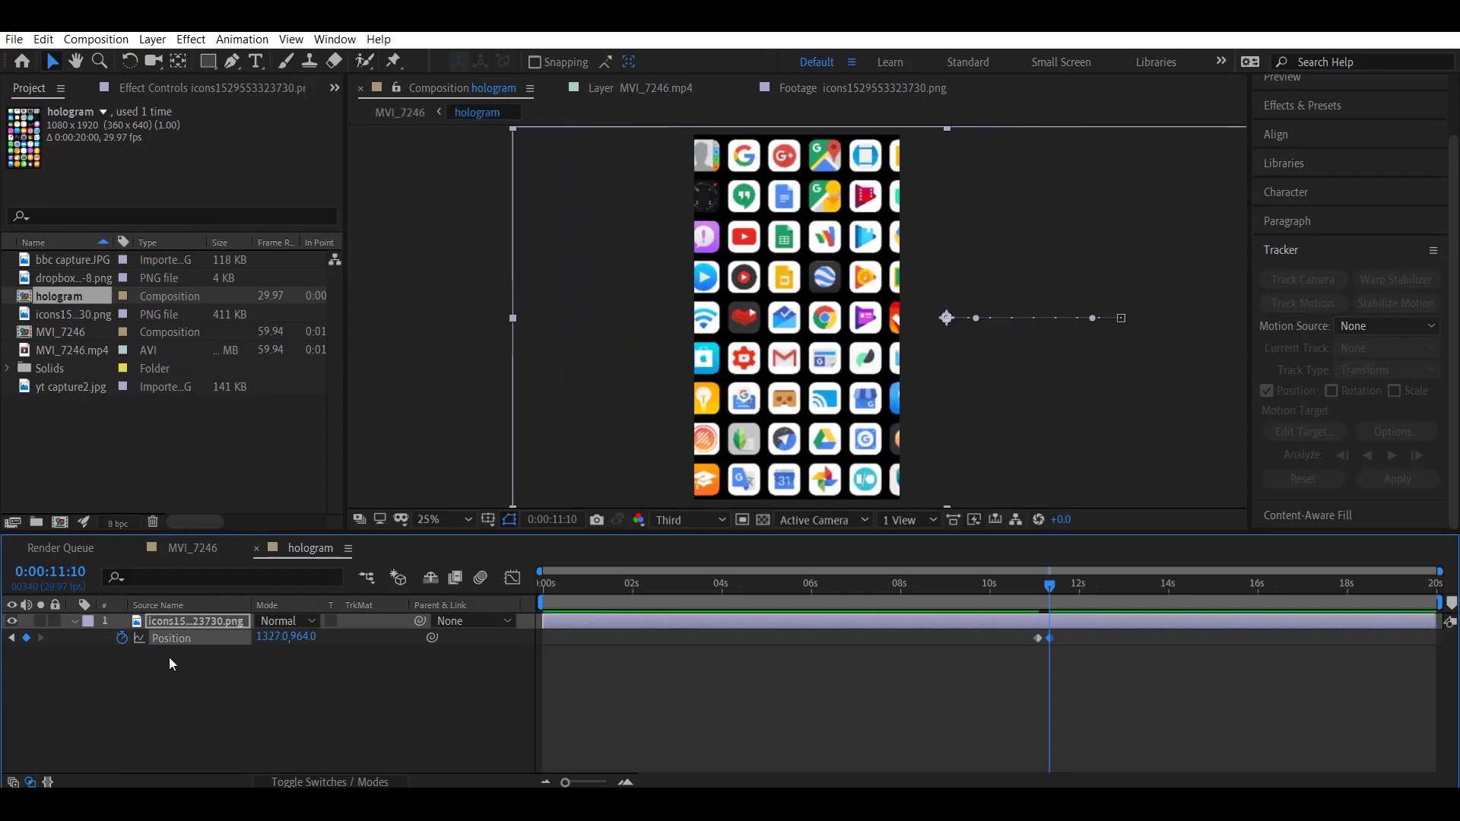
pyautogui.moveTo(268, 636); pyautogui.dragTo(266, 635)
pyautogui.moveTo(183, 631); pyautogui.dragTo(123, 637)
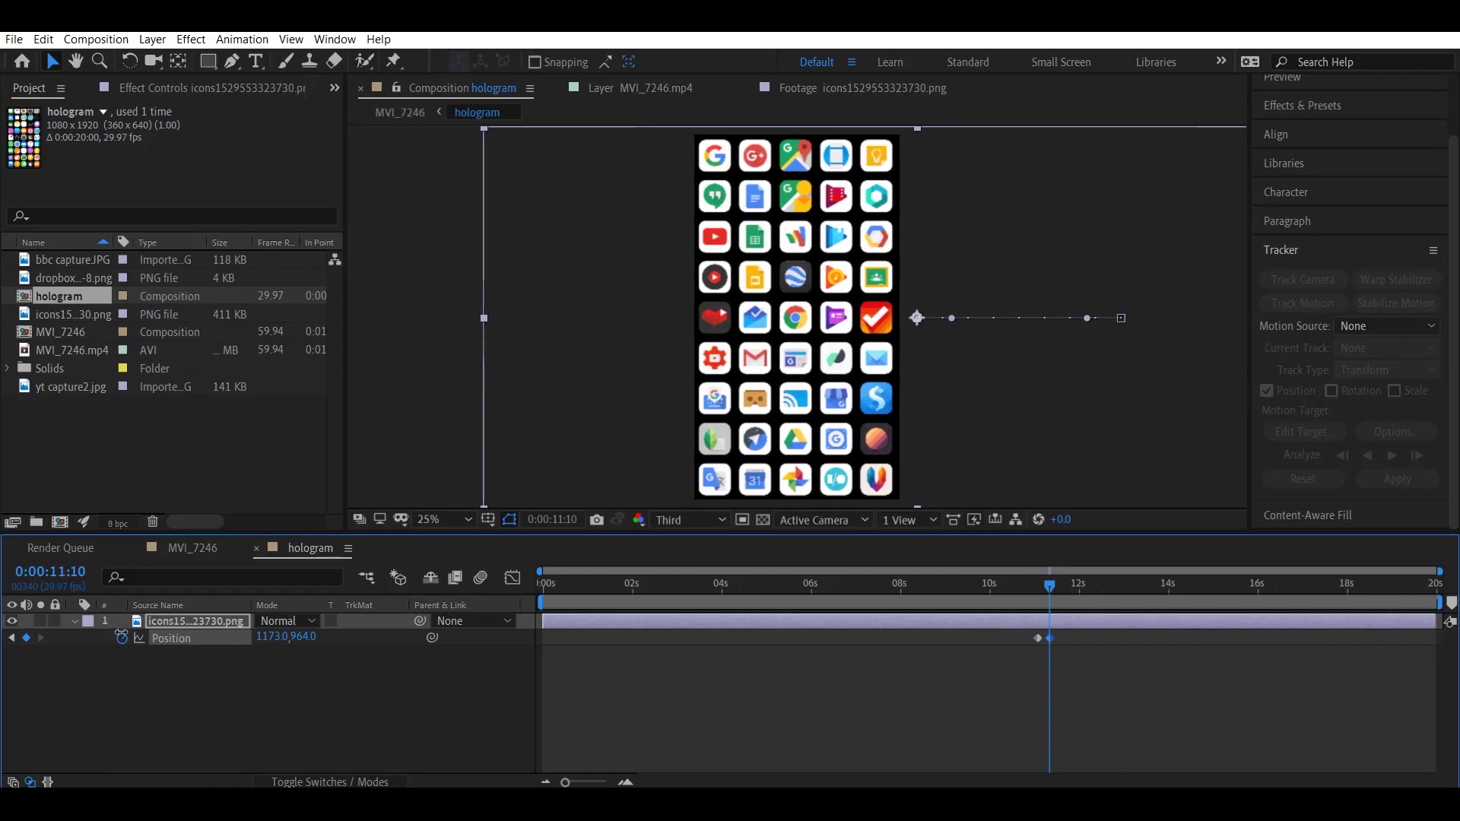
# Preview the first swipe in MVI_7246, find the second swipe's start at 0:01:37:41, and add a position keyframe in hologram at 0:00:12:12.
pyautogui.click(187, 549)
pyautogui.click(912, 595)
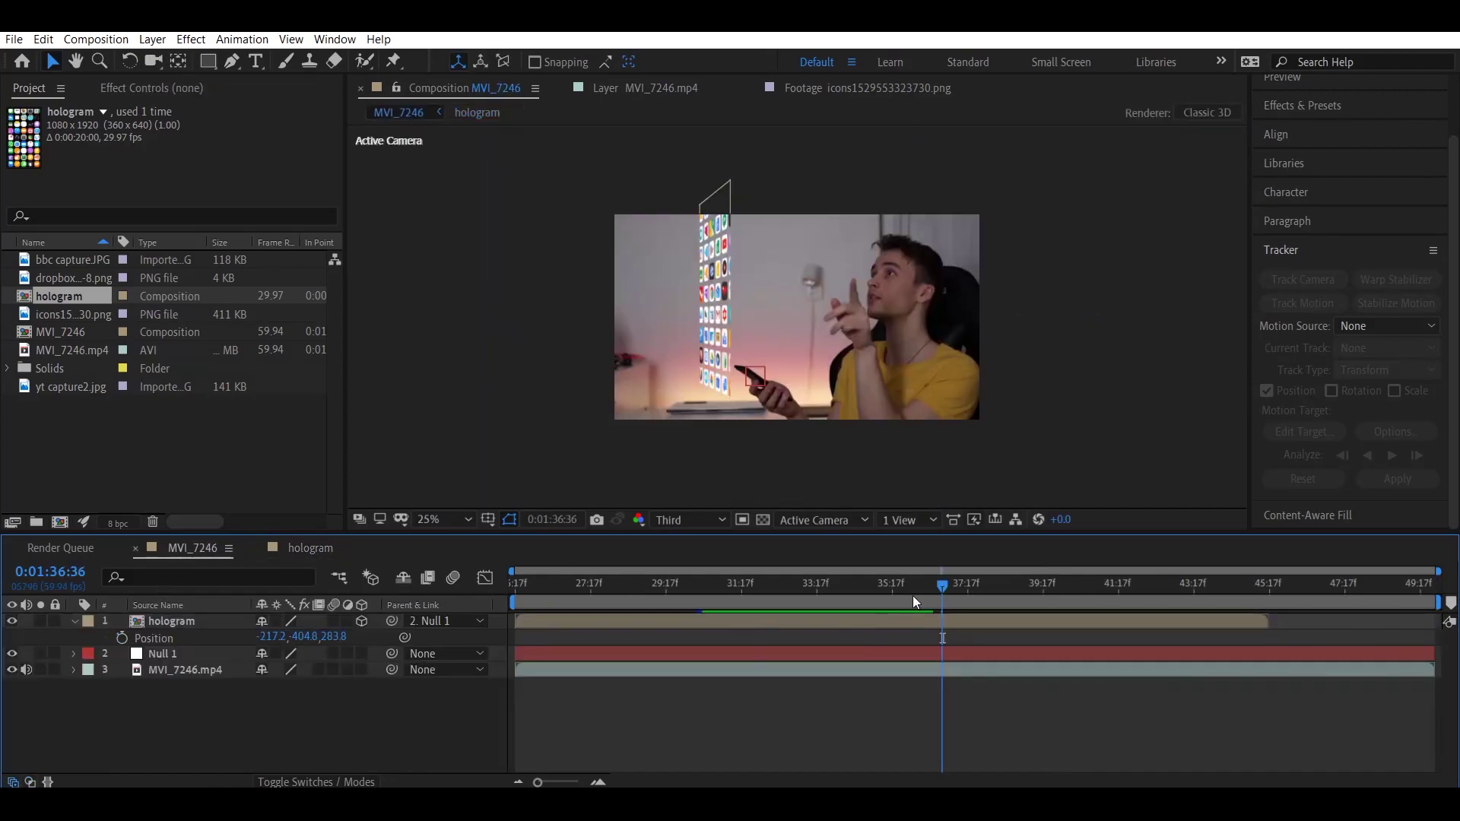
pyautogui.press('h')
pyautogui.press('space')
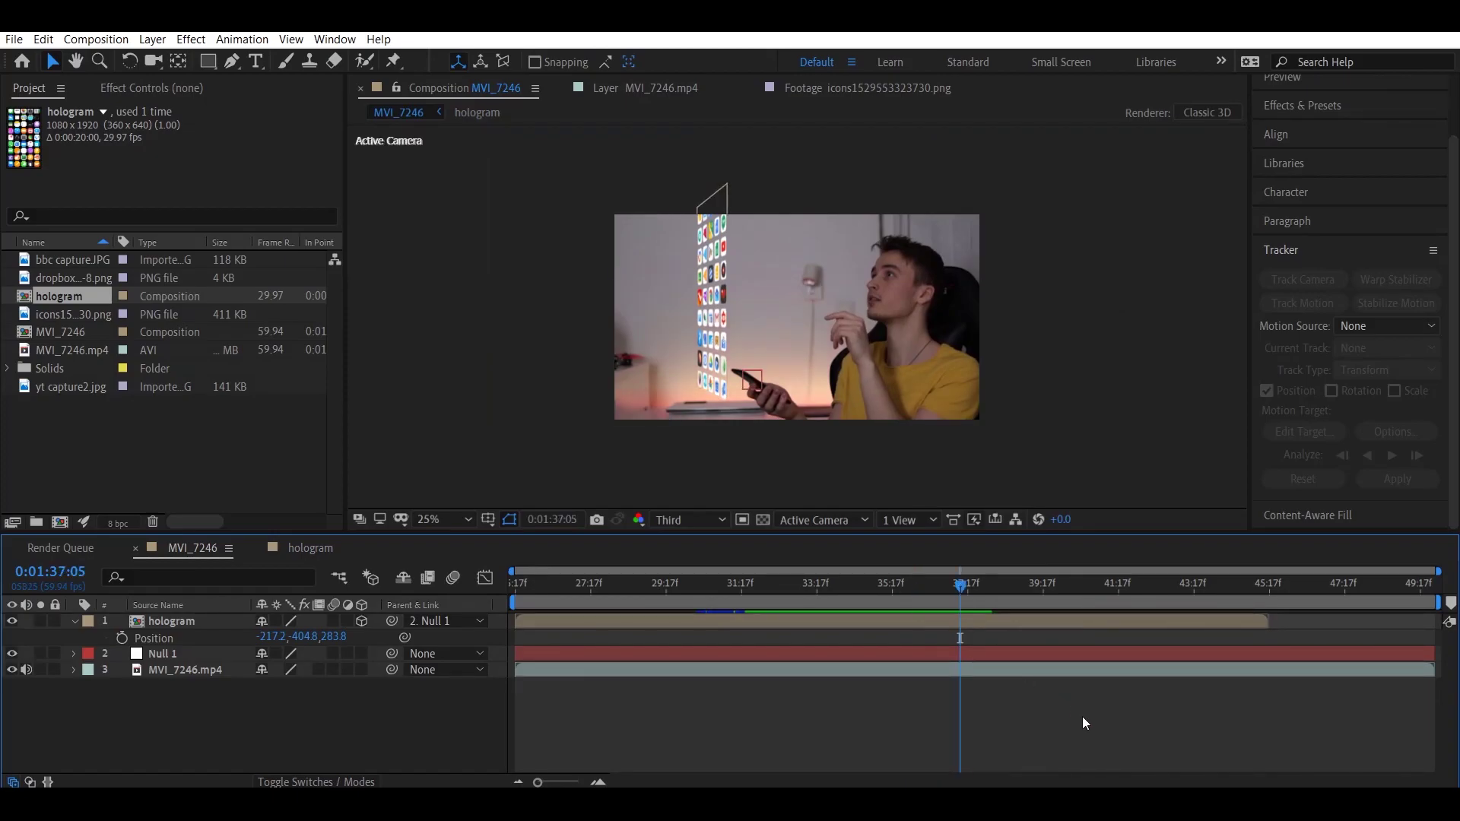
pyautogui.press('space')
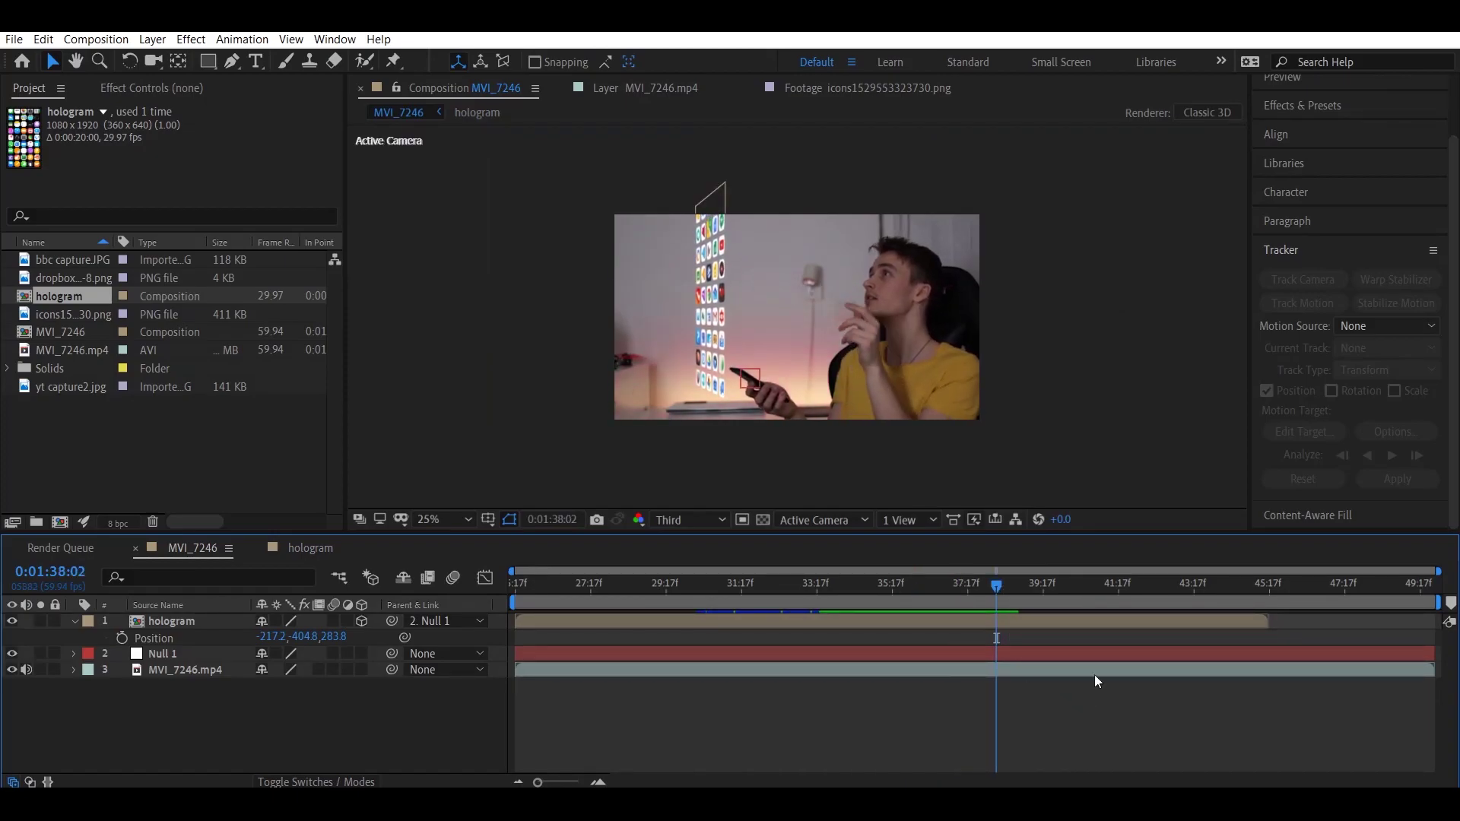
pyautogui.moveTo(970, 588); pyautogui.dragTo(979, 586)
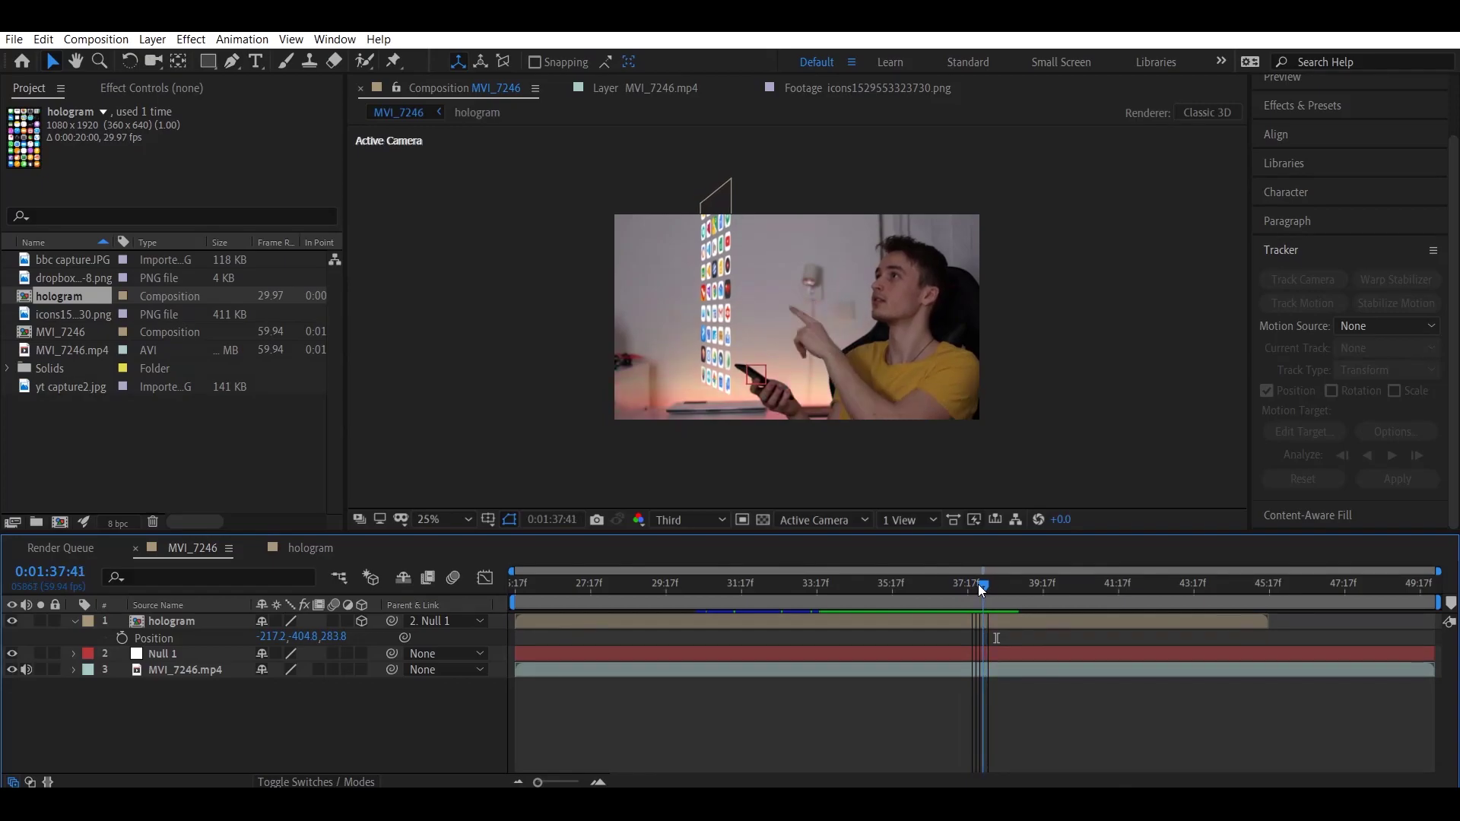
pyautogui.click(309, 544)
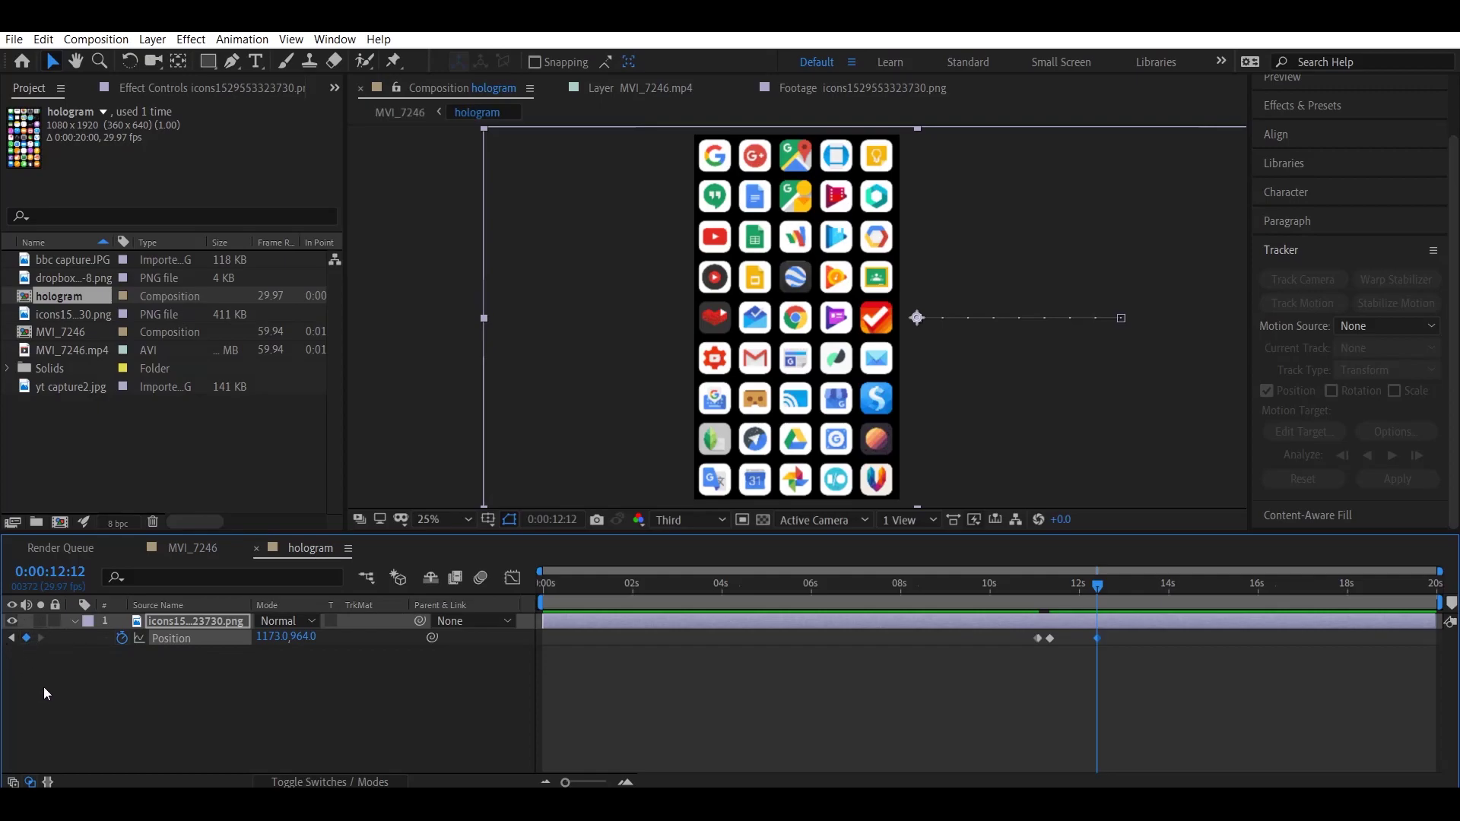
# At the second swipe's end, 0:01:37:50 in MVI_7246, slide the icons layer in hologram to position 111.0, 964.0 at 0:00:12:17.
pyautogui.click(191, 547)
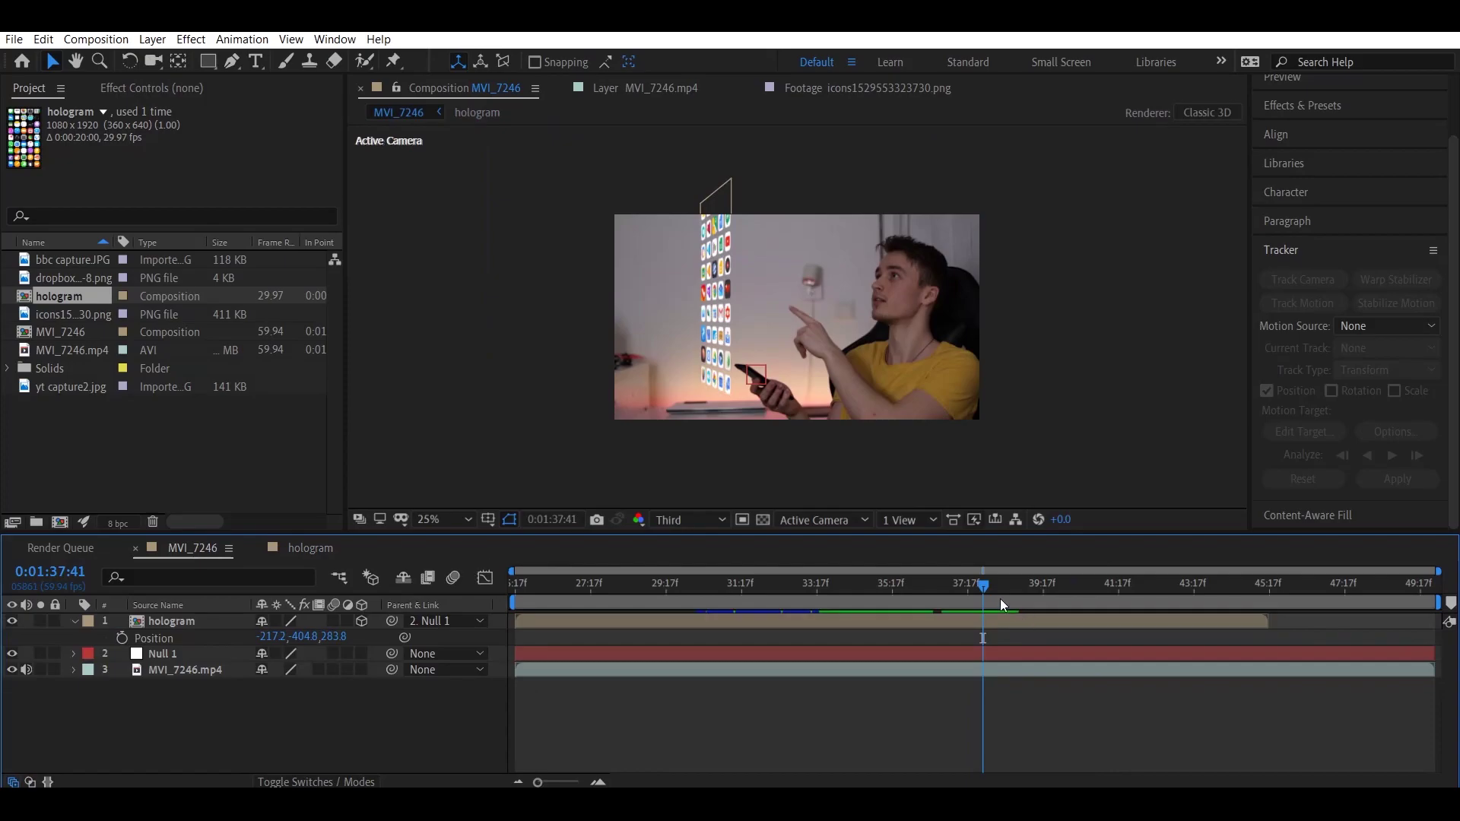
pyautogui.moveTo(987, 580); pyautogui.dragTo(992, 583)
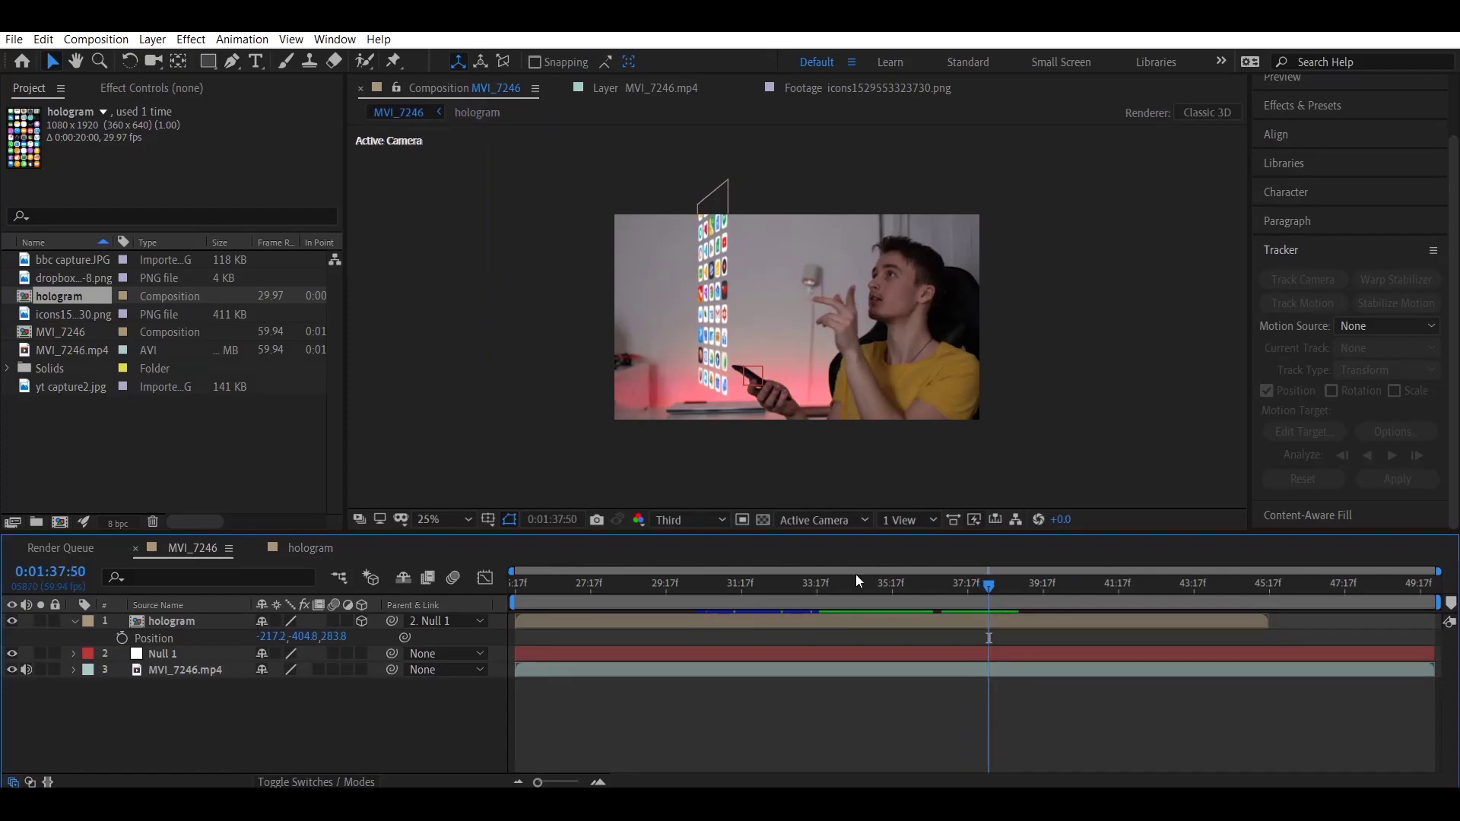
pyautogui.click(310, 547)
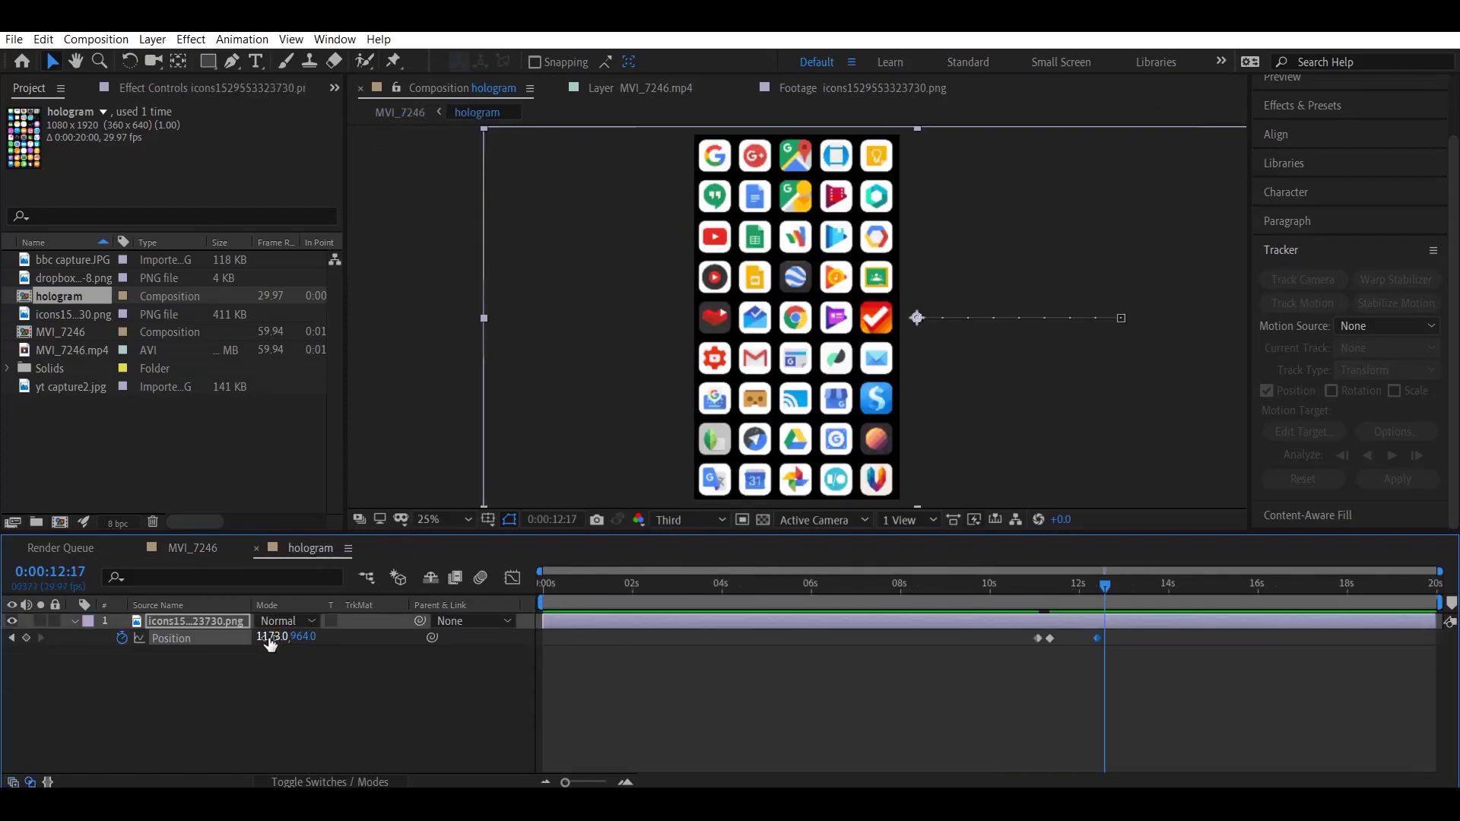
pyautogui.moveTo(267, 636); pyautogui.dragTo(296, 651)
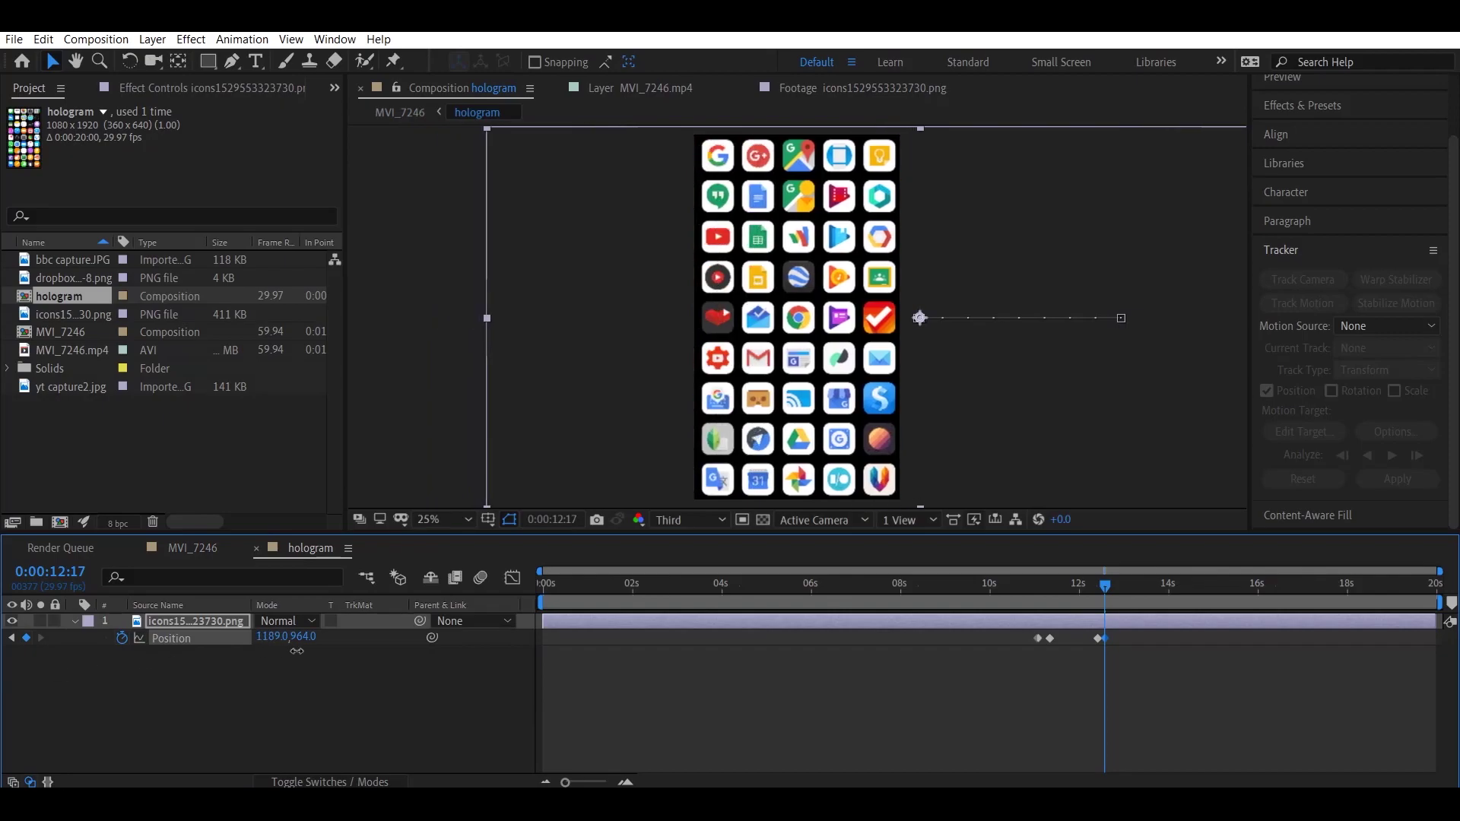
pyautogui.moveTo(296, 651); pyautogui.dragTo(258, 639)
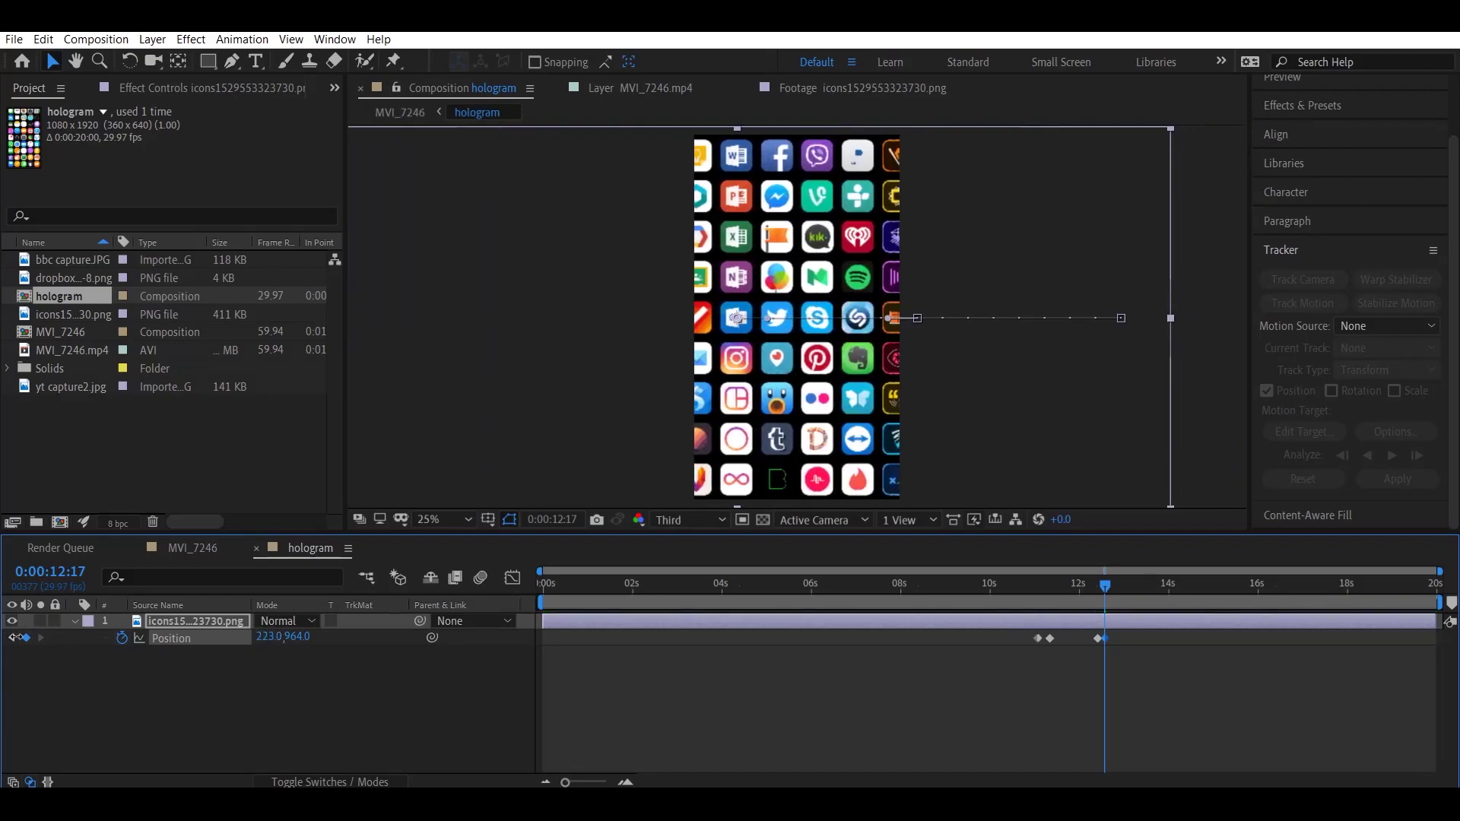
pyautogui.moveTo(259, 637); pyautogui.dragTo(208, 642)
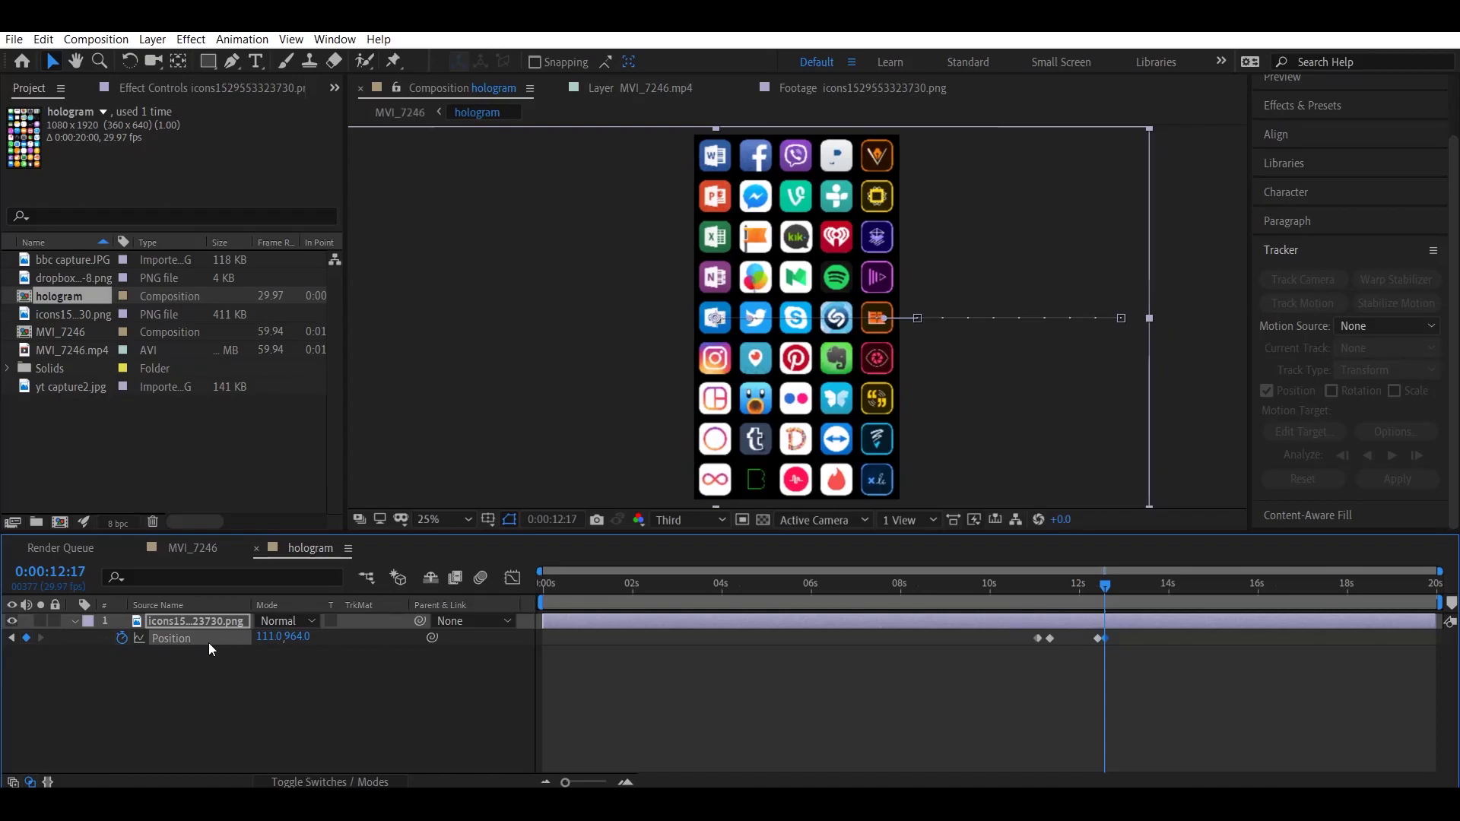
# Preview the second swipe in MVI_7246, find the third swipe's start at 0:01:38:52, and add a position keyframe in hologram at 0:00:13:18.
pyautogui.click(212, 546)
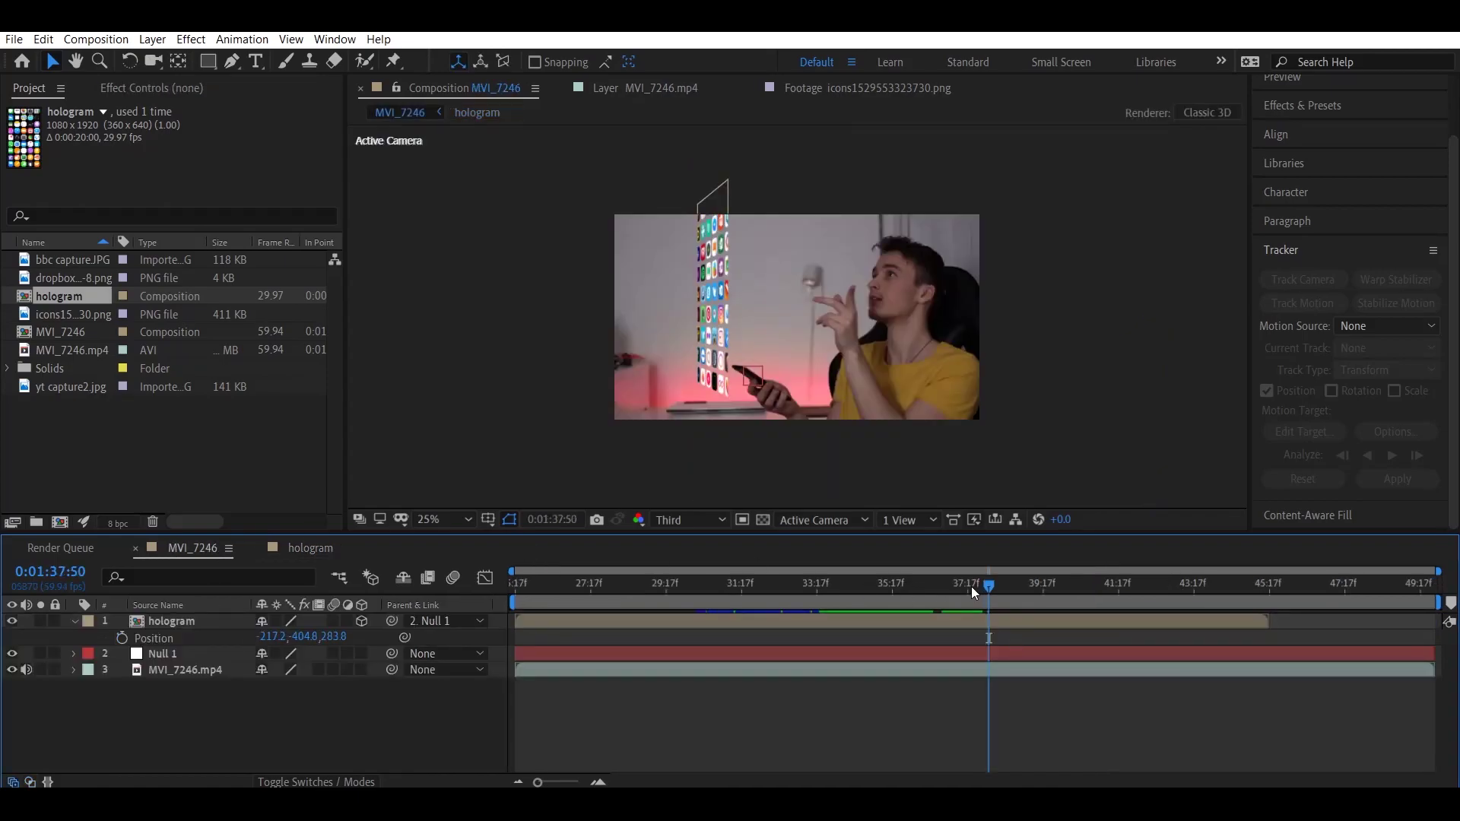
pyautogui.click(970, 587)
pyautogui.press('space')
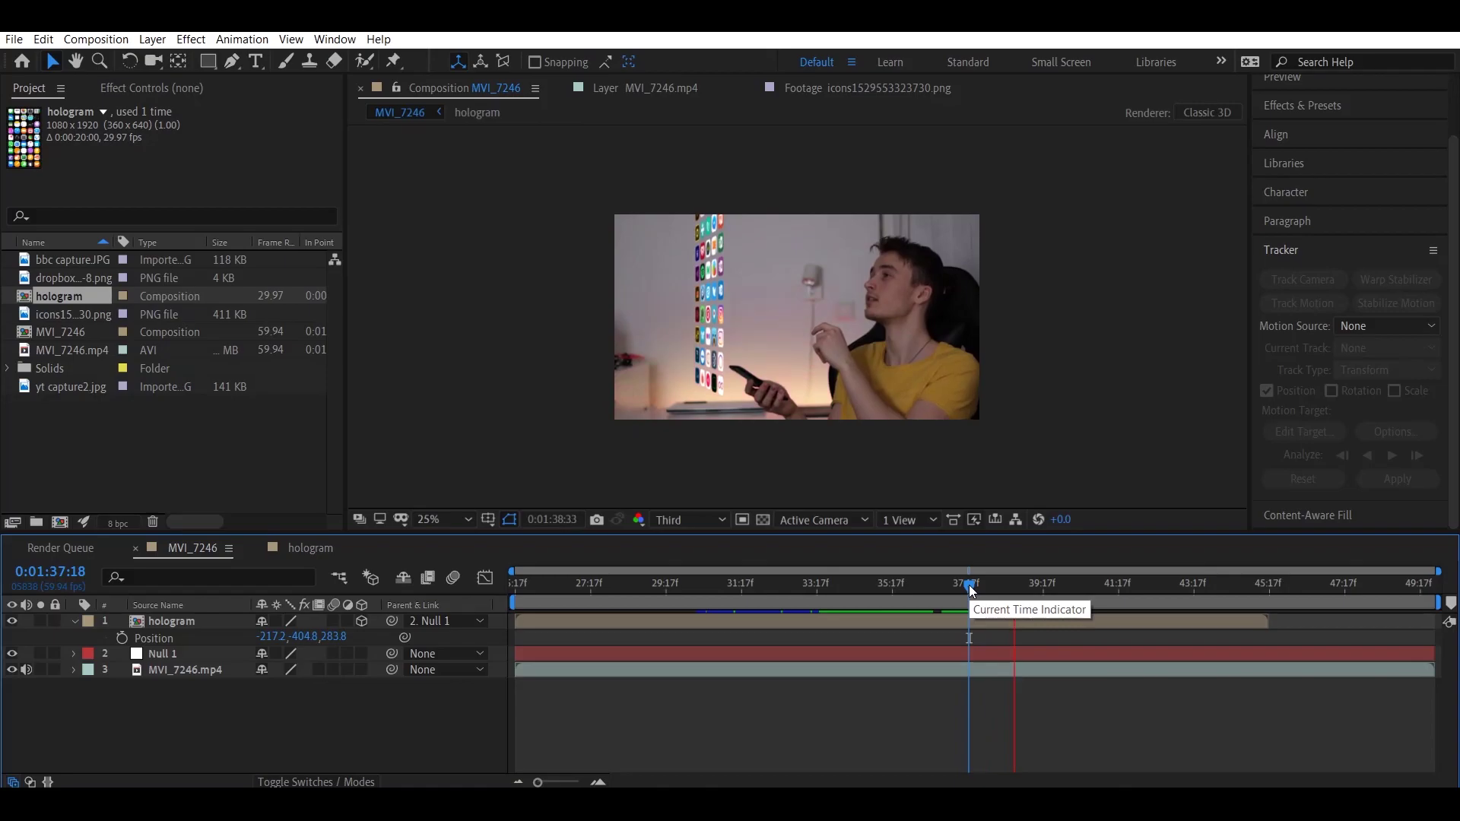
pyautogui.press('space')
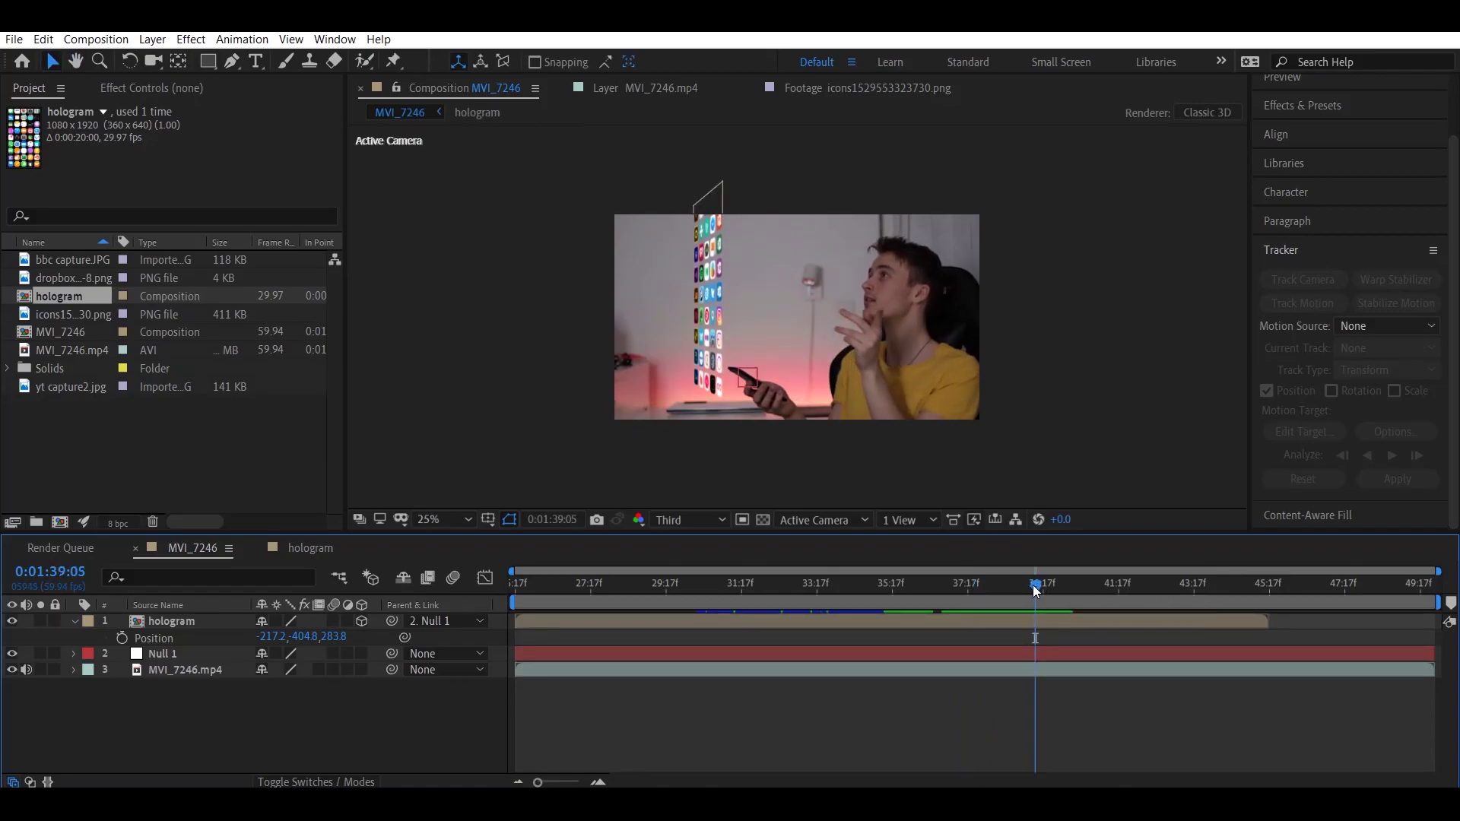
pyautogui.moveTo(1036, 589); pyautogui.dragTo(1028, 590)
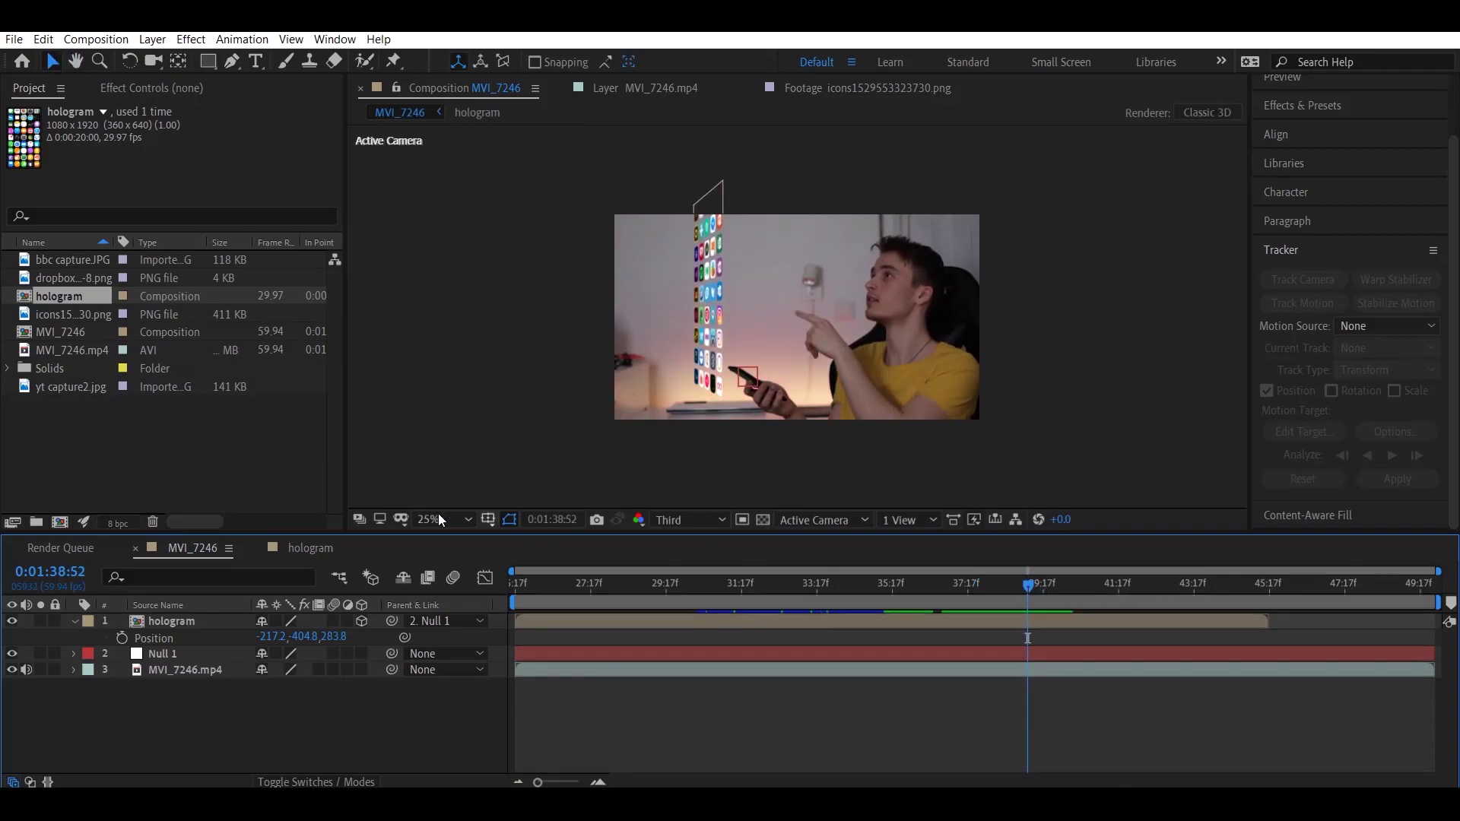
pyautogui.click(312, 548)
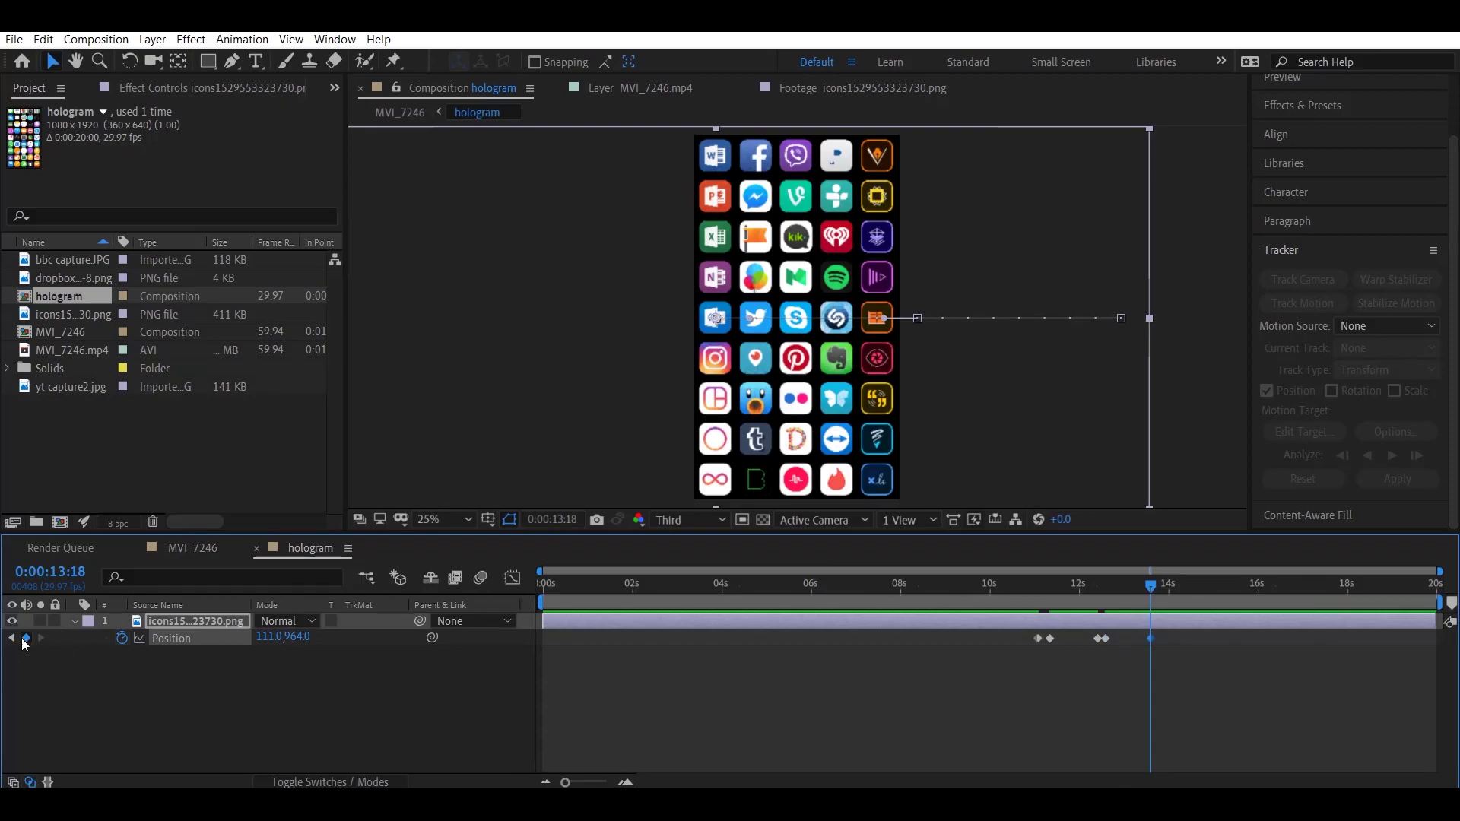
# Advance to the third swipe's end and slide the icons layer in hologram to position -955.0, 964.0 at 0:00:13:23.
pyautogui.click(183, 548)
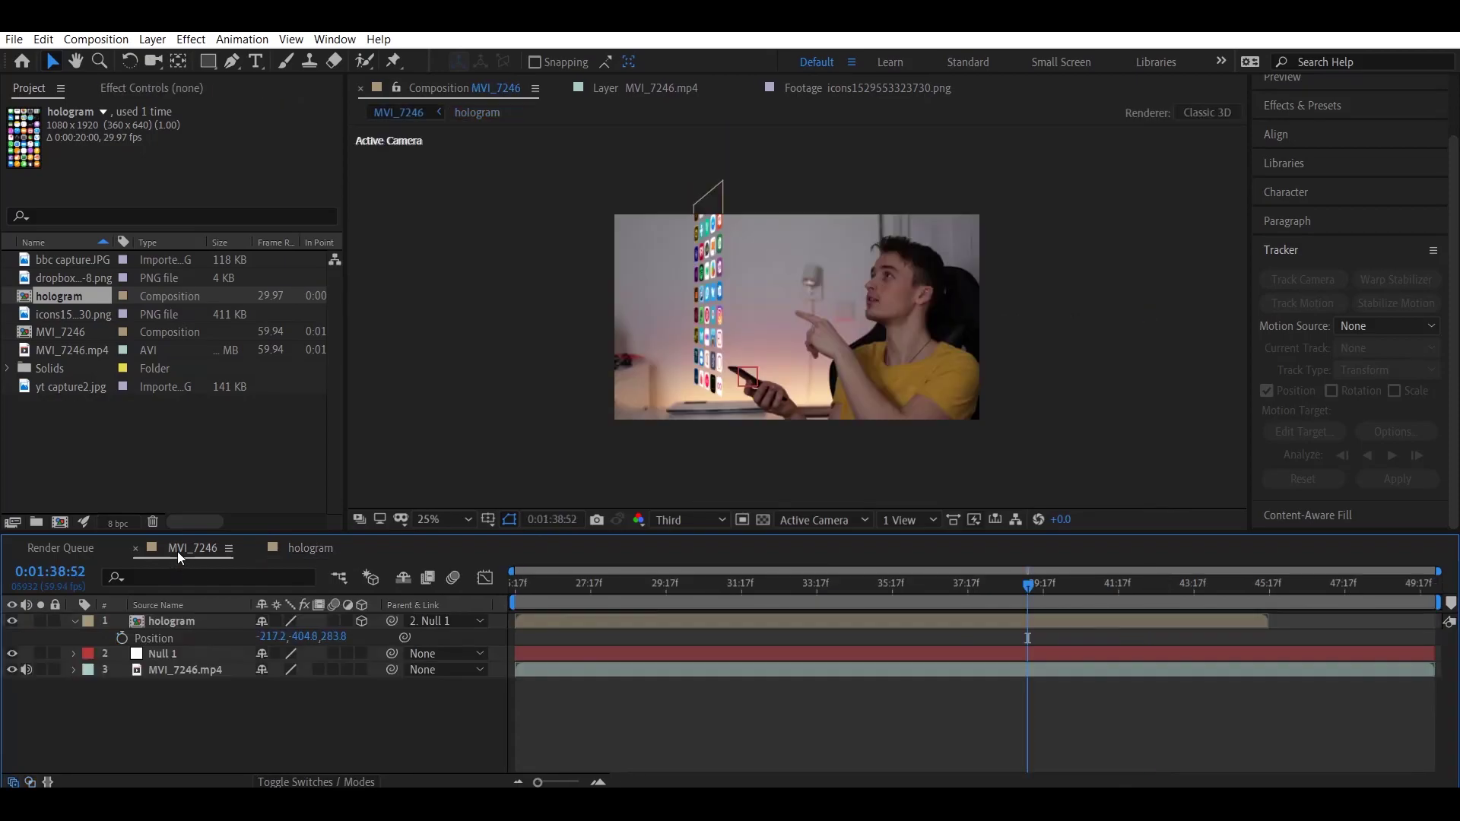
pyautogui.moveTo(1038, 586); pyautogui.dragTo(1034, 586)
pyautogui.click(306, 548)
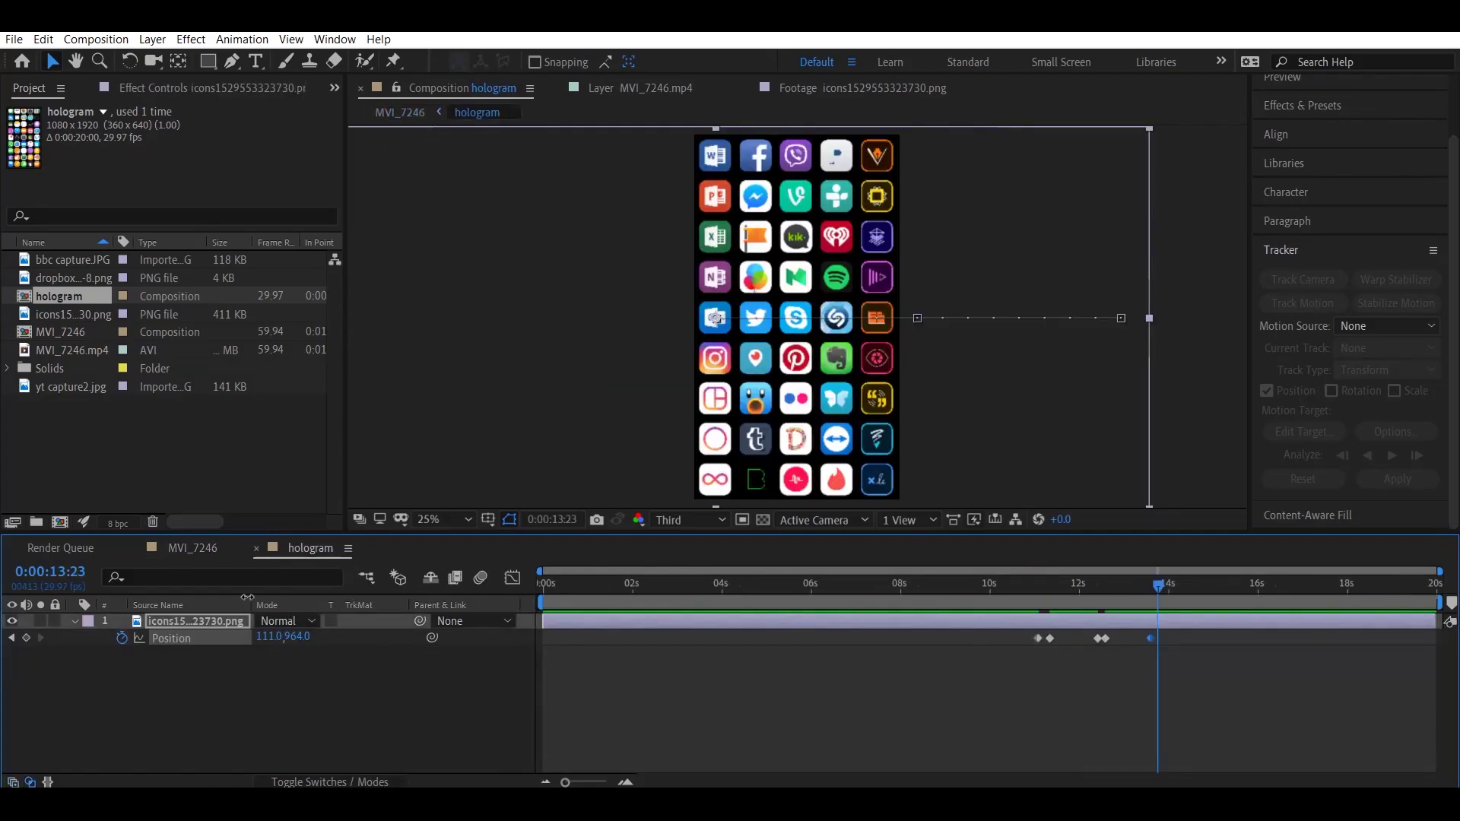
pyautogui.moveTo(274, 641); pyautogui.dragTo(3, 673)
pyautogui.moveTo(268, 638); pyautogui.dragTo(248, 638)
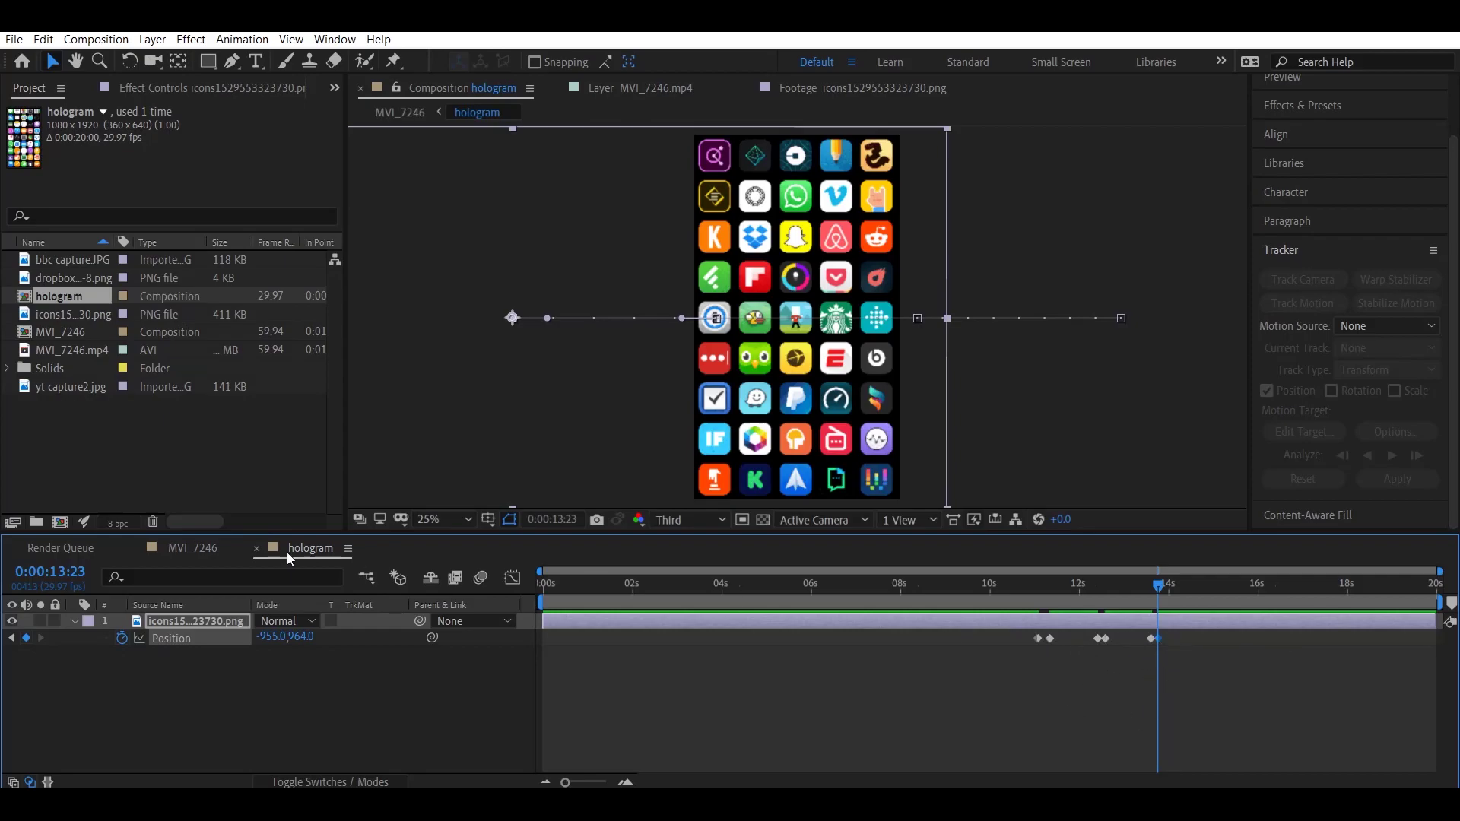
# Play MVI_7246 from 0:01:40:34, move to the raised-finger gesture at 0:01:41:49, and open the hologram composition at that moment.
pyautogui.click(193, 547)
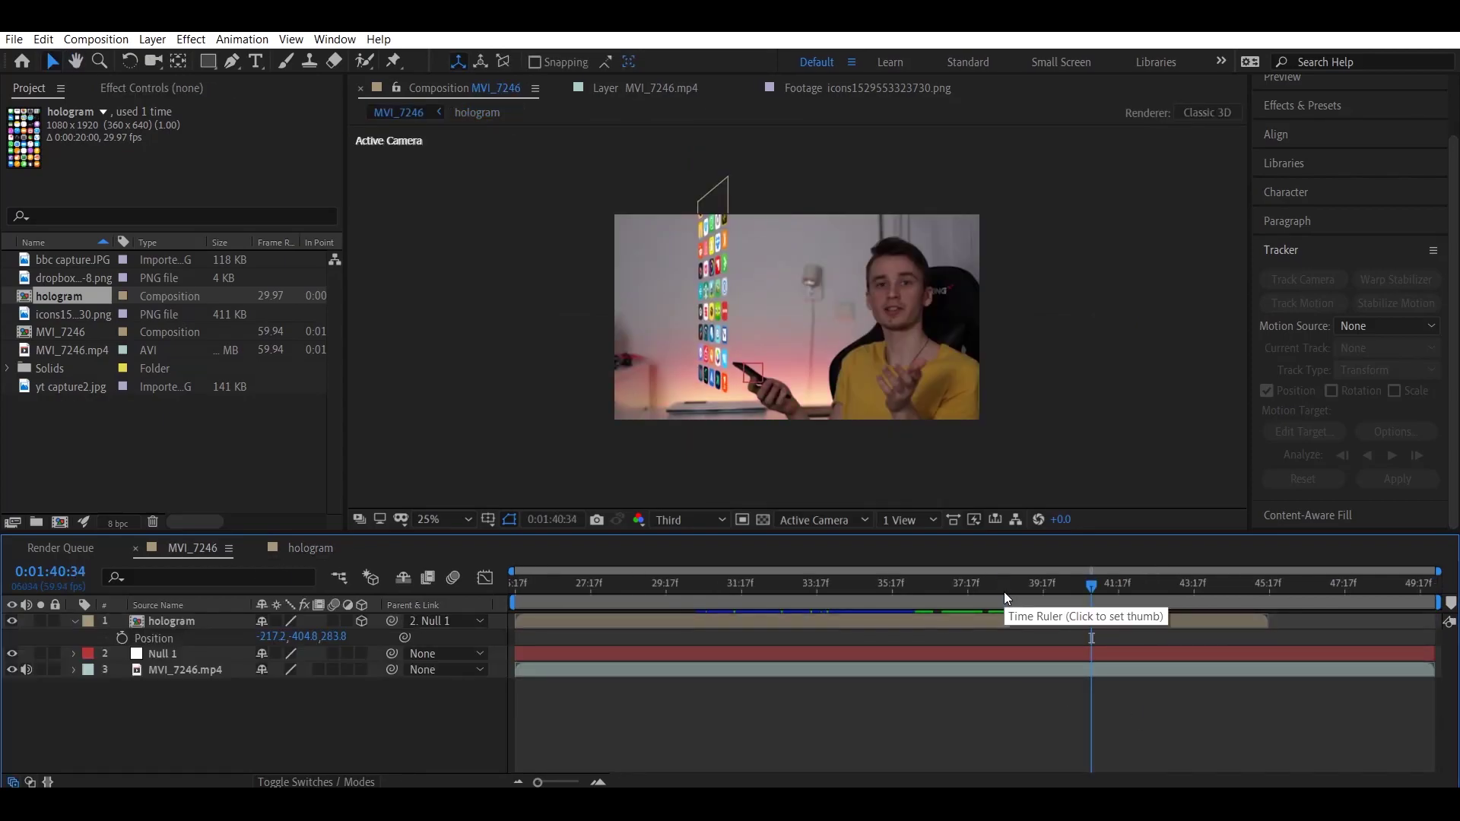
pyautogui.press('space')
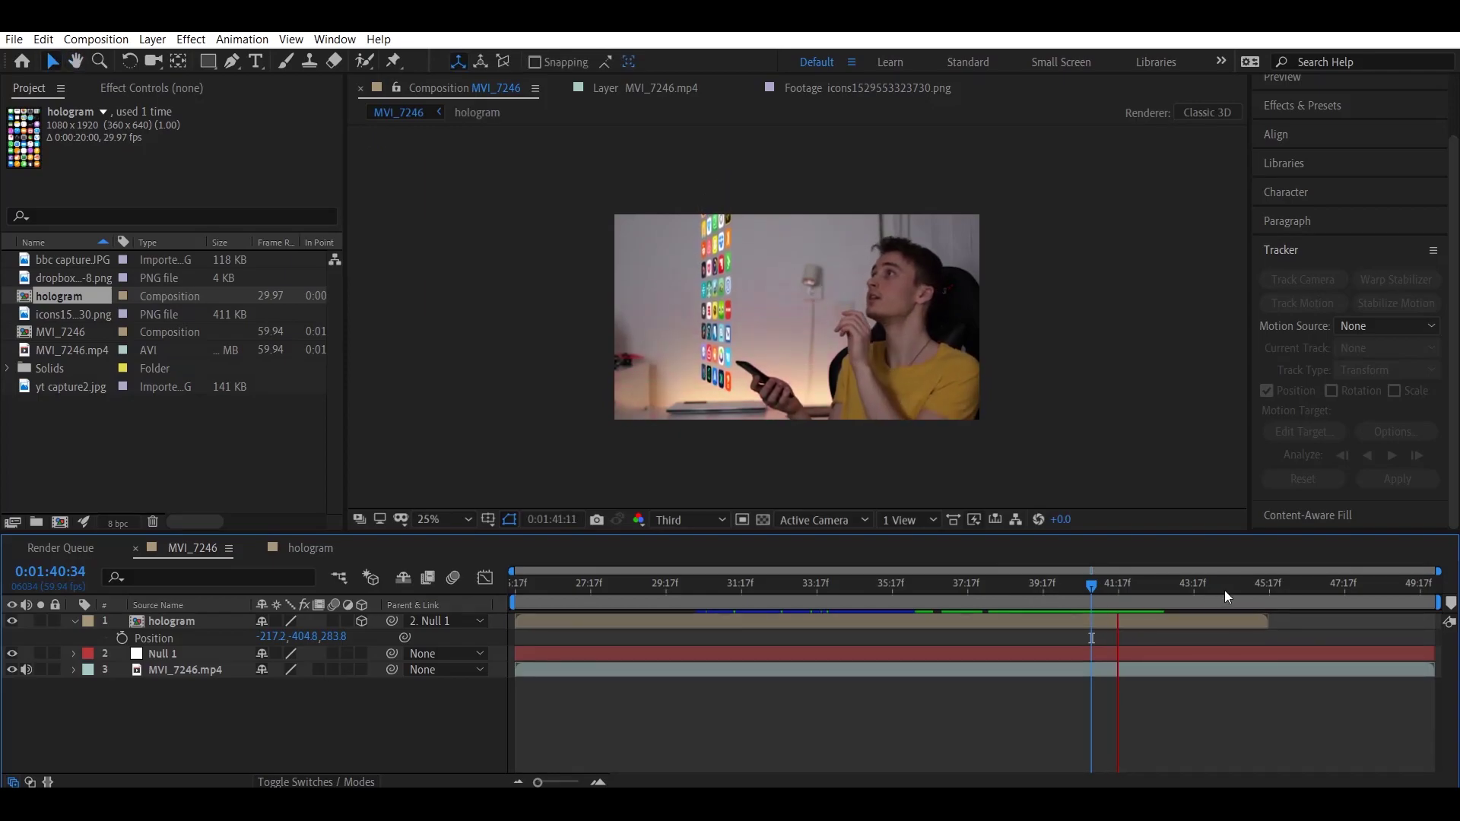
pyautogui.moveTo(1211, 591); pyautogui.dragTo(1143, 605)
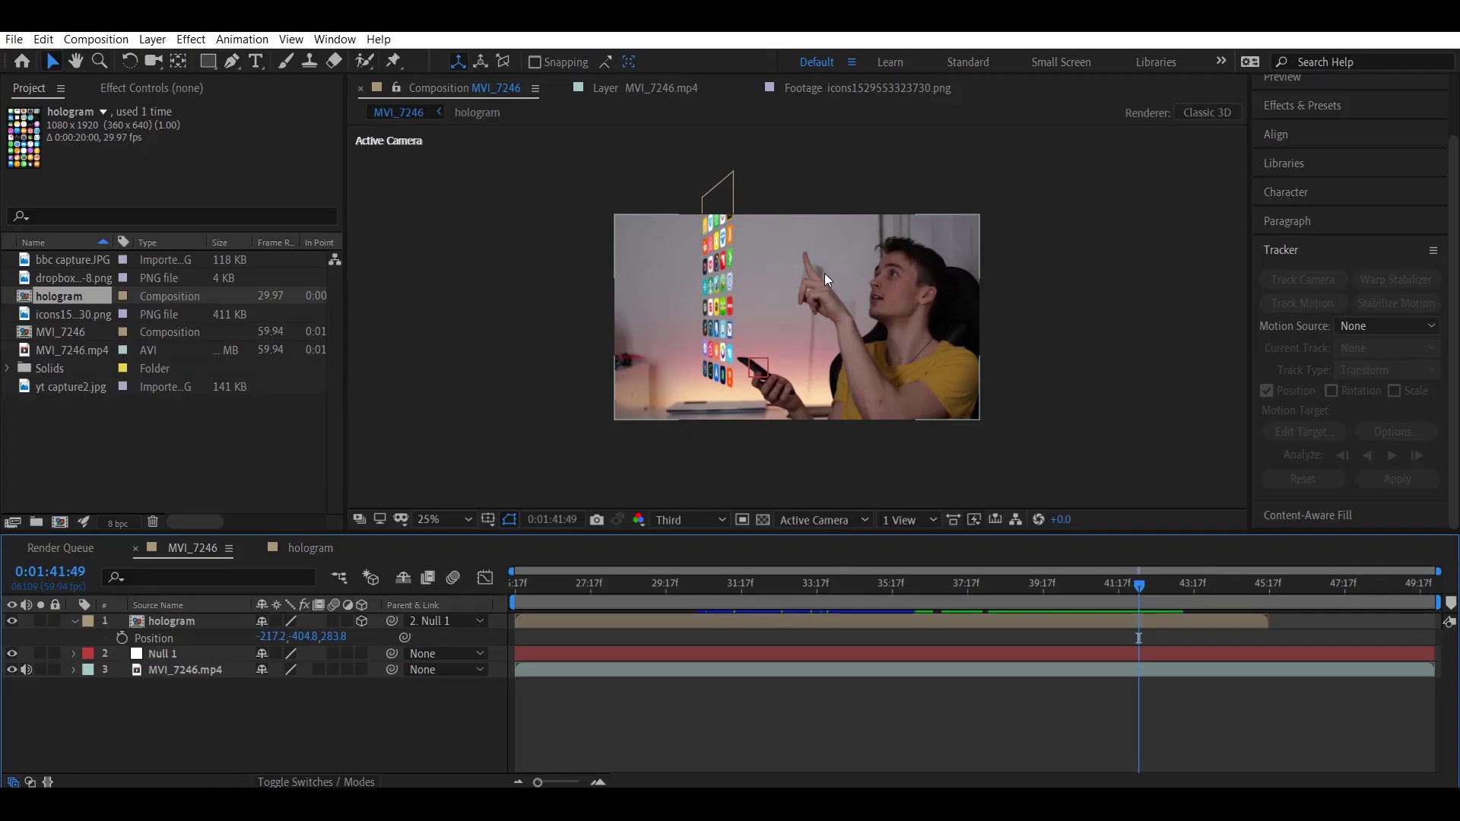
pyautogui.click(309, 544)
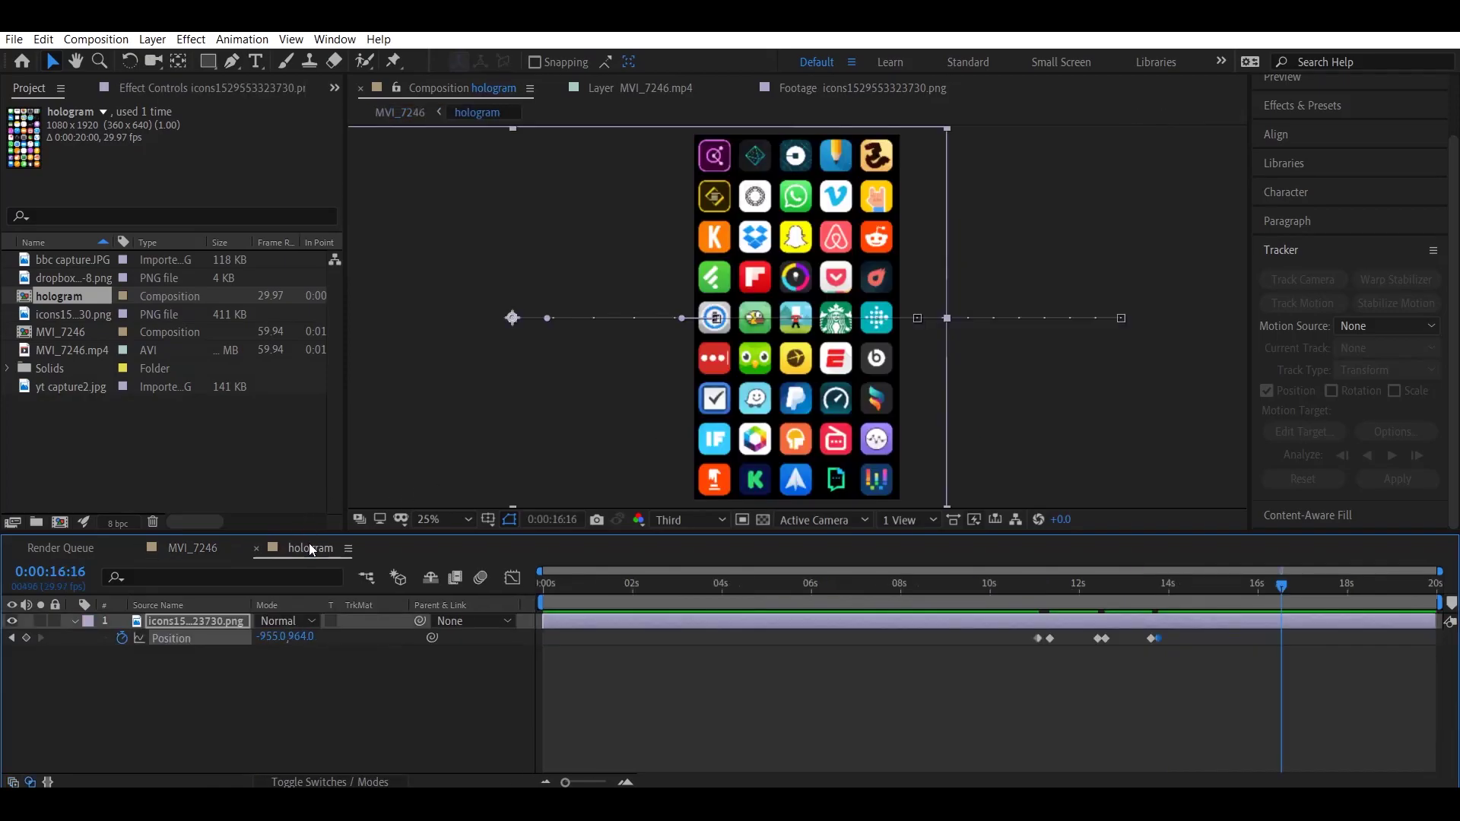
# Add bbc capture.JPG, the dropbox PNG and yt capture2.jpg to the hologram composition above the icons layer.
pyautogui.click(75, 617)
pyautogui.click(147, 669)
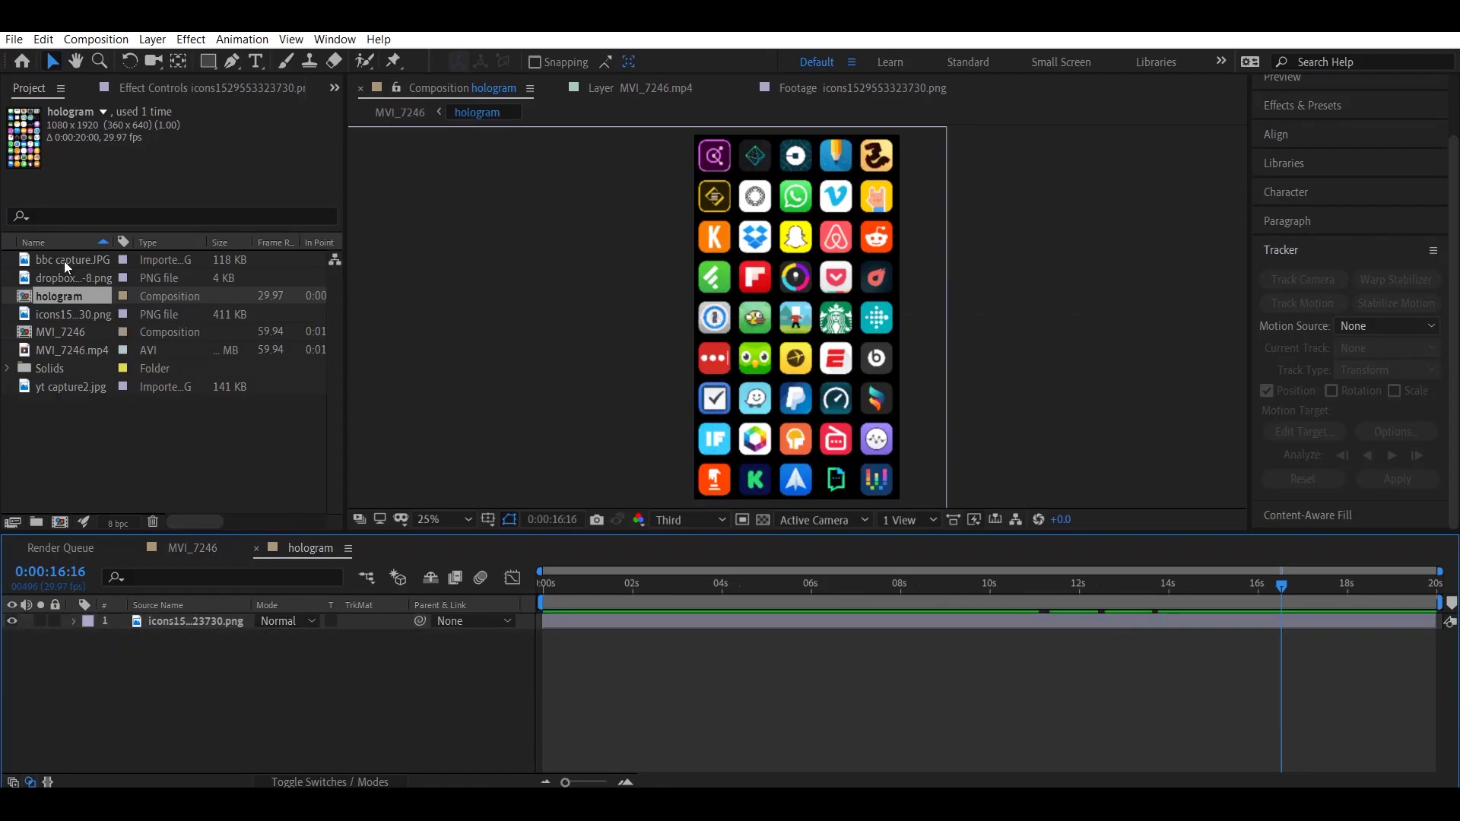
pyautogui.click(64, 260)
pyautogui.keyDown('shift'); pyautogui.click(73, 279); pyautogui.keyUp('shift')
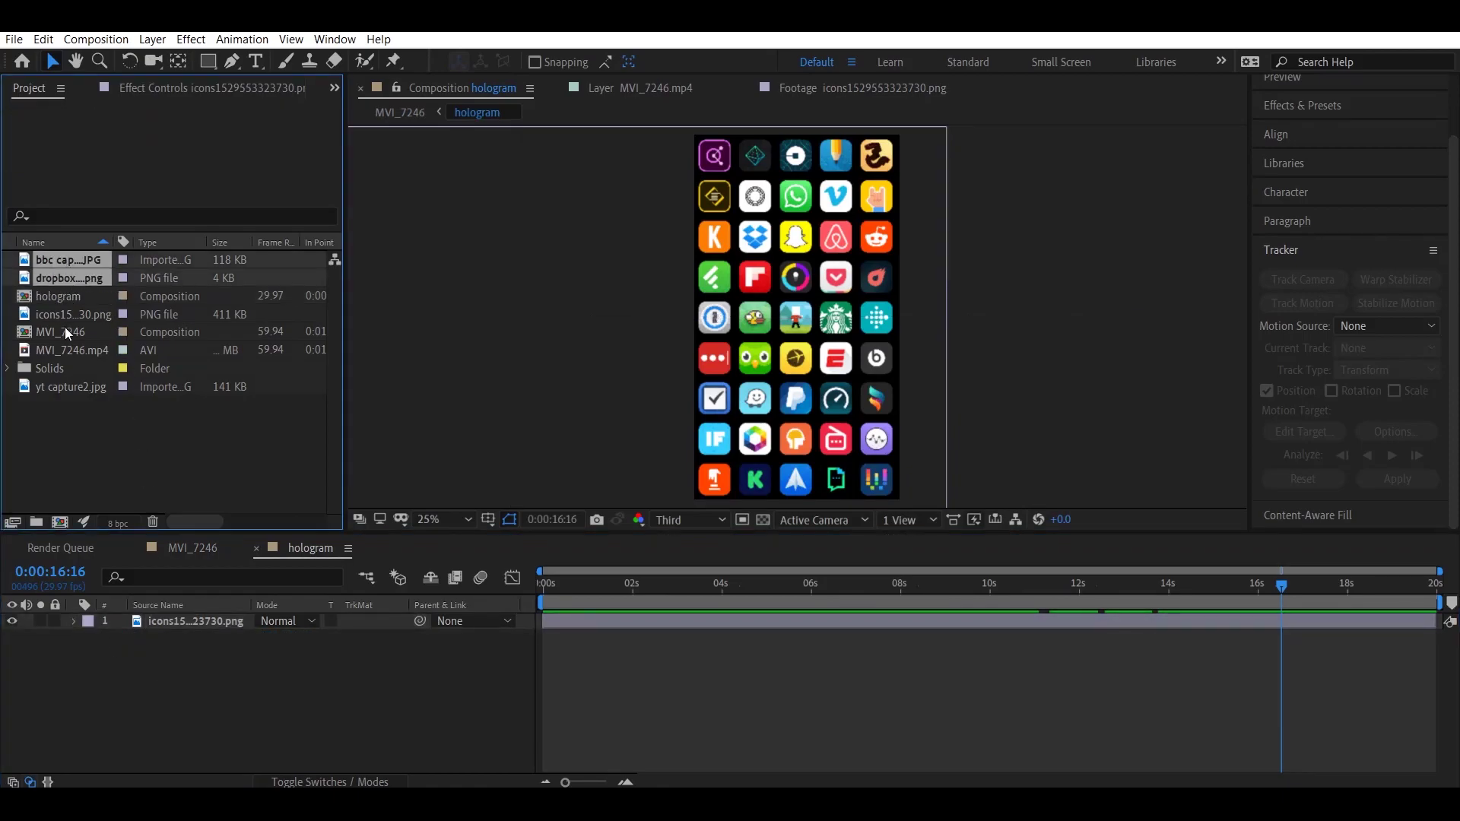
pyautogui.keyDown('ctrl'); pyautogui.click(63, 387); pyautogui.keyUp('ctrl')
pyautogui.moveTo(80, 257); pyautogui.dragTo(178, 614)
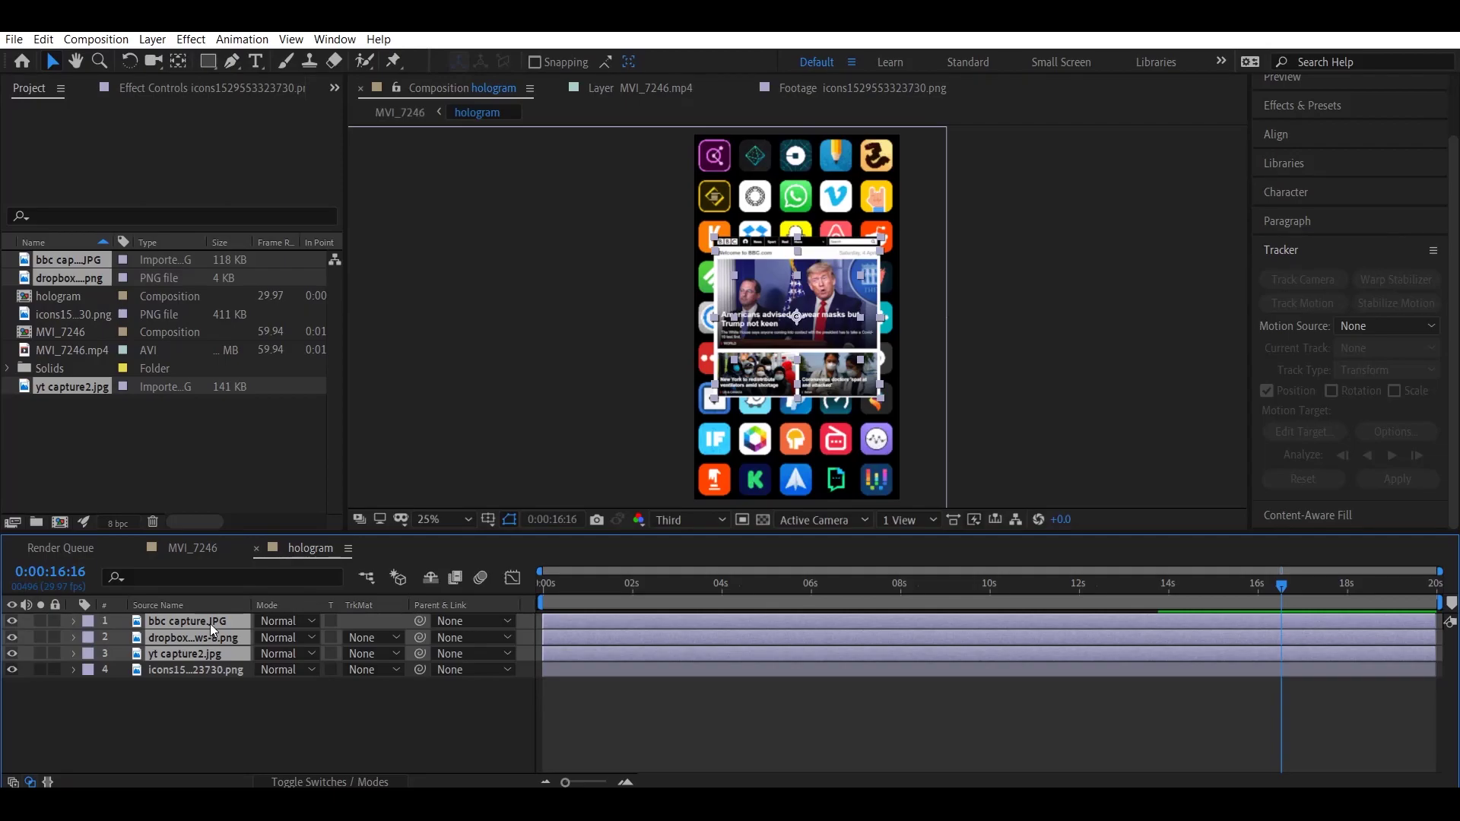
# Stack the dropbox, yt and bbc capture layers at positions 540.0, 1686.0; 540.0, 1173.0; and 540.0, 542.0, and check the layout in MVI_7246.
pyautogui.click(202, 619)
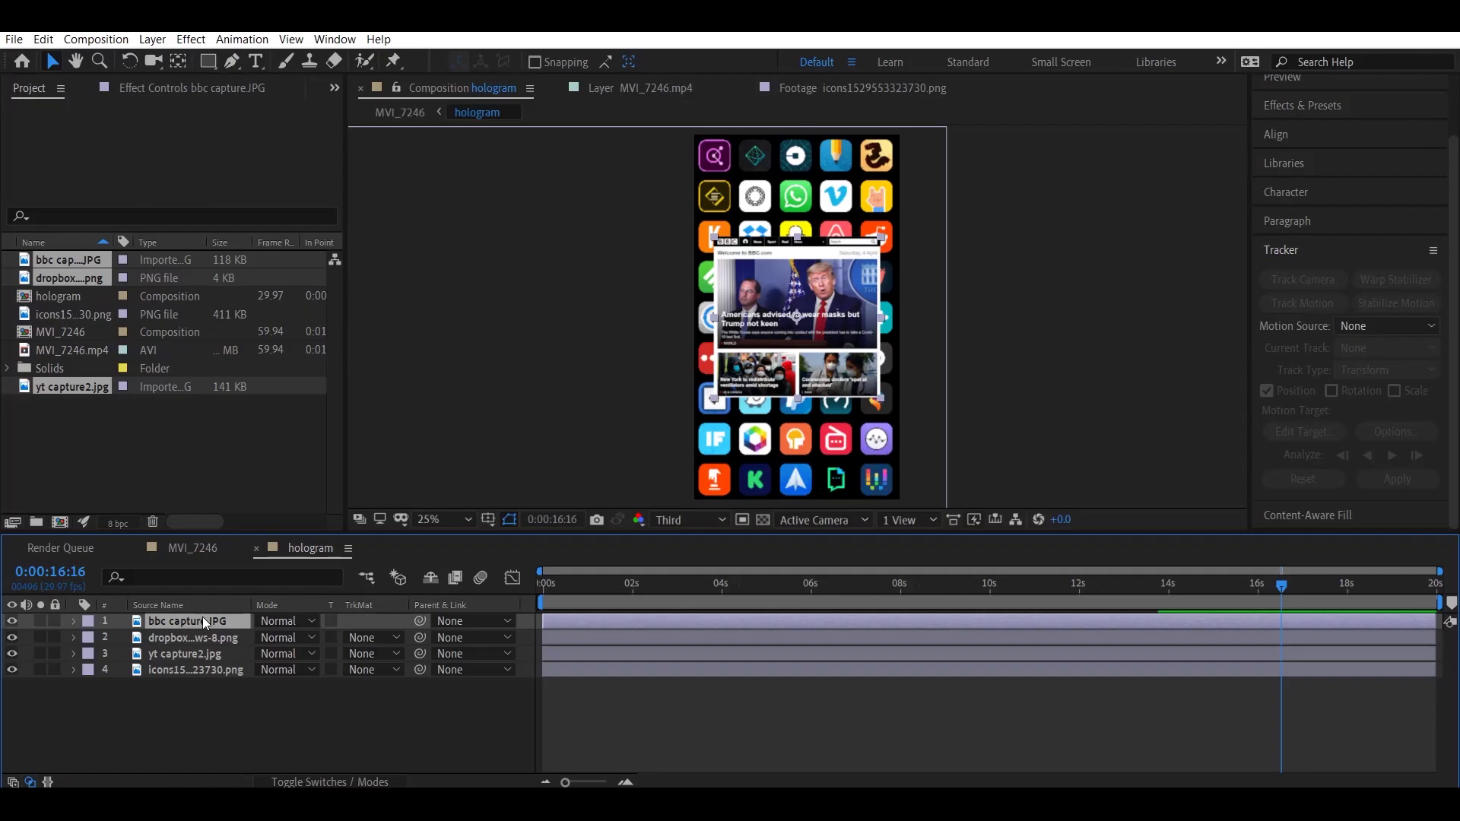
pyautogui.press('p')
pyautogui.moveTo(193, 654); pyautogui.dragTo(411, 638)
pyautogui.press('p')
pyautogui.click(223, 686)
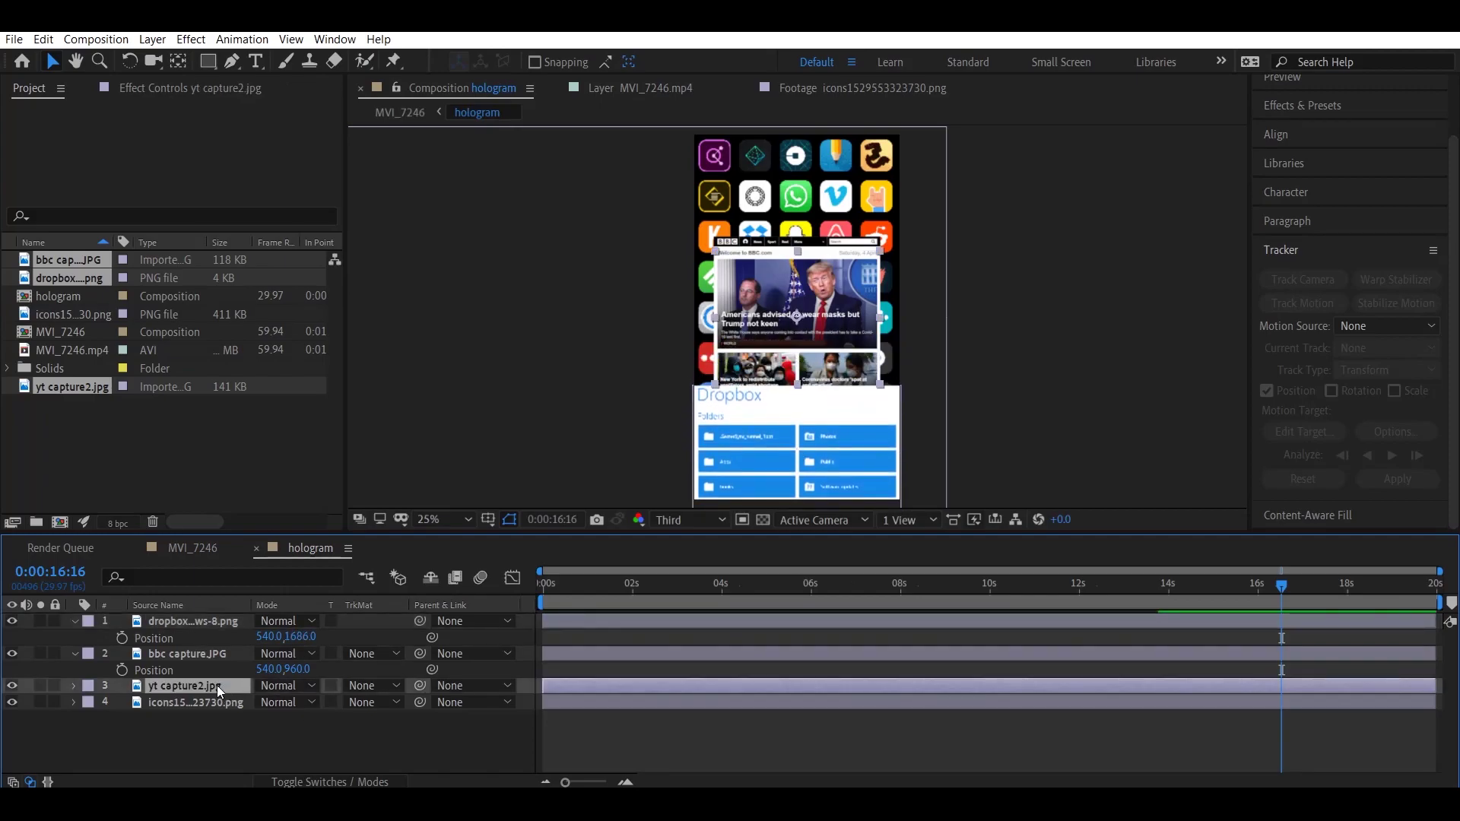
pyautogui.click(276, 668)
pyautogui.moveTo(276, 668); pyautogui.dragTo(168, 652)
pyautogui.click(1095, 741)
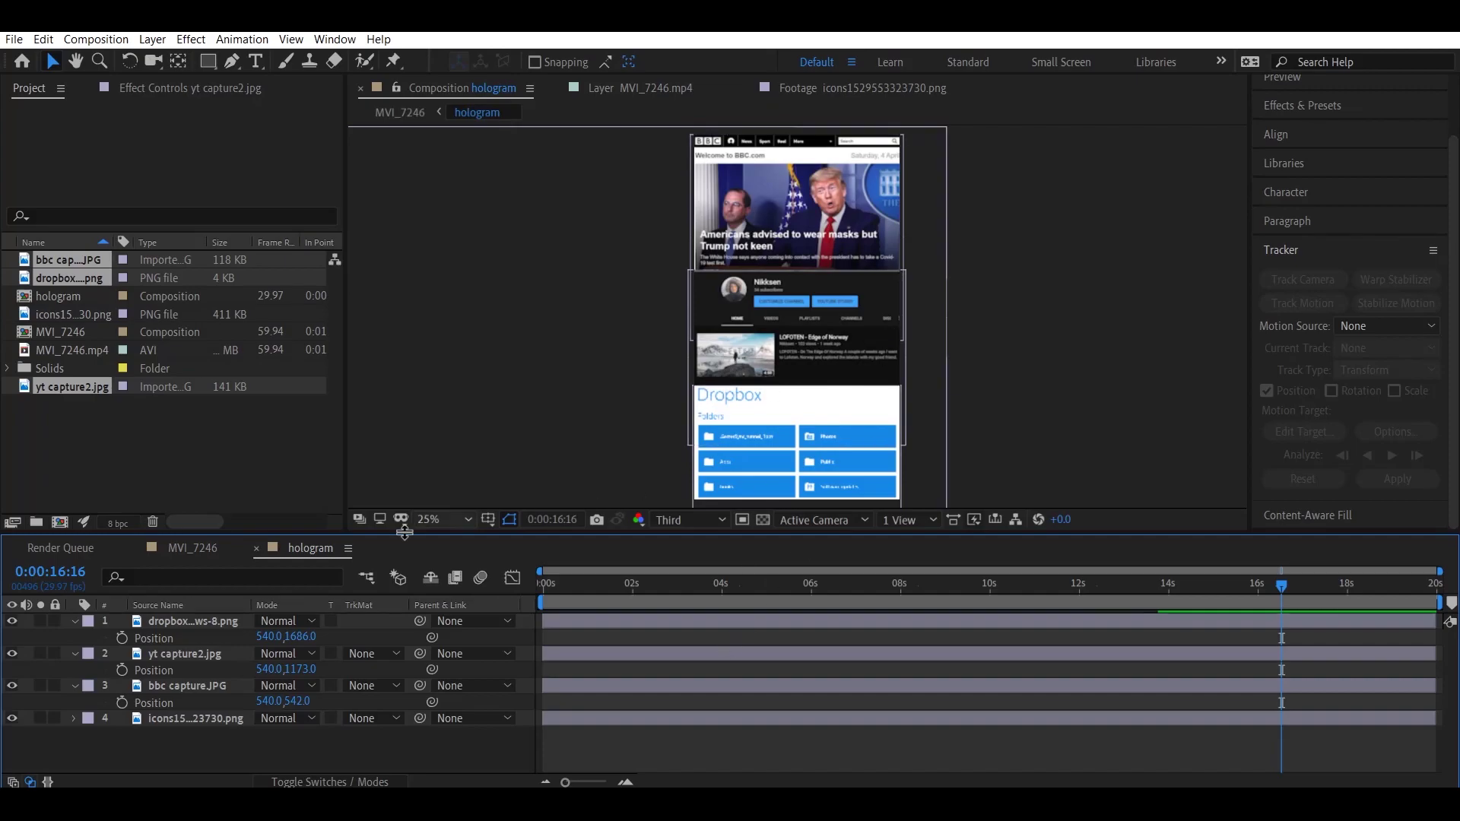
pyautogui.click(192, 549)
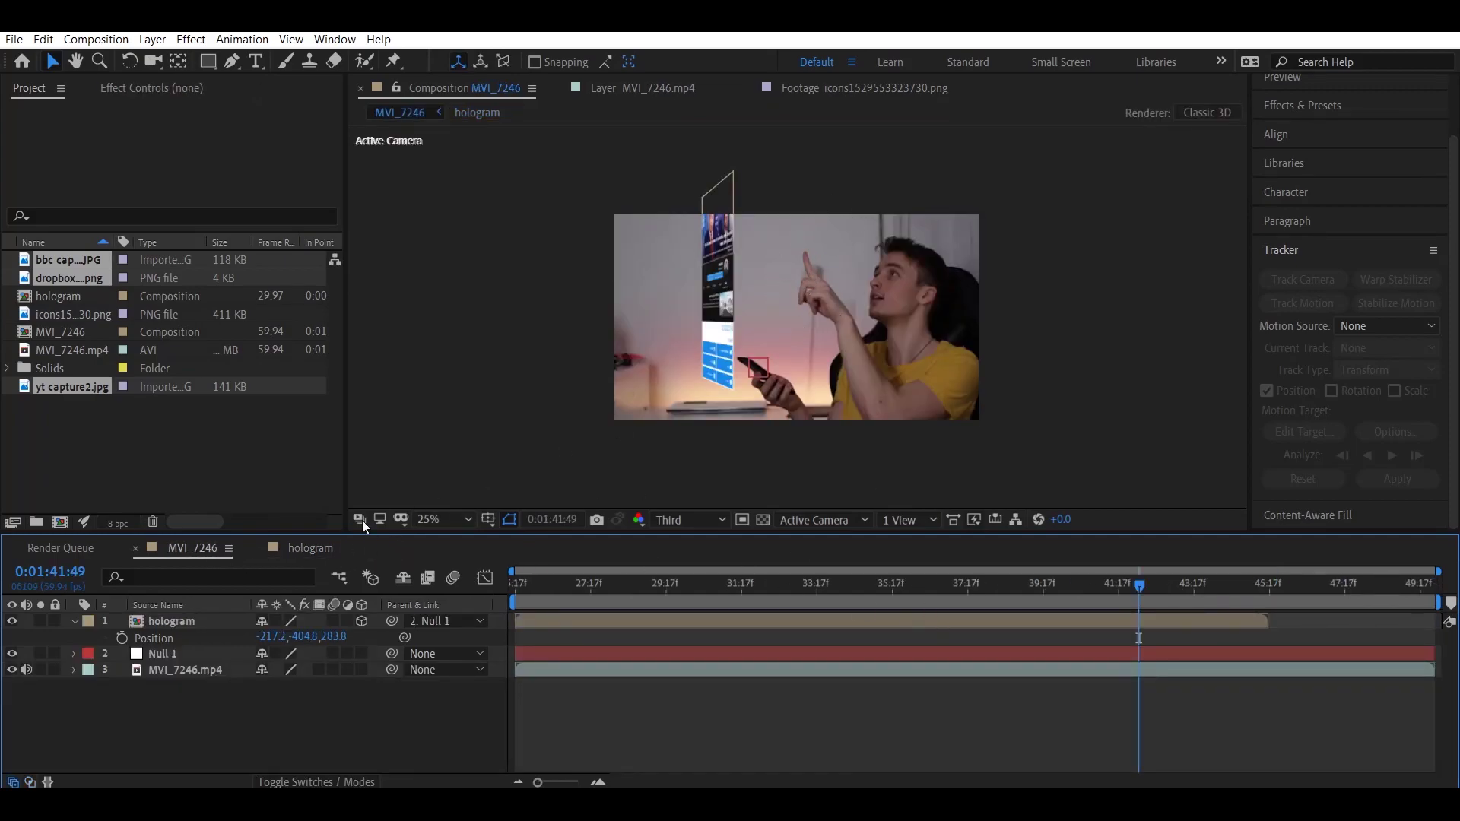
pyautogui.click(299, 552)
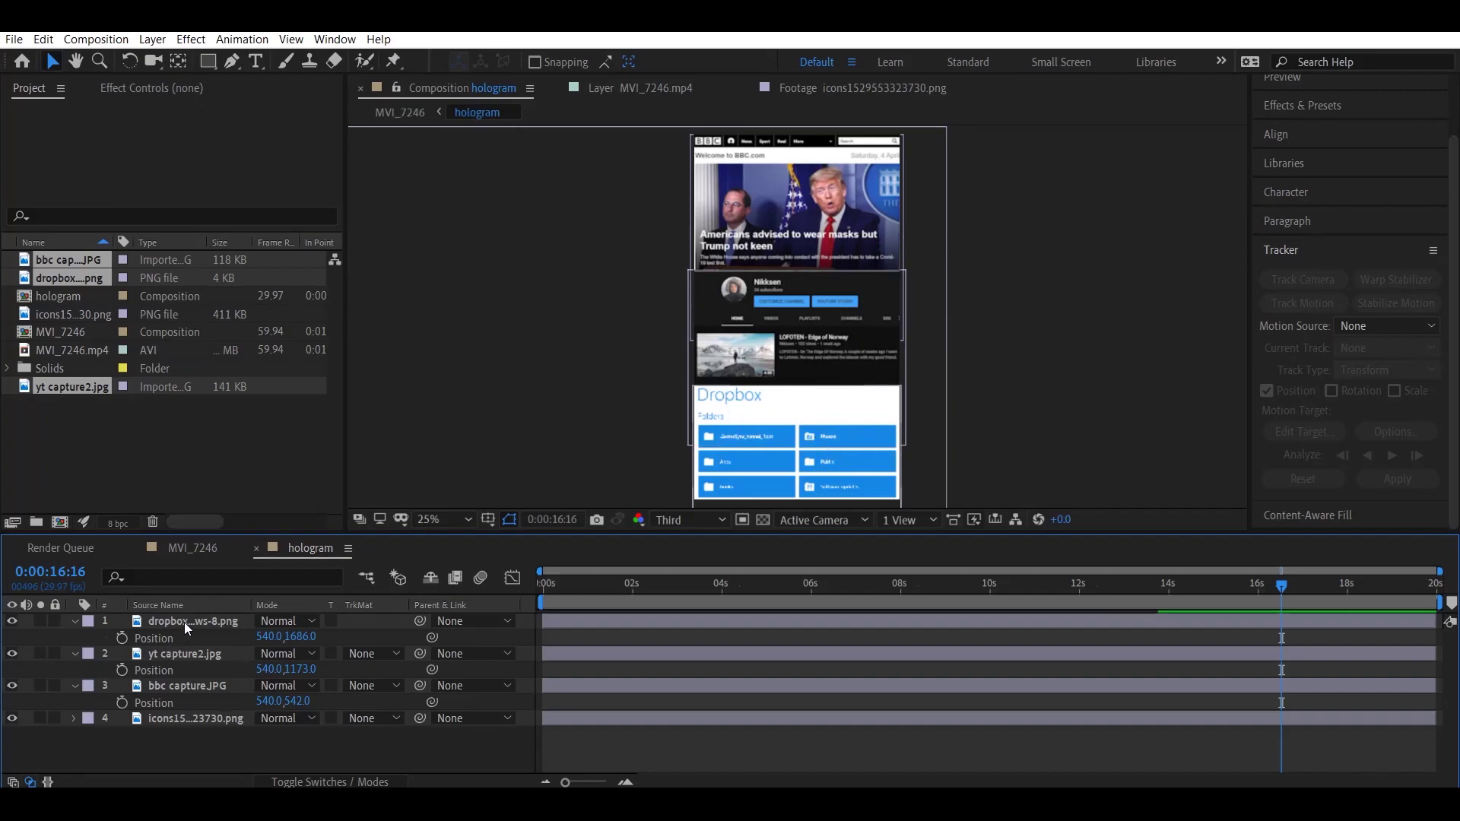
# Add a scale keyframe of 0% to the yt capture2.jpg layer at 0:00:16:16 in hologram.
pyautogui.click(172, 655)
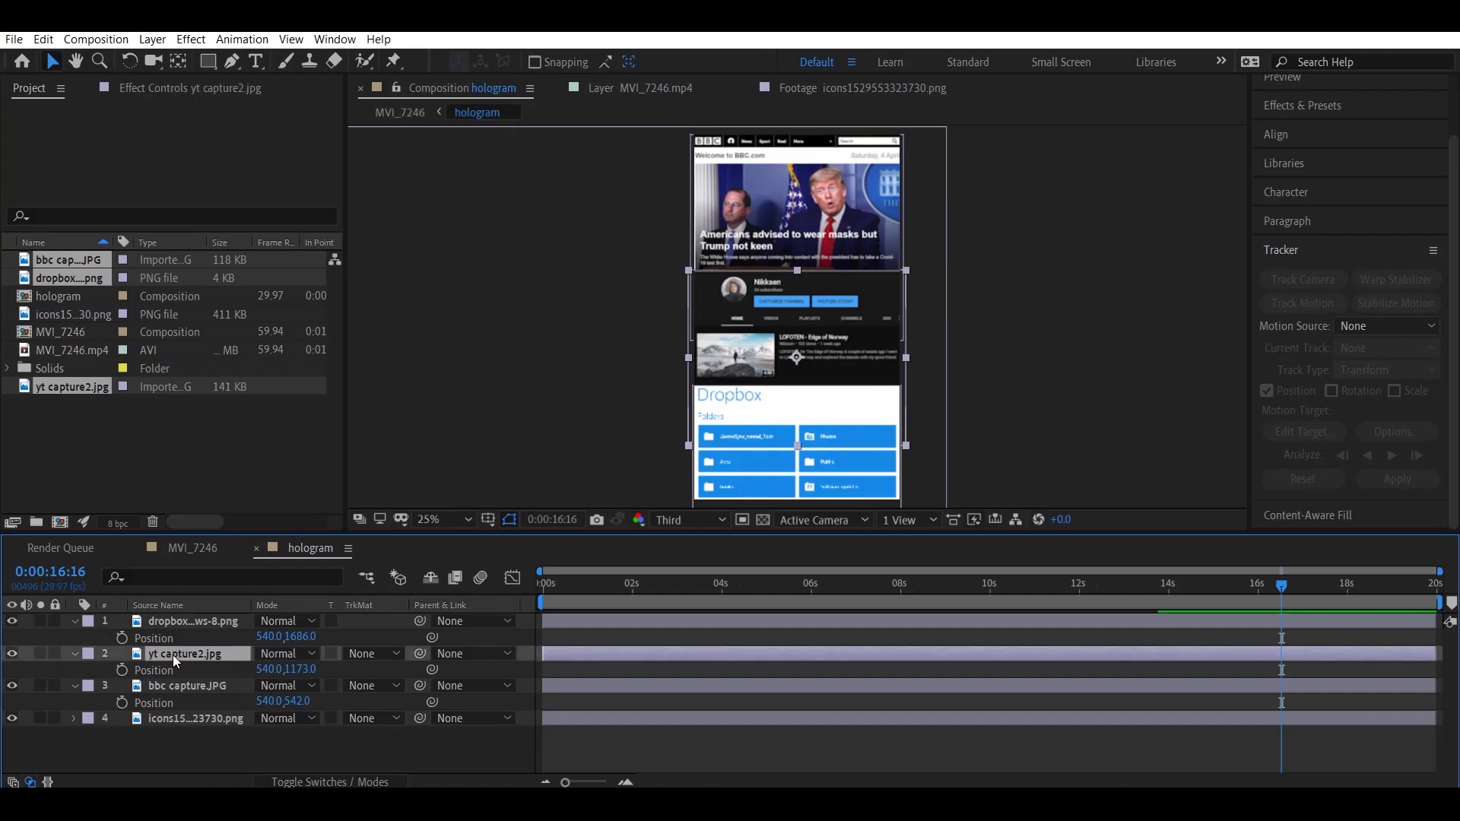
pyautogui.press('s')
pyautogui.click(122, 671)
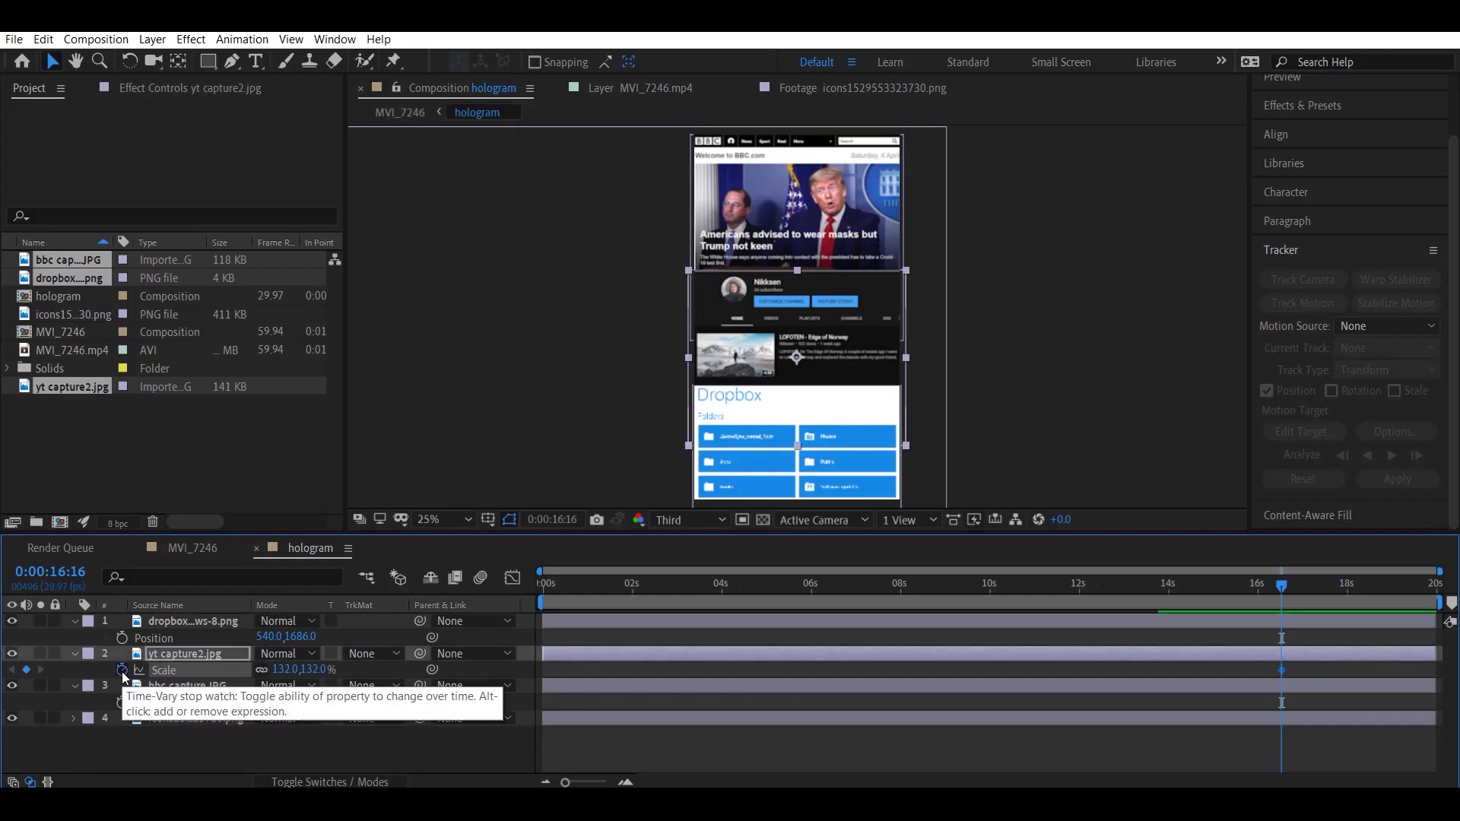
pyautogui.click(279, 669)
pyautogui.write('0')
pyautogui.press('Return')
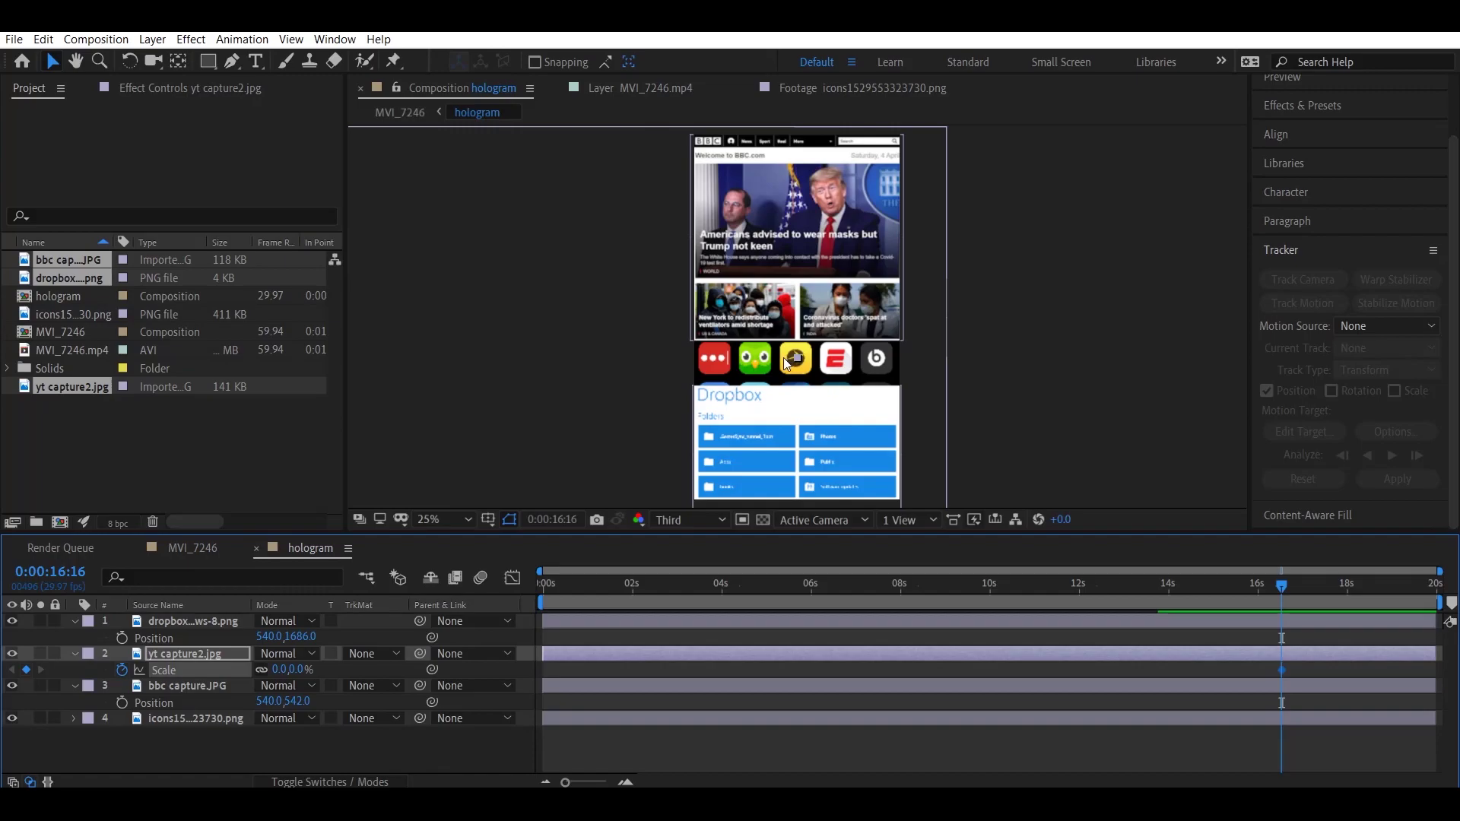
# Keyframe the dropbox and bbc capture positions at 0:00:16:16, moving them out of frame to 1663.0, 1686.0 and -586.0, 542.0.
pyautogui.click(166, 617)
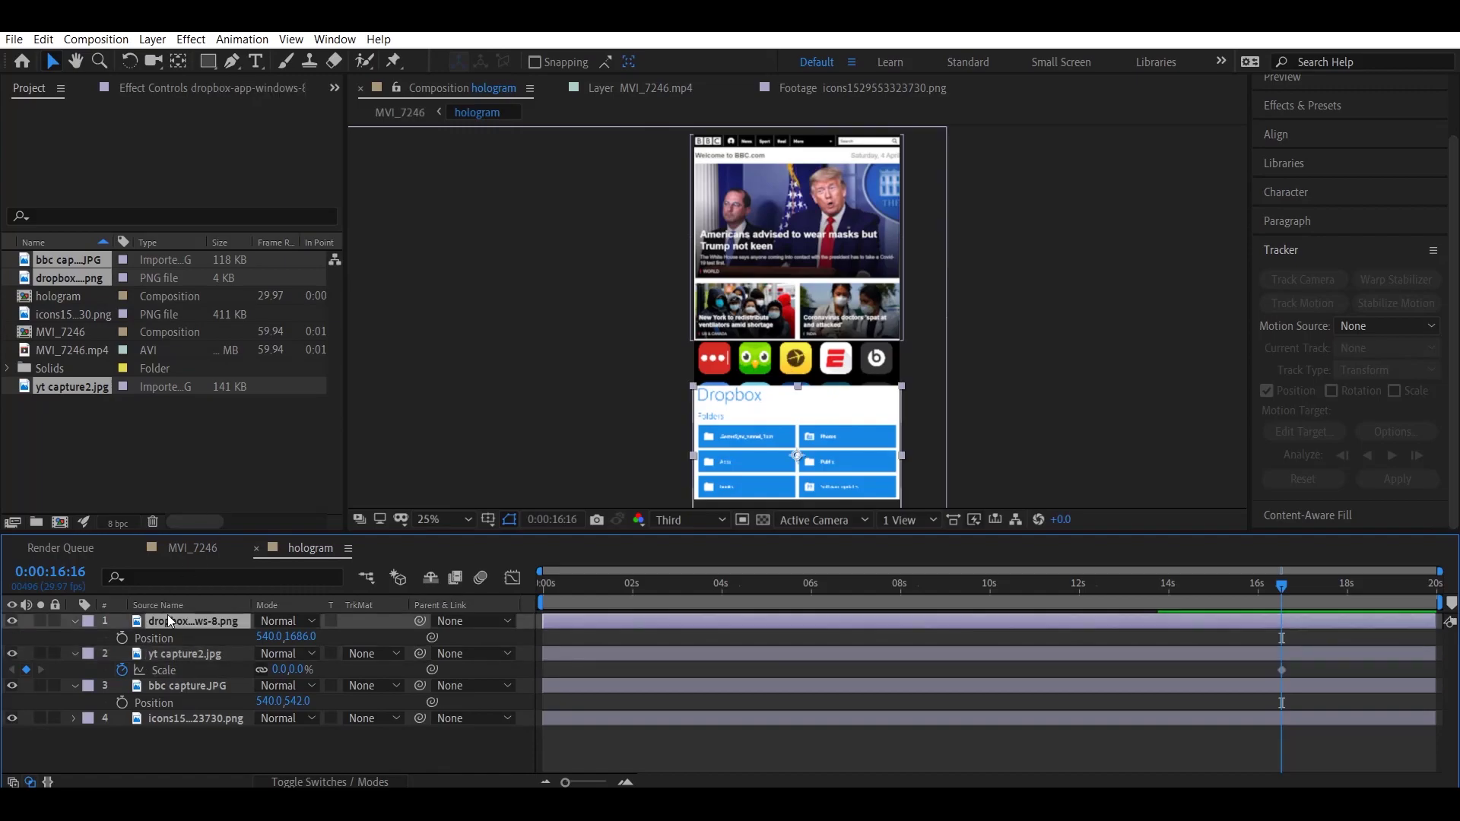
pyautogui.click(121, 639)
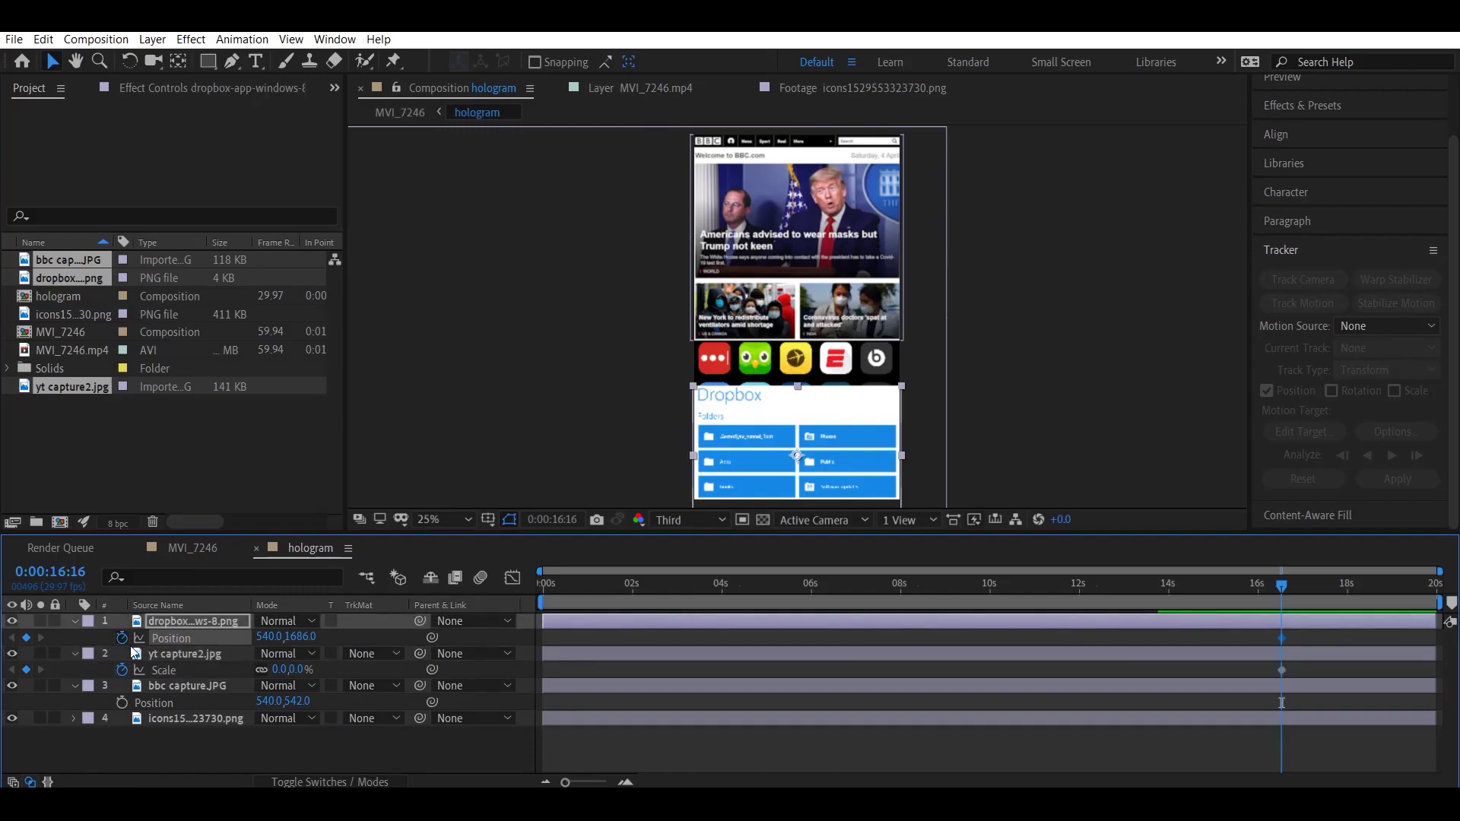
pyautogui.click(188, 687)
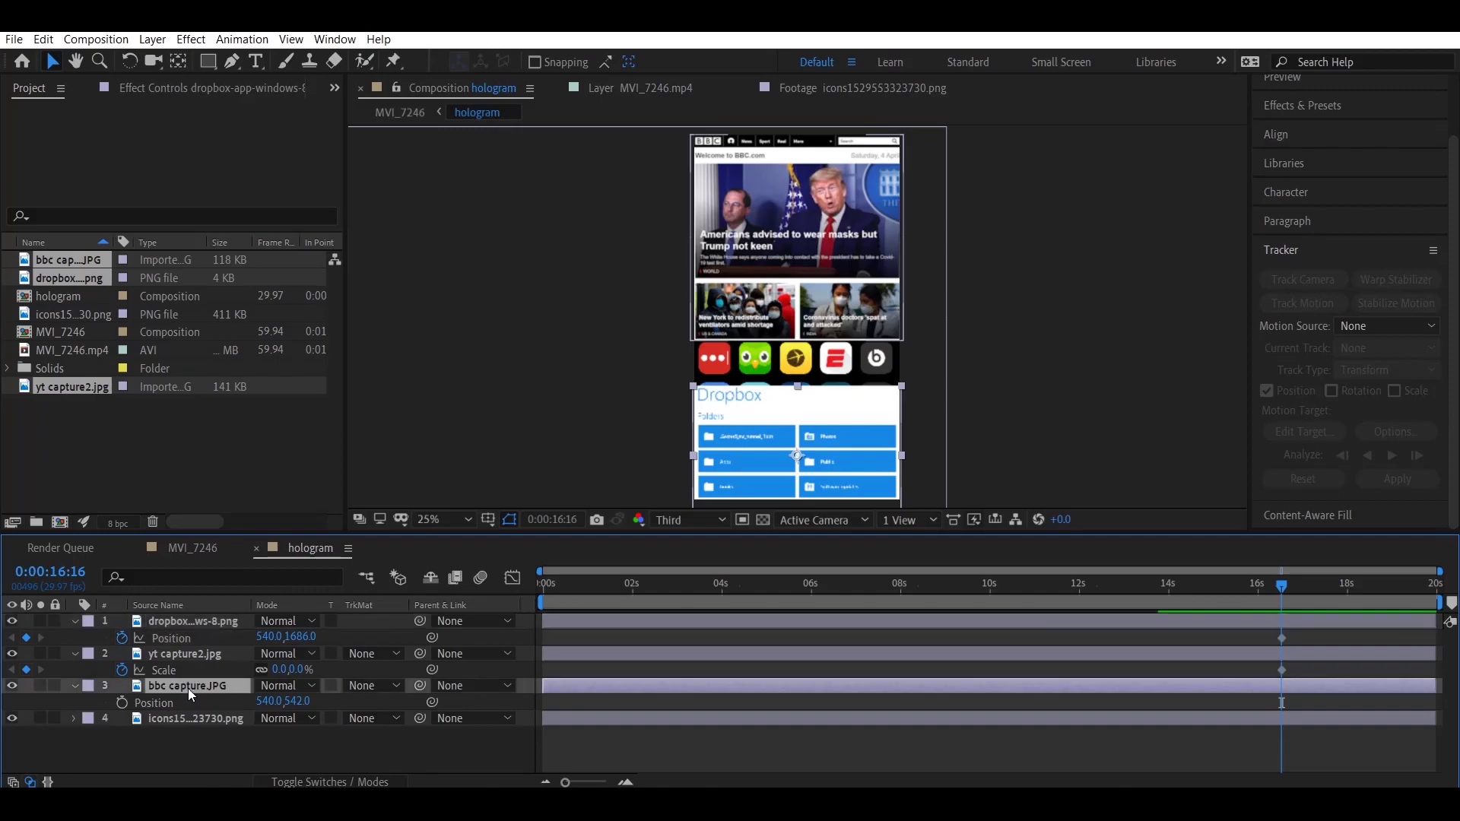
pyautogui.click(121, 702)
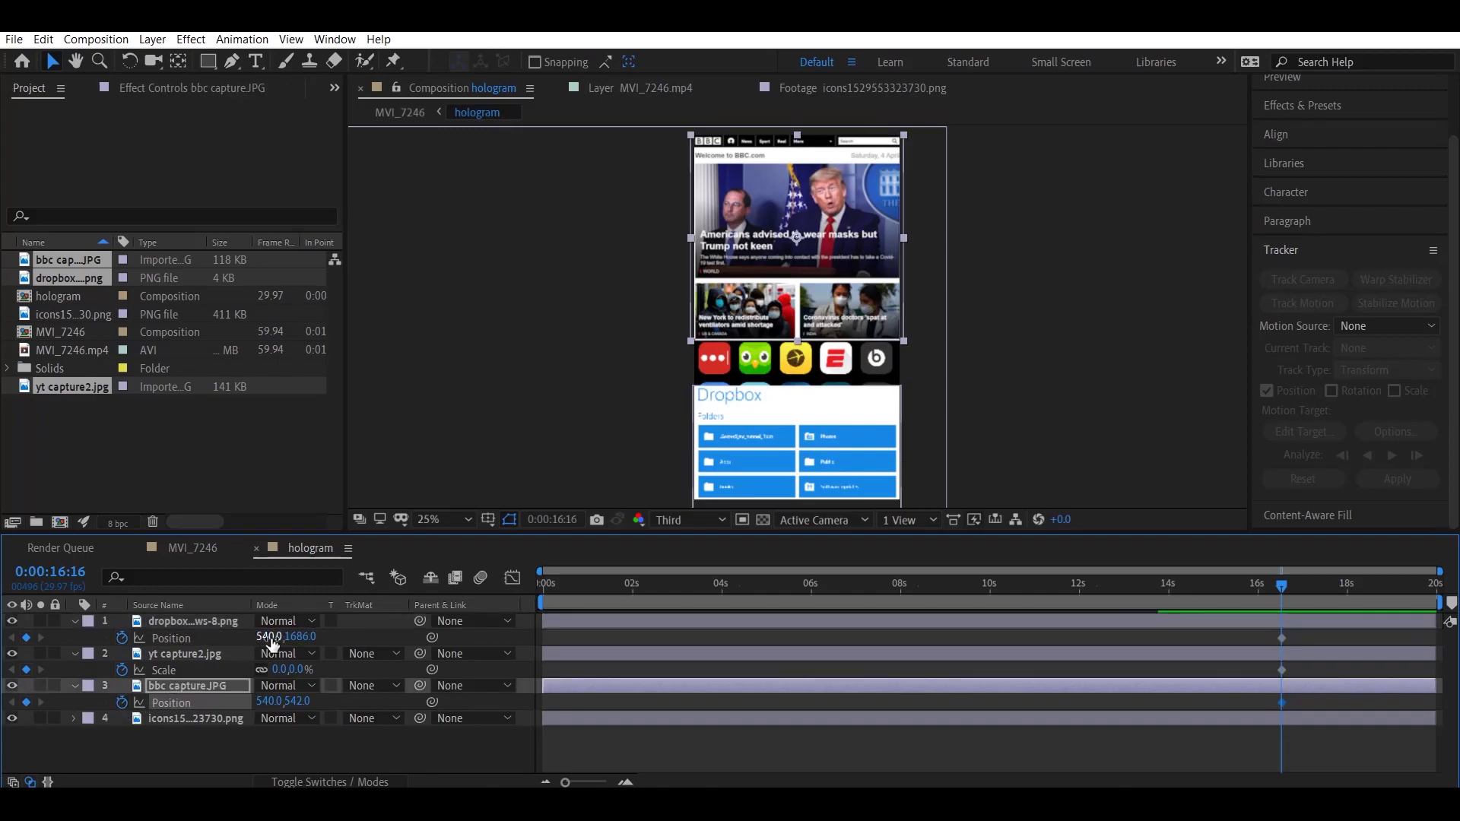
pyautogui.moveTo(271, 639); pyautogui.dragTo(952, 609)
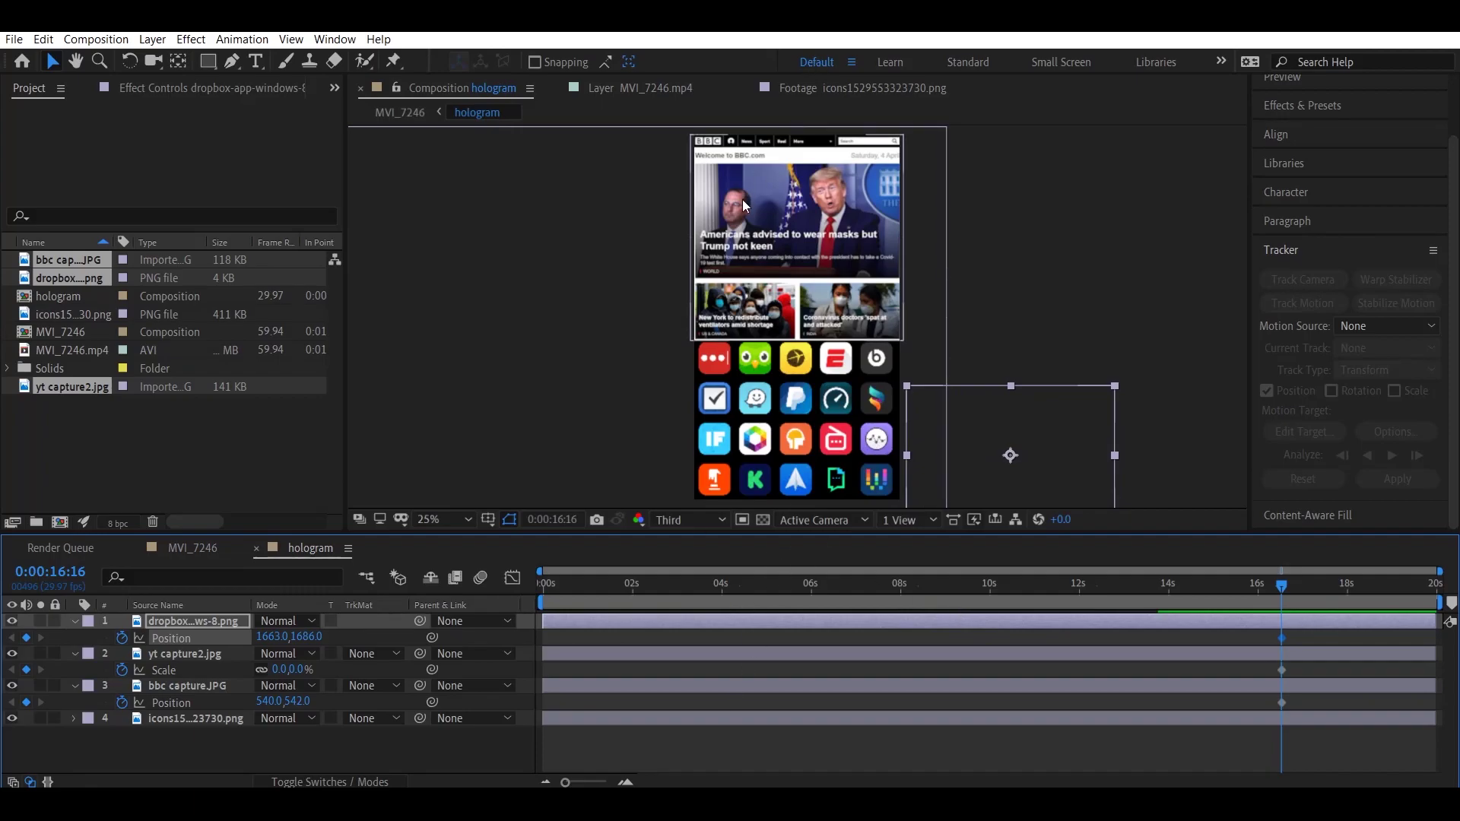
pyautogui.click(211, 701)
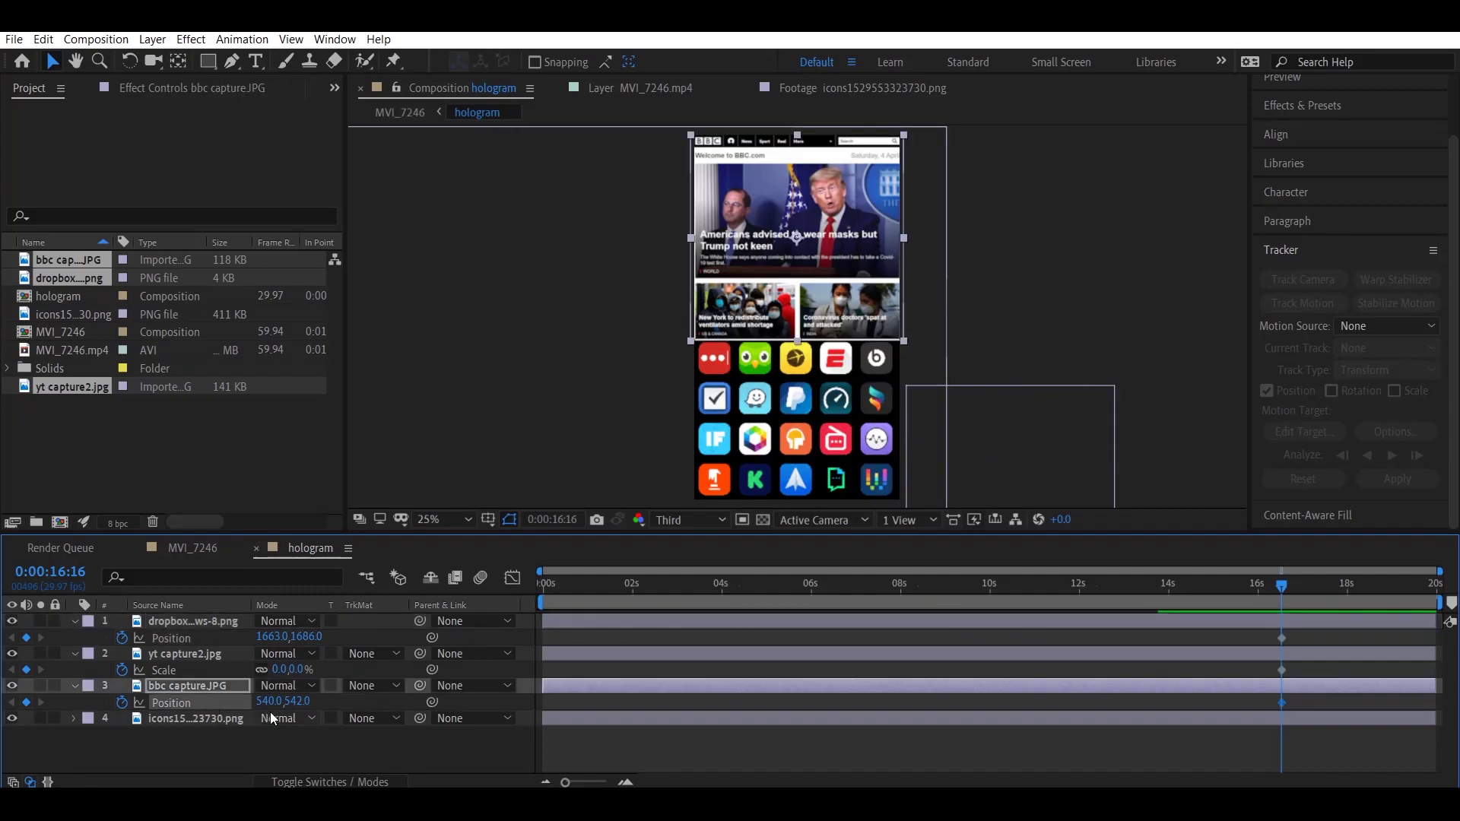
pyautogui.moveTo(272, 707); pyautogui.dragTo(99, 697)
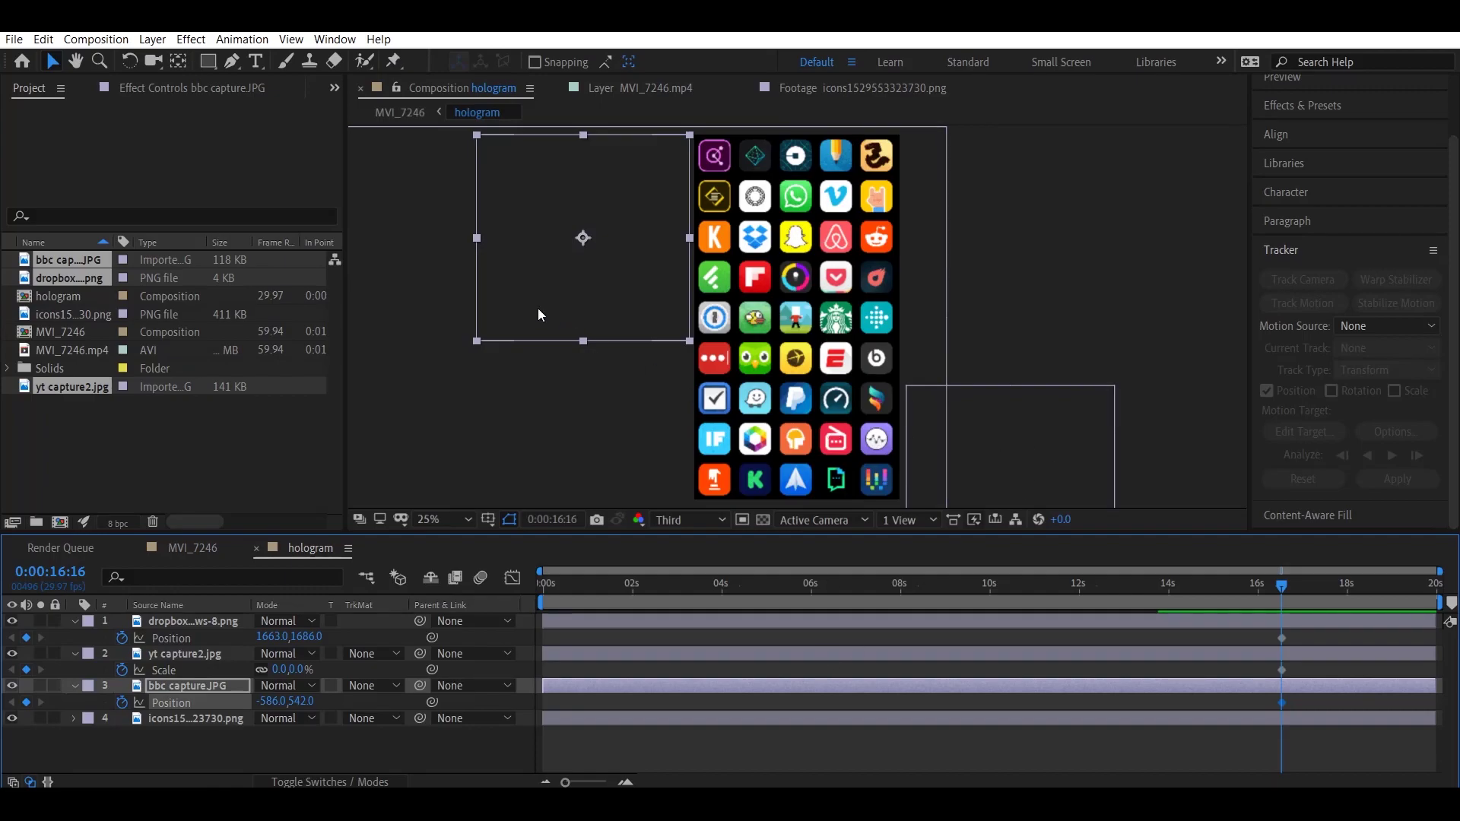
# Add a position keyframe to the icons layer at 0:00:16:16, keeping it at -955.0, 964.0.
pyautogui.click(194, 717)
pyautogui.press('p')
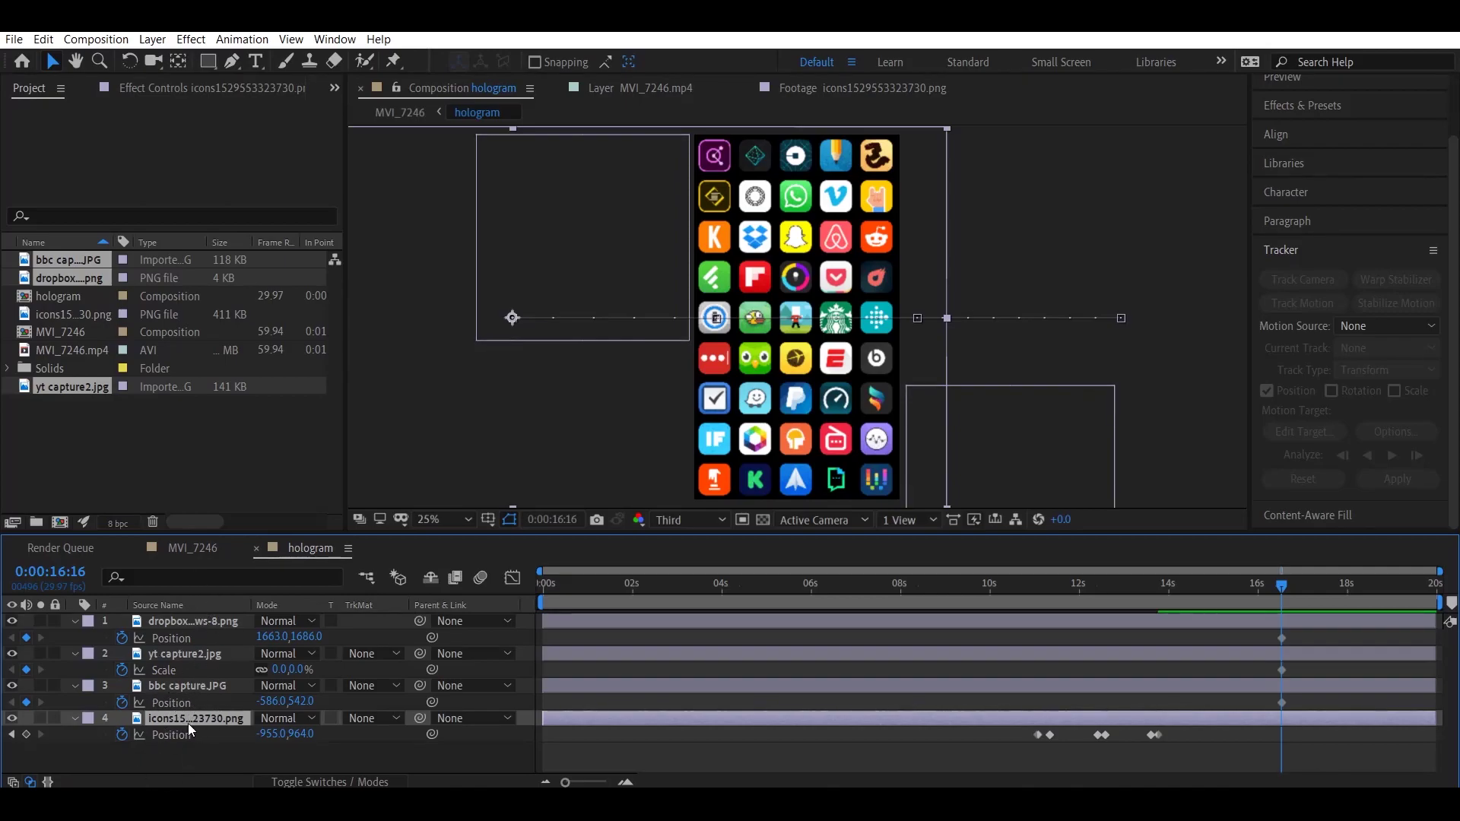
pyautogui.click(26, 734)
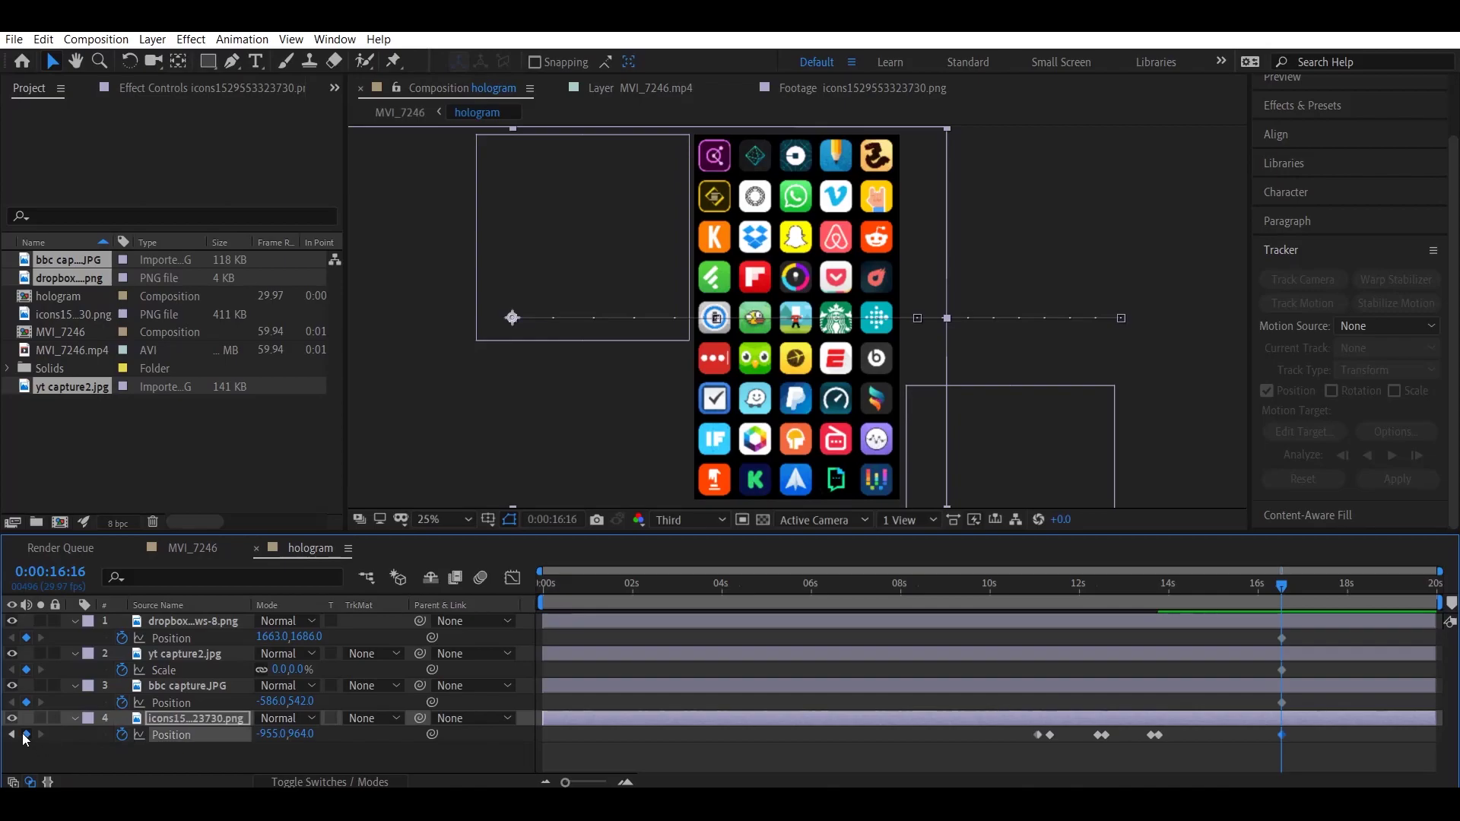
# Find the finger gesture's end at 0:01:42:00 in MVI_7246 and move the icons layer in hologram down to -955.0, 2964.0 at 0:00:16:22.
pyautogui.click(187, 547)
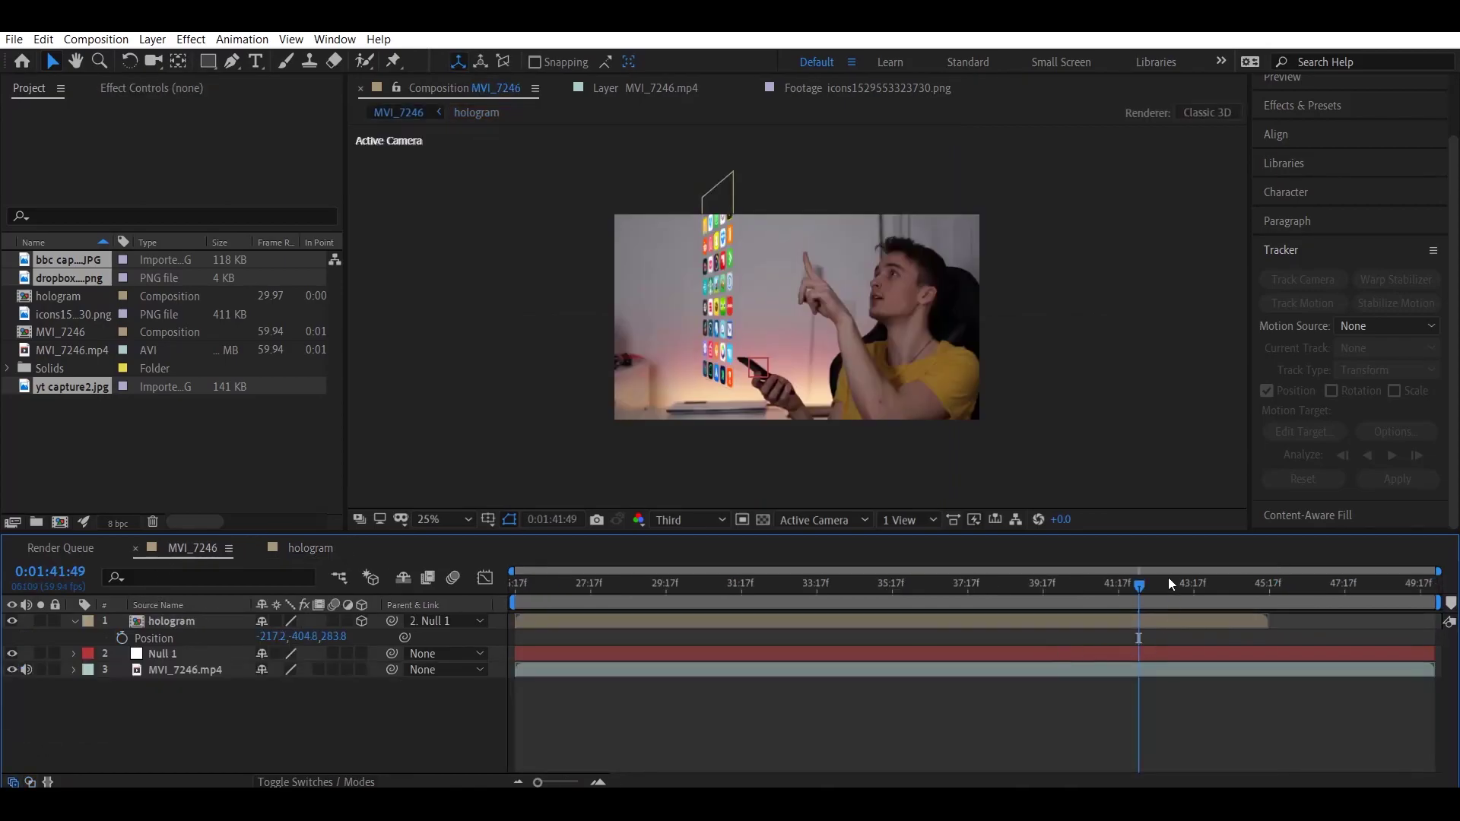
pyautogui.moveTo(1141, 586); pyautogui.dragTo(1148, 587)
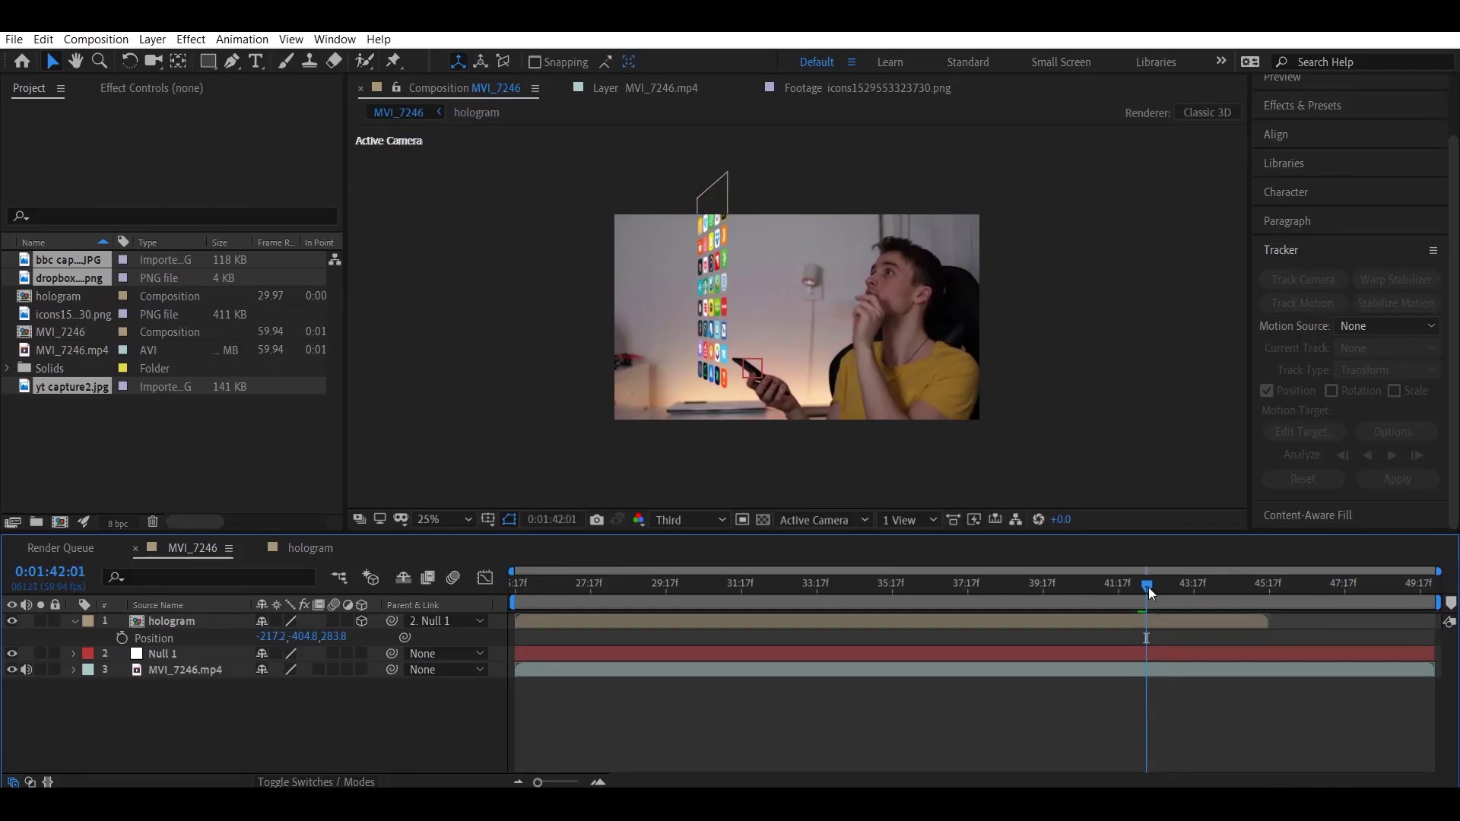
pyautogui.moveTo(1145, 591); pyautogui.dragTo(1144, 592)
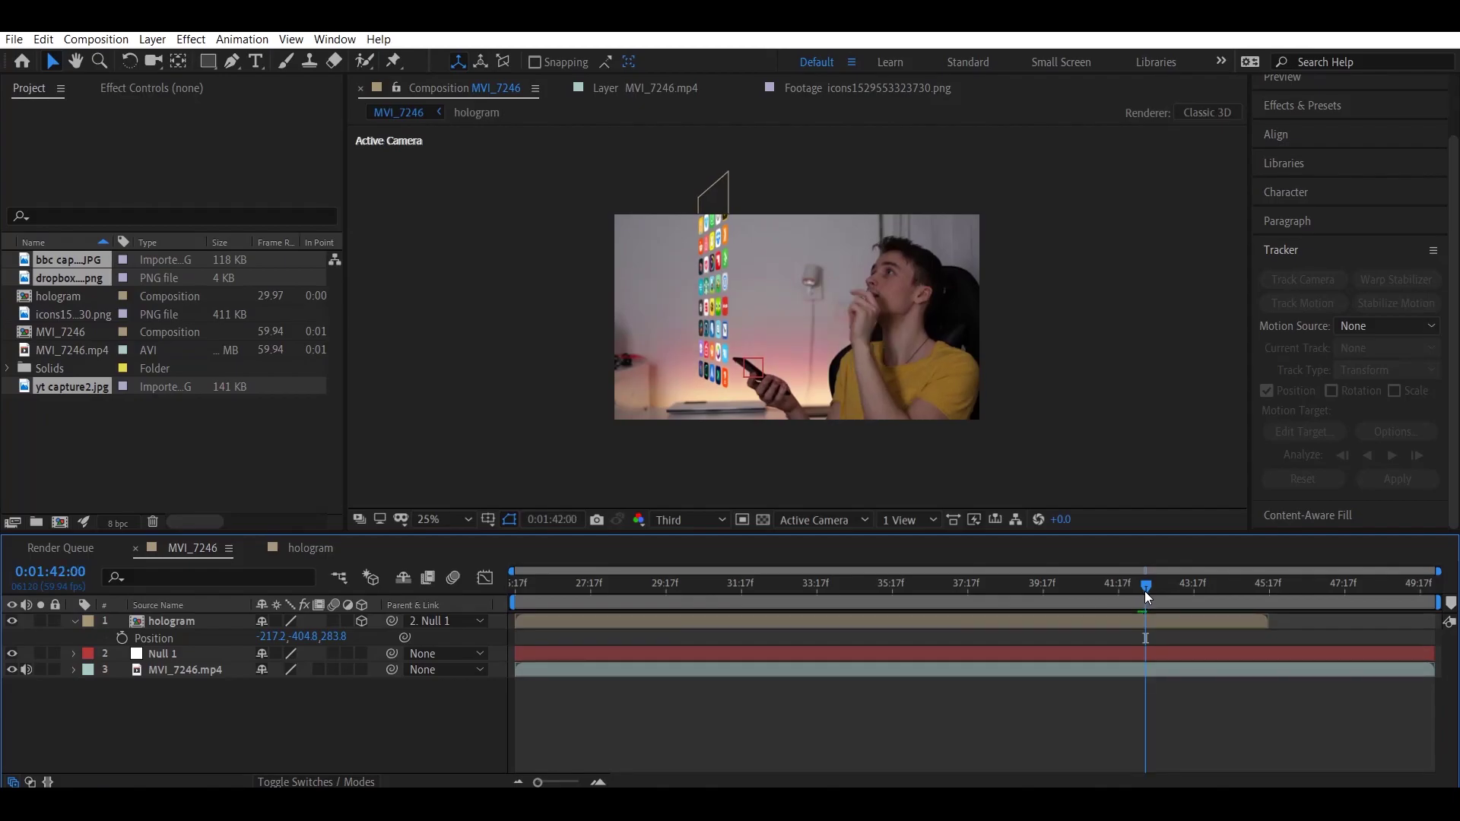
pyautogui.click(316, 548)
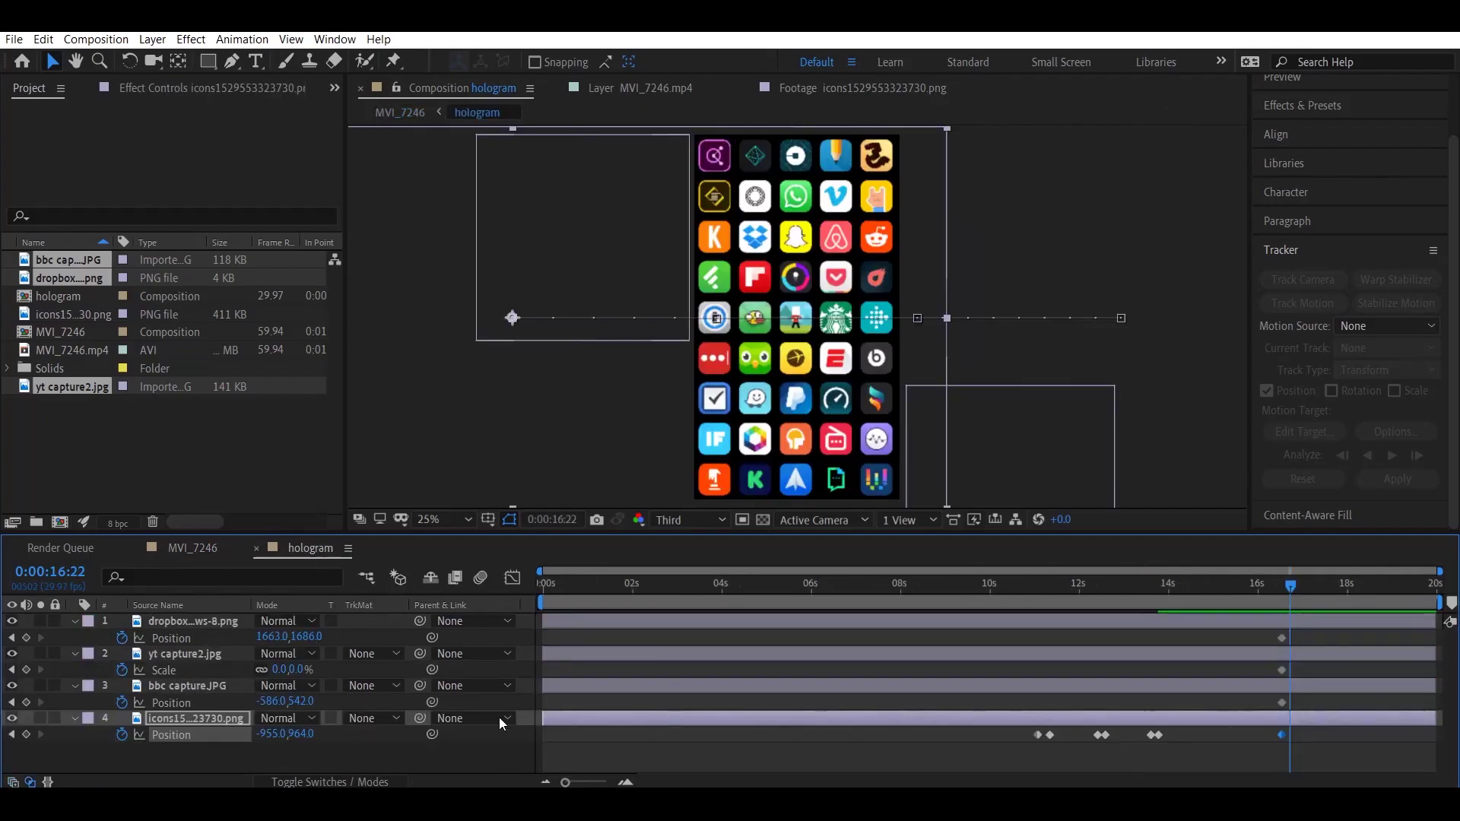
pyautogui.click(304, 734)
pyautogui.moveTo(311, 732); pyautogui.dragTo(942, 741)
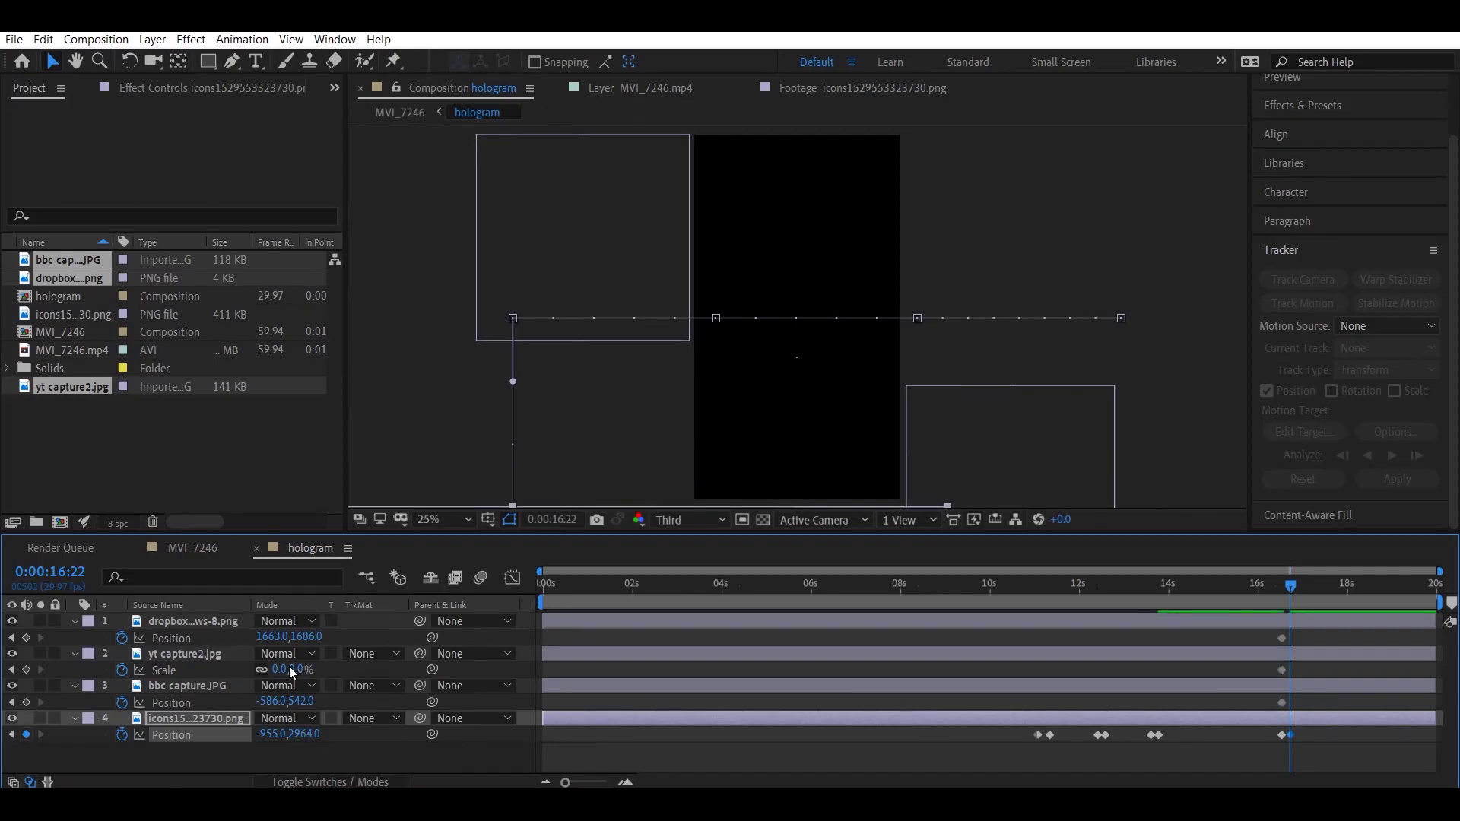
# At 0:00:16:22, scale yt capture2.jpg to 130% and slide the dropbox layer into frame at 535.0, 1686.0.
pyautogui.moveTo(283, 670); pyautogui.dragTo(403, 668)
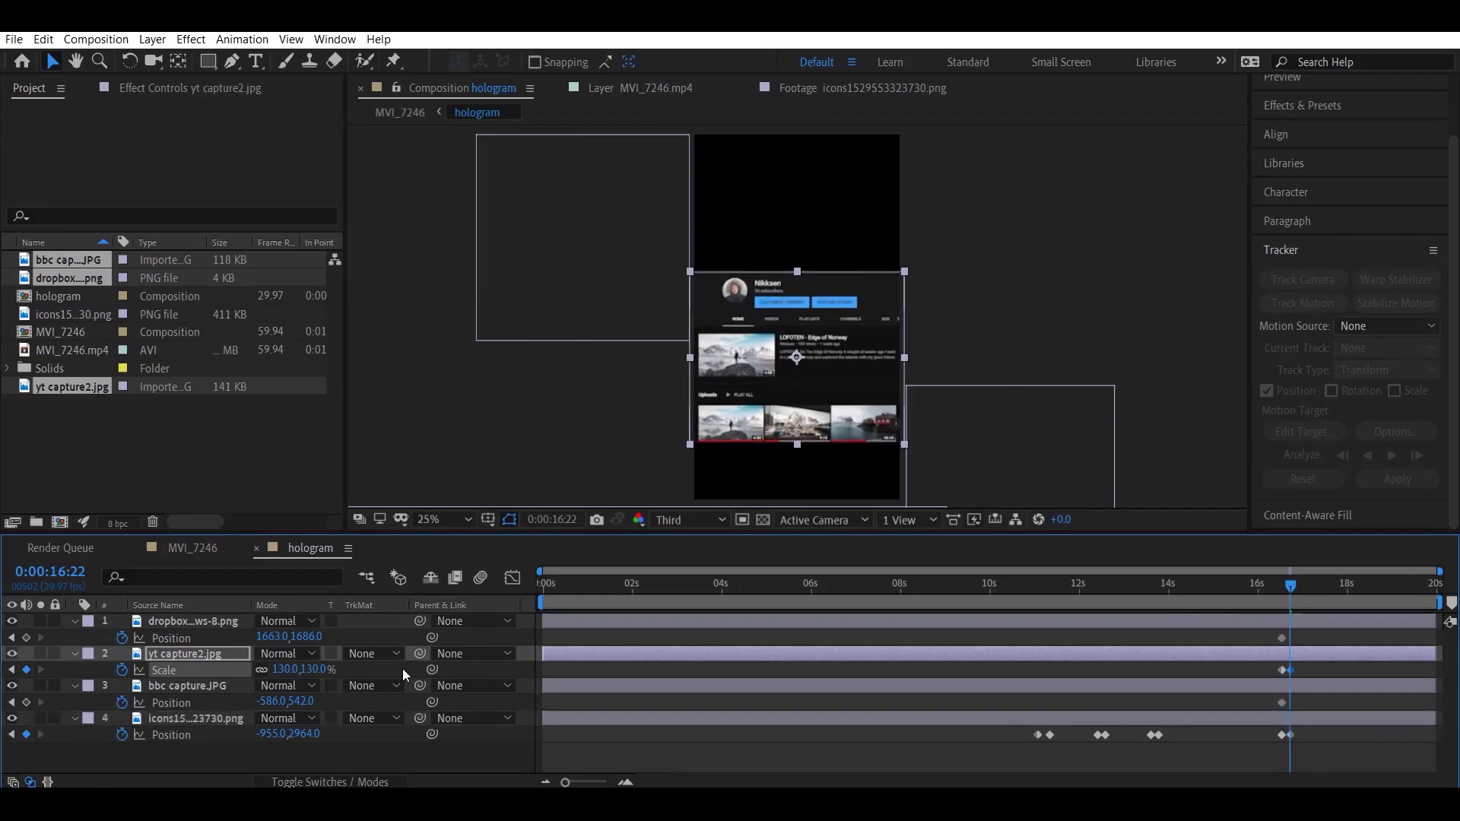
pyautogui.click(309, 645)
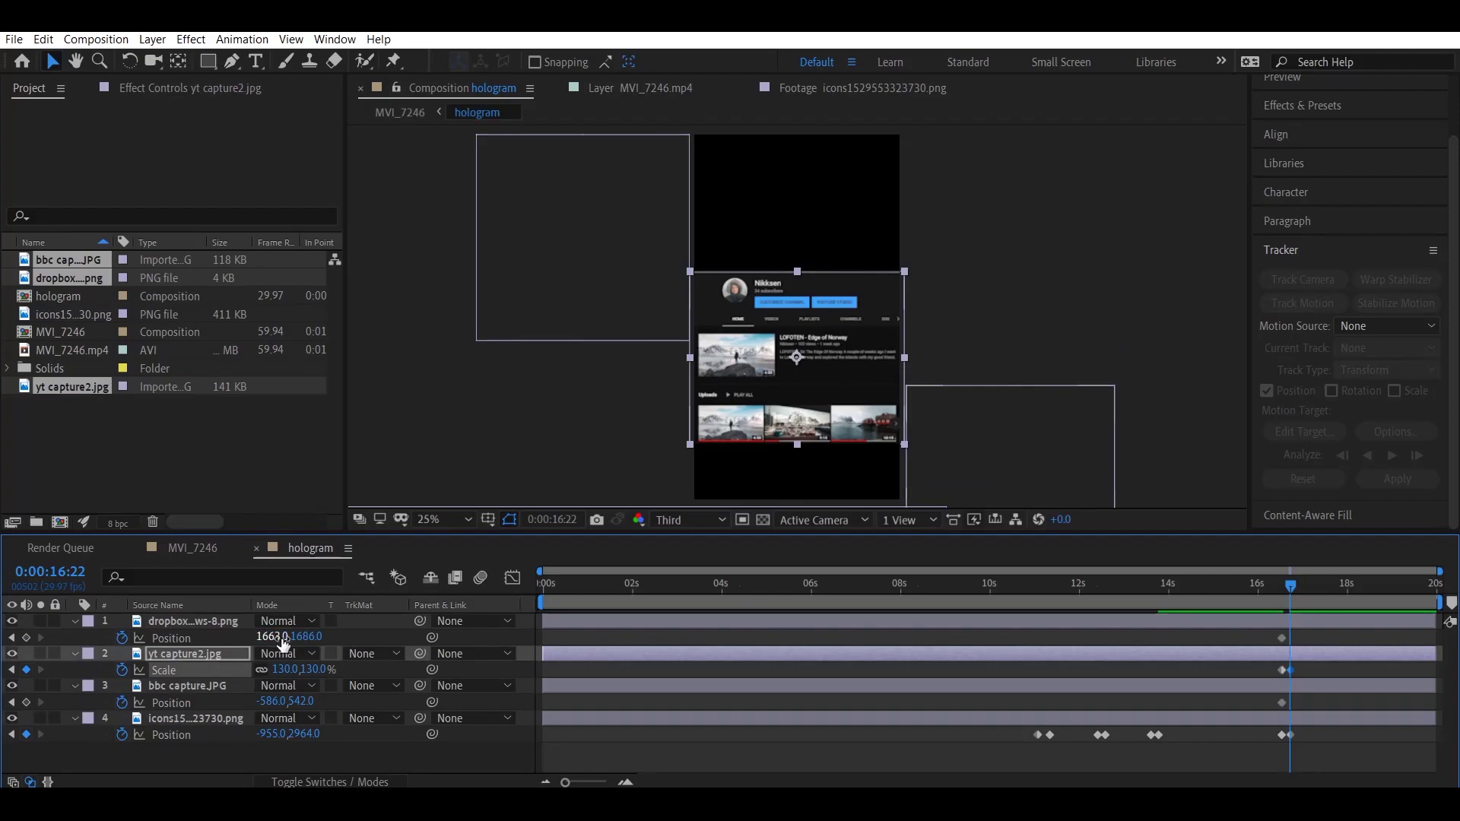
pyautogui.moveTo(281, 638); pyautogui.dragTo(178, 637)
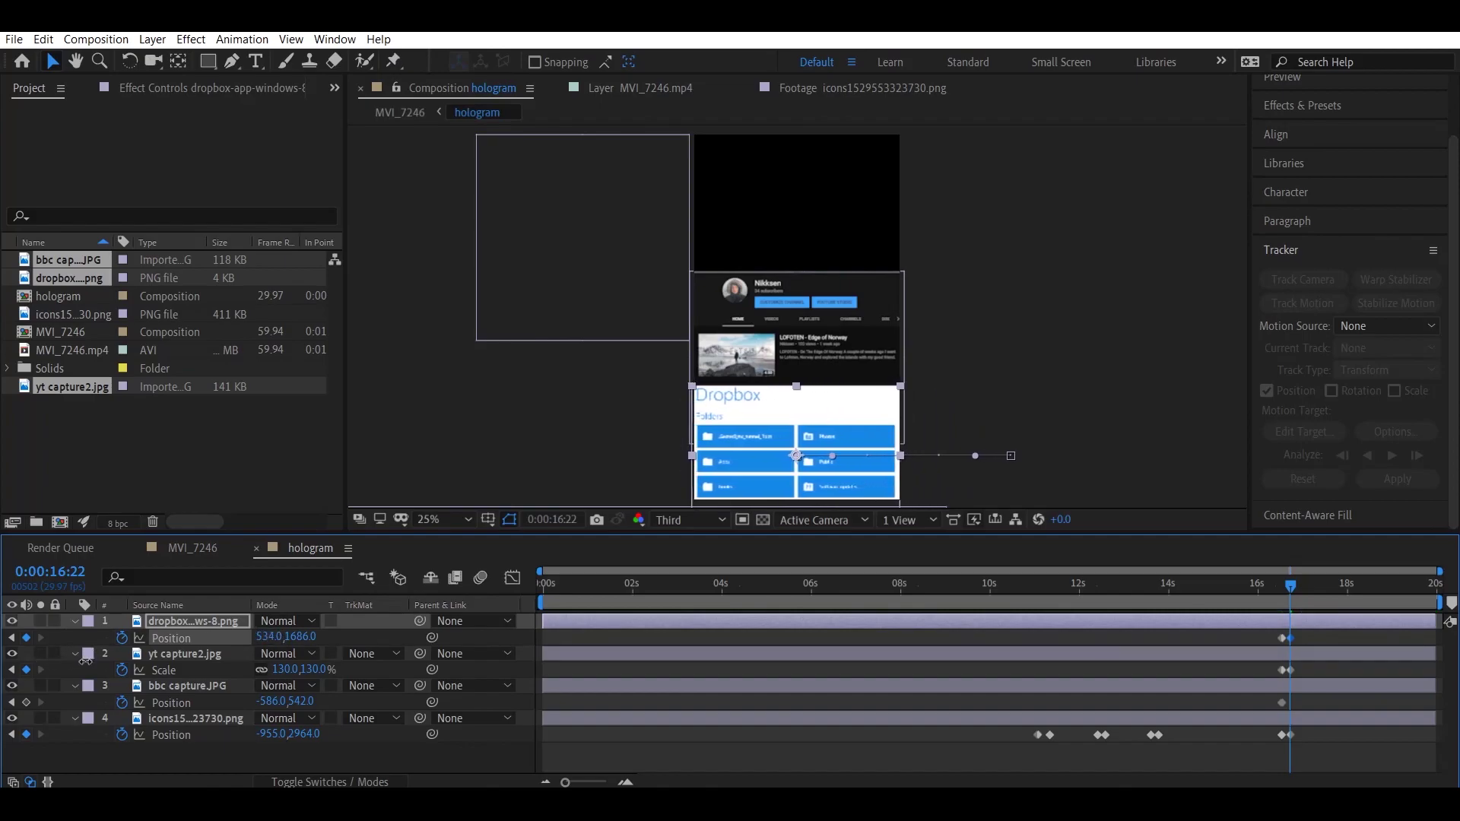
# Slide the bbc capture layer into frame at position 539.0, 542.0 at 0:00:16:22.
pyautogui.moveTo(286, 701); pyautogui.dragTo(1177, 705)
pyautogui.click(273, 734)
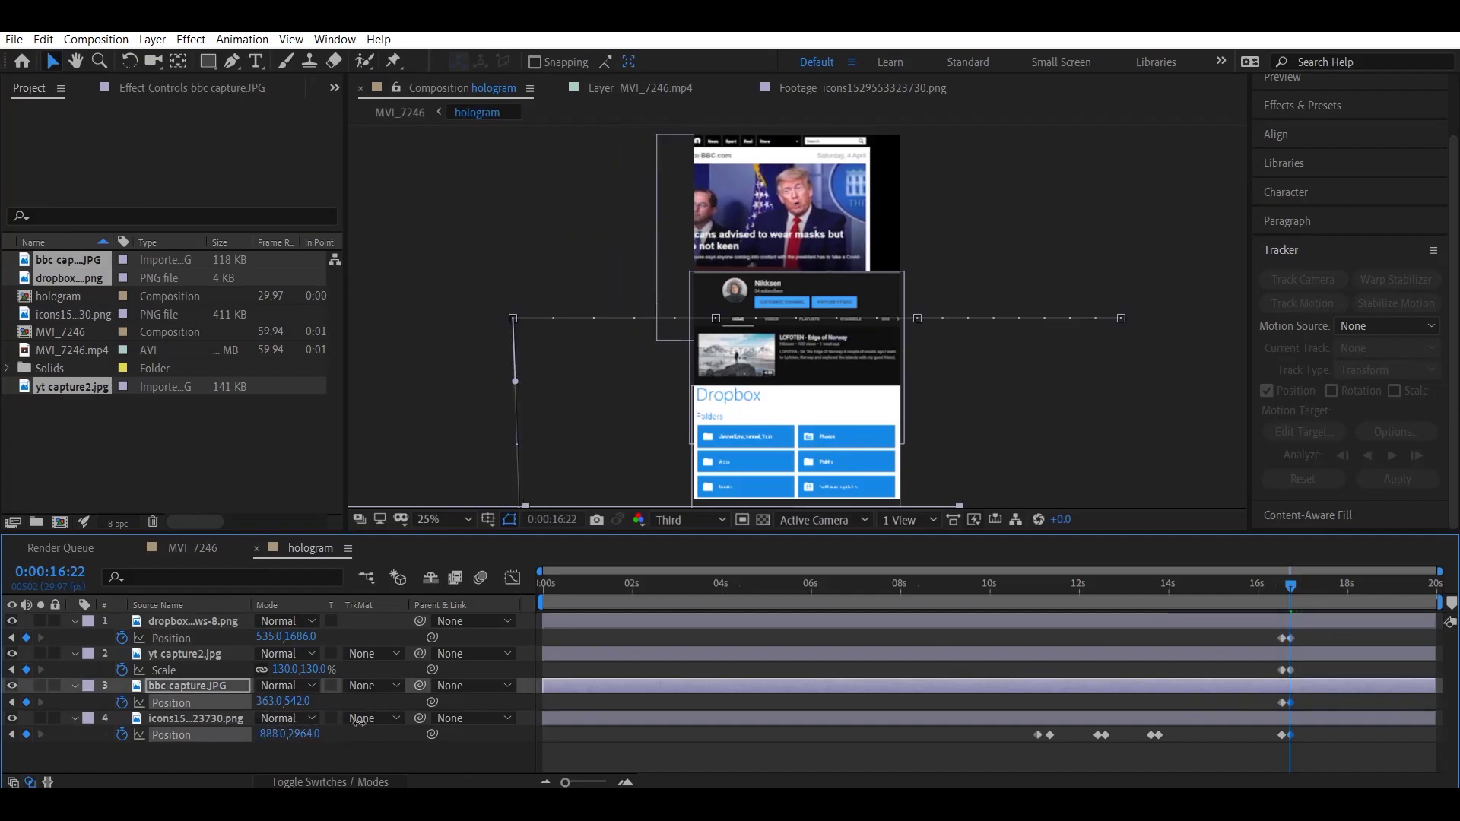
pyautogui.click(282, 703)
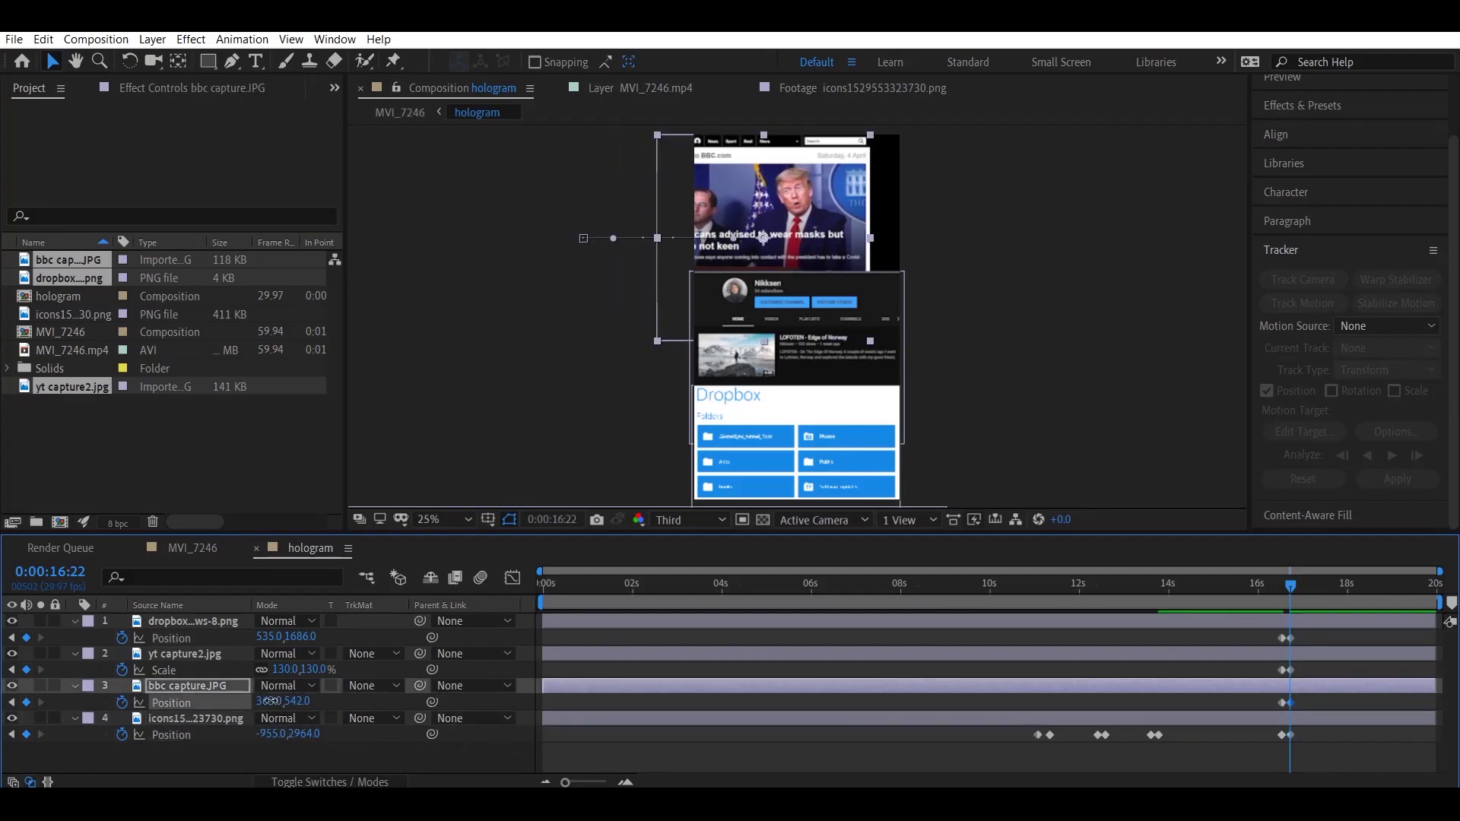
pyautogui.moveTo(283, 705); pyautogui.dragTo(421, 685)
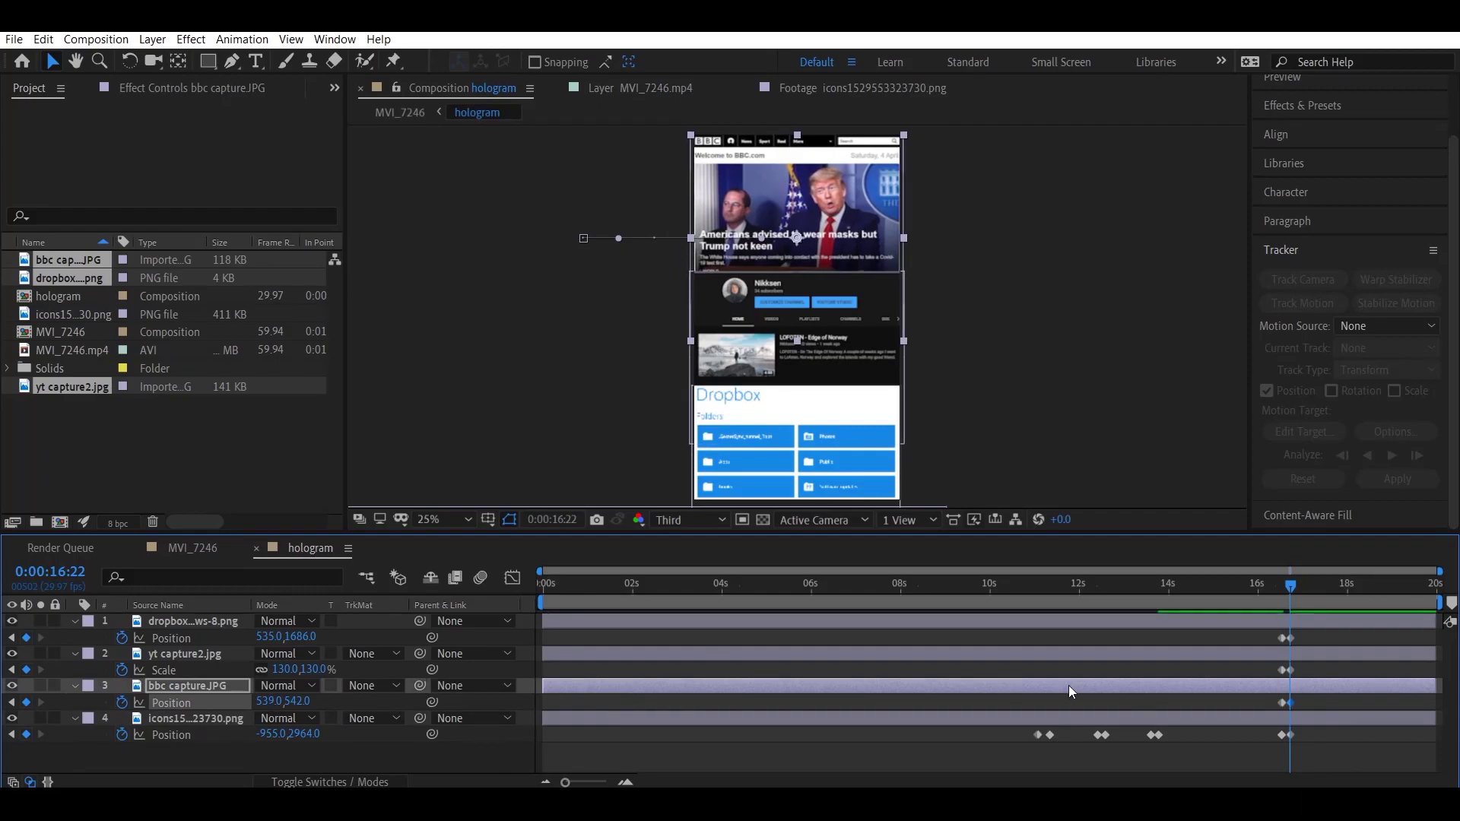
# Preview the screen captures' entrance in MVI_7246 from 0:01:39:48 and 0:01:41:13, and move to 0:01:42:04.
pyautogui.click(191, 547)
pyautogui.moveTo(1096, 585); pyautogui.dragTo(1061, 586)
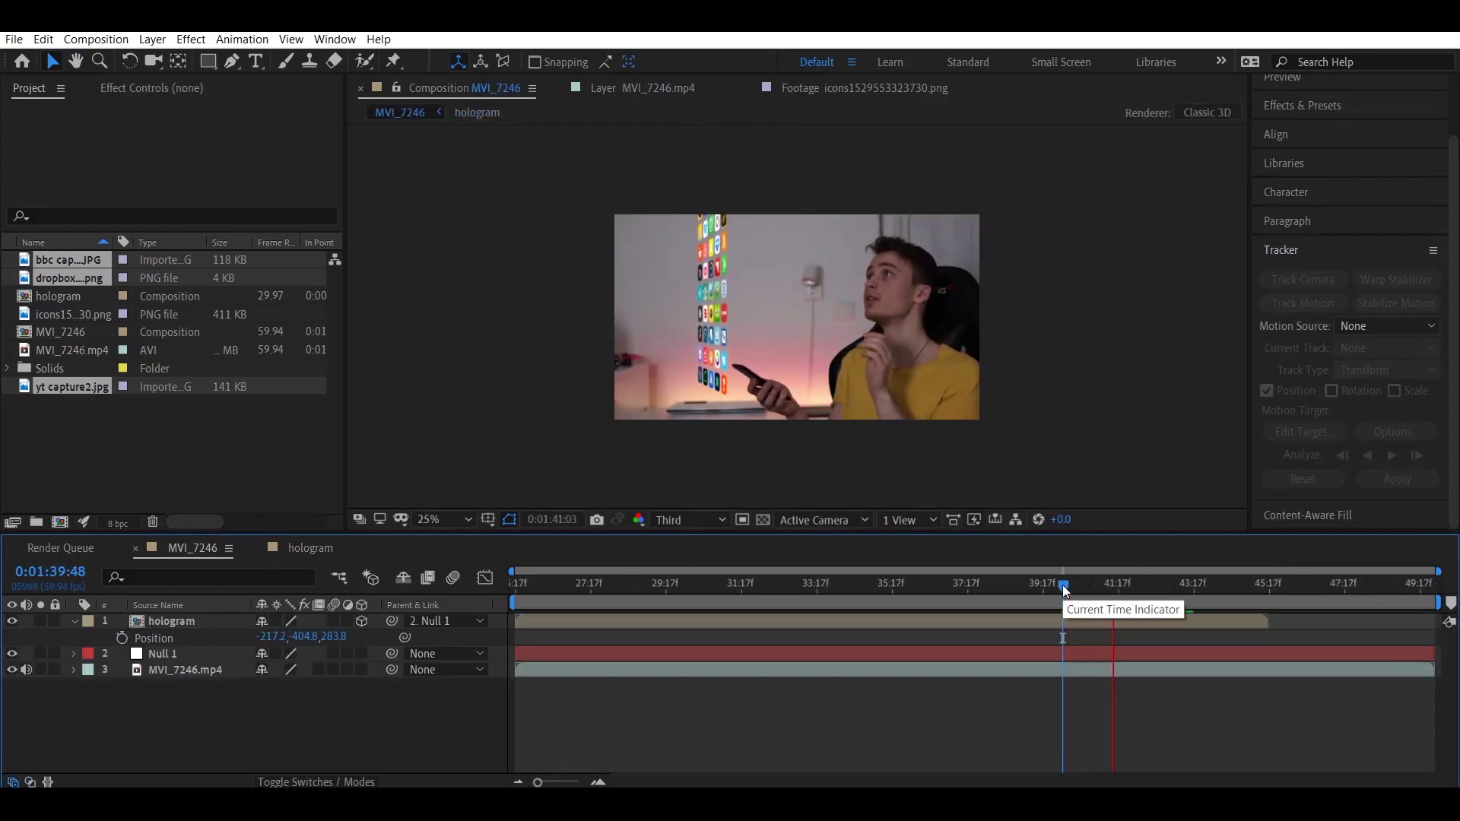
pyautogui.press('space')
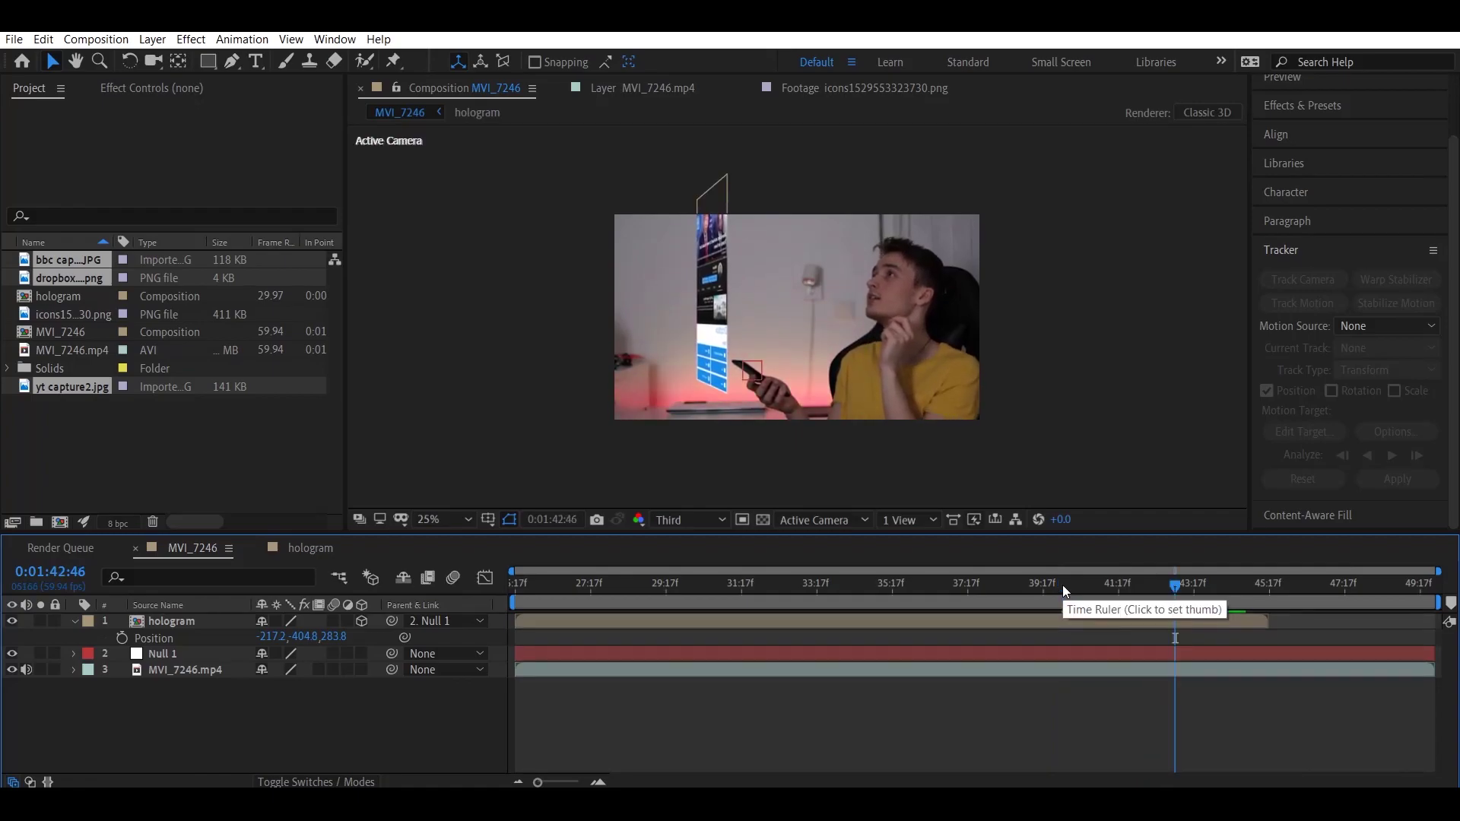
pyautogui.click(1115, 586)
pyautogui.press('space')
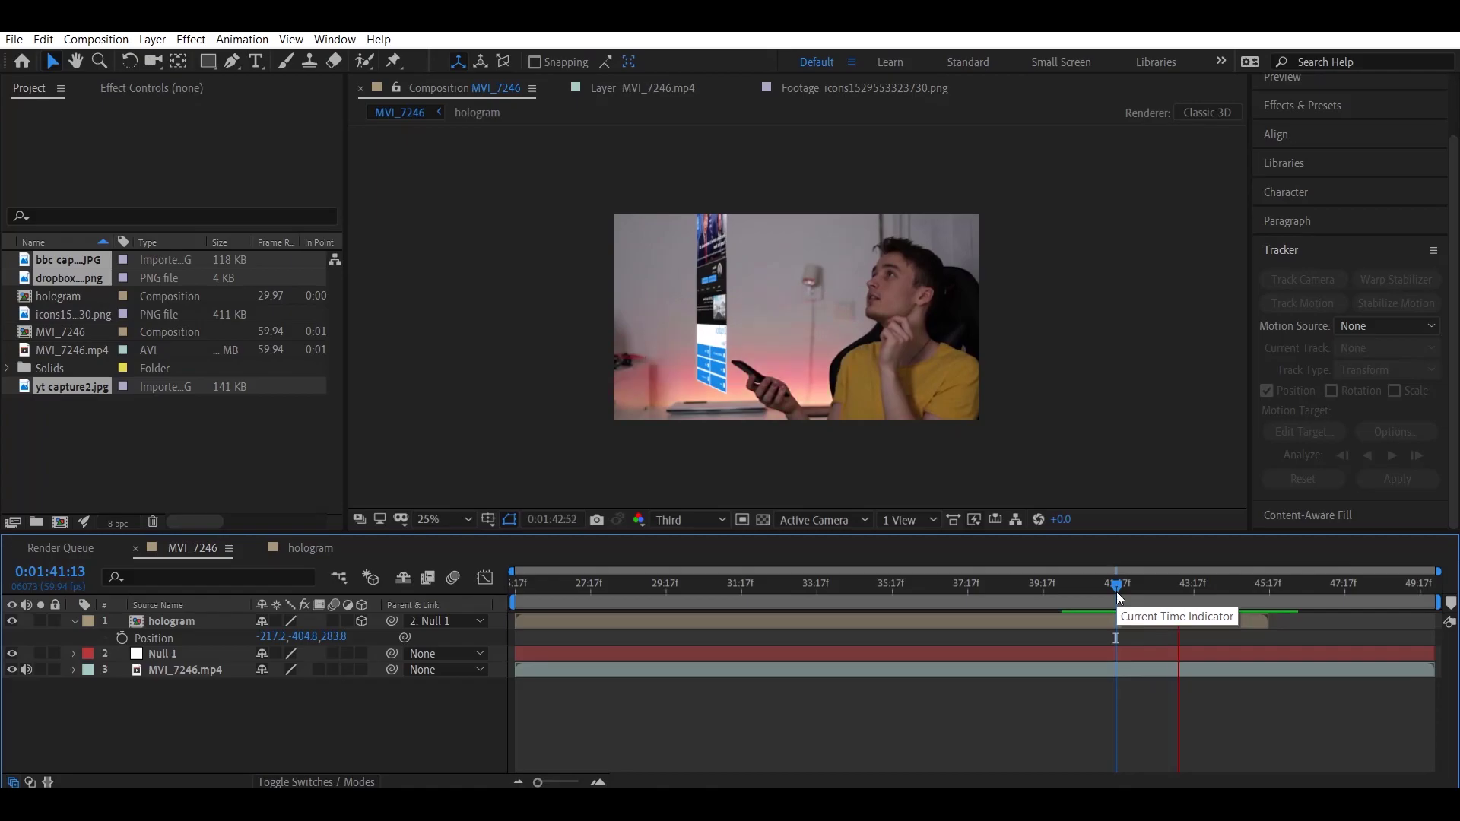
pyautogui.moveTo(1116, 592); pyautogui.dragTo(1150, 587)
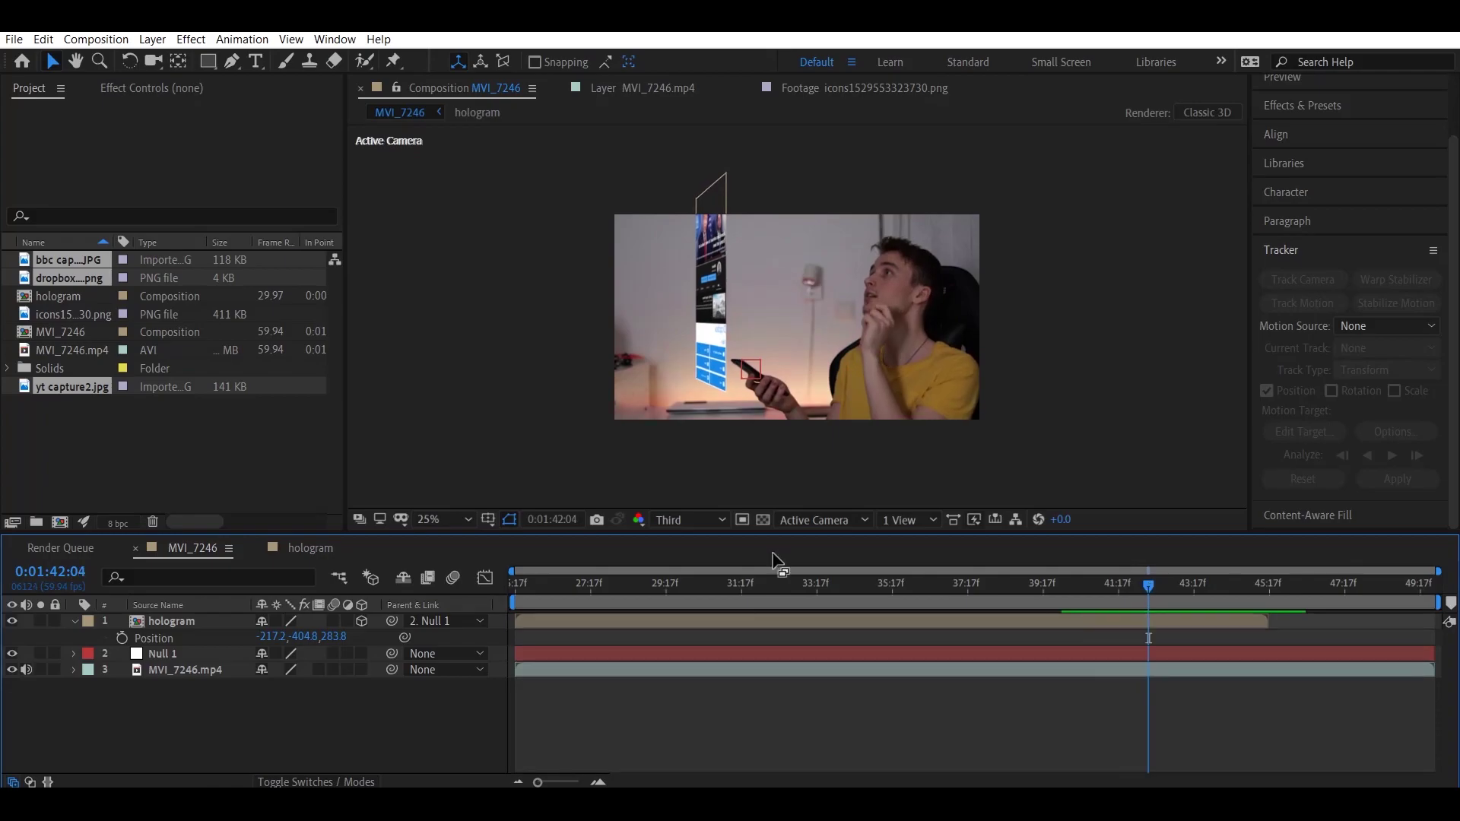
# In hologram, move the last keyframes of all four layers to 0:00:16:24 and preview the transition in MVI_7246 from 0:01:39:53.
pyautogui.click(308, 544)
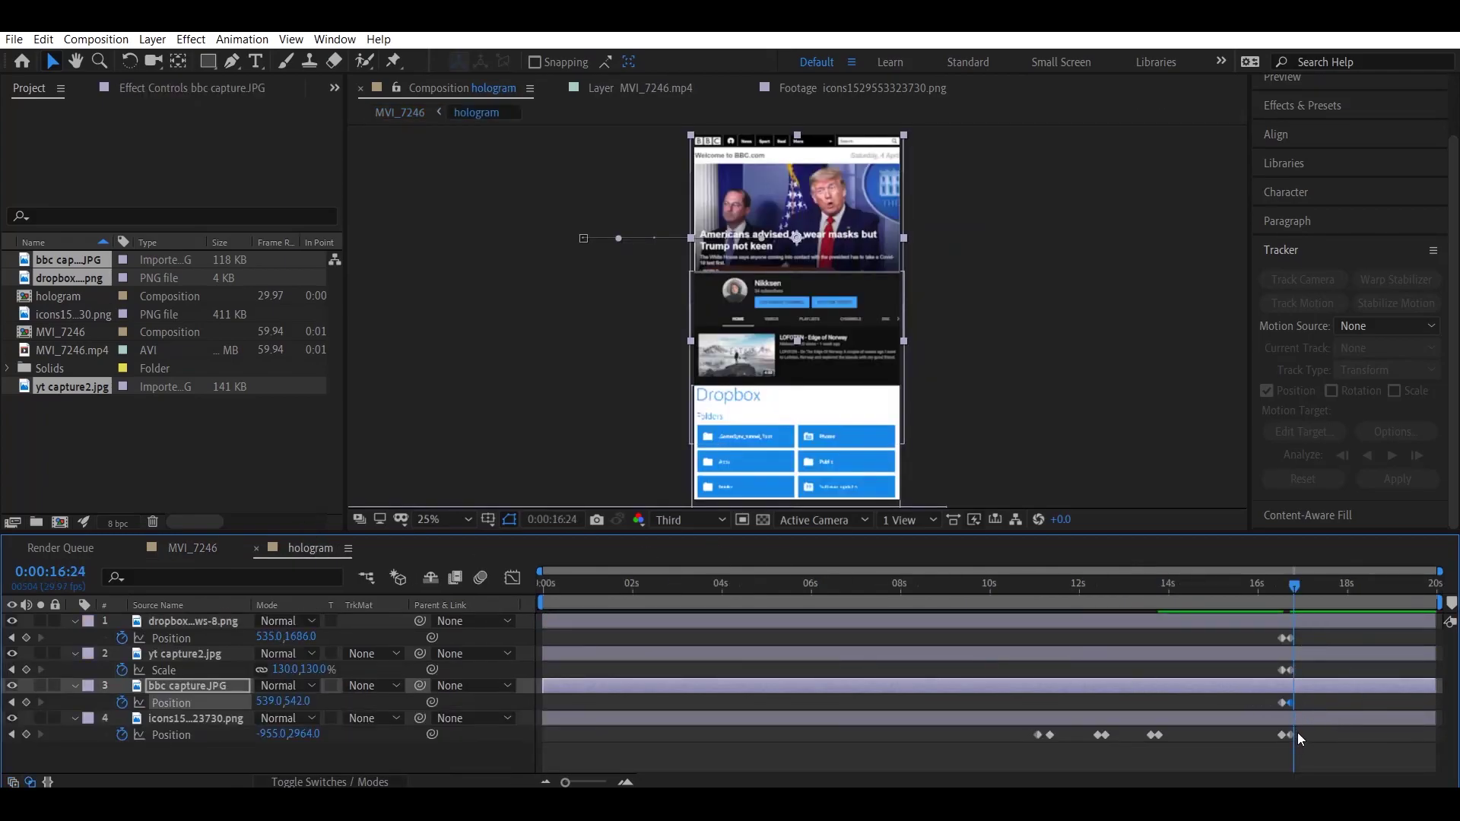
pyautogui.moveTo(1308, 633); pyautogui.dragTo(1295, 736)
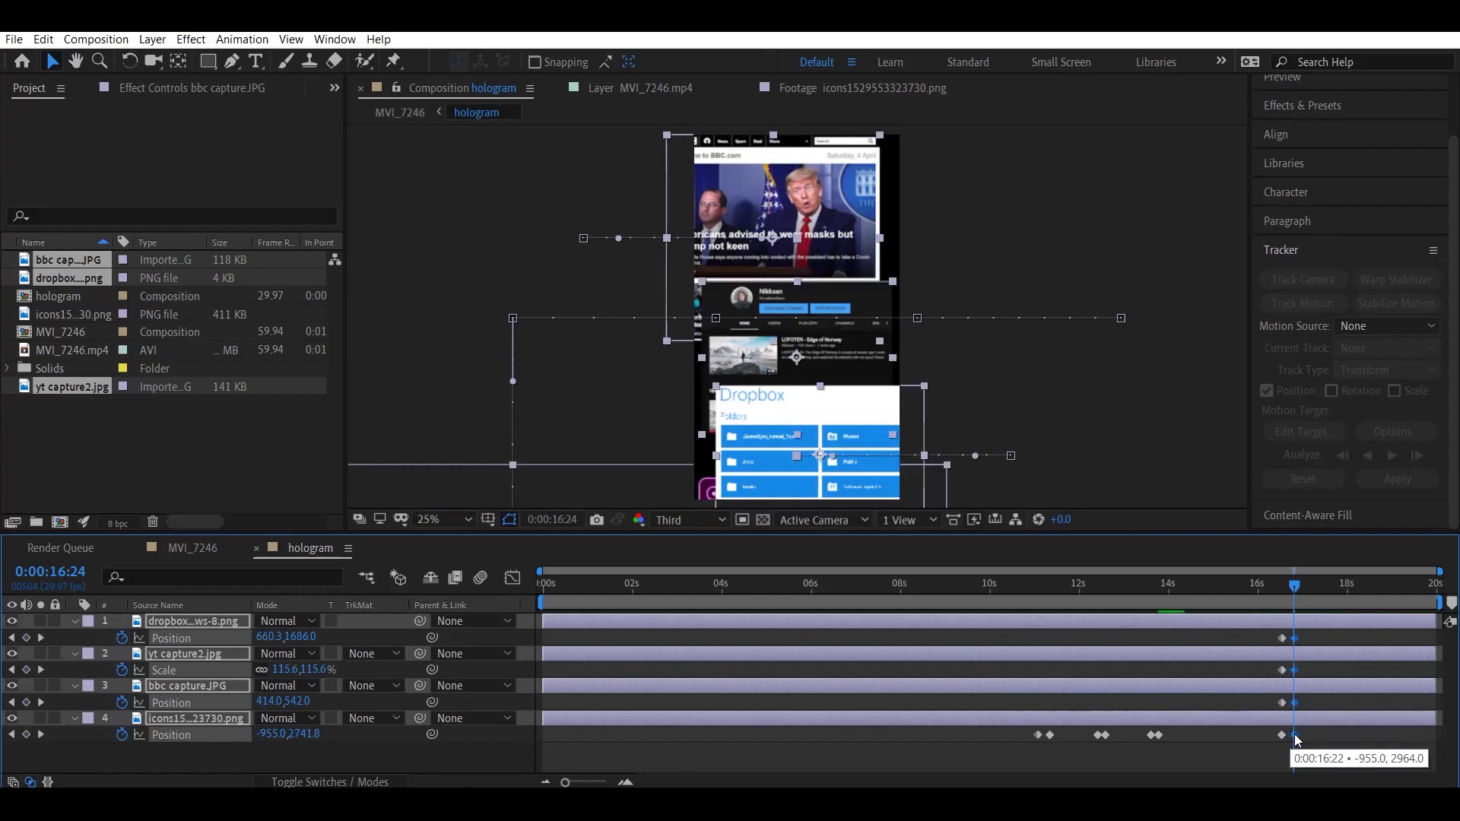
pyautogui.click(192, 544)
pyautogui.click(1065, 583)
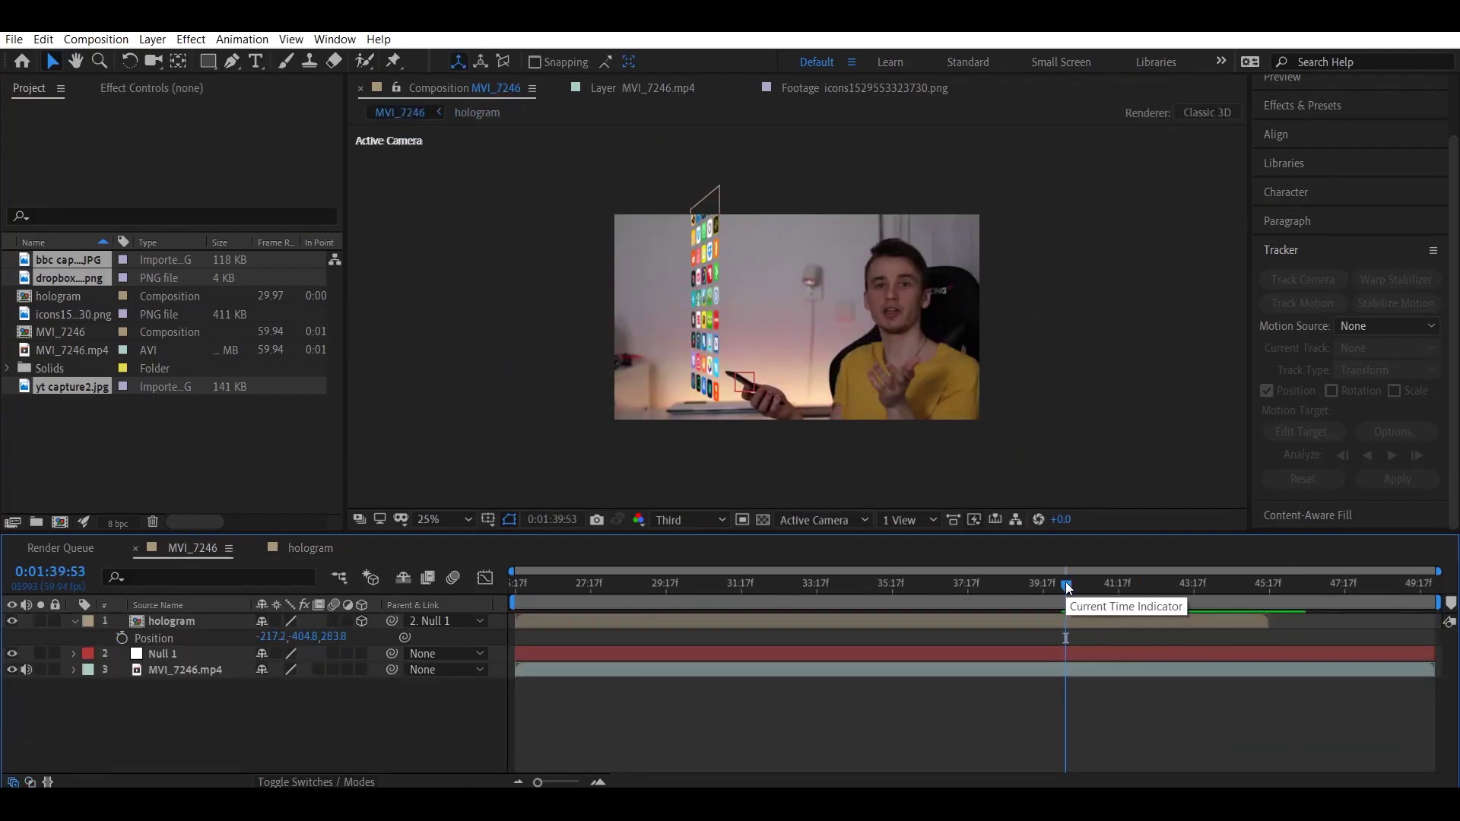
pyautogui.press('space')
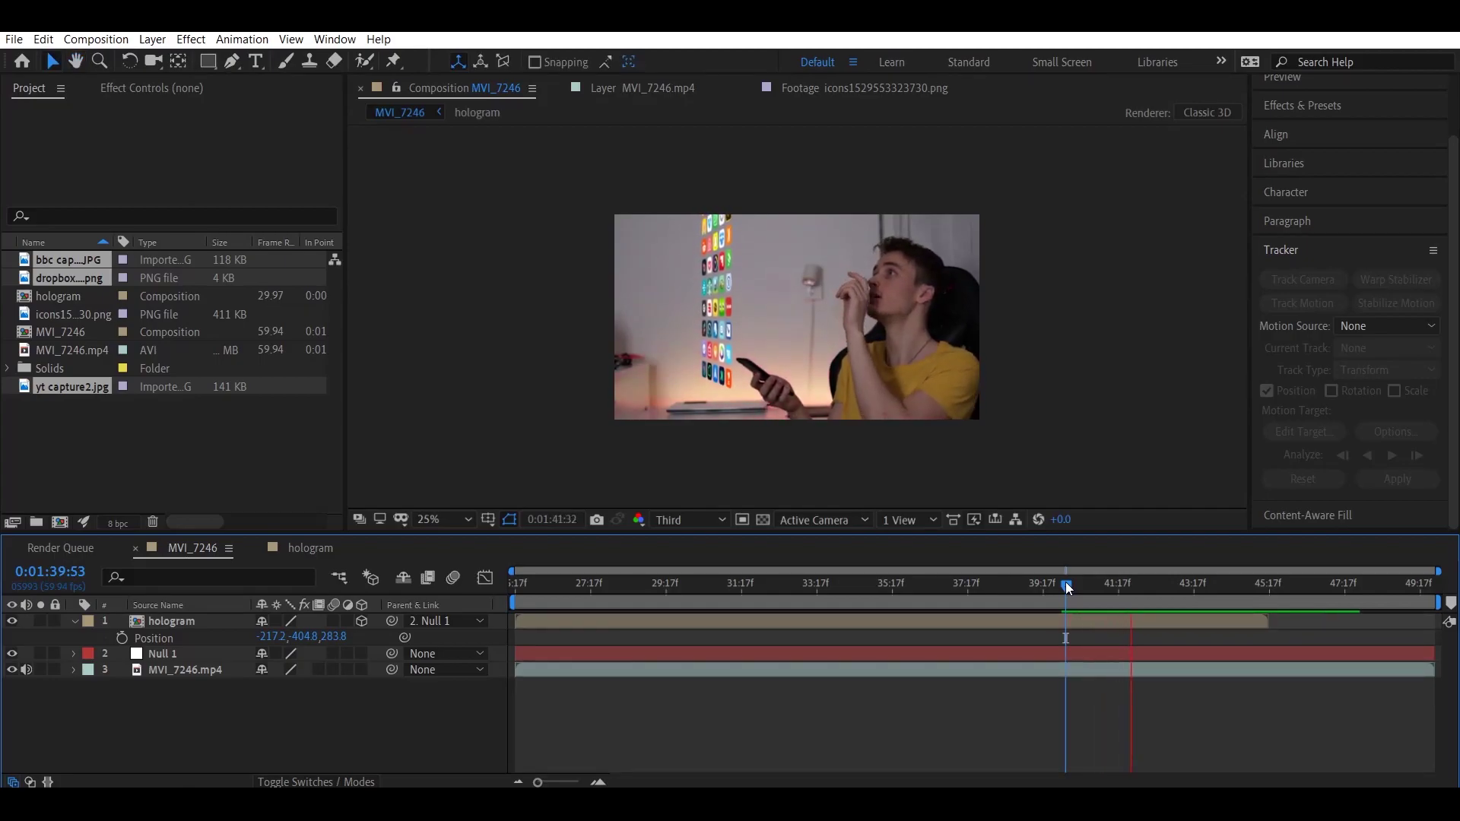
pyautogui.press('space')
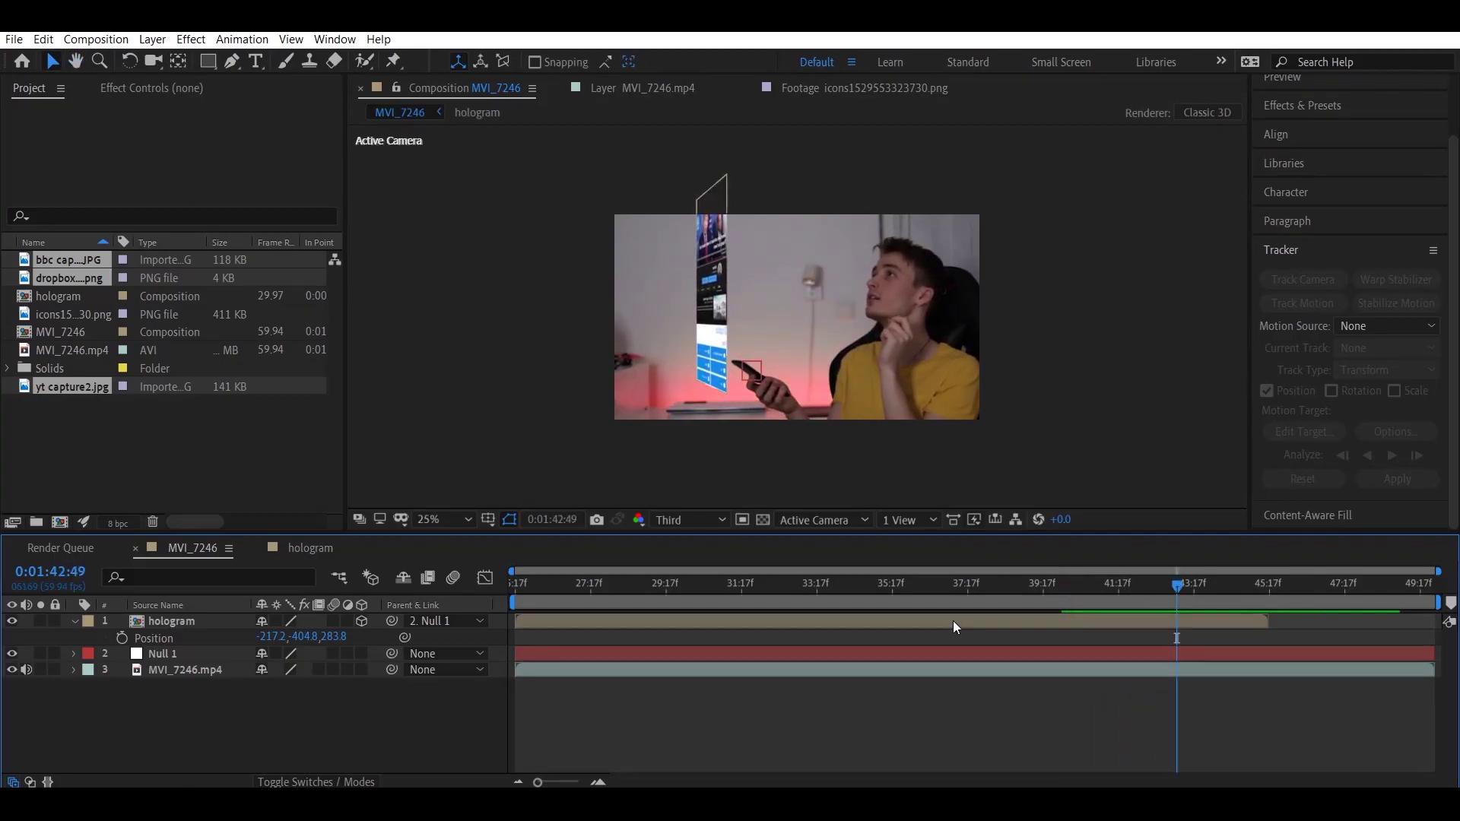
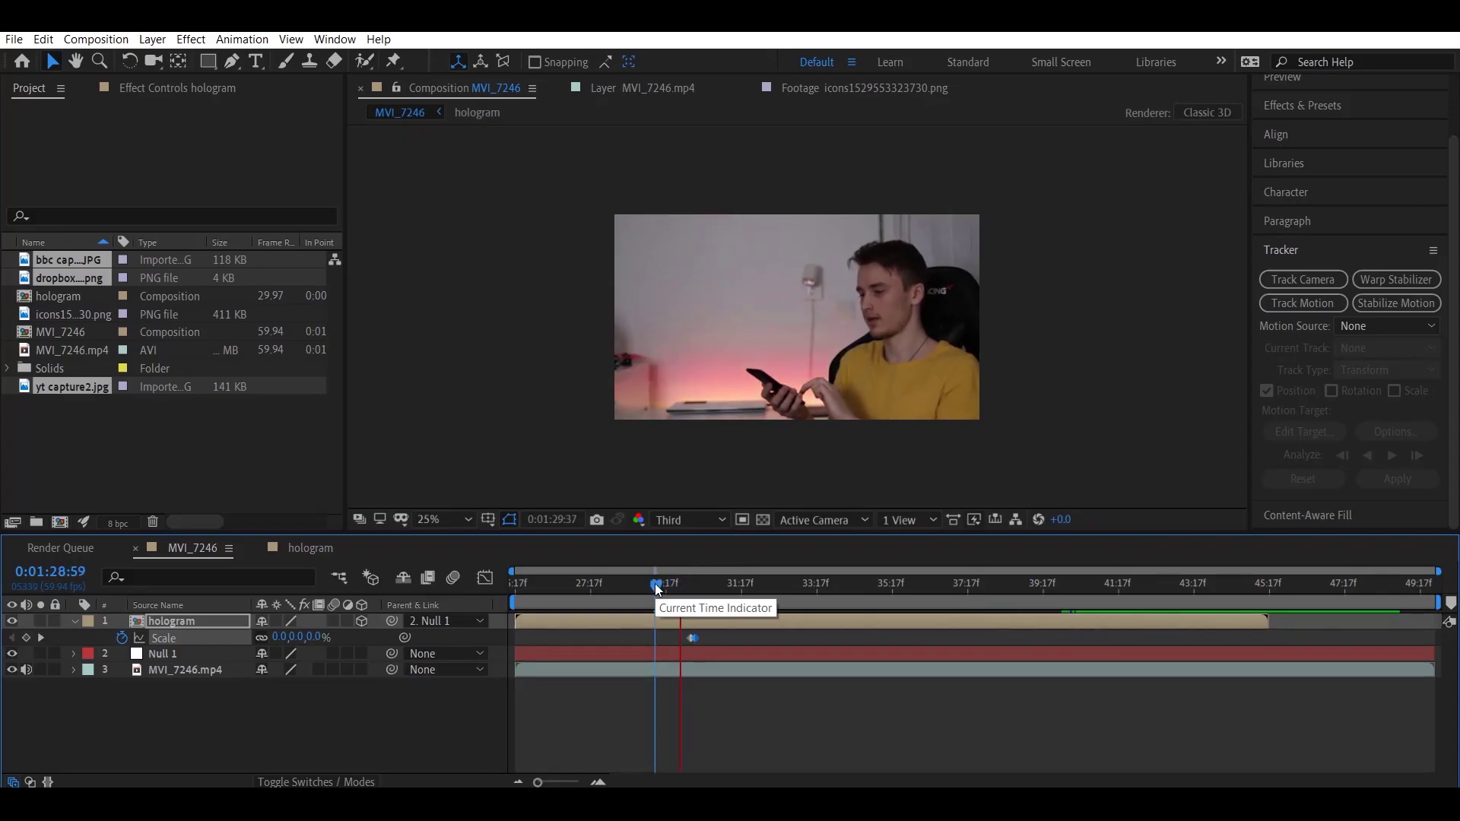
# Set the hologram composition's duration to 0:00:25:00.
pyautogui.moveTo(973, 583); pyautogui.dragTo(1333, 584)
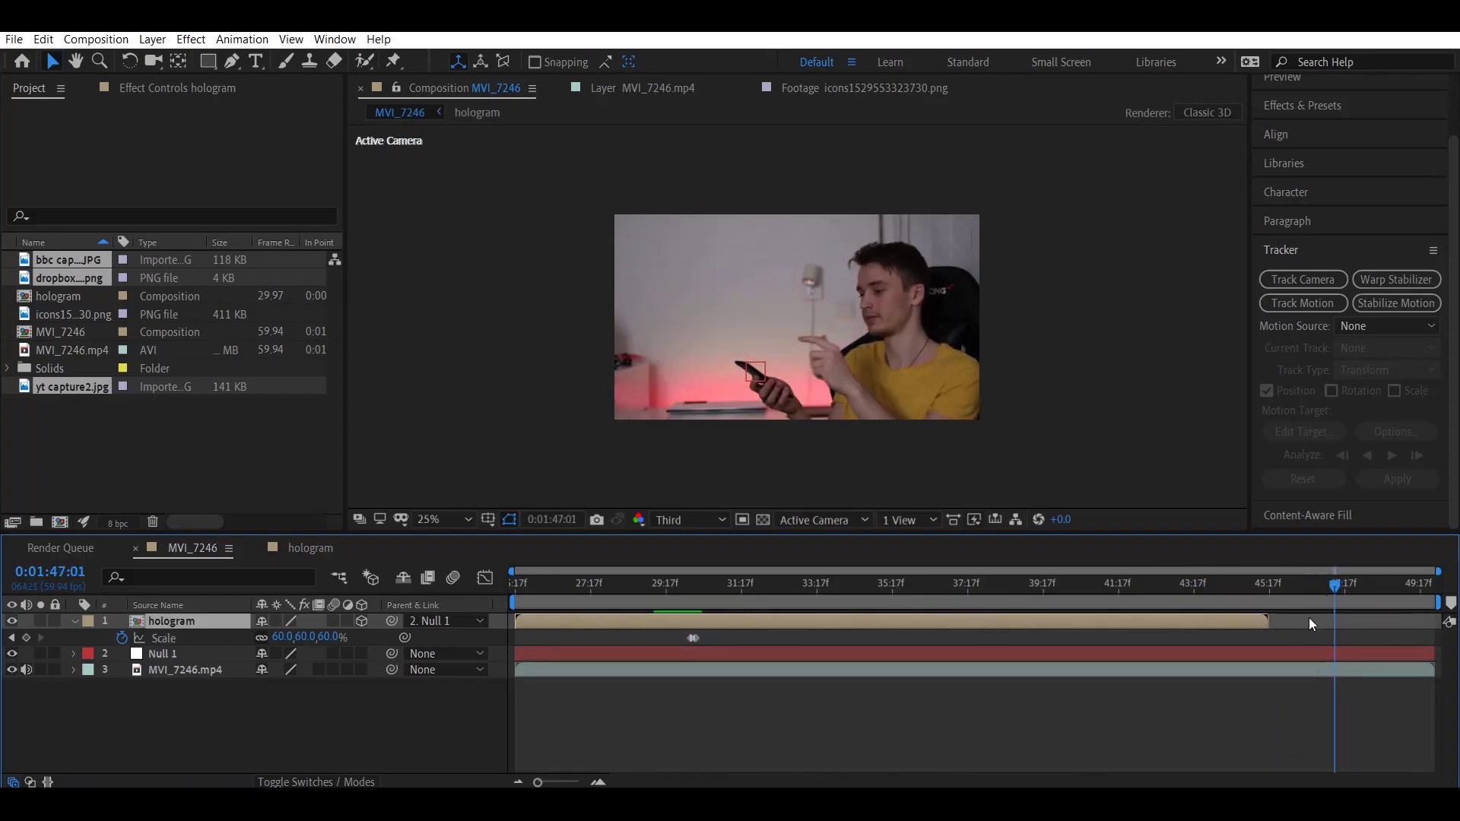
pyautogui.click(1238, 583)
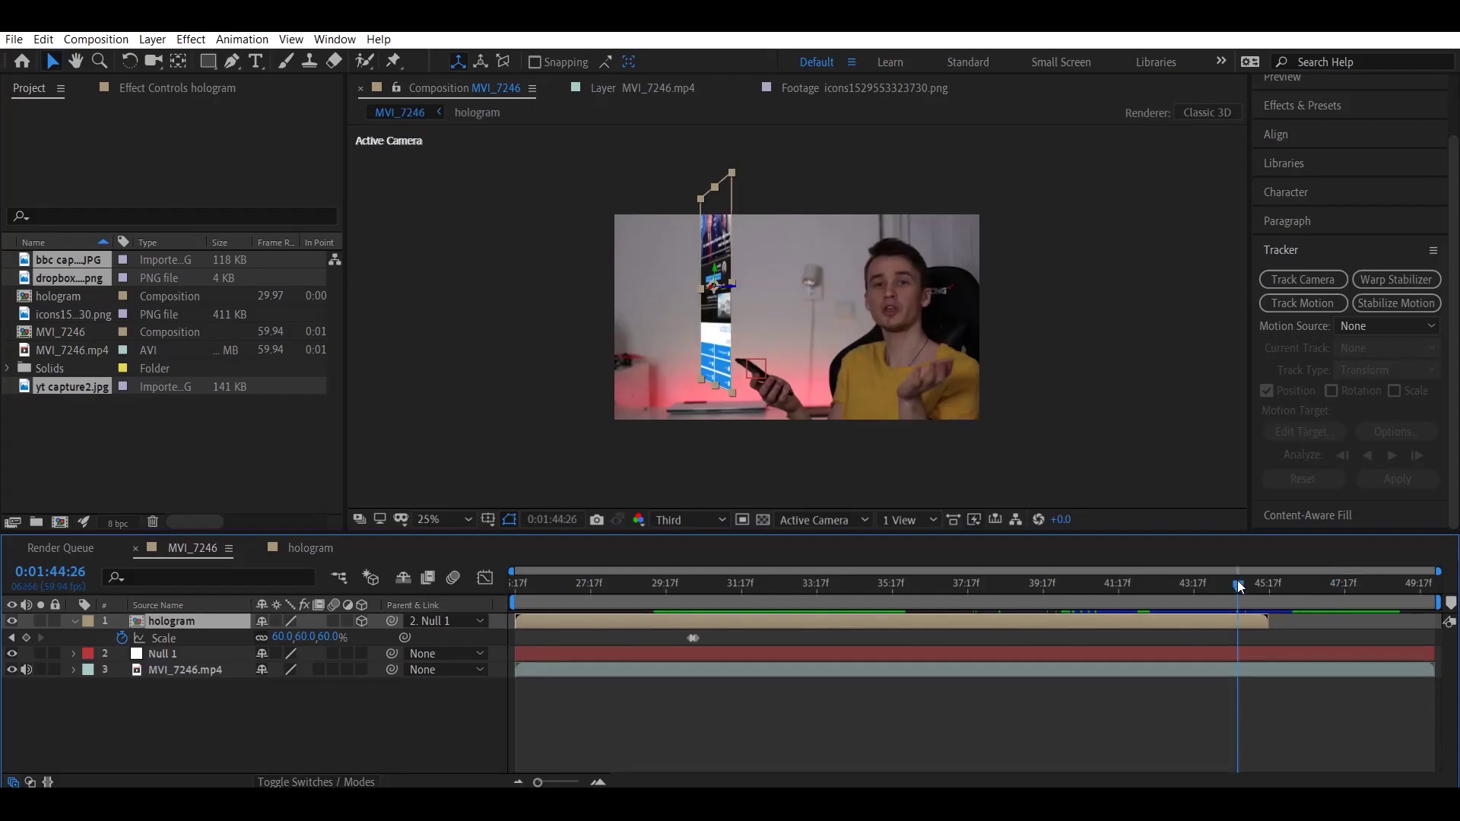
pyautogui.click(233, 453)
pyautogui.click(64, 295)
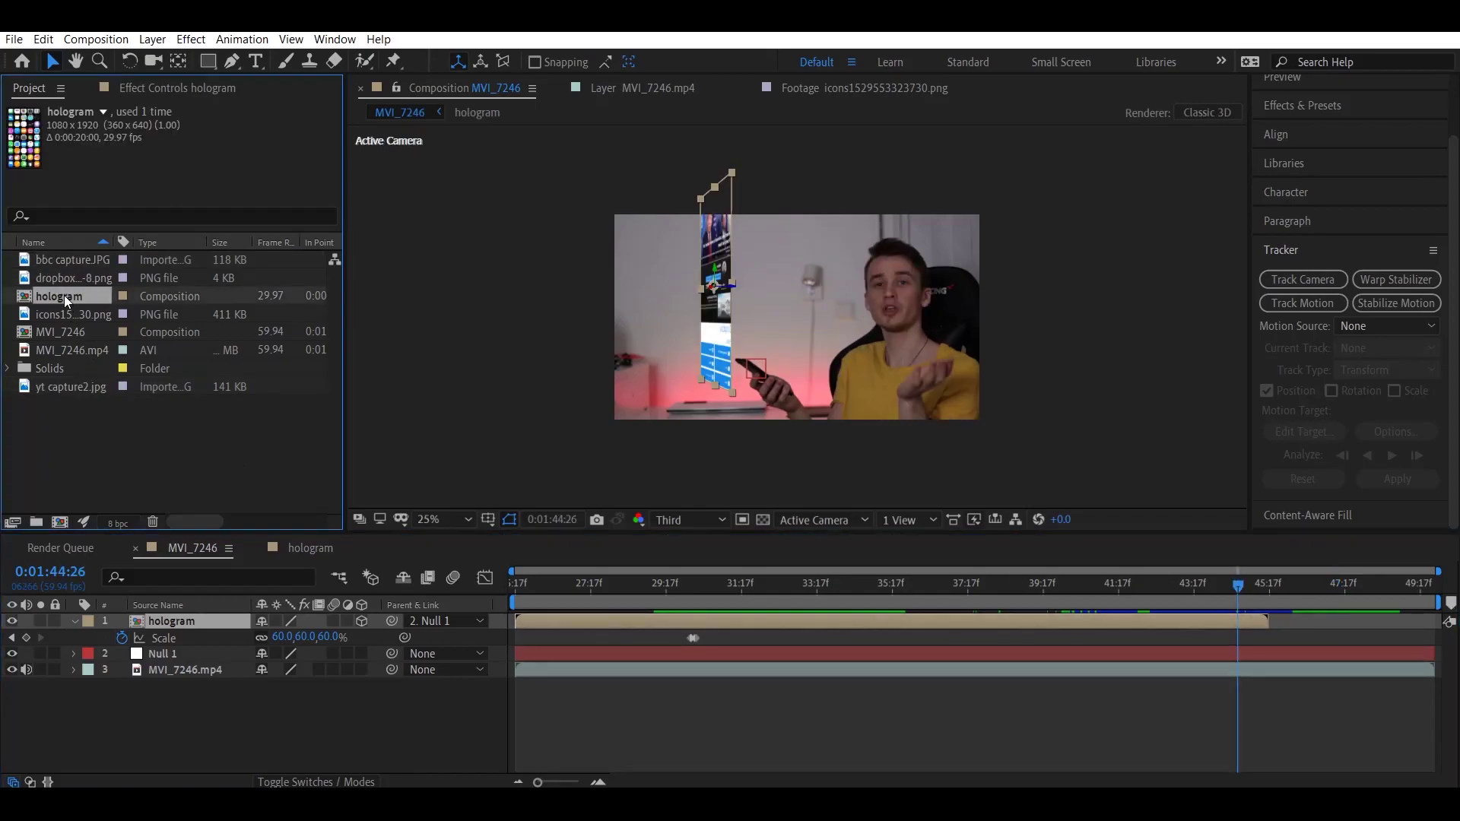
pyautogui.rightClick(64, 294)
pyautogui.click(143, 308)
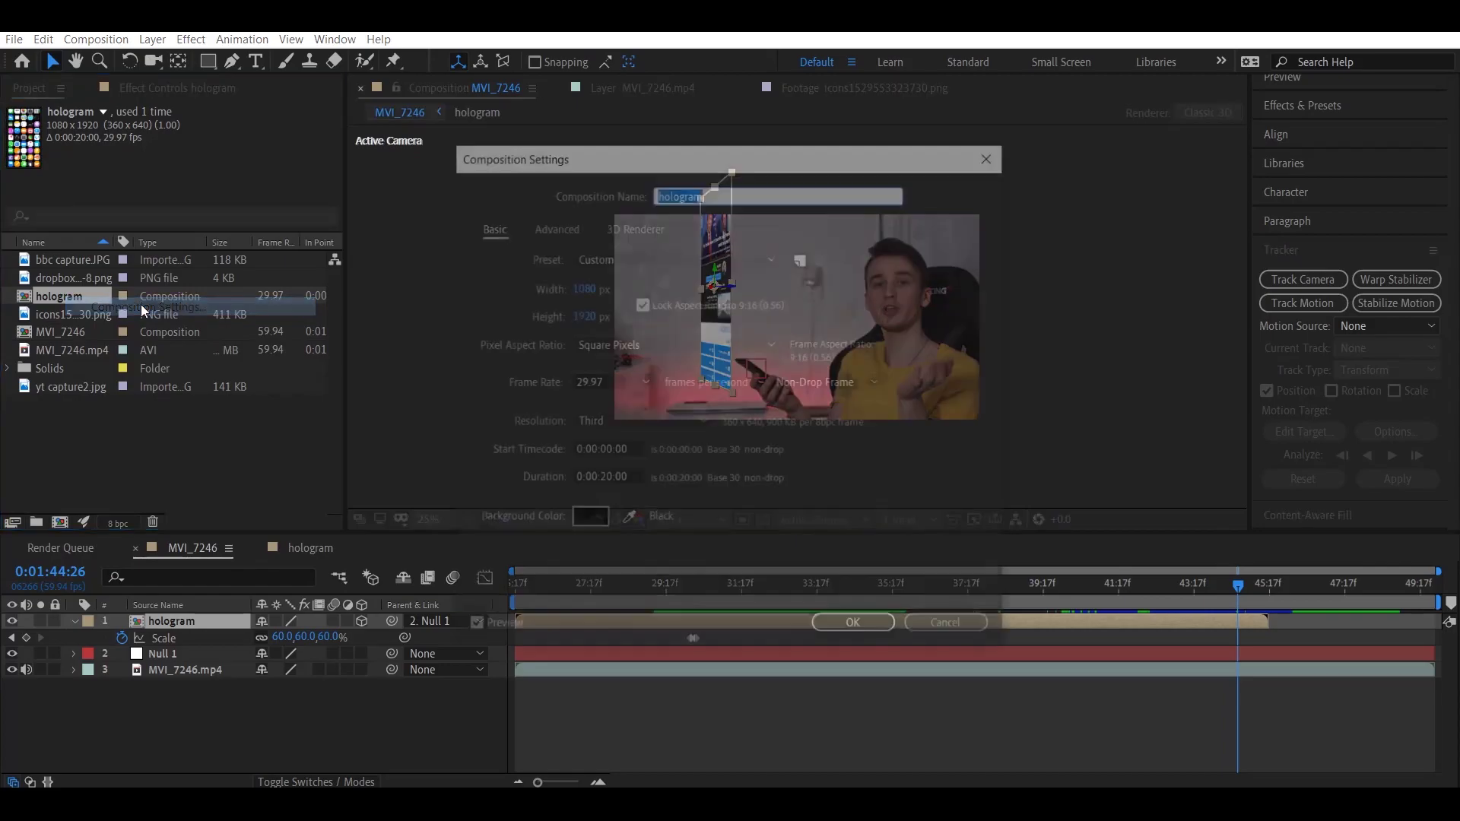
pyautogui.click(613, 473)
pyautogui.press('BackSpace')
pyautogui.write('5')
pyautogui.press('Return')
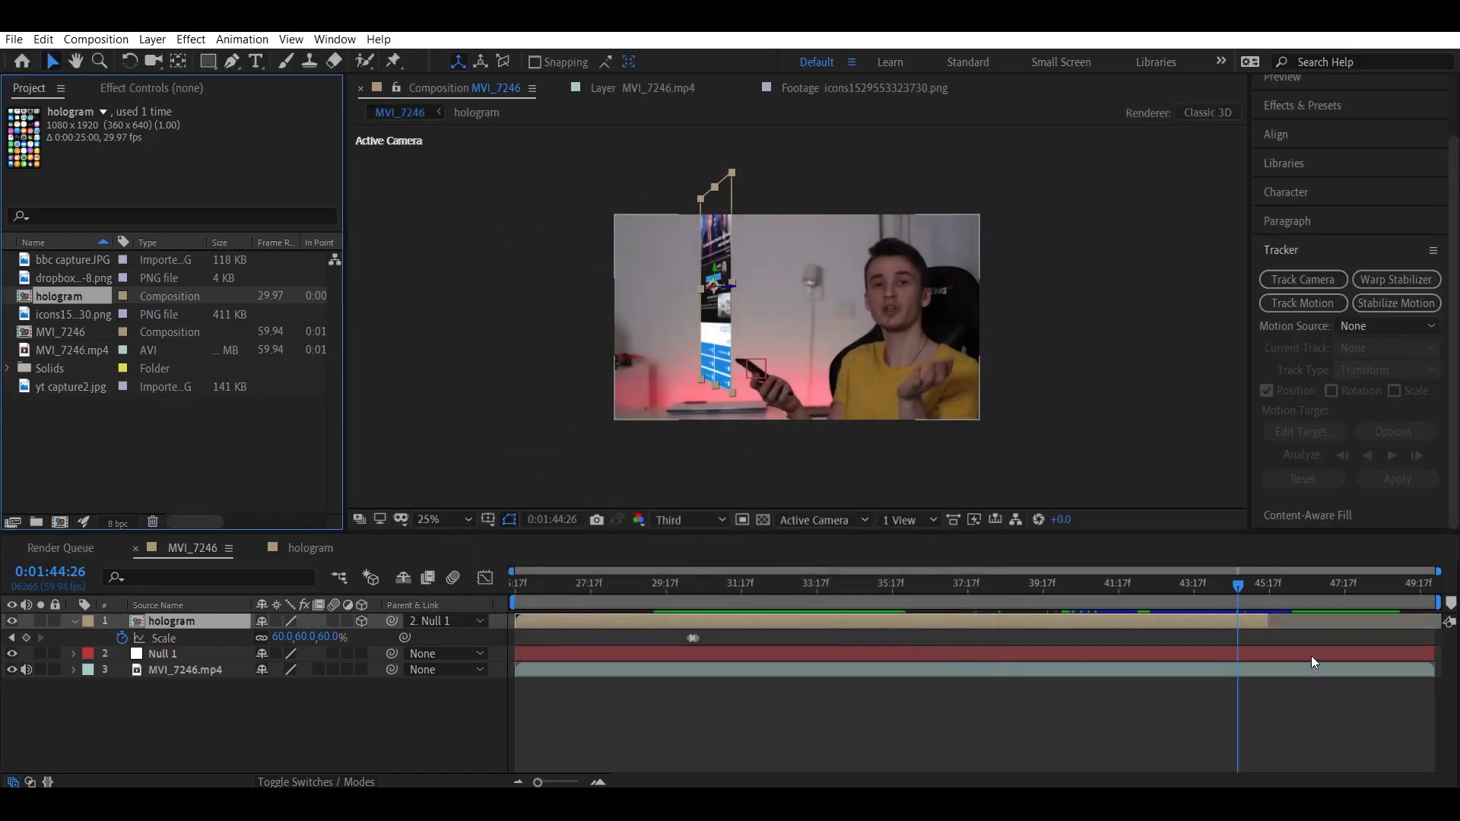
# Extend the hologram layer in MVI_7246 and all four layers inside hologram to the end of the 25-second duration.
pyautogui.moveTo(1267, 625); pyautogui.dragTo(1410, 623)
pyautogui.moveTo(1247, 582)
pyautogui.mouseDown()
pyautogui.moveTo(1288, 586)
pyautogui.moveTo(1257, 590)
pyautogui.mouseUp()
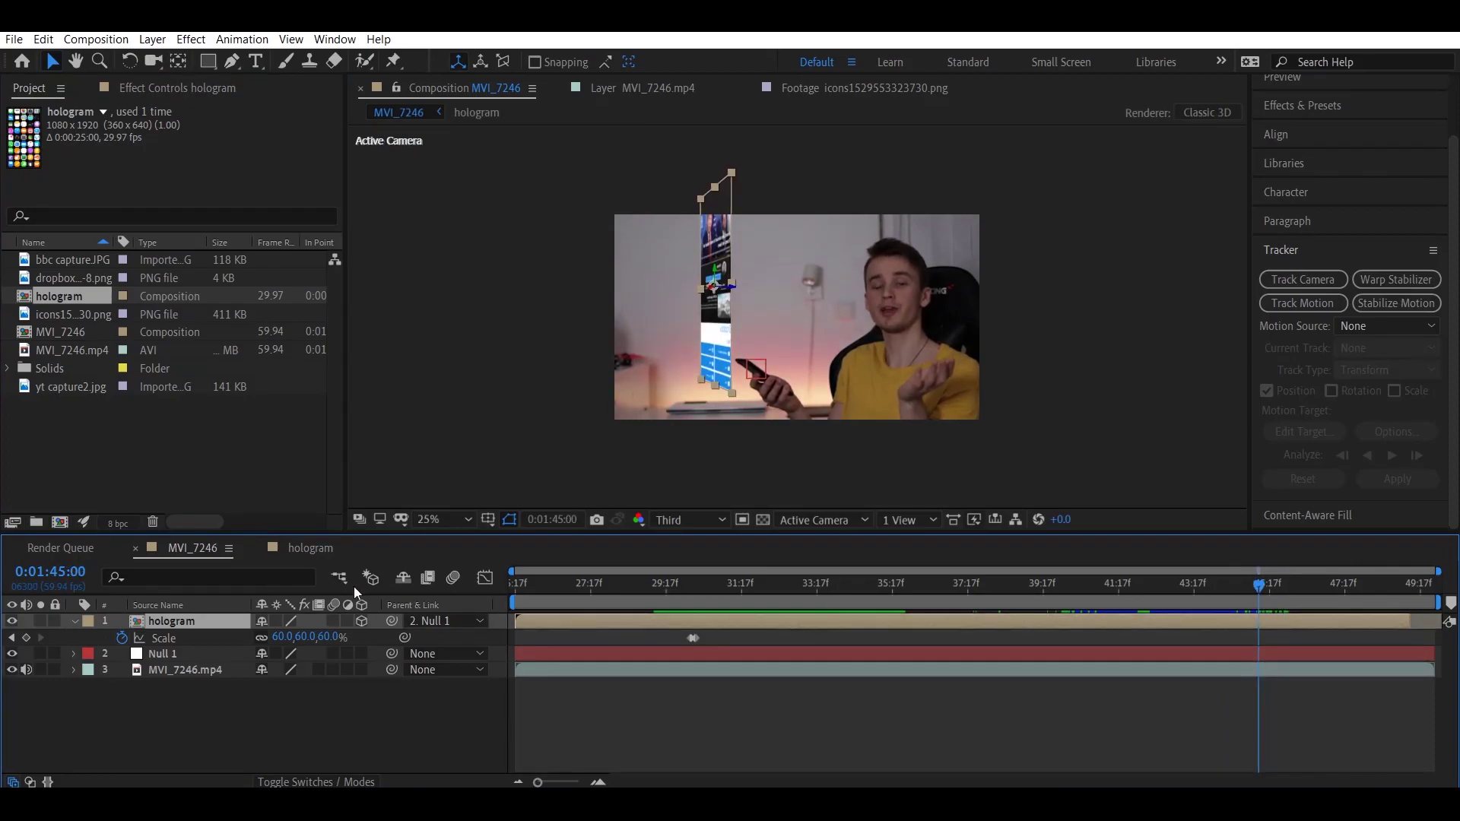
pyautogui.click(309, 547)
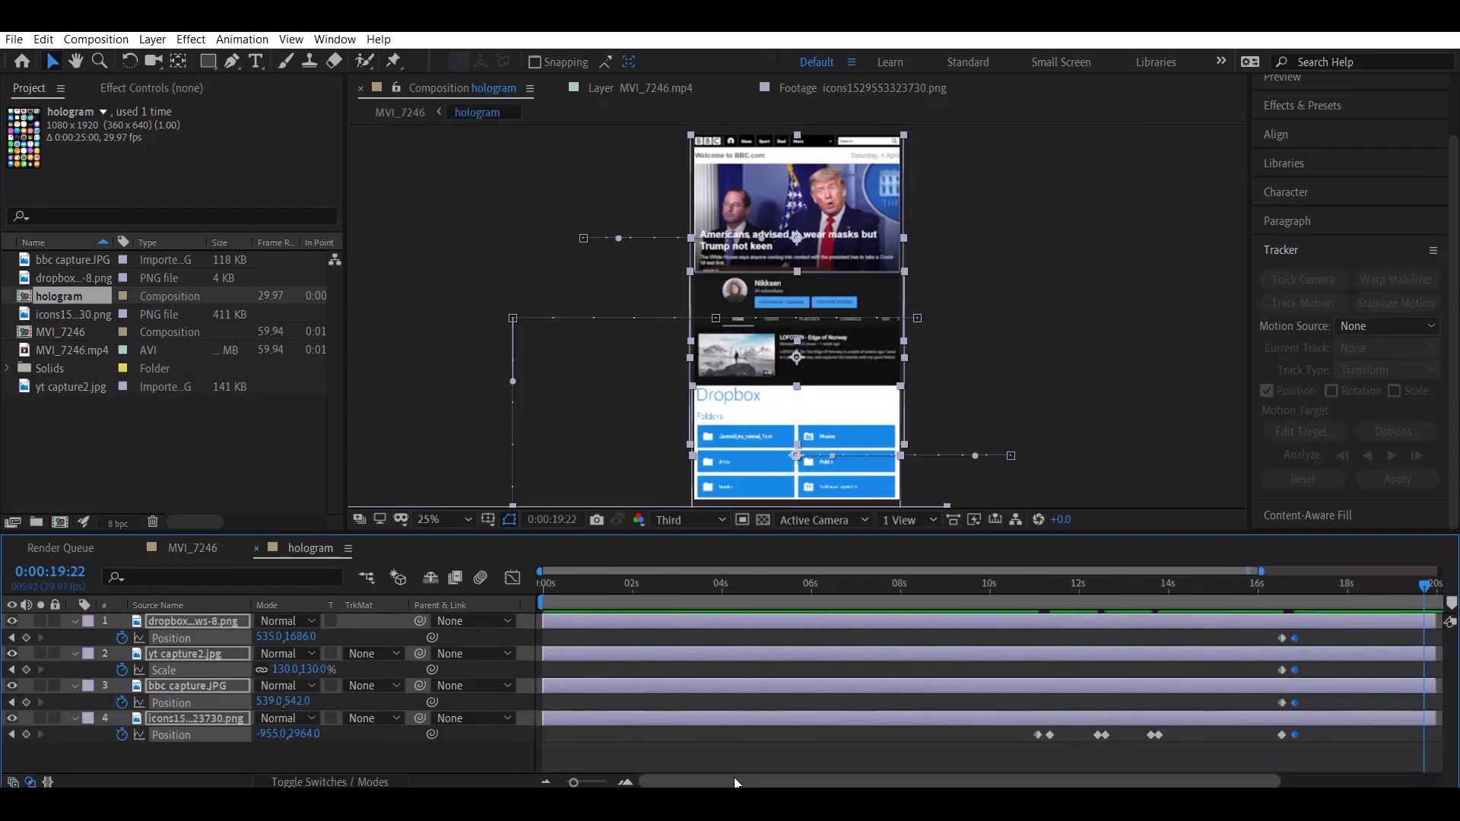
pyautogui.click(545, 782)
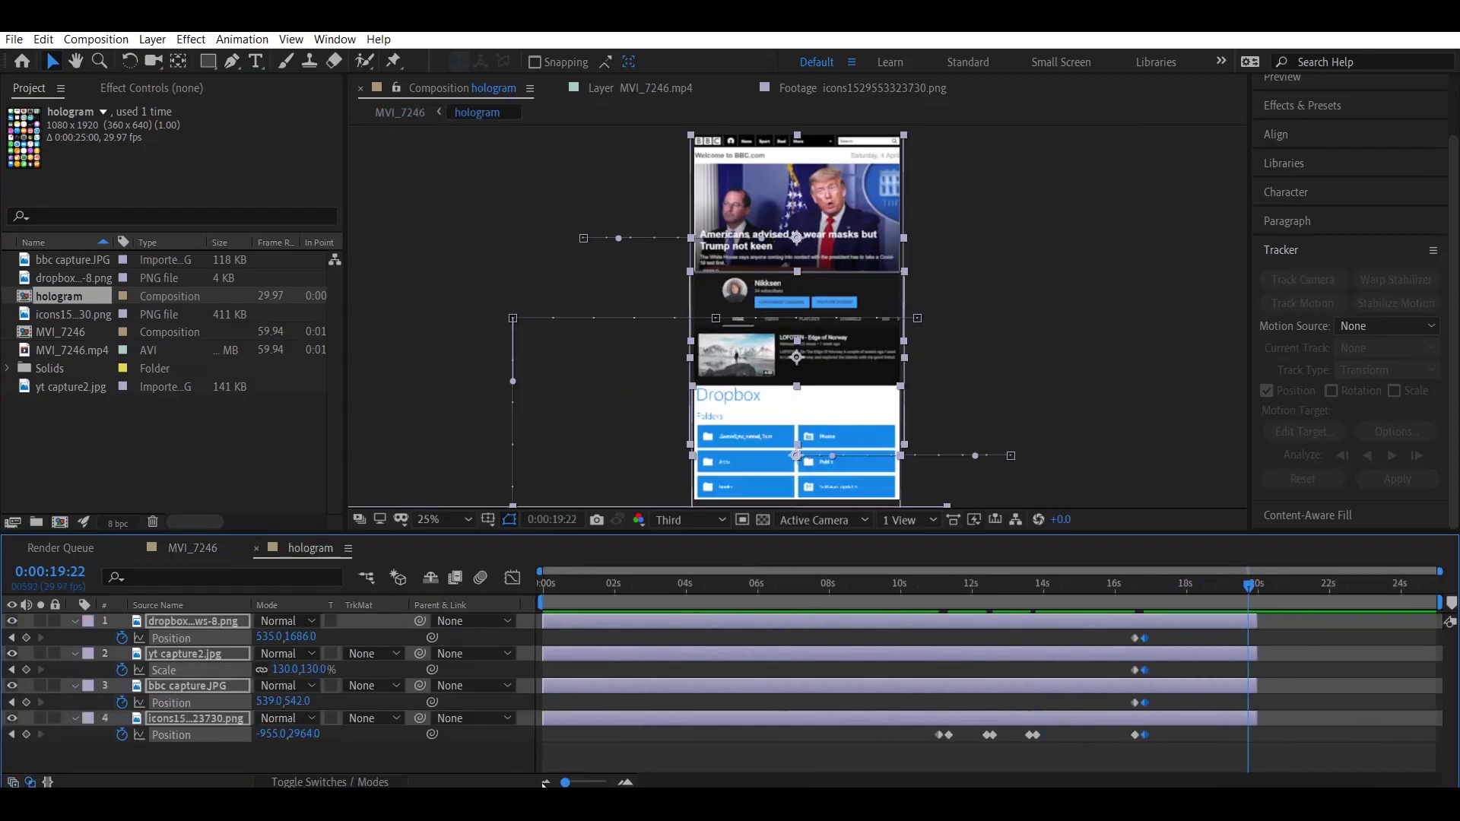
pyautogui.click(1299, 730)
pyautogui.click(186, 622)
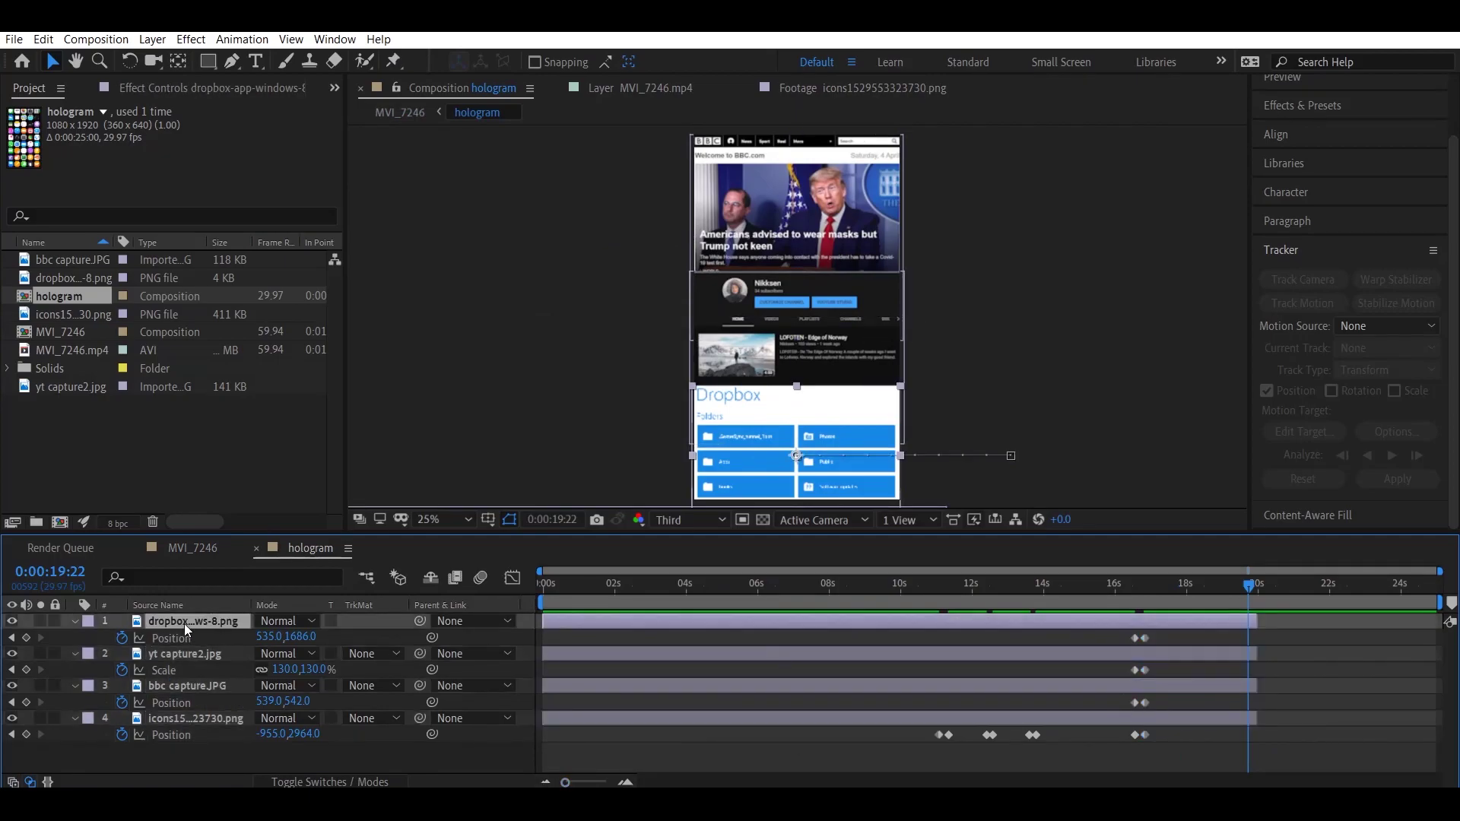
pyautogui.keyDown('shift'); pyautogui.click(184, 719); pyautogui.keyUp('shift')
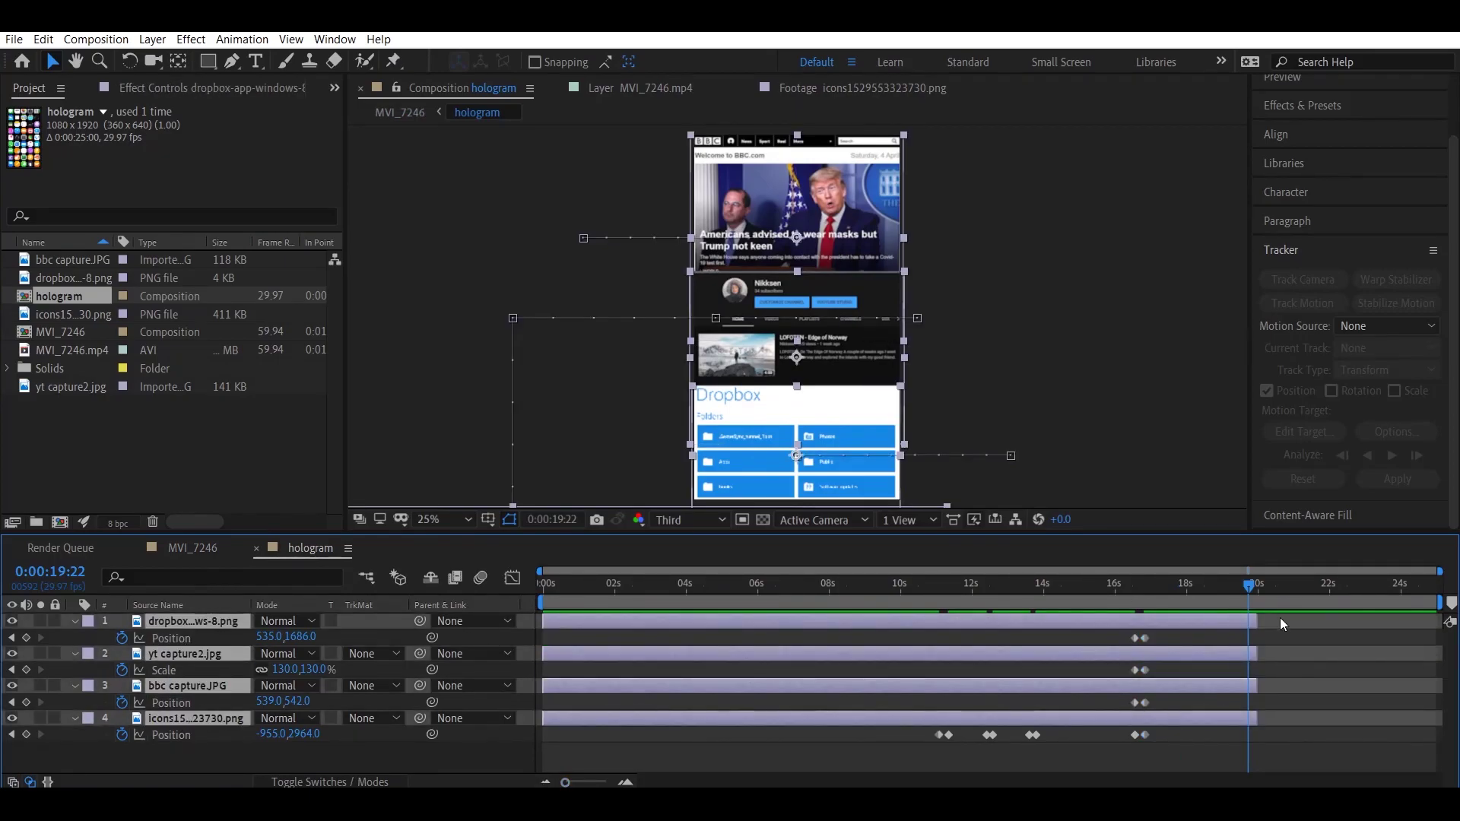
pyautogui.moveTo(1254, 655); pyautogui.dragTo(1437, 650)
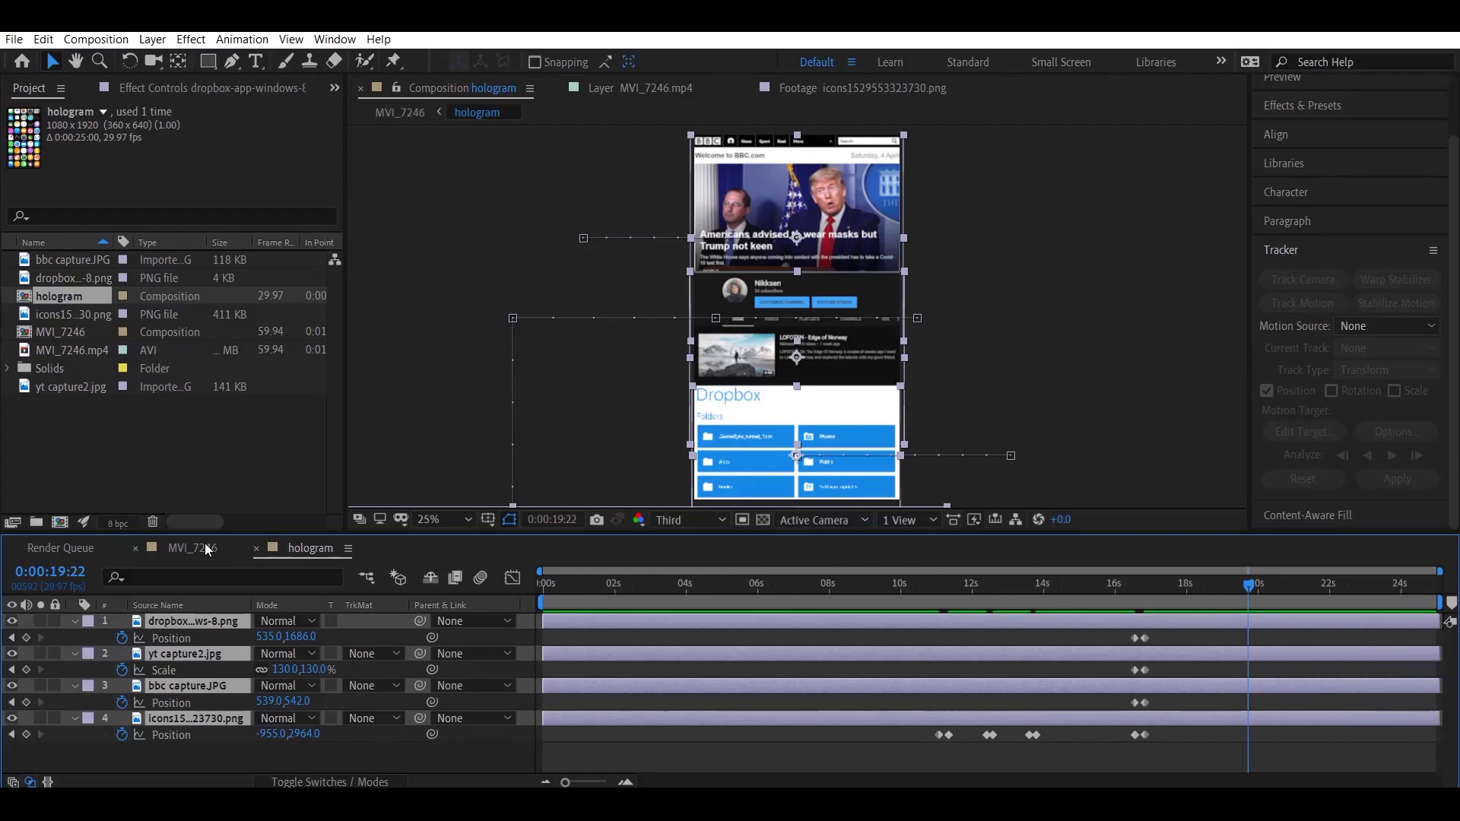
# In MVI_7246, keyframe the hologram layer's scale at 60% at 0:01:47:28 and at 0% at 0:01:47:40.
pyautogui.click(192, 545)
pyautogui.moveTo(1301, 585); pyautogui.dragTo(1352, 587)
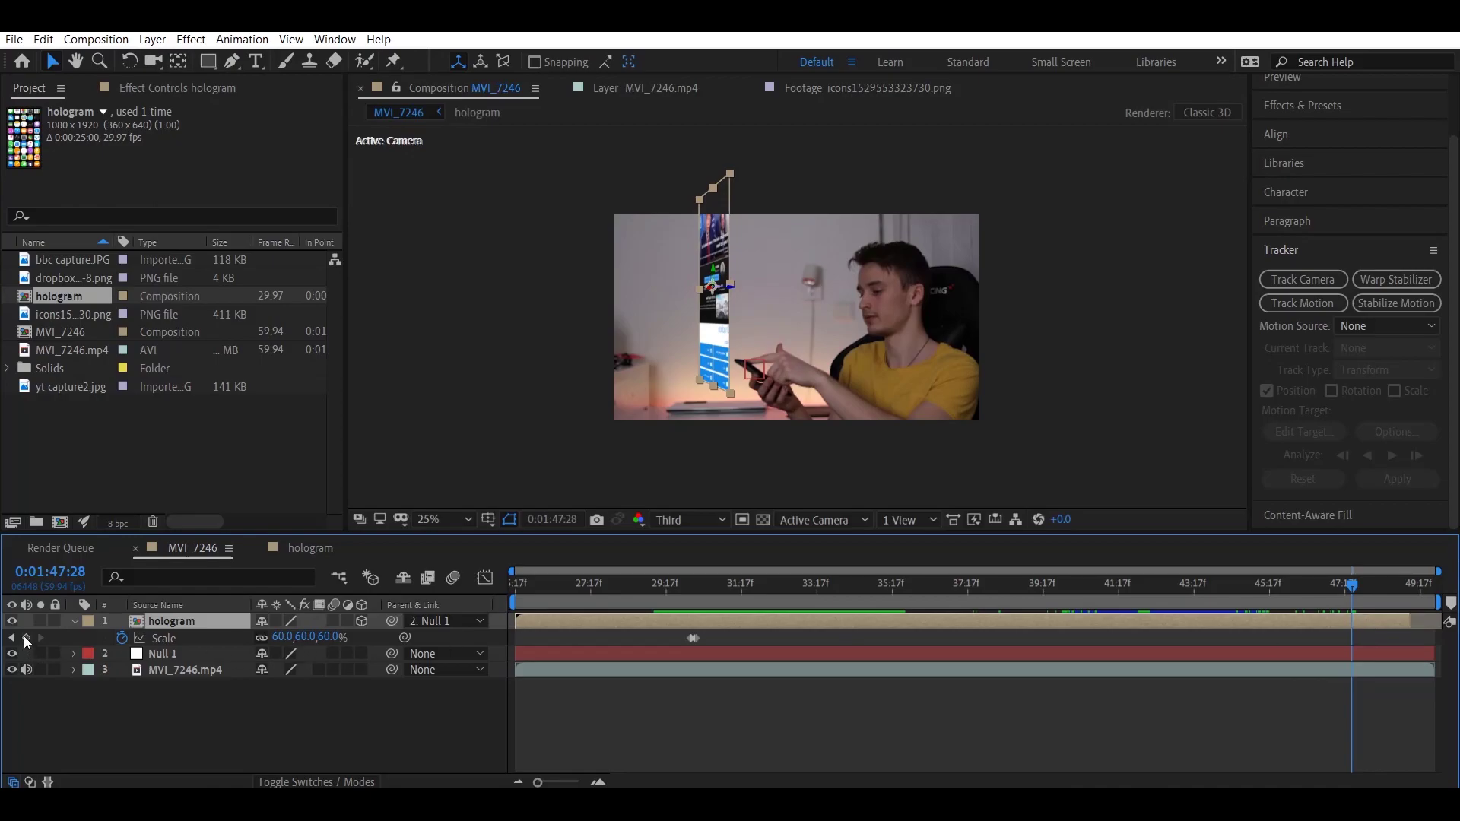
pyautogui.click(26, 638)
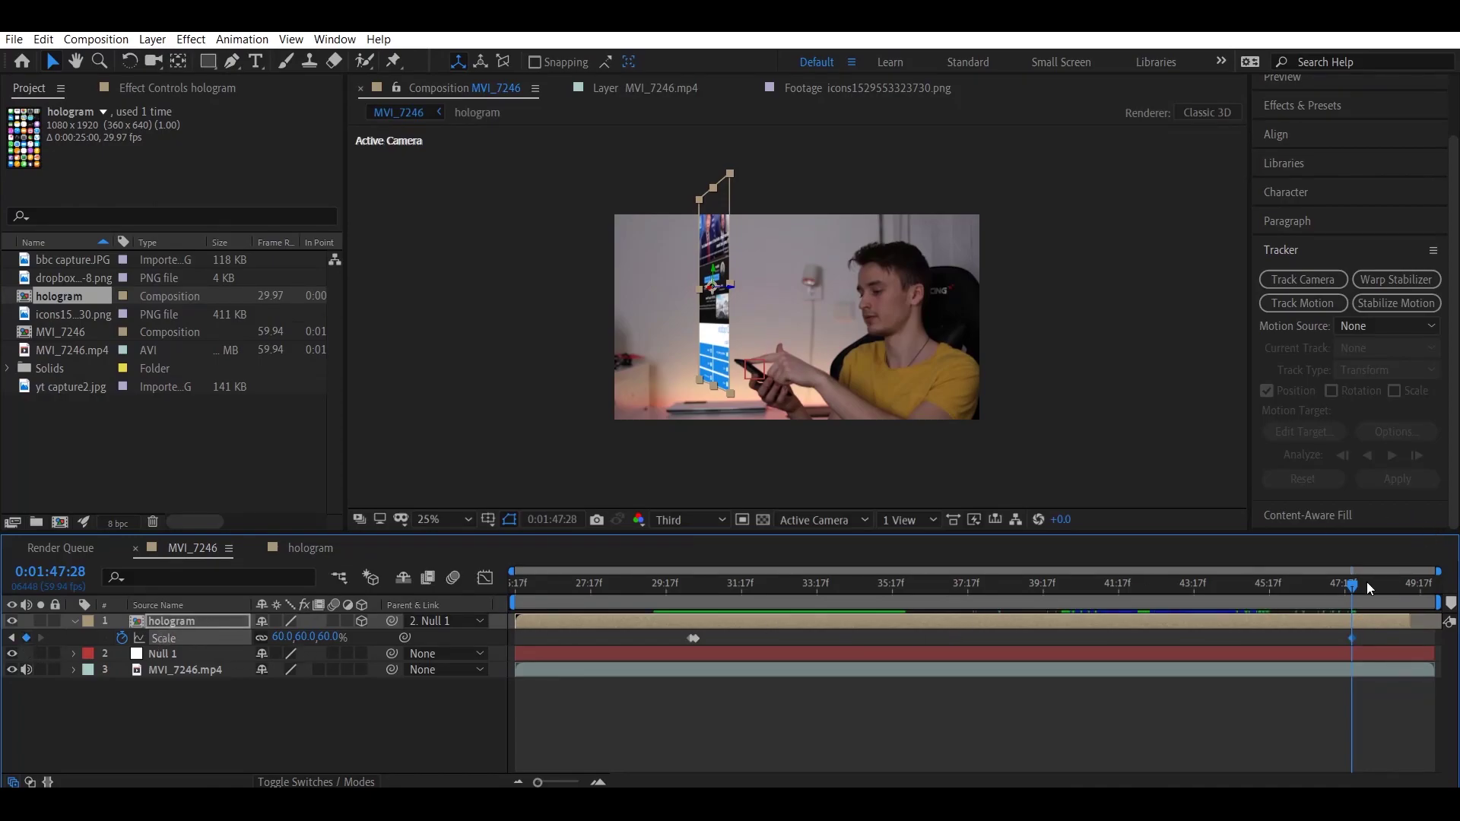
pyautogui.moveTo(1354, 589); pyautogui.dragTo(1361, 591)
pyautogui.click(283, 636)
pyautogui.press('Return')
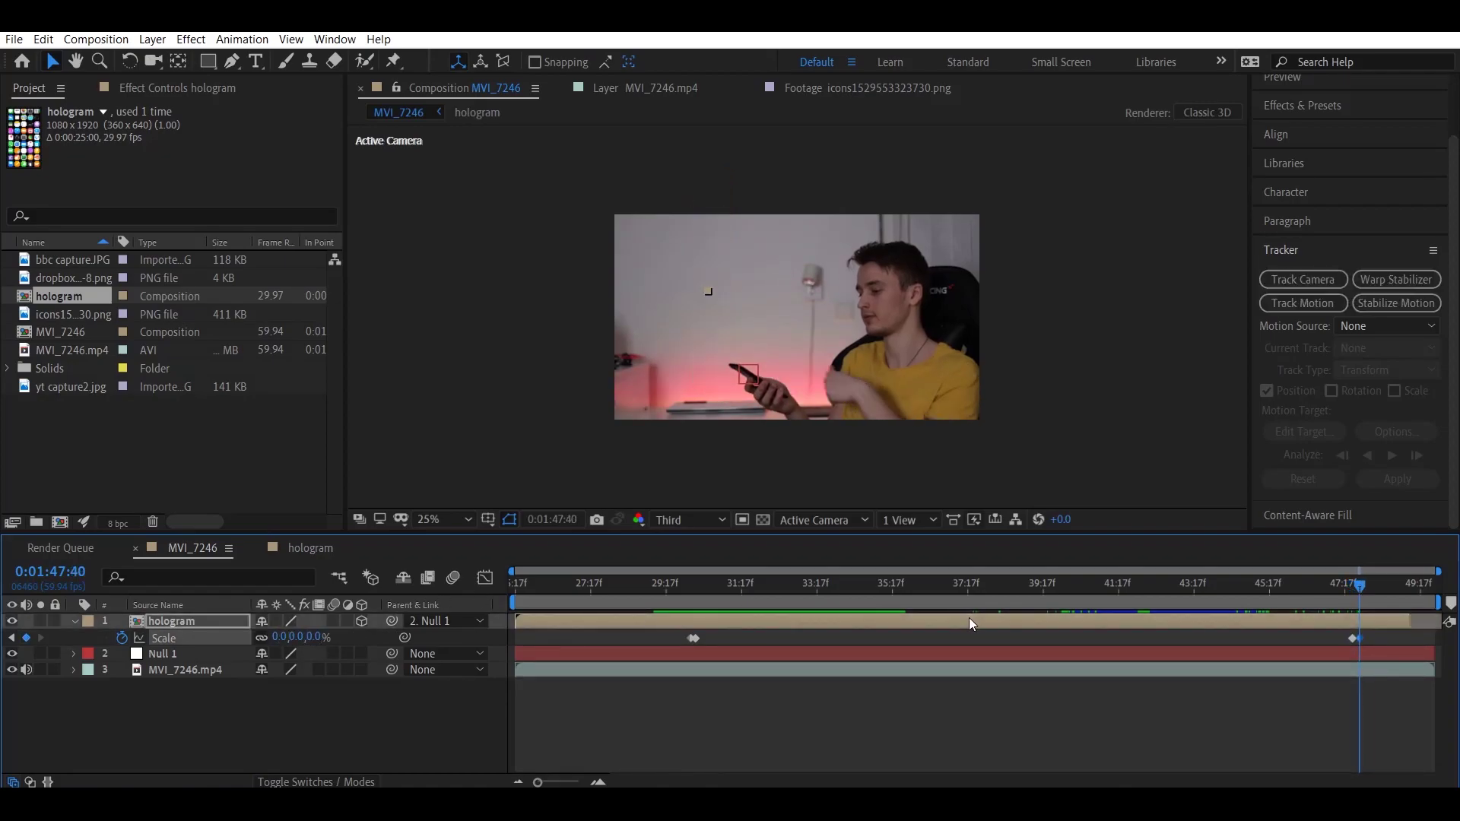
# Preview the hologram's closing from 0:01:45:15 and move its final 0% scale keyframe to 0:01:47:37.
pyautogui.click(1268, 593)
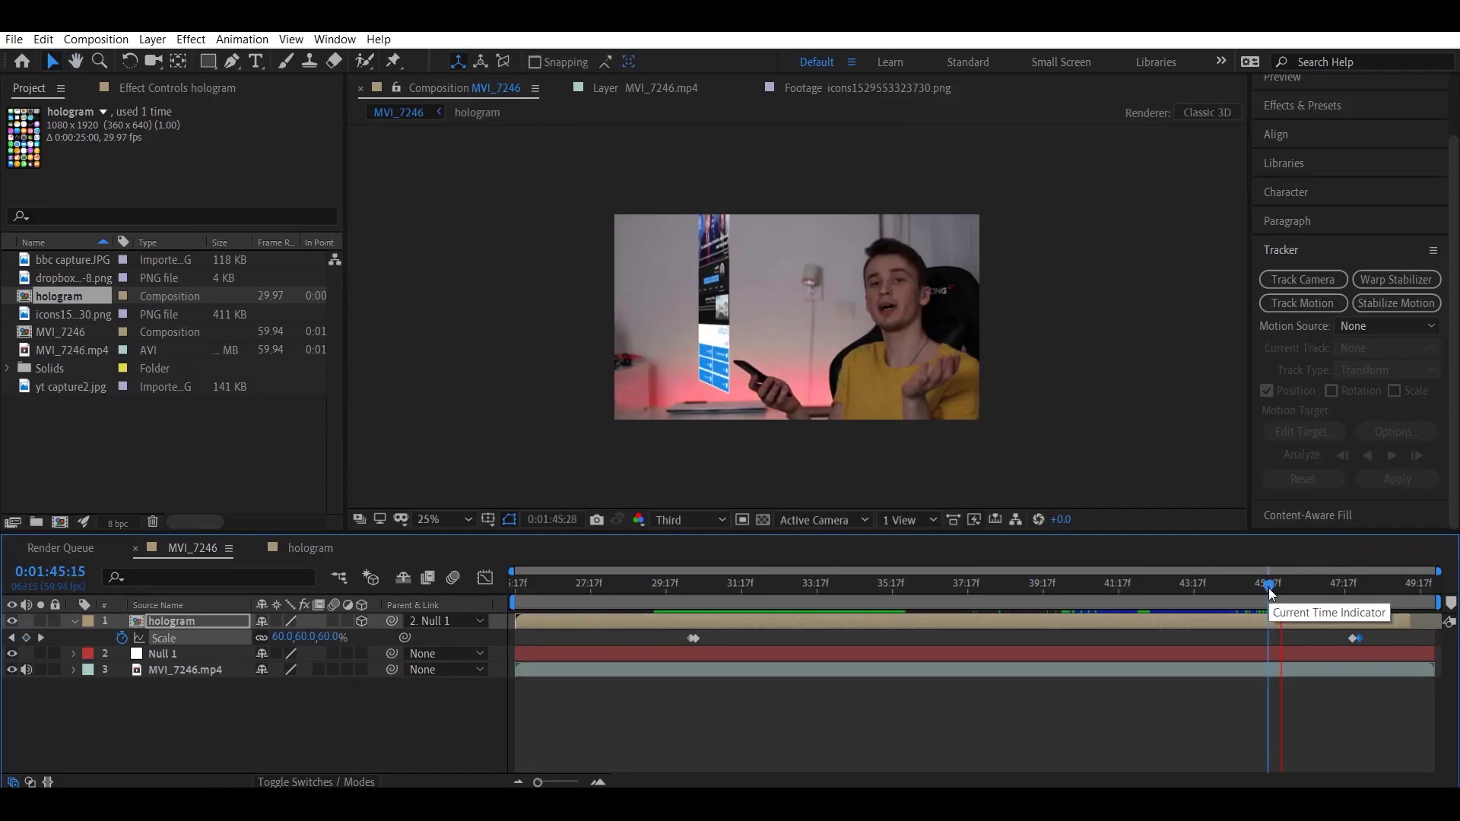
pyautogui.press('space')
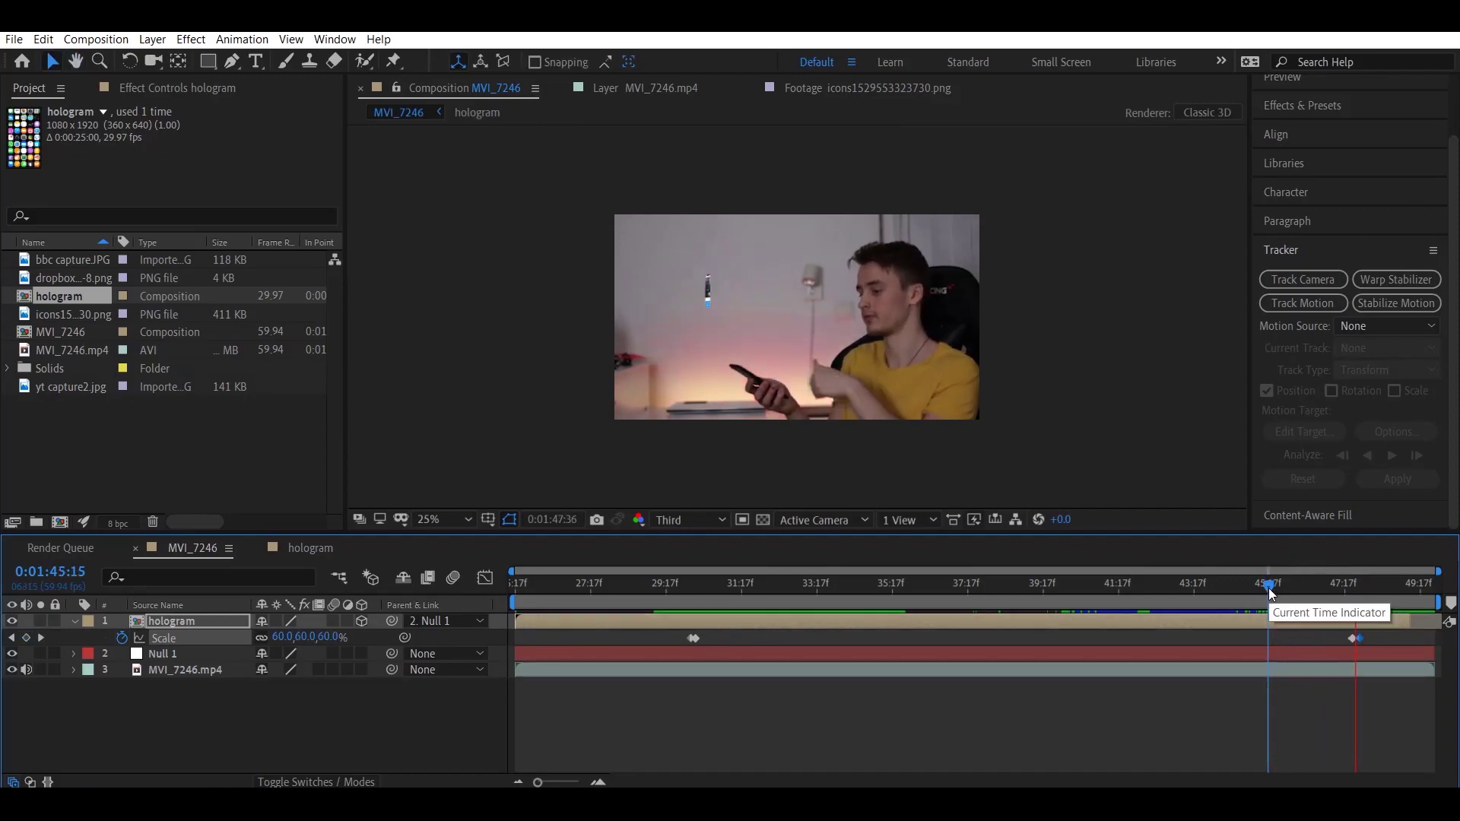
pyautogui.press('space')
pyautogui.click(1359, 585)
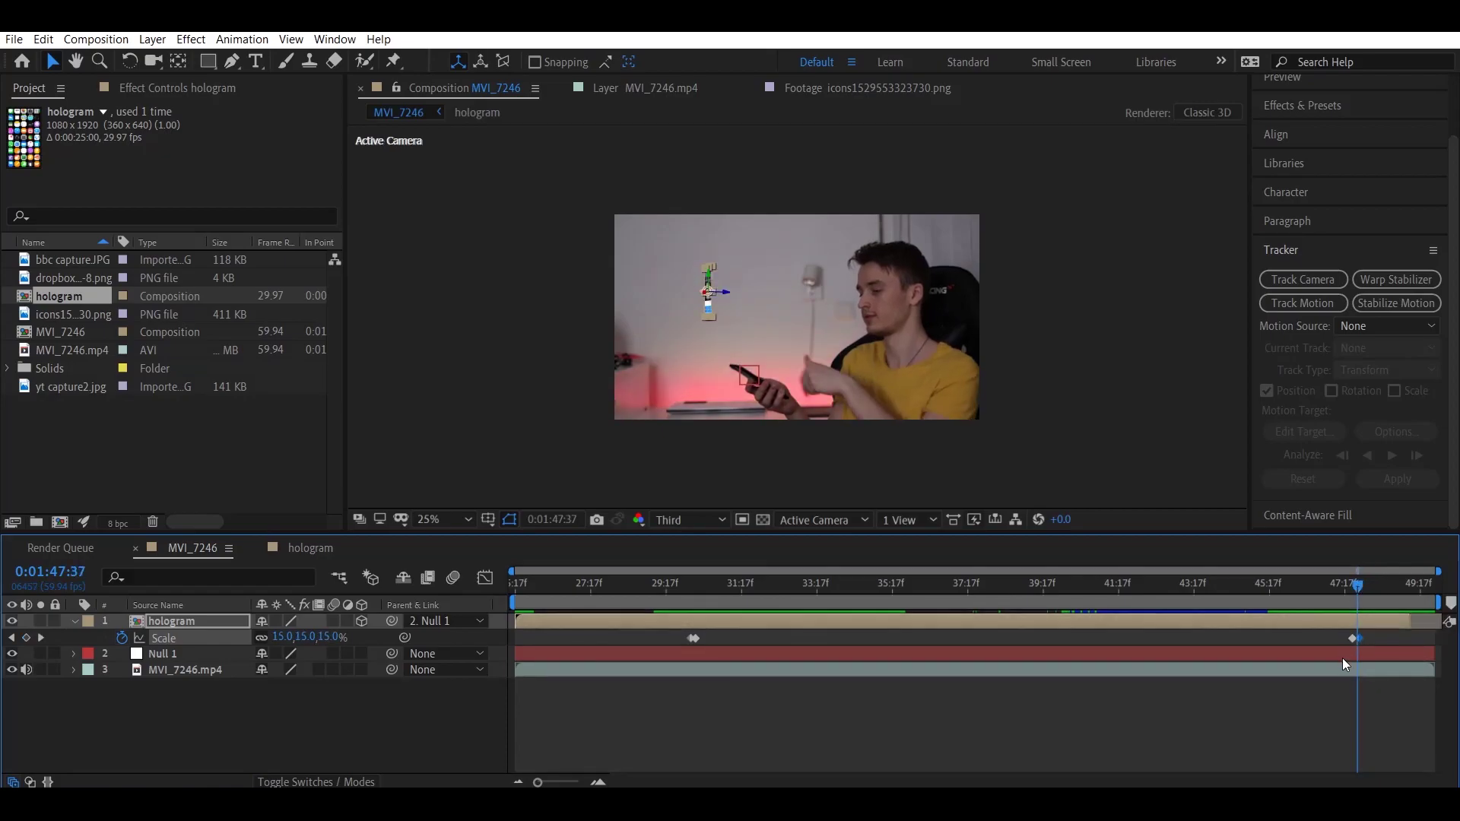
pyautogui.moveTo(1361, 639); pyautogui.dragTo(1358, 639)
# Preview the hologram's opening in MVI_7246 from 0:01:29:25.
pyautogui.click(1339, 584)
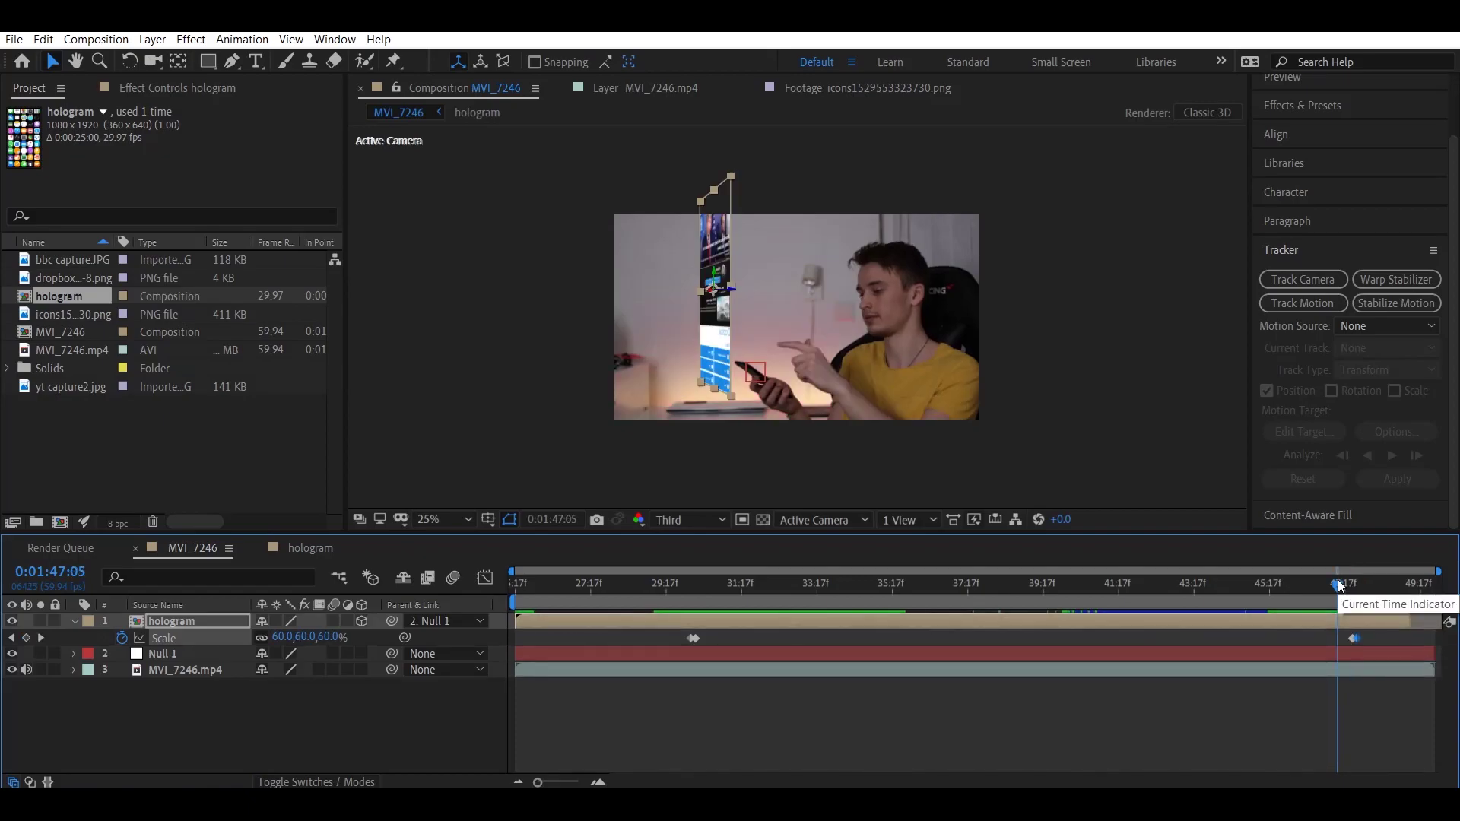
pyautogui.moveTo(1338, 585); pyautogui.dragTo(671, 616)
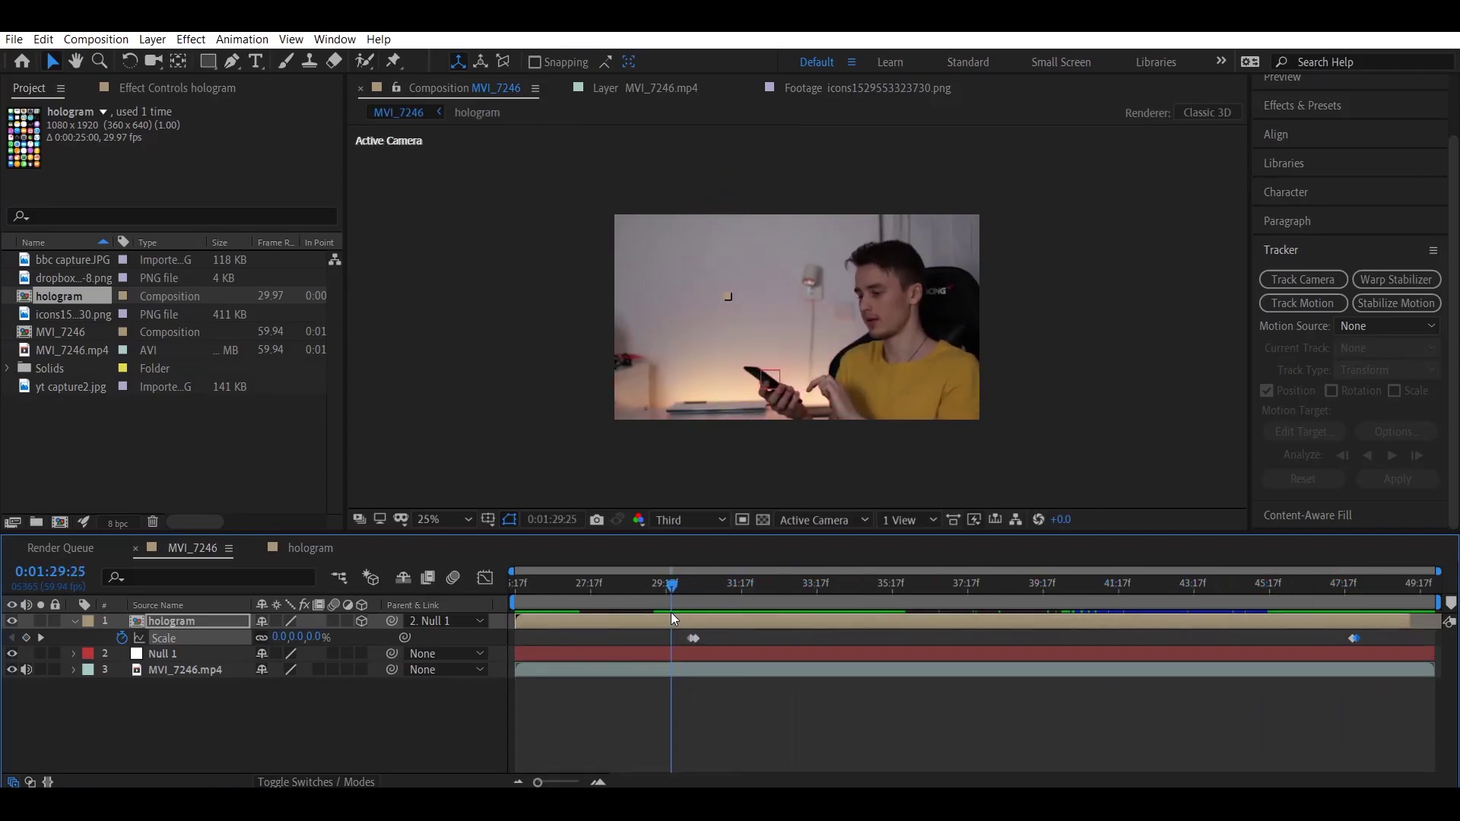
pyautogui.press('space')
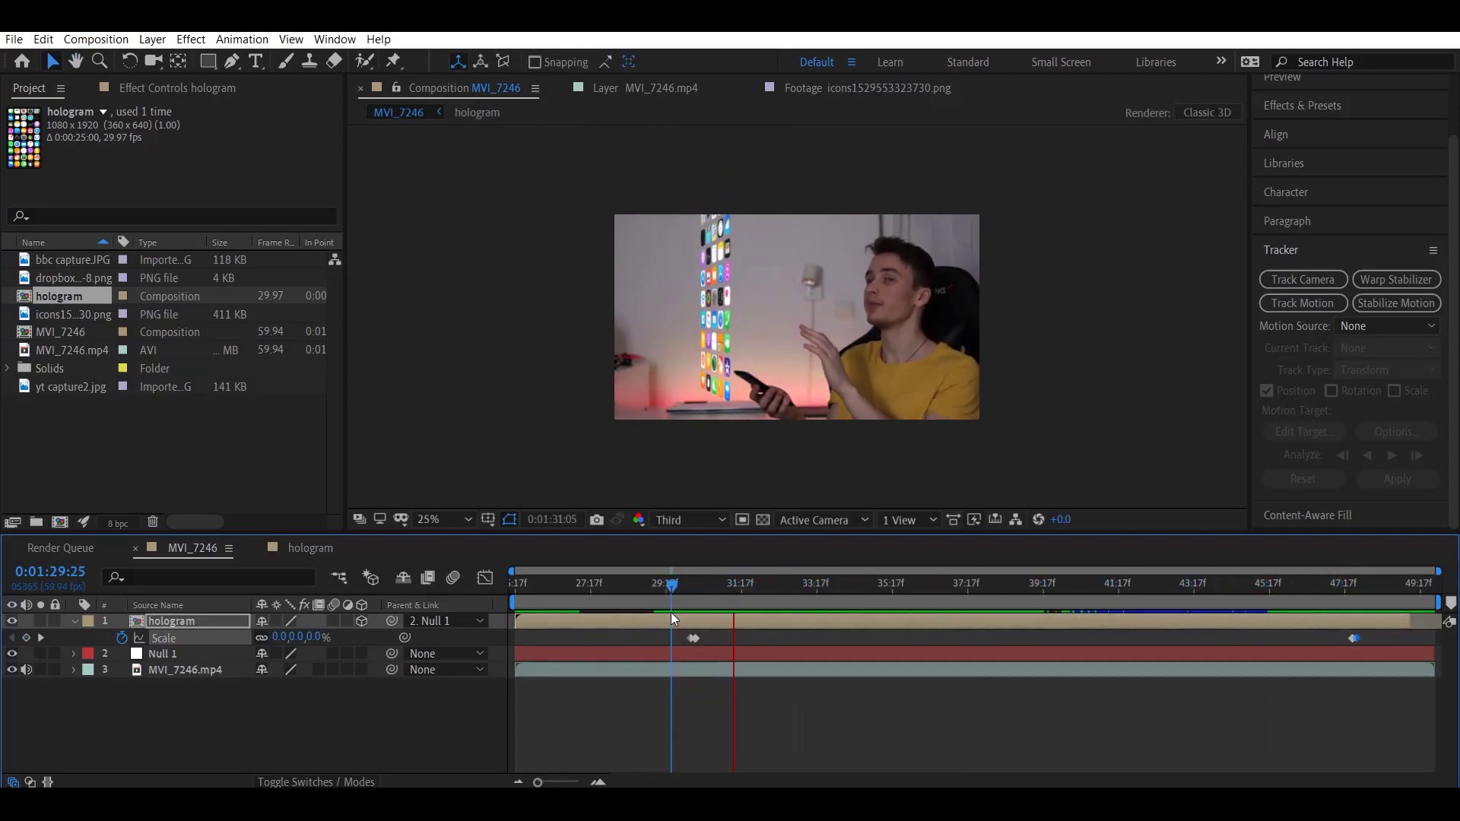
pyautogui.press('space')
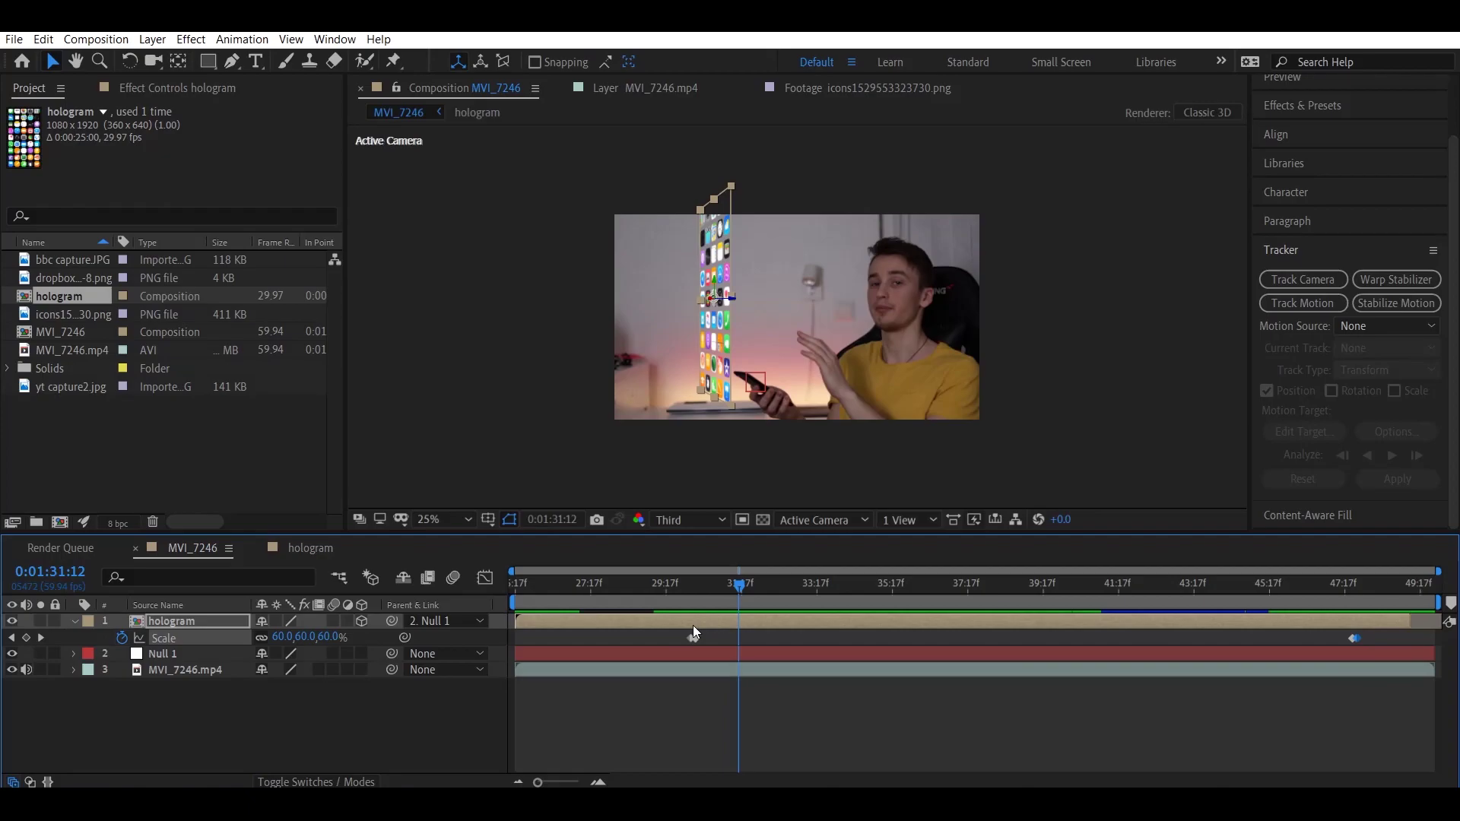
# Find the Venetian Blinds wipe preset by searching the effects for "blin" and apply it to the hologram layer.
pyautogui.press('s')
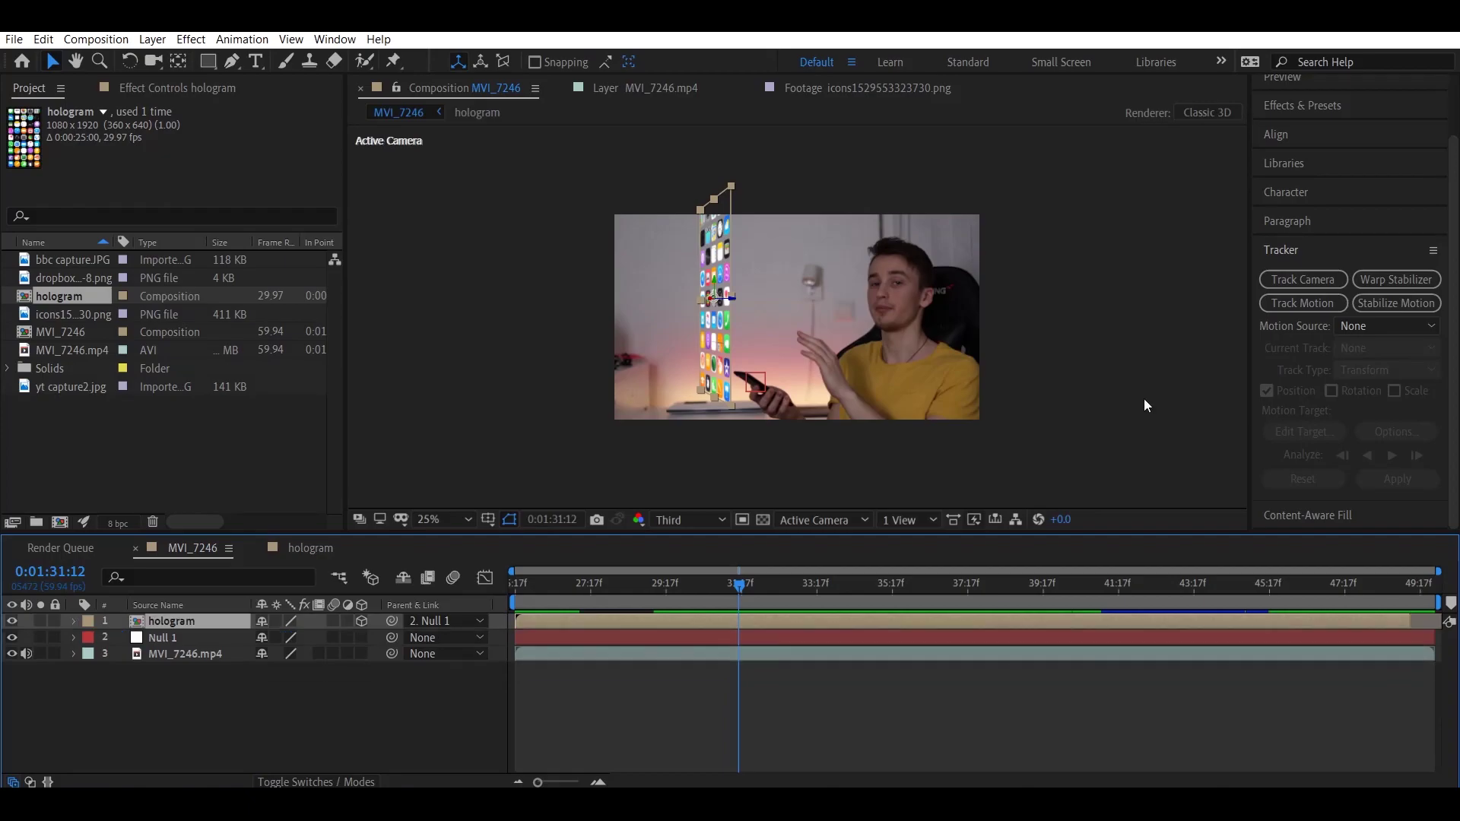
pyautogui.click(1297, 251)
pyautogui.click(1309, 174)
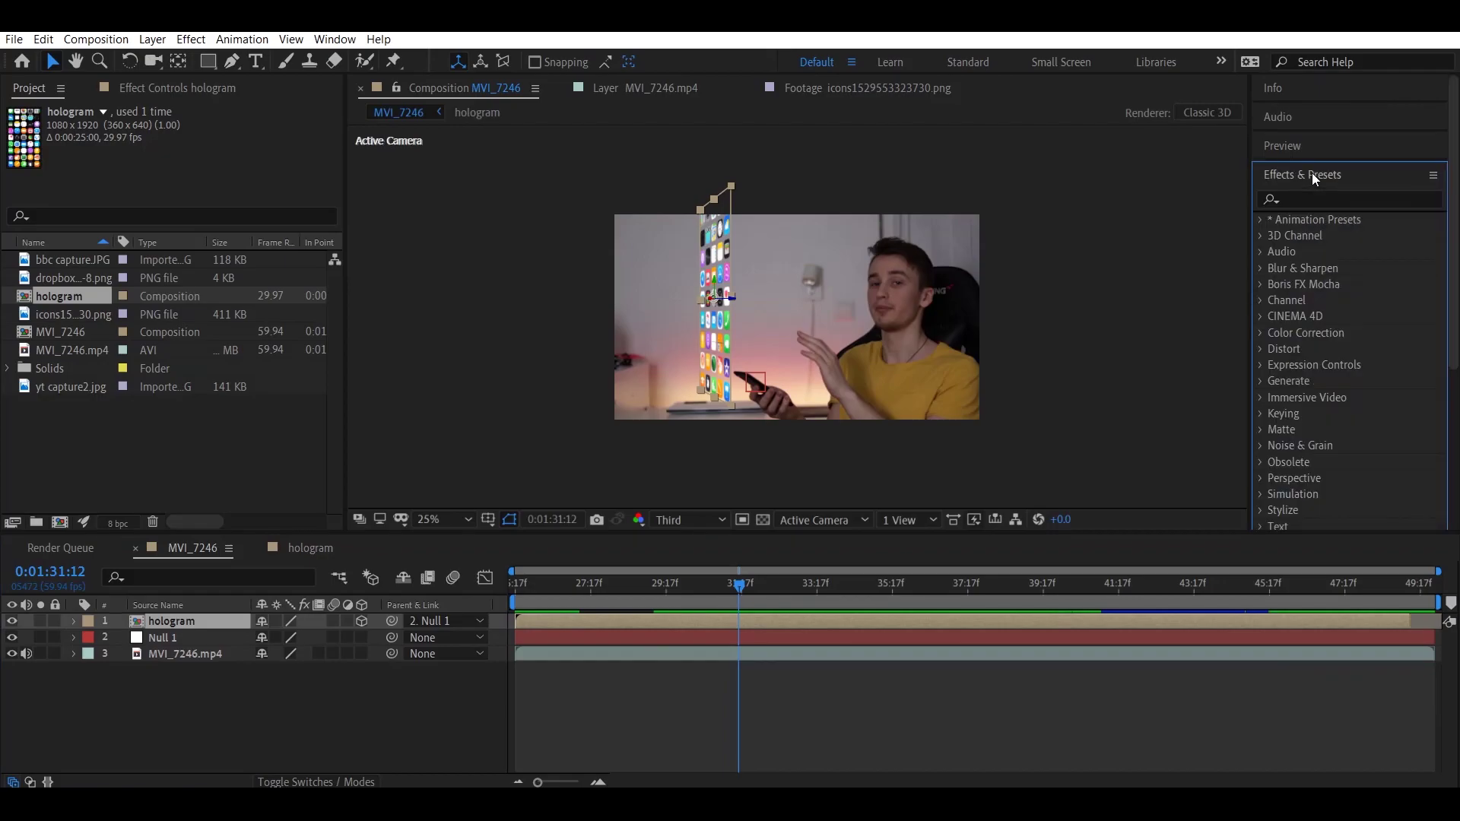
pyautogui.click(1317, 197)
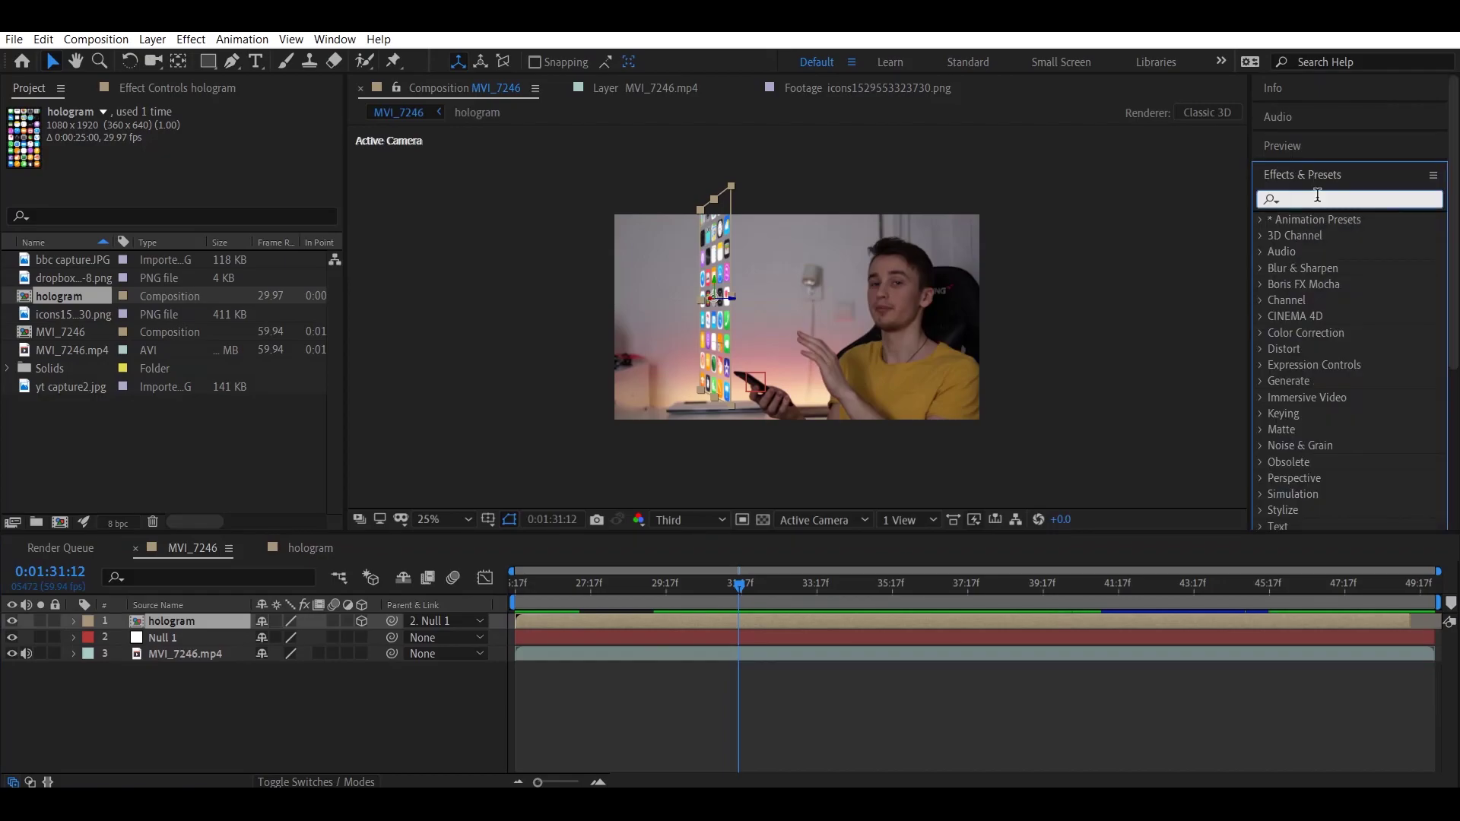
pyautogui.write('bind')
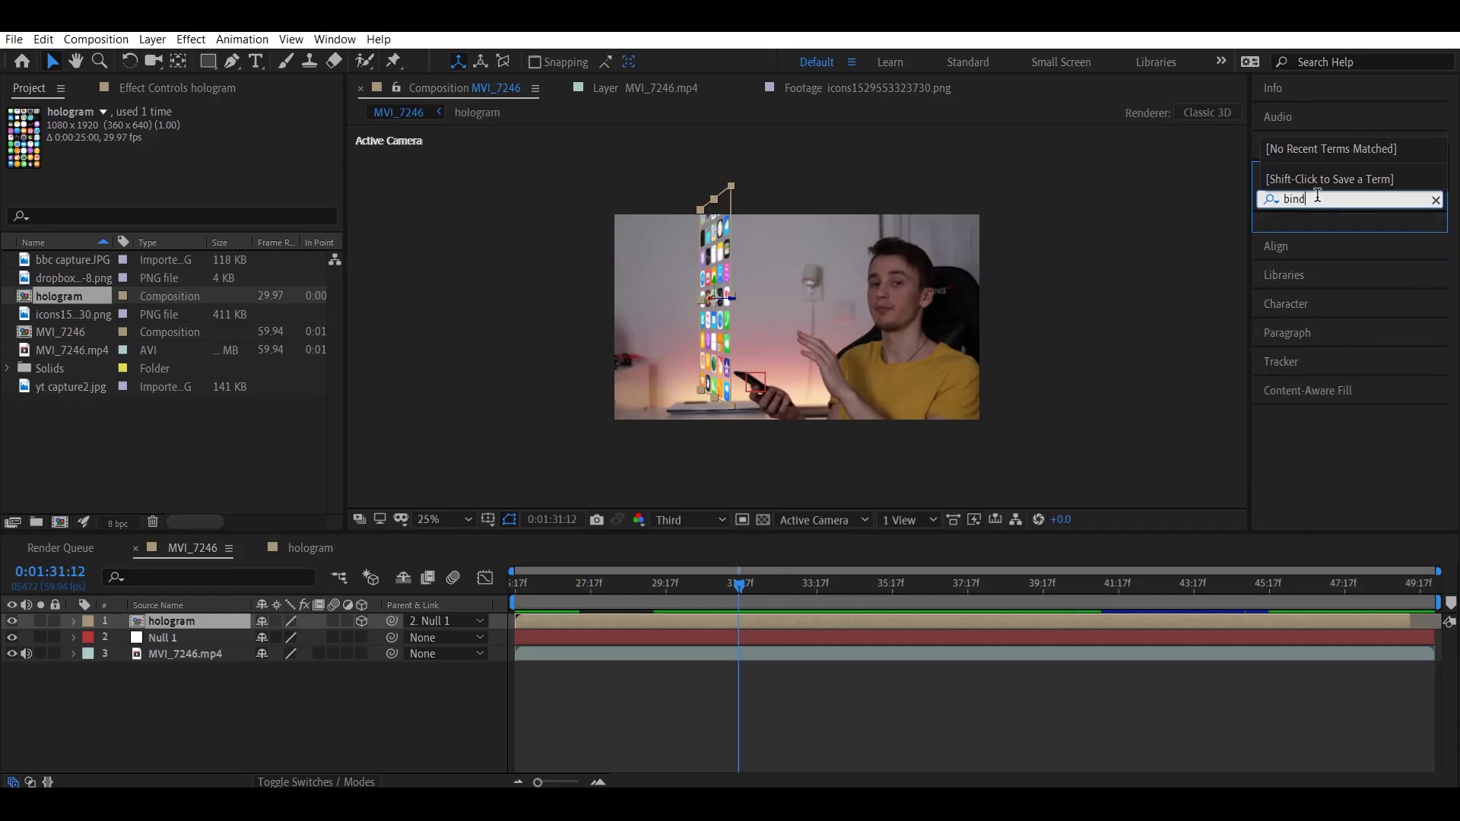
pyautogui.press('BackSpace')
pyautogui.press('BackSpace')
pyautogui.write('lin')
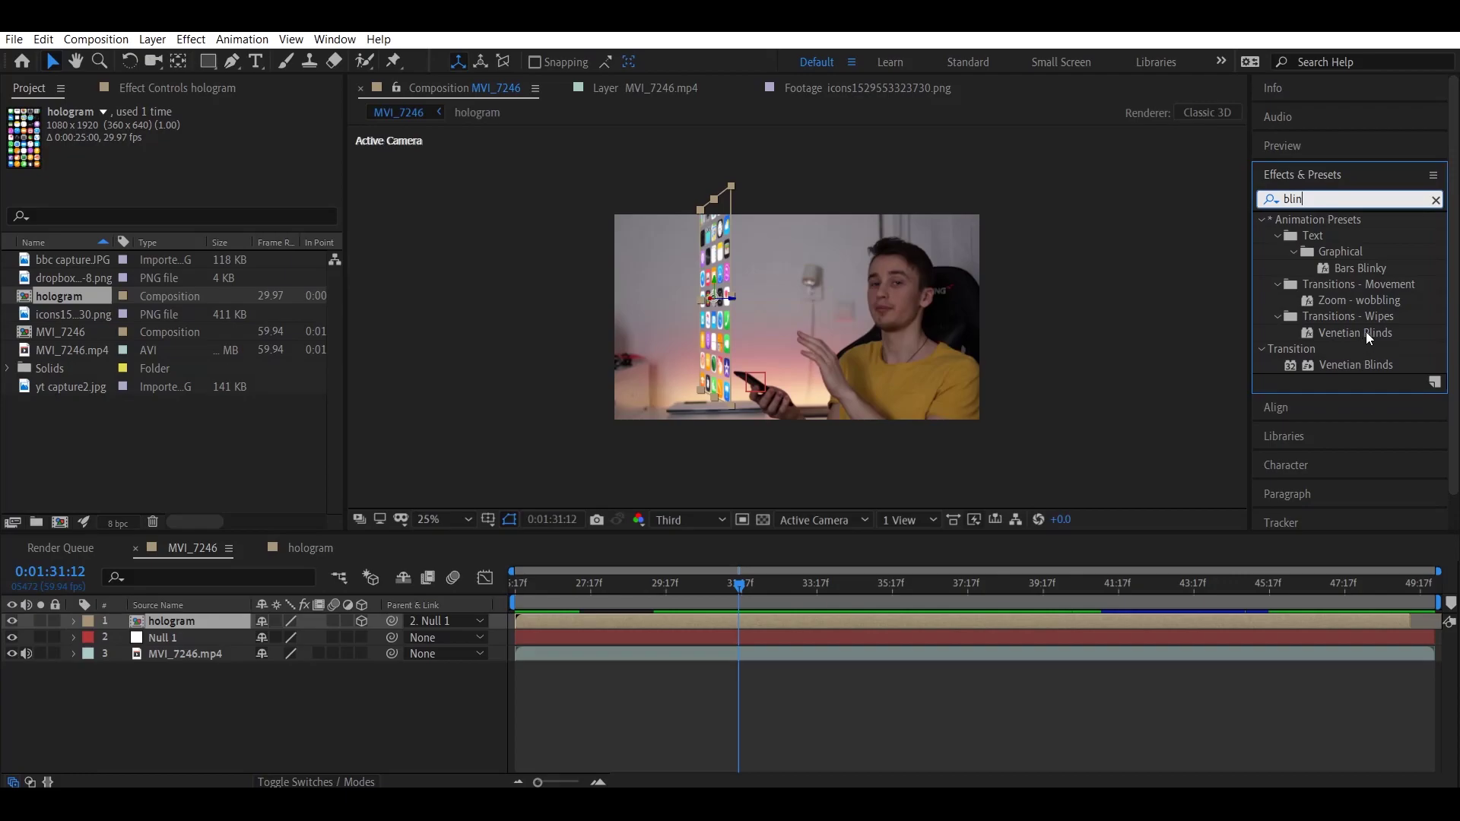
pyautogui.moveTo(1366, 332); pyautogui.dragTo(172, 621)
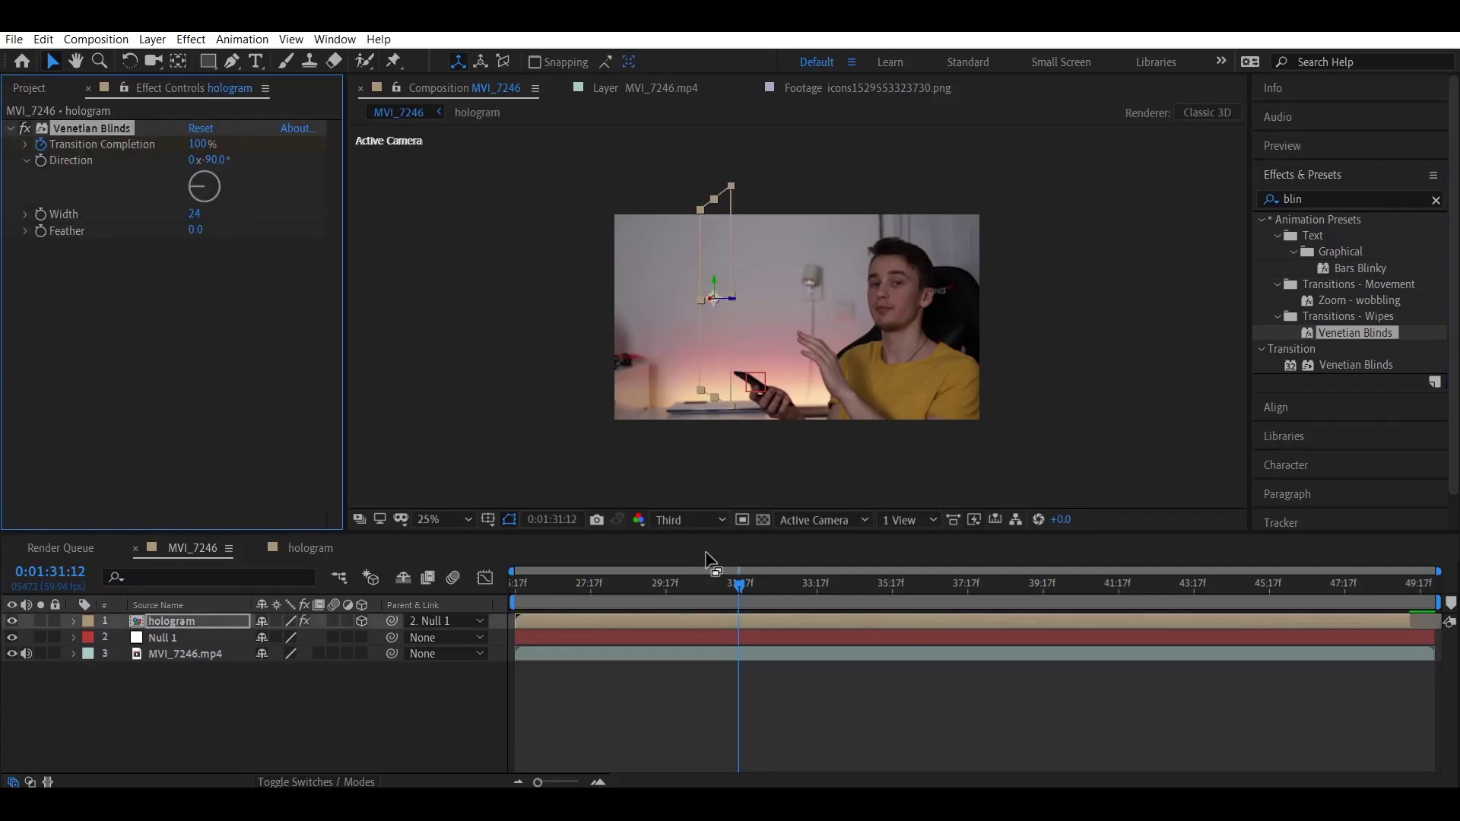
# Set the hologram's Venetian Blinds to a non-animated Transition Completion of 25% and a Width of 41.
pyautogui.moveTo(197, 143); pyautogui.dragTo(145, 144)
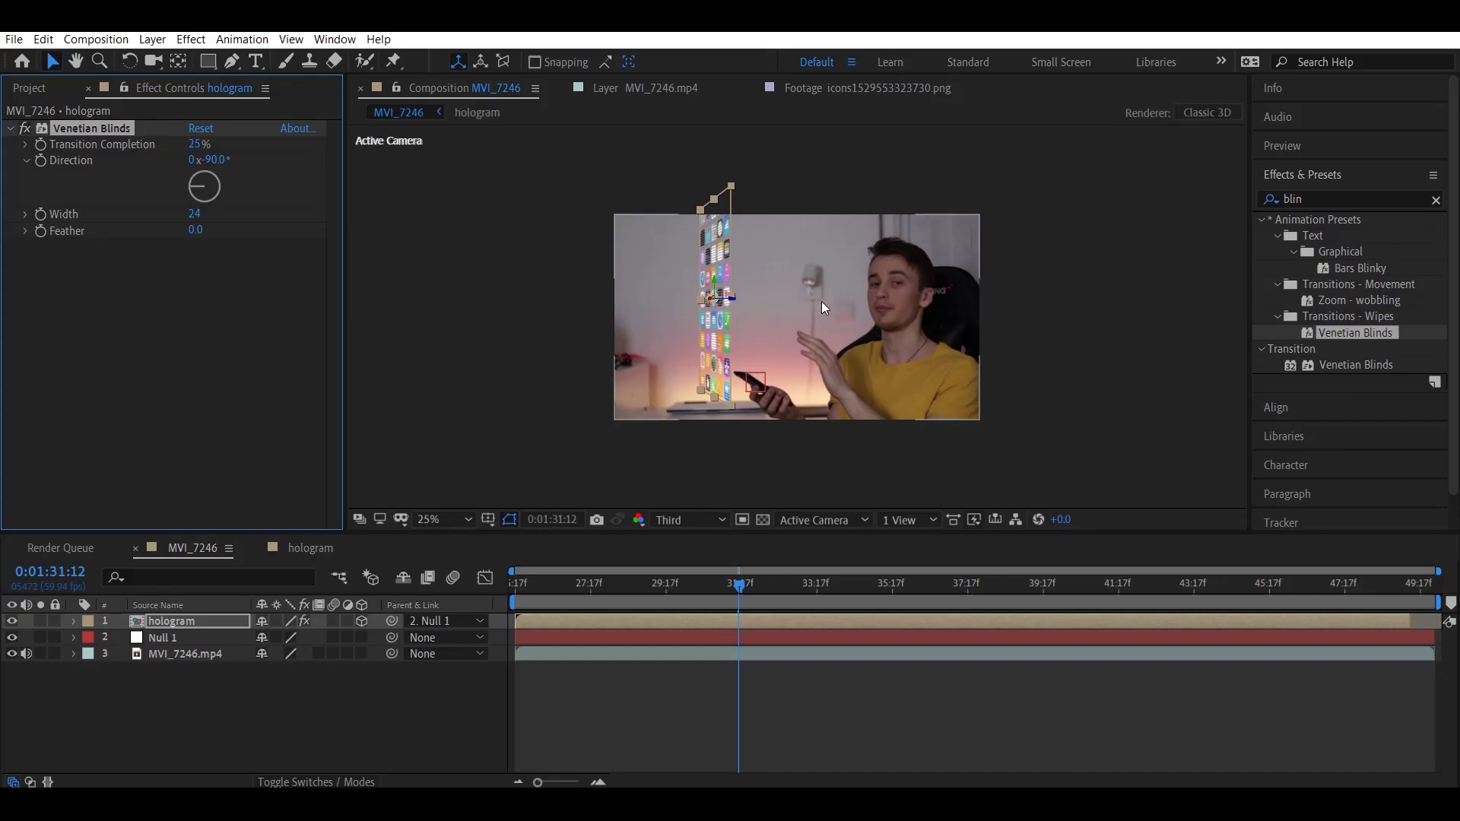
pyautogui.moveTo(192, 217); pyautogui.dragTo(207, 215)
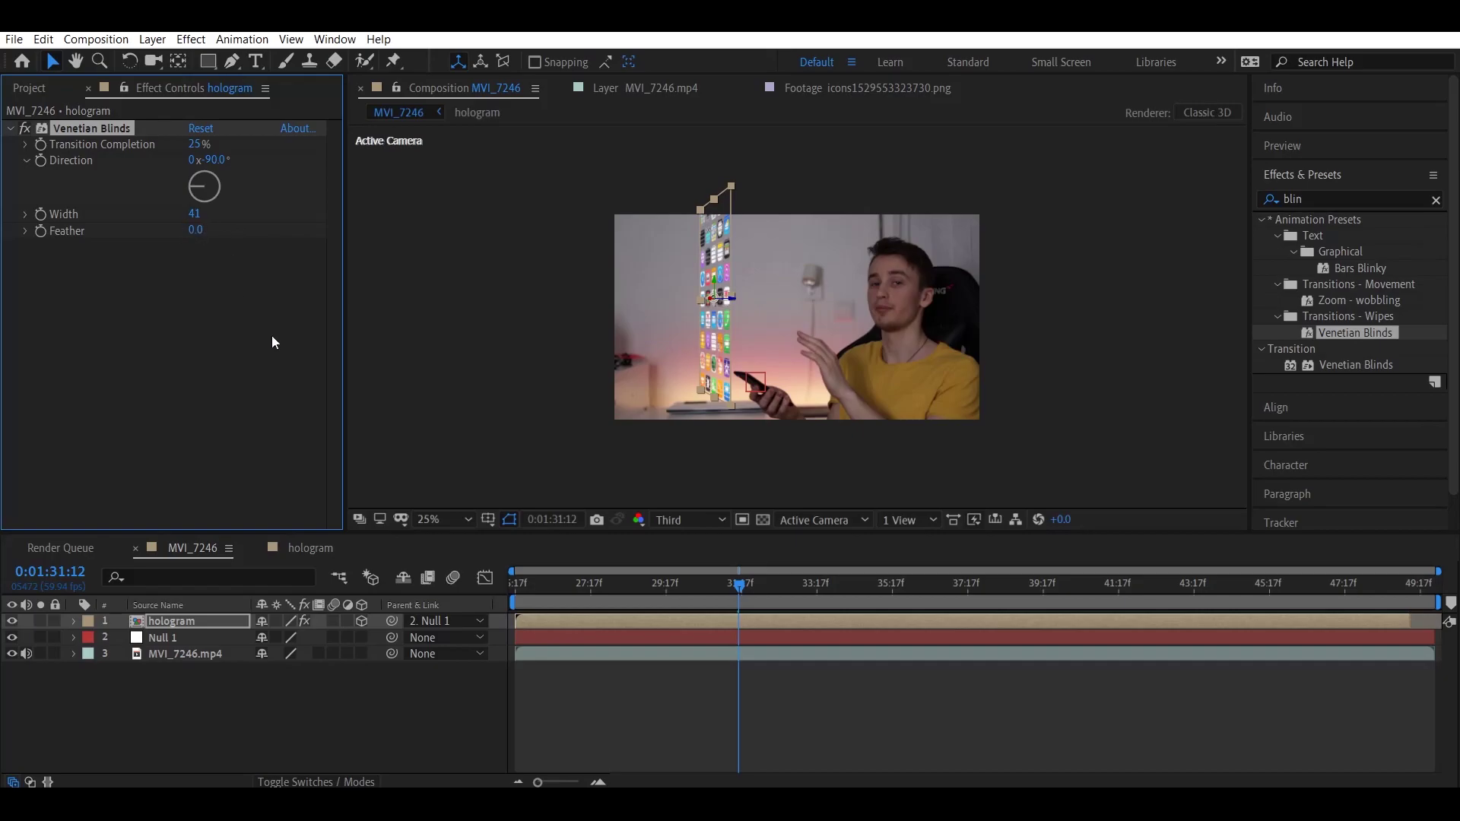
# Expand the hologram layer's Transform properties and set its Opacity to 80%, checking it around 0:01:32:58.
pyautogui.click(193, 624)
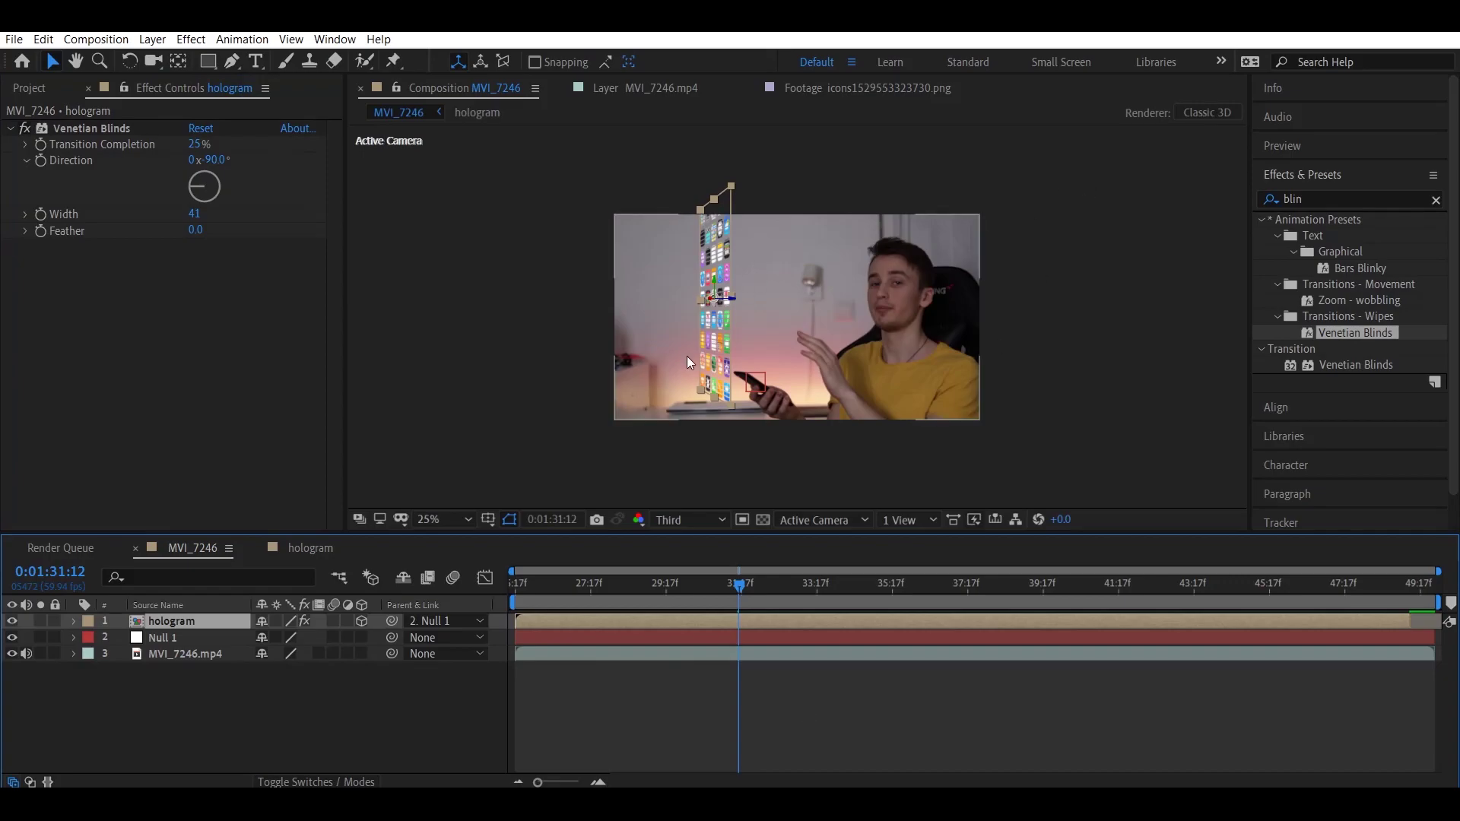
pyautogui.press('p')
pyautogui.press('s')
pyautogui.press('o')
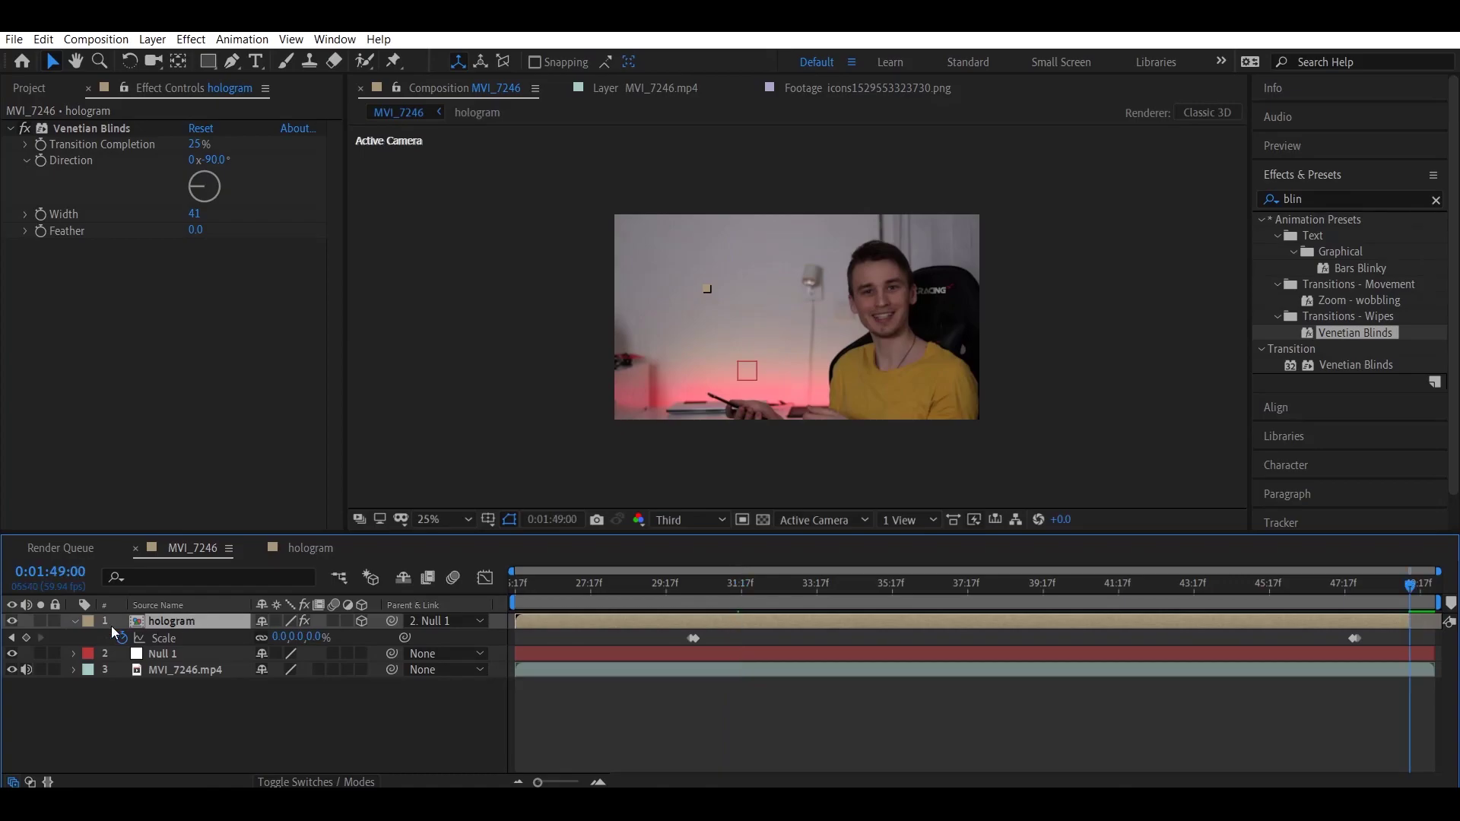
pyautogui.click(75, 621)
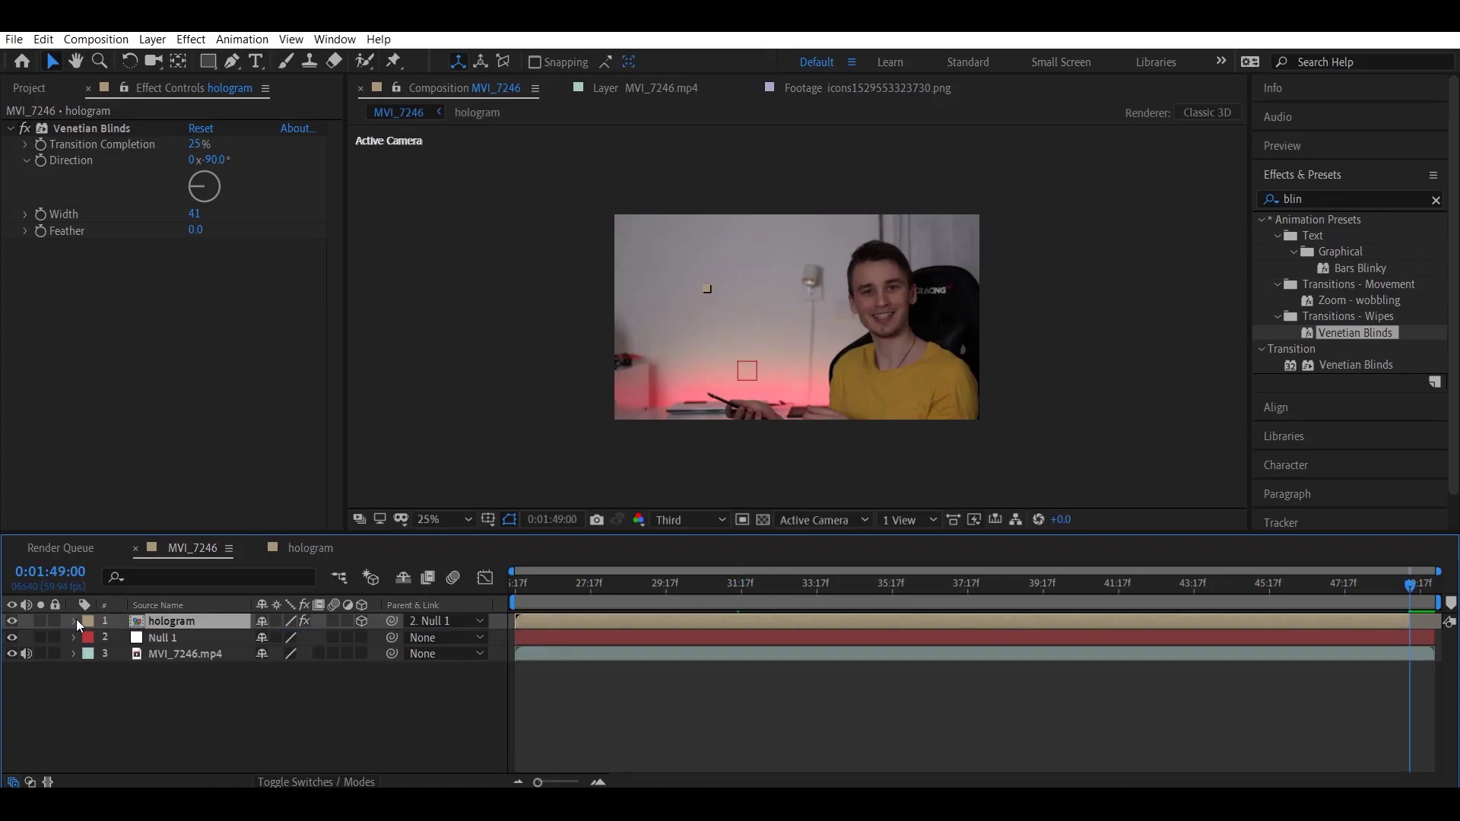
pyautogui.click(76, 621)
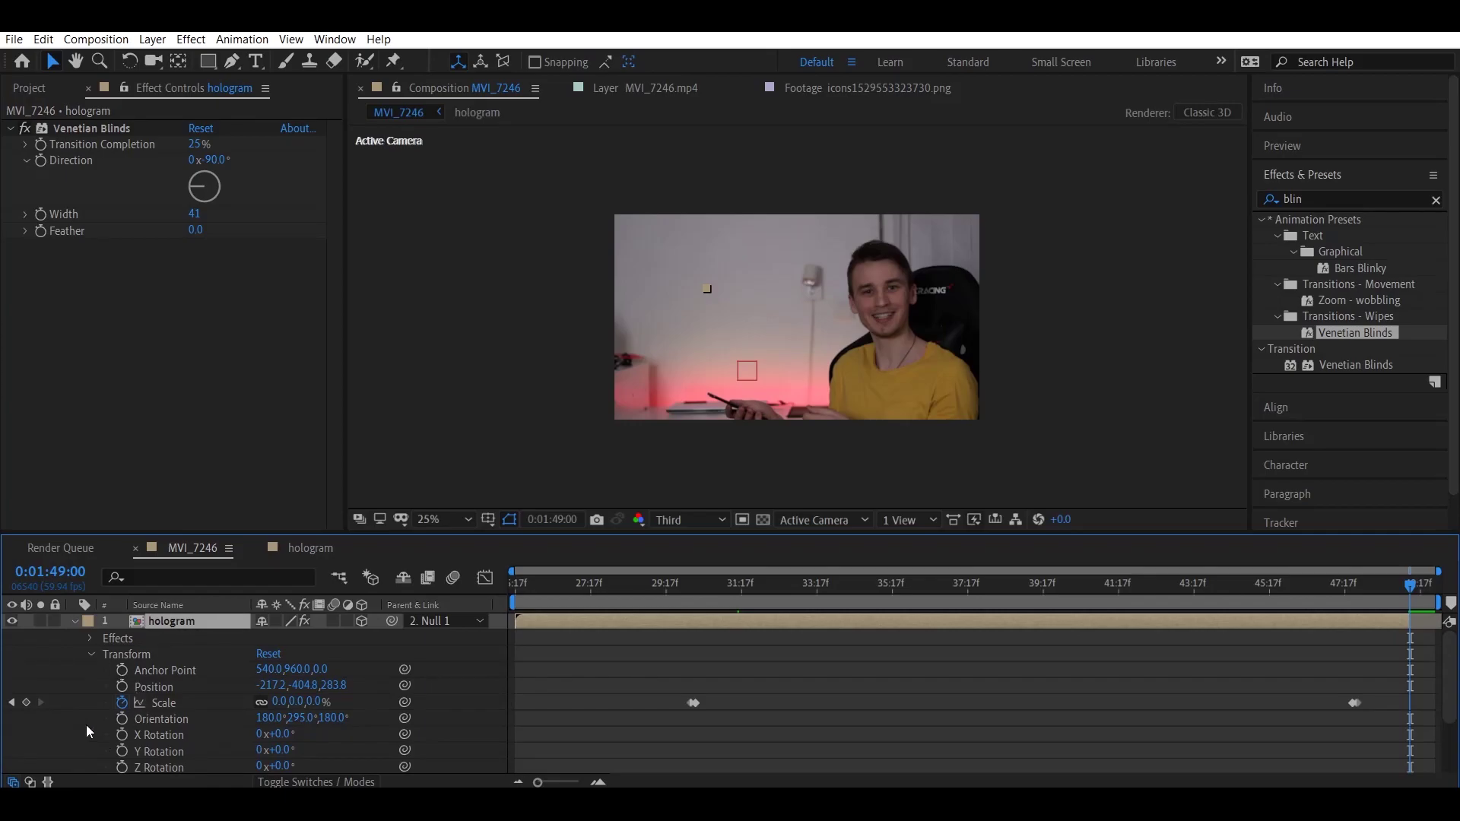
pyautogui.scroll(-3, 85, 724)
pyautogui.scroll(3, 98, 705)
pyautogui.click(805, 591)
pyautogui.scroll(-3, 42, 733)
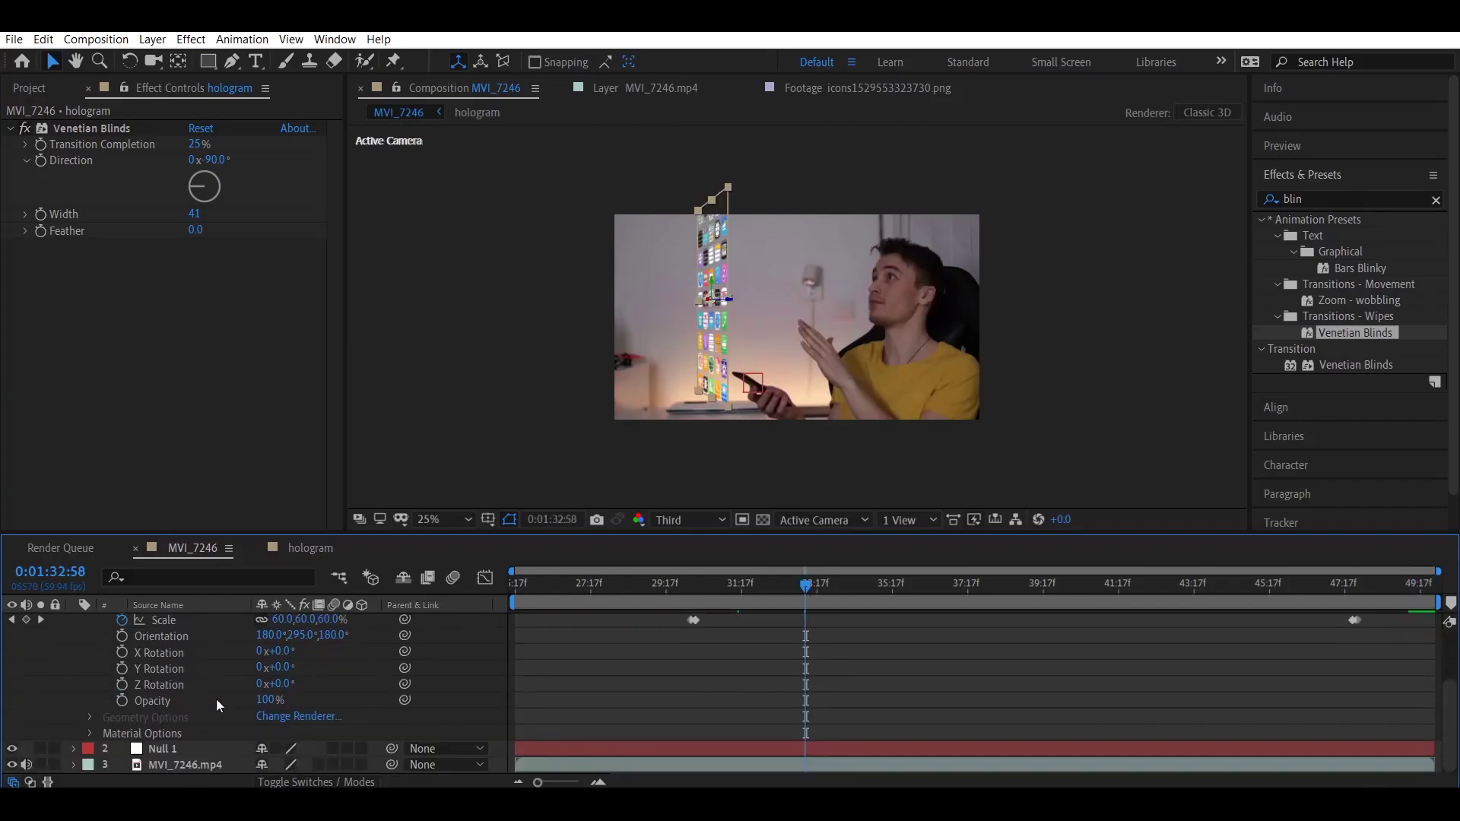
pyautogui.click(271, 700)
pyautogui.write('80')
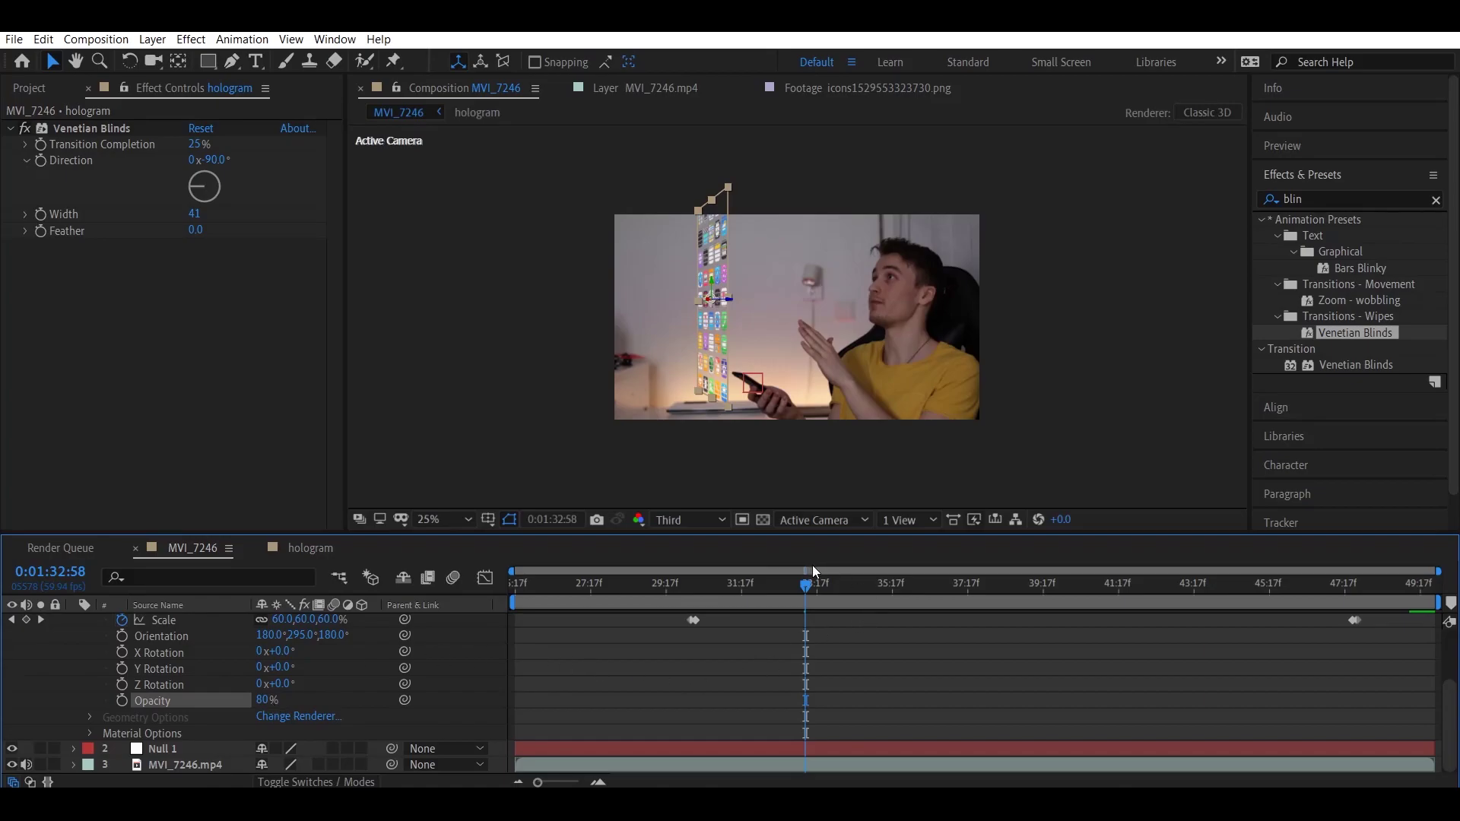
pyautogui.click(185, 472)
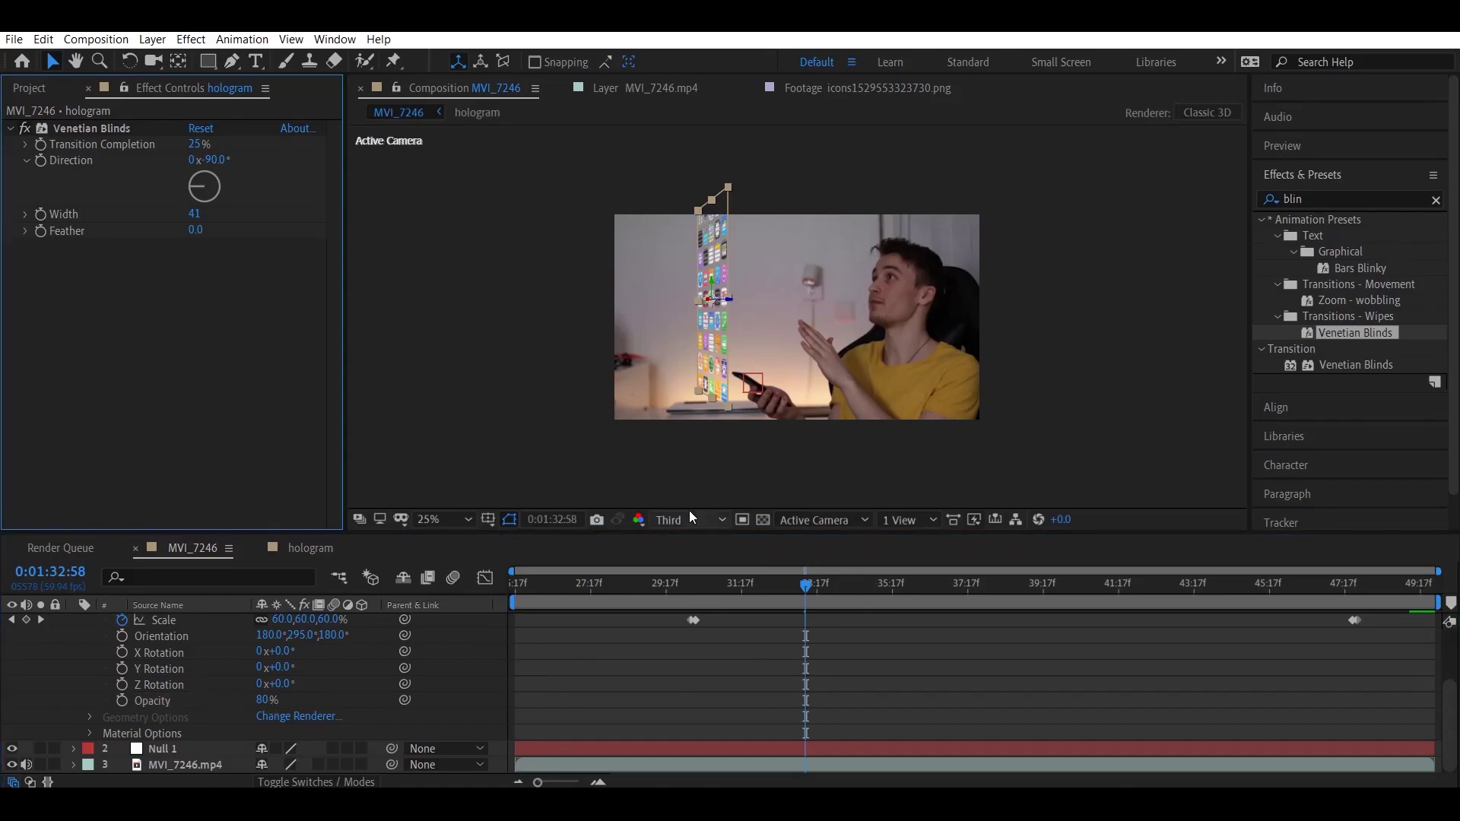
# Search the effects for "glow" and apply the Stylize Glow effect to the hologram layer.
pyautogui.click(1295, 199)
pyautogui.doubleClick(1295, 200)
pyautogui.write('glow')
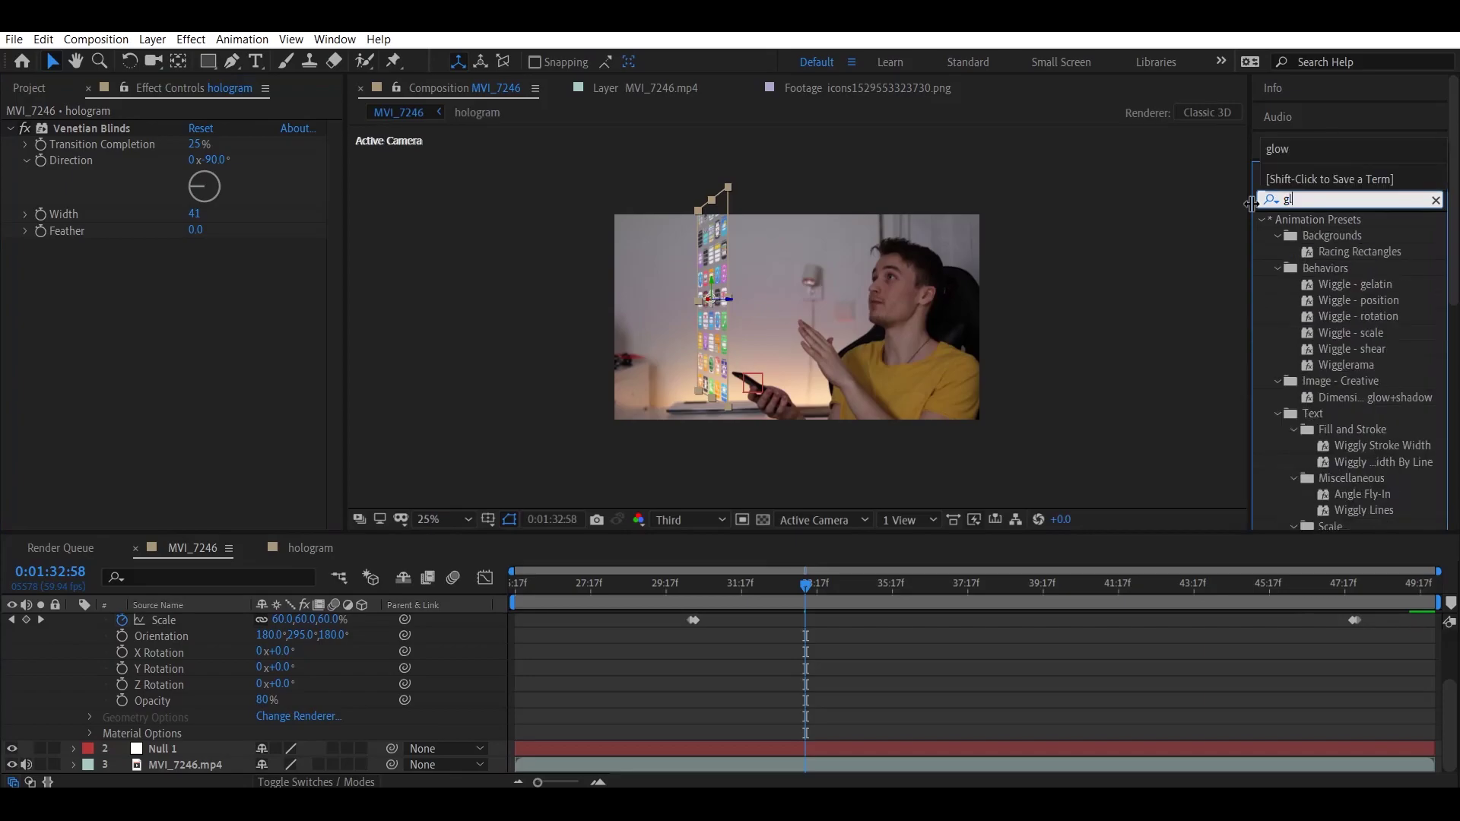
pyautogui.moveTo(1330, 318); pyautogui.dragTo(232, 349)
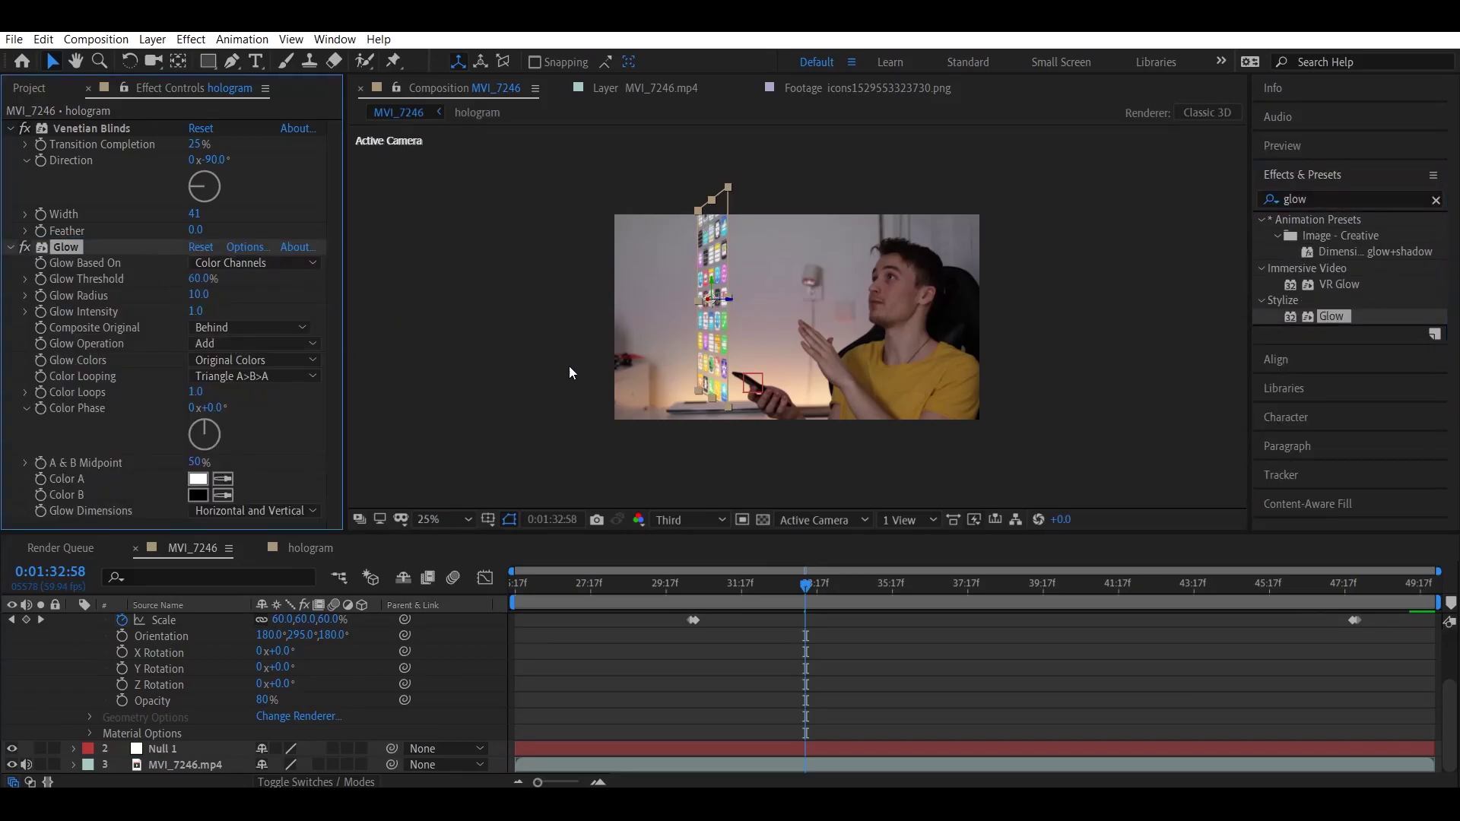
# Set the hologram Glow's Color A to bright green and its Color B to cyan, 00E7F9.
pyautogui.click(197, 479)
pyautogui.click(768, 464)
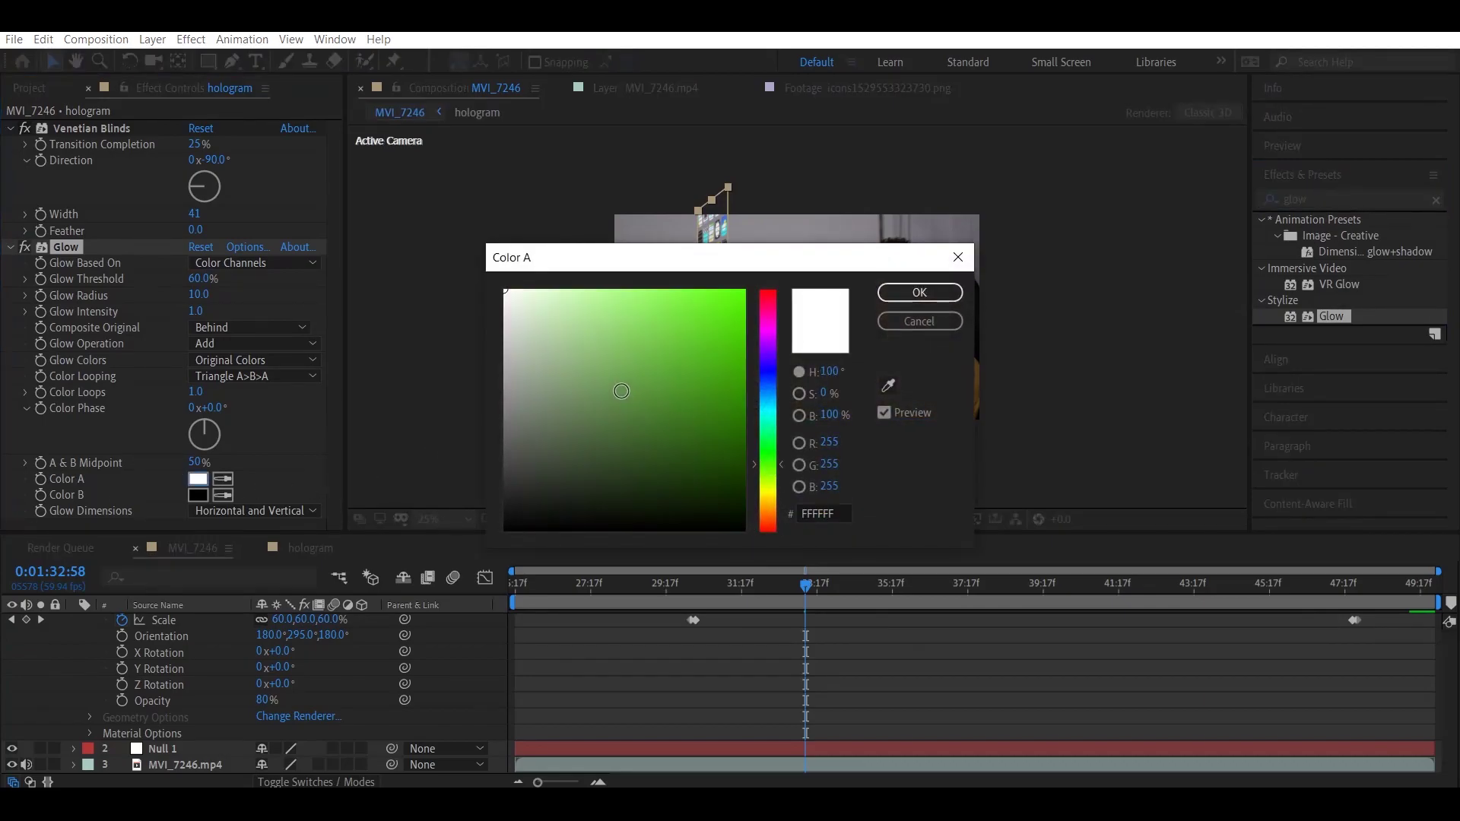
pyautogui.click(741, 293)
pyautogui.click(919, 293)
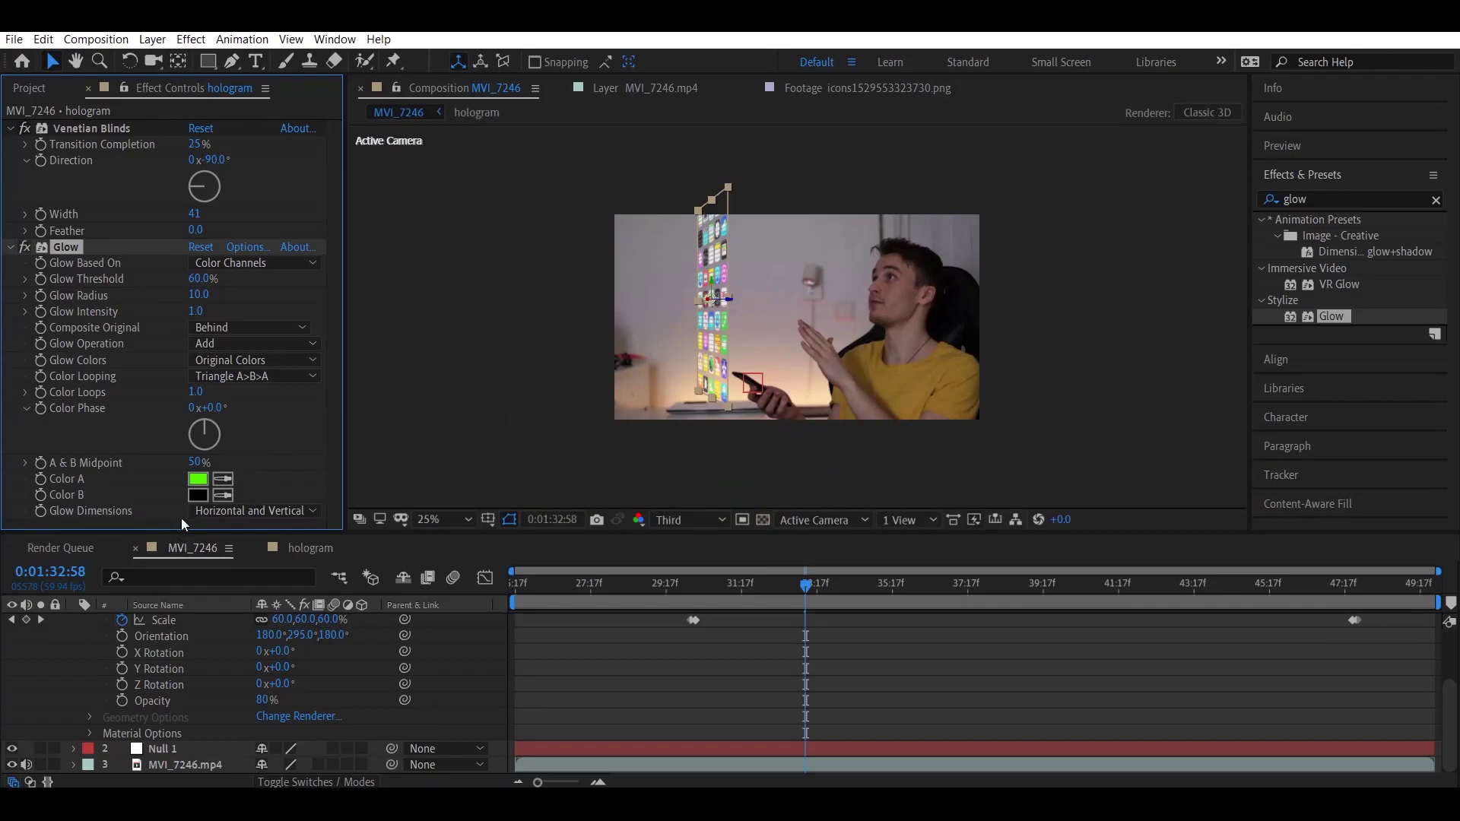
pyautogui.click(197, 495)
pyautogui.click(766, 413)
pyautogui.moveTo(577, 257); pyautogui.dragTo(766, 174)
pyautogui.click(931, 211)
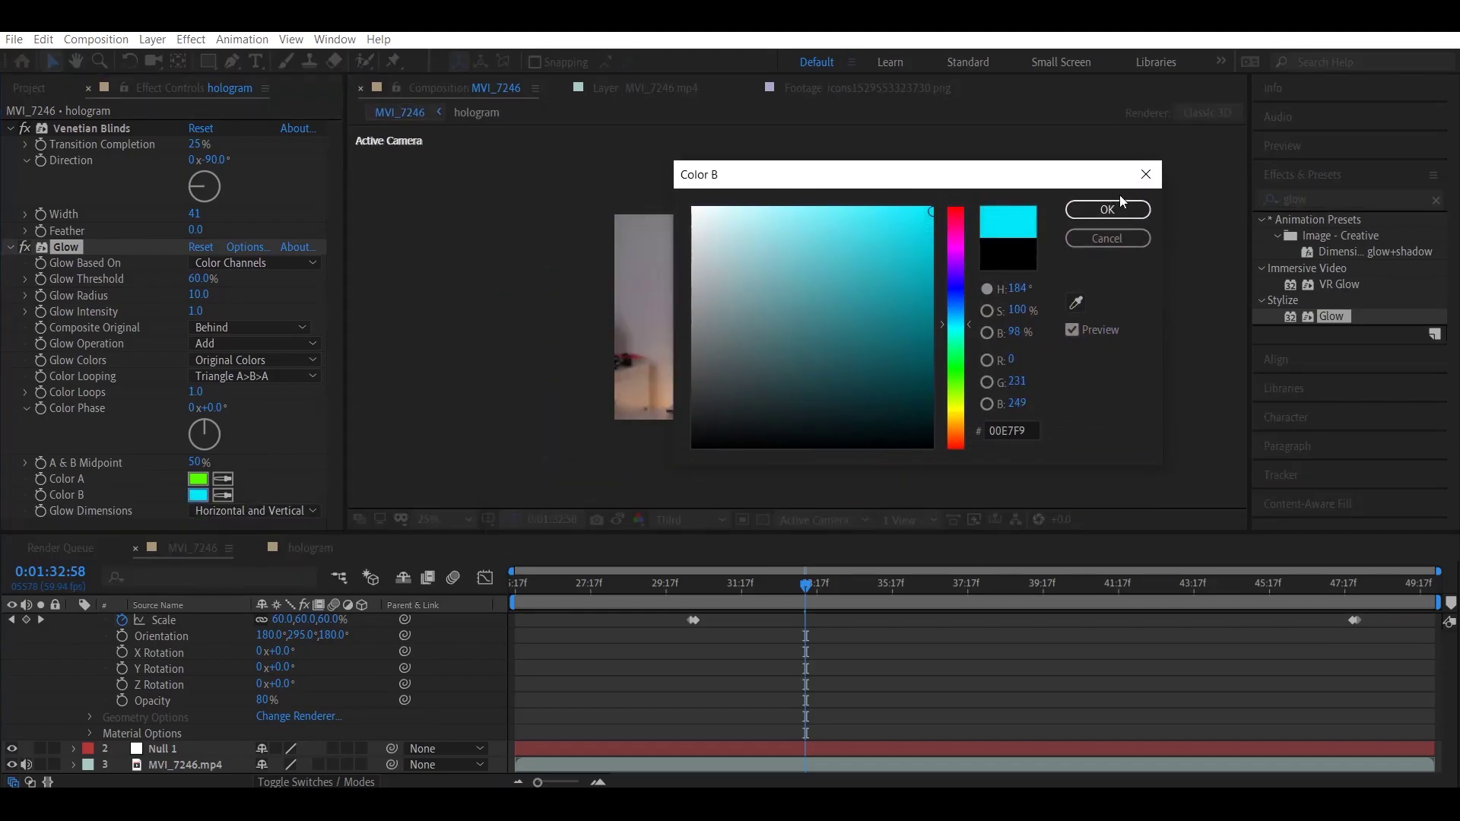
pyautogui.click(1119, 207)
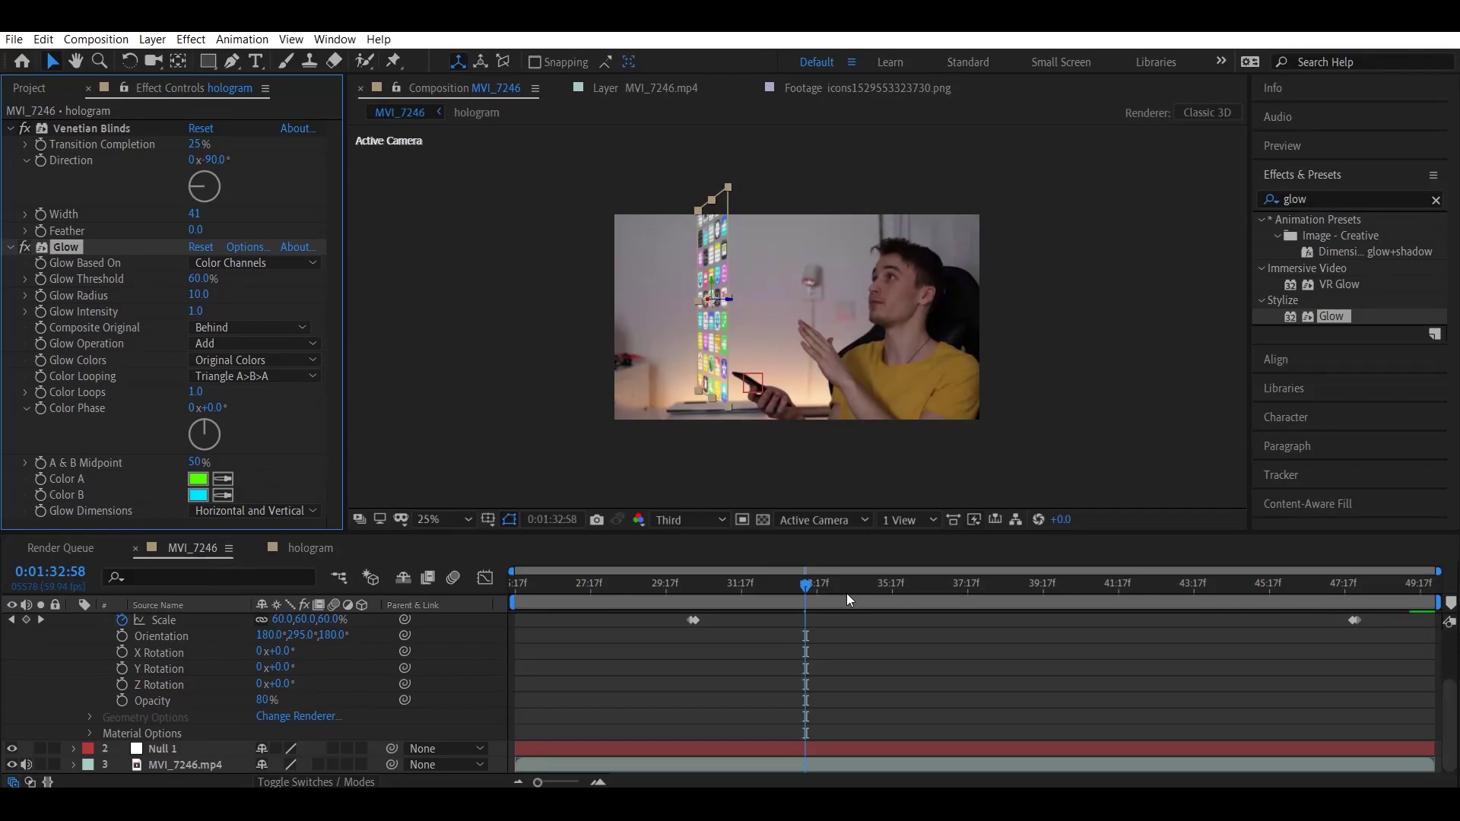
# Open the hologram composition, collapse the properties of all four image layers and deselect them.
pyautogui.click(286, 549)
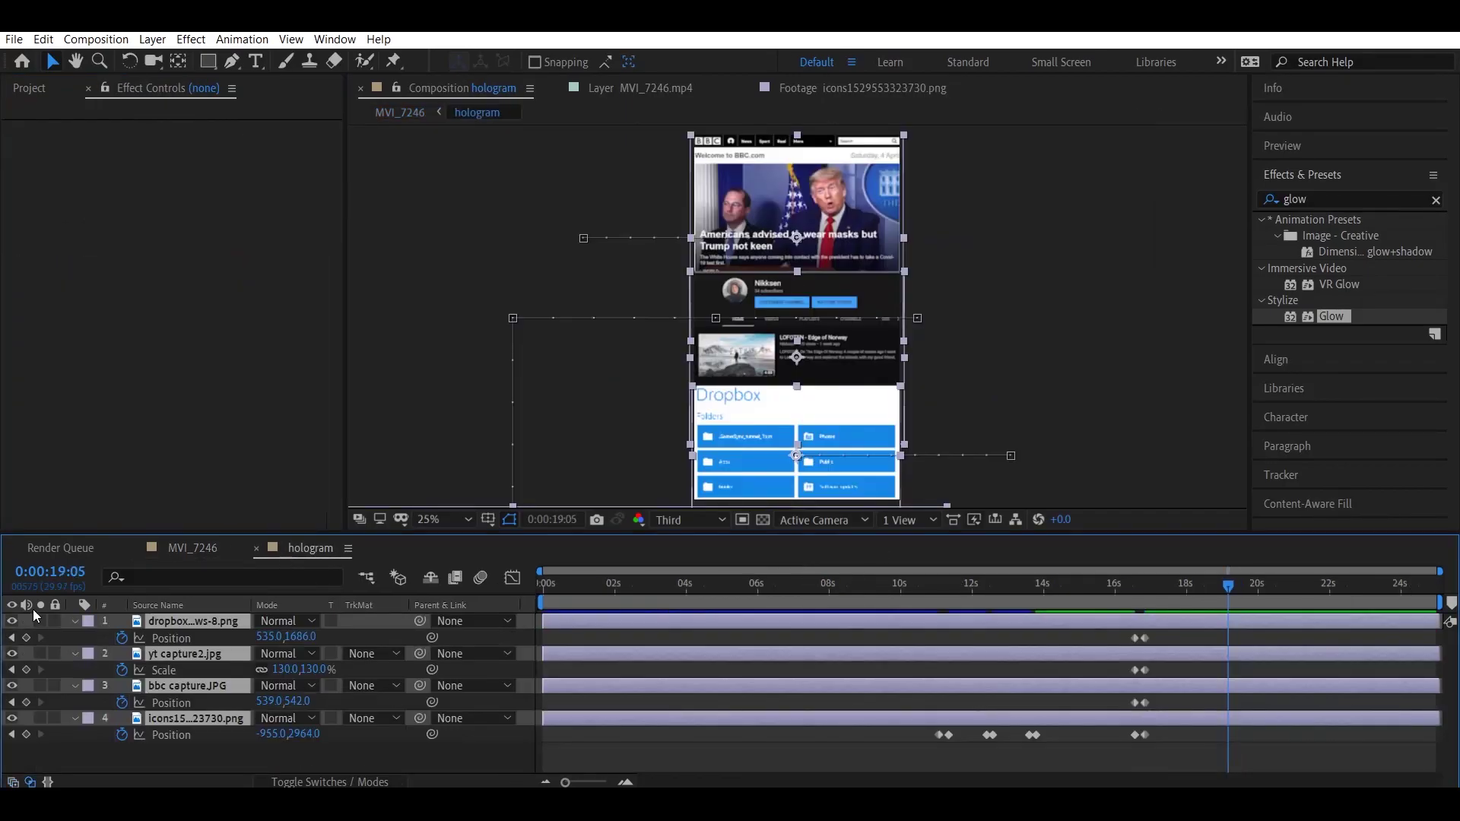
pyautogui.click(70, 619)
pyautogui.click(198, 742)
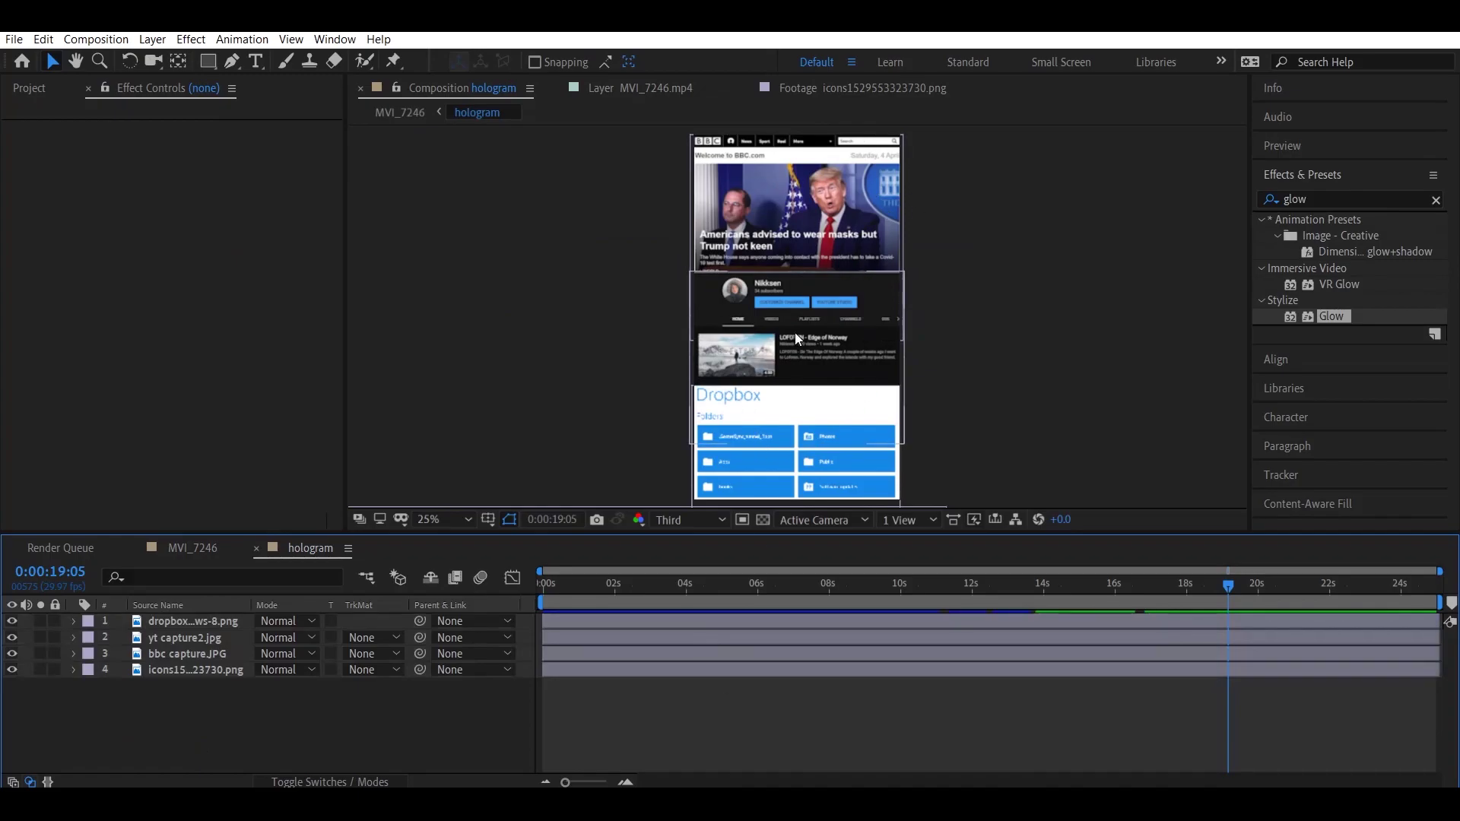
# Return to MVI_7246 and preview the finished hologram from 0:01:25:17, and again from 0:01:36:38.
pyautogui.click(194, 552)
pyautogui.moveTo(572, 598); pyautogui.dragTo(463, 570)
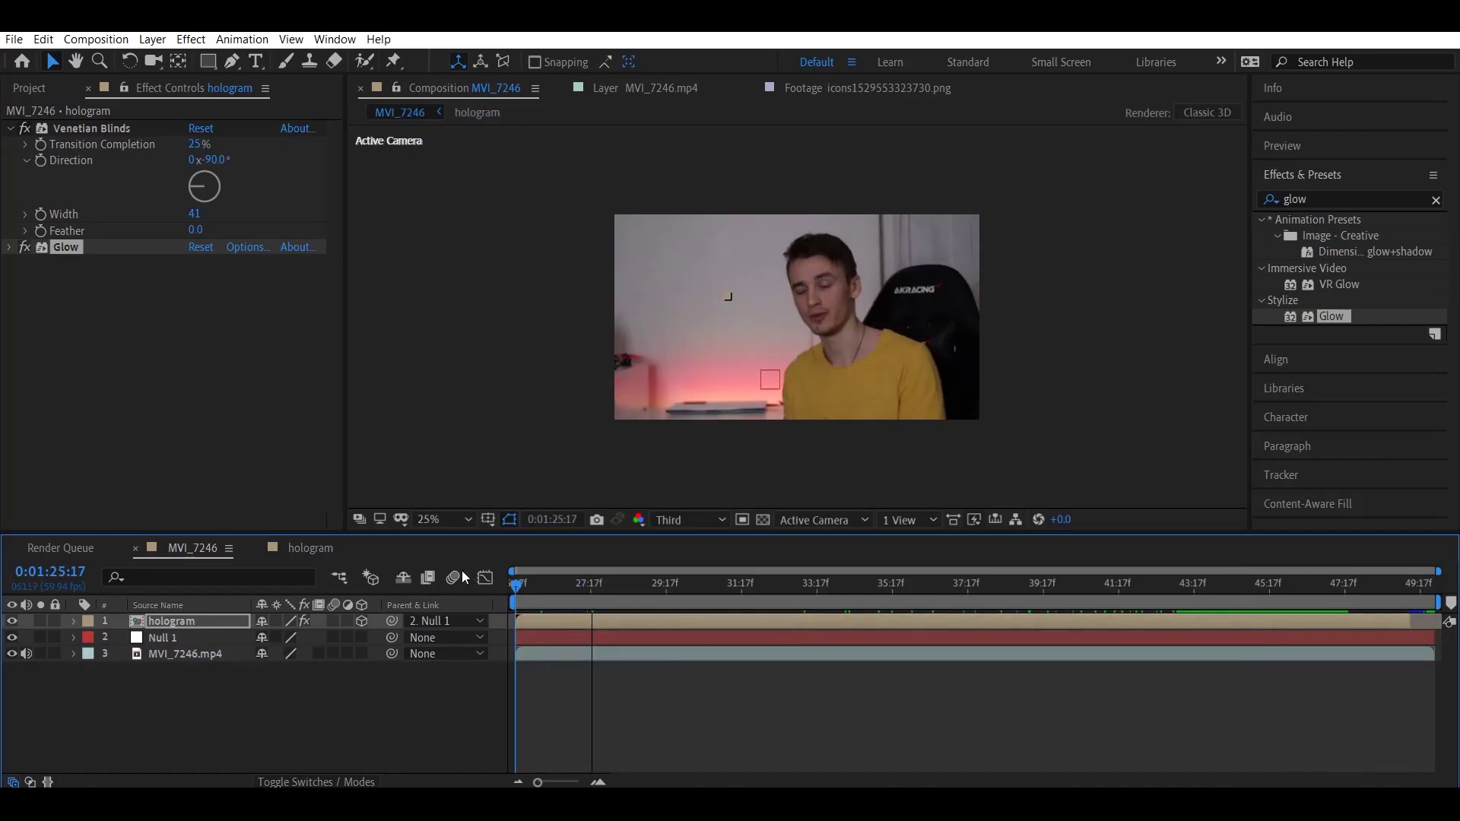
pyautogui.press('space')
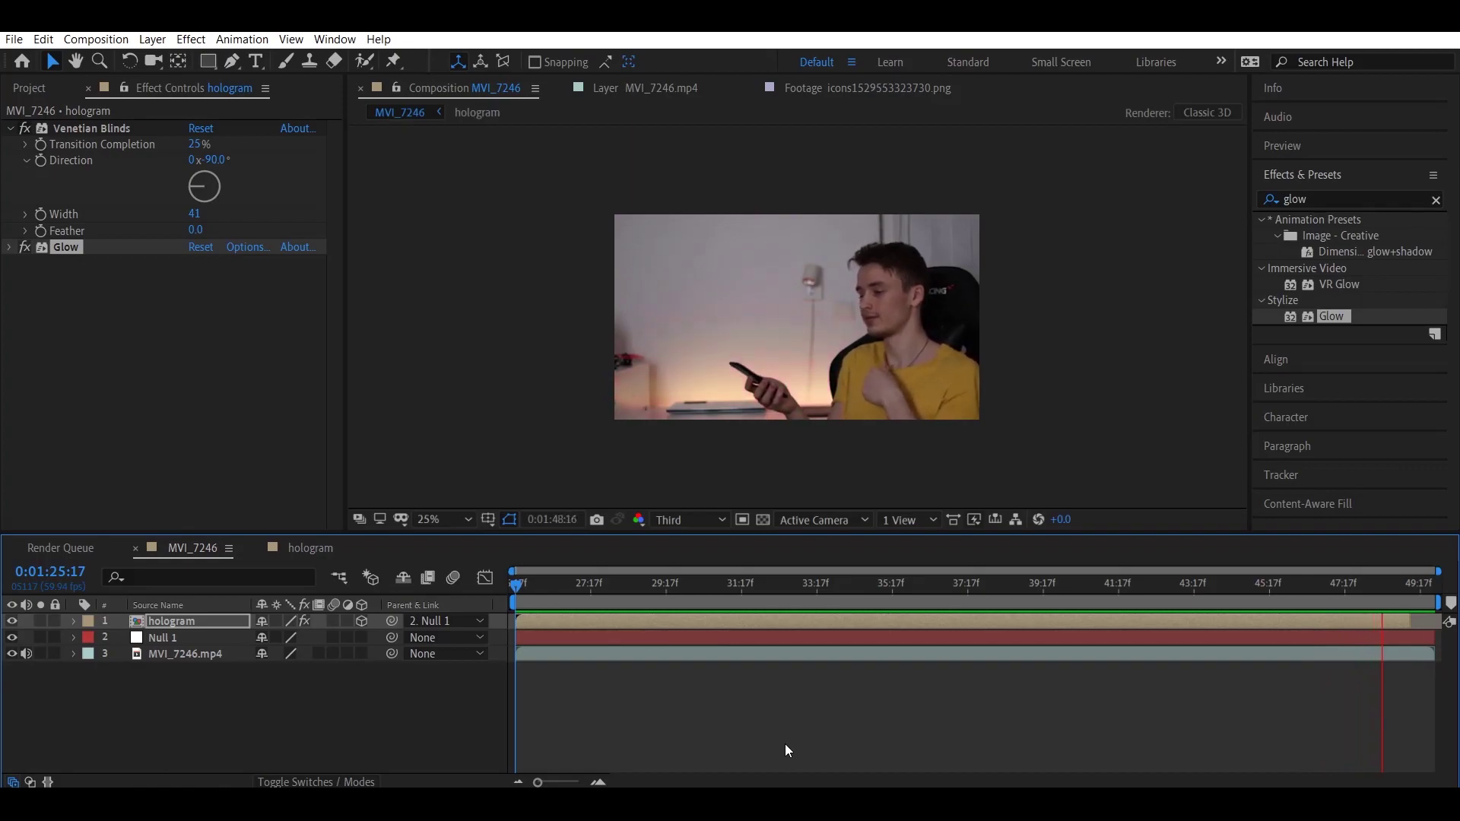
pyautogui.press('space')
pyautogui.moveTo(977, 583); pyautogui.dragTo(947, 583)
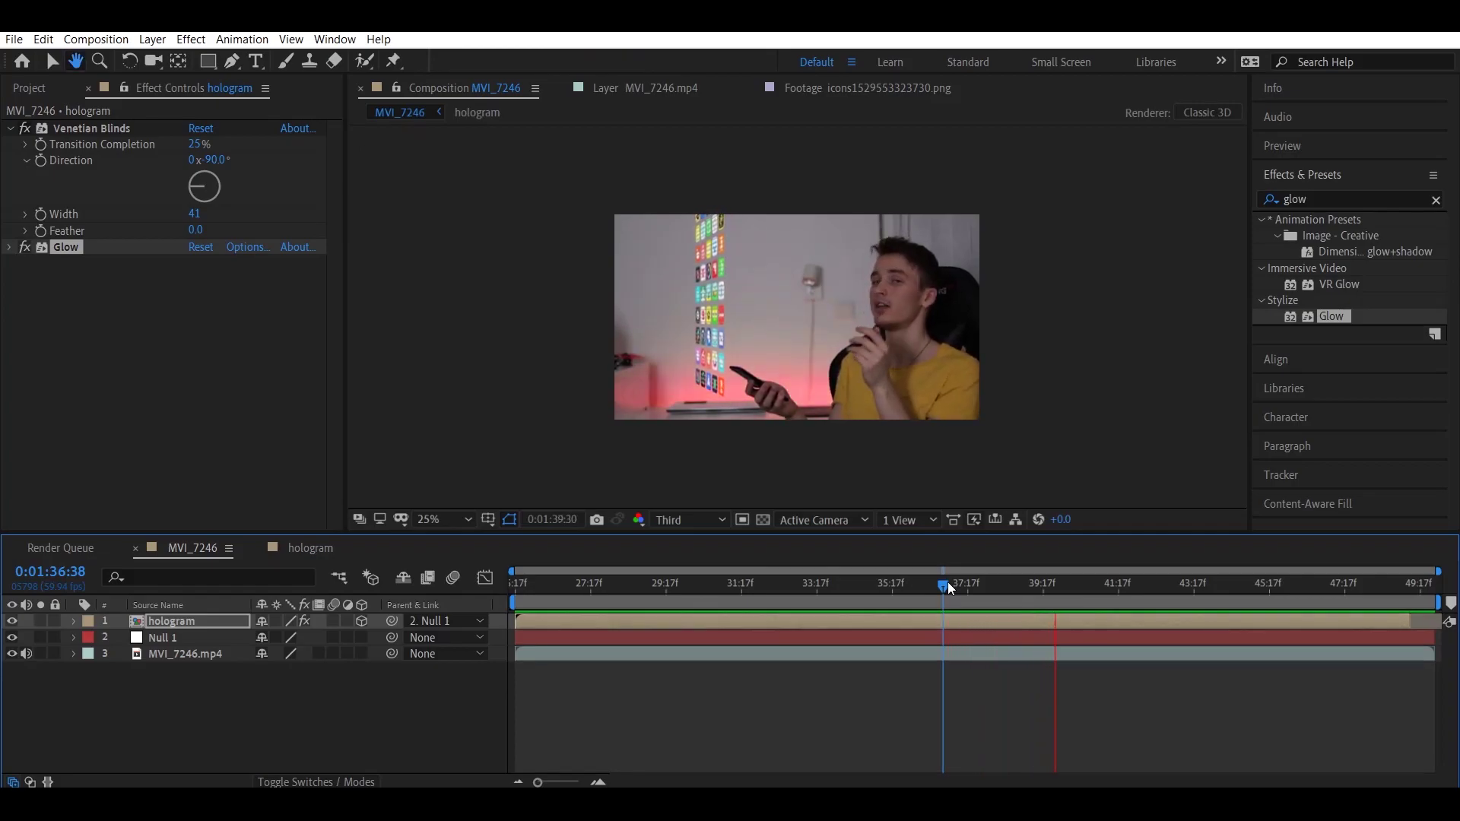
pyautogui.press('space')
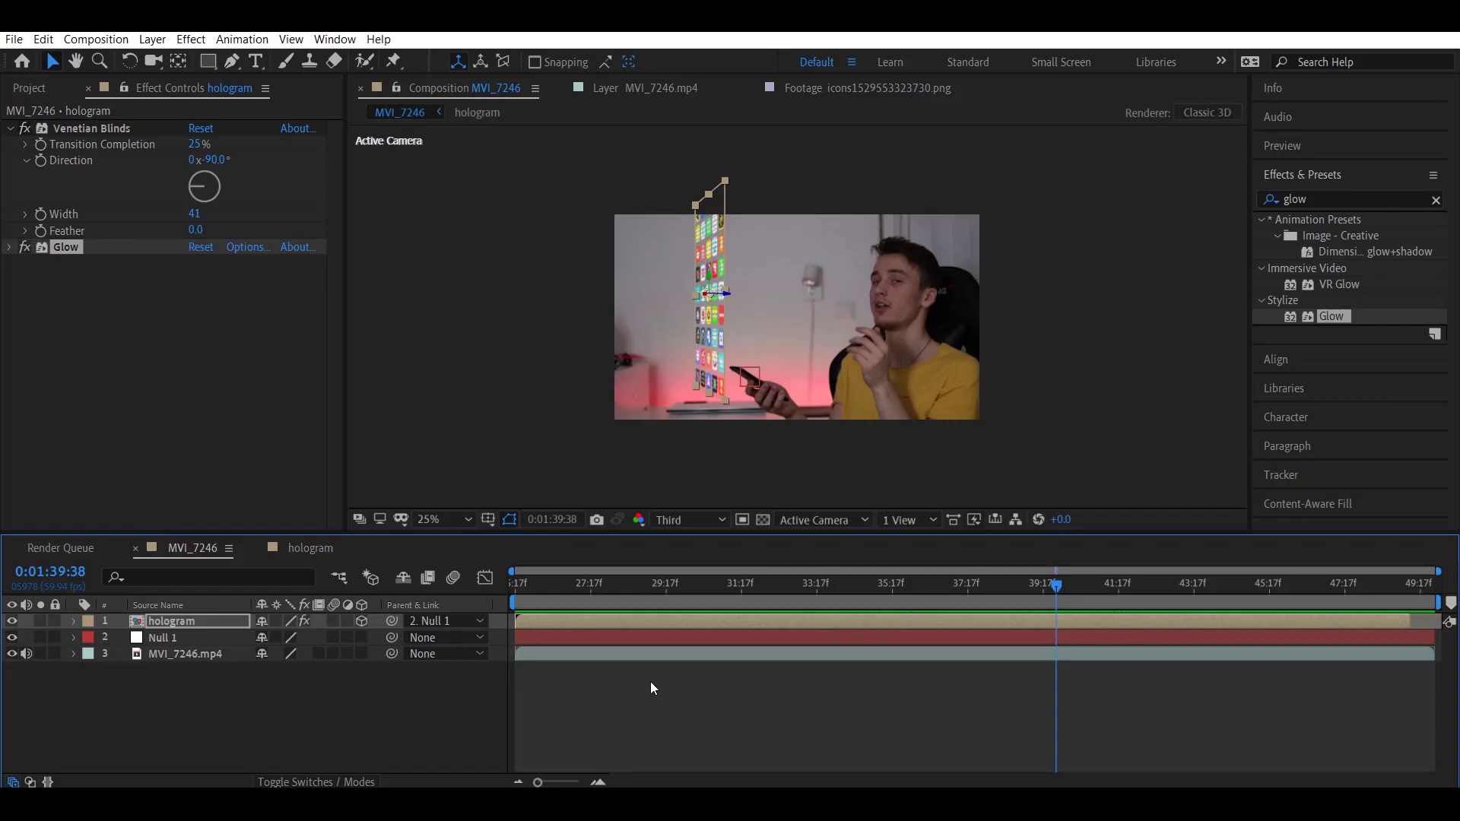
pyautogui.moveTo(0, 714); pyautogui.dragTo(533, 715)
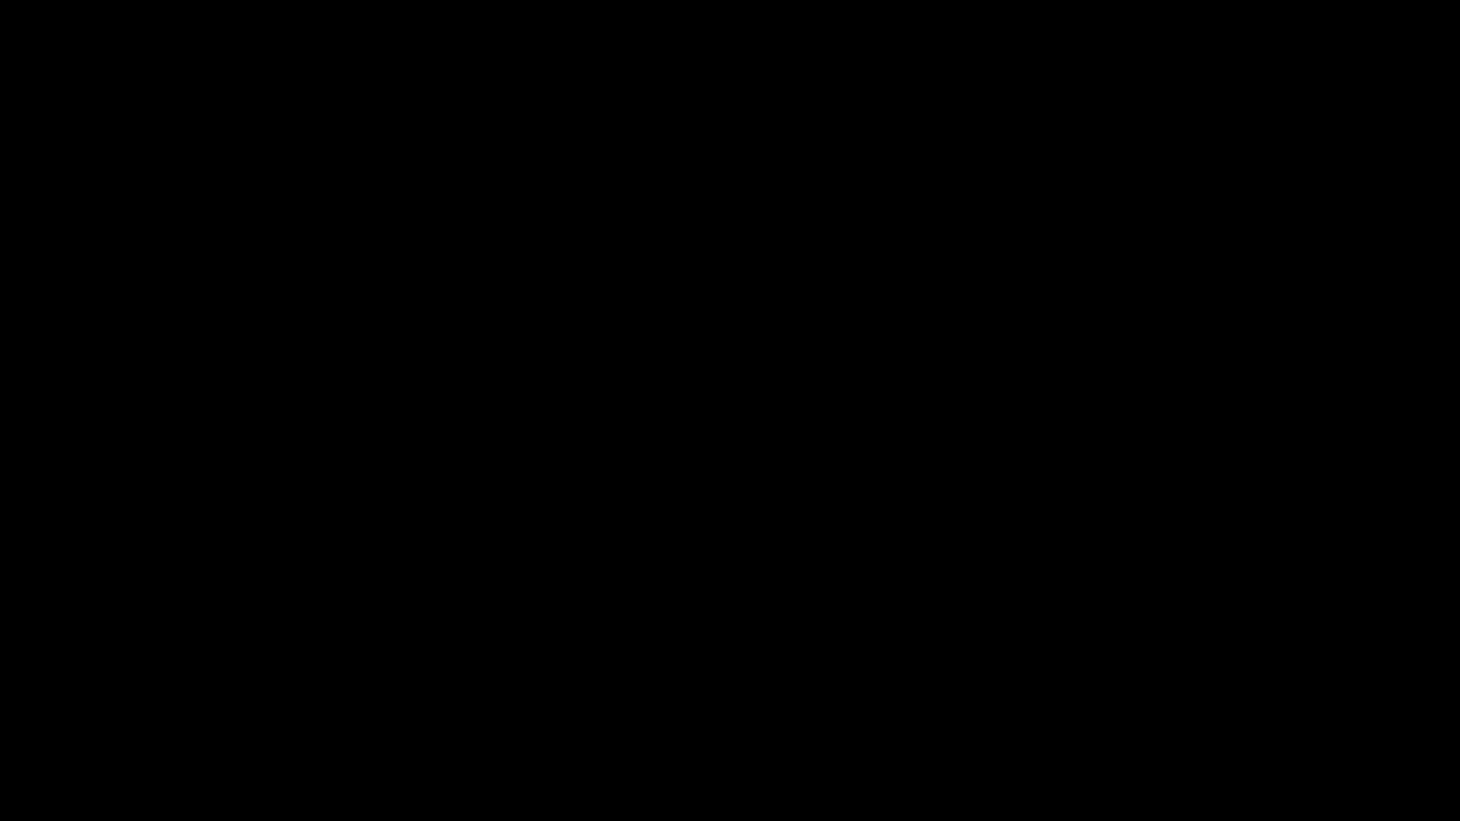